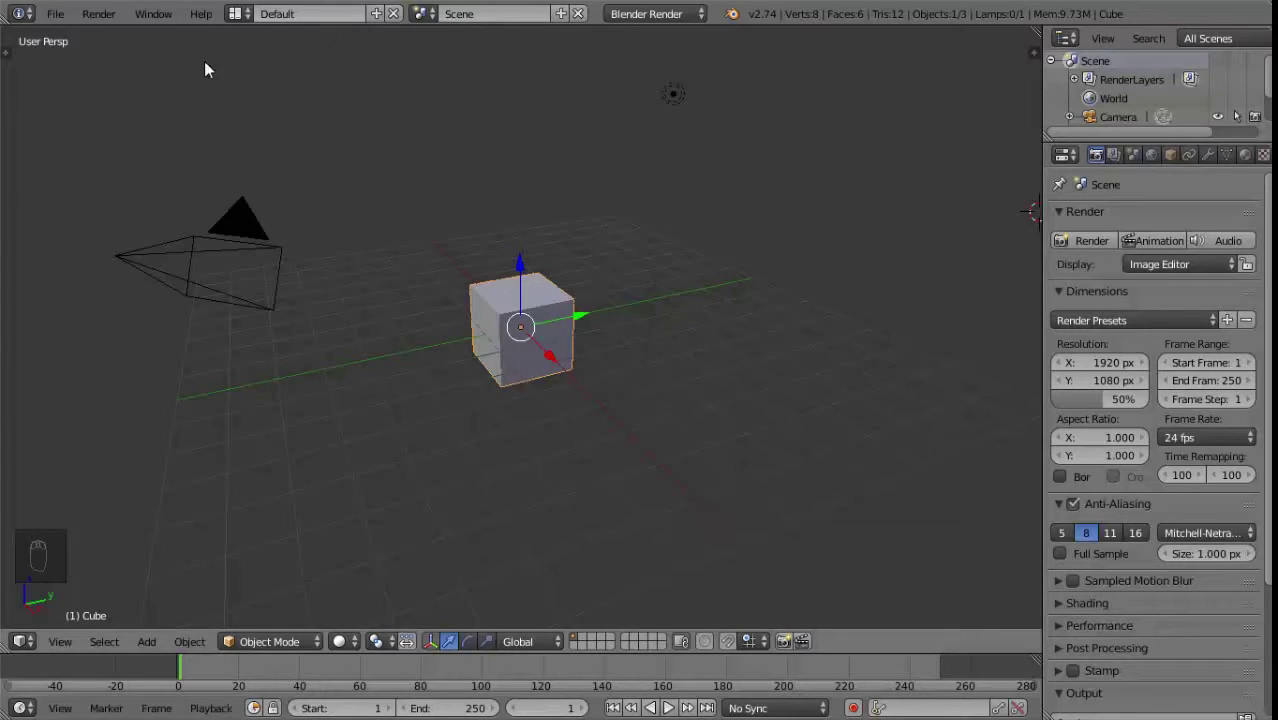
Switch Blender to the Video Editing workspace.
click(236, 13)
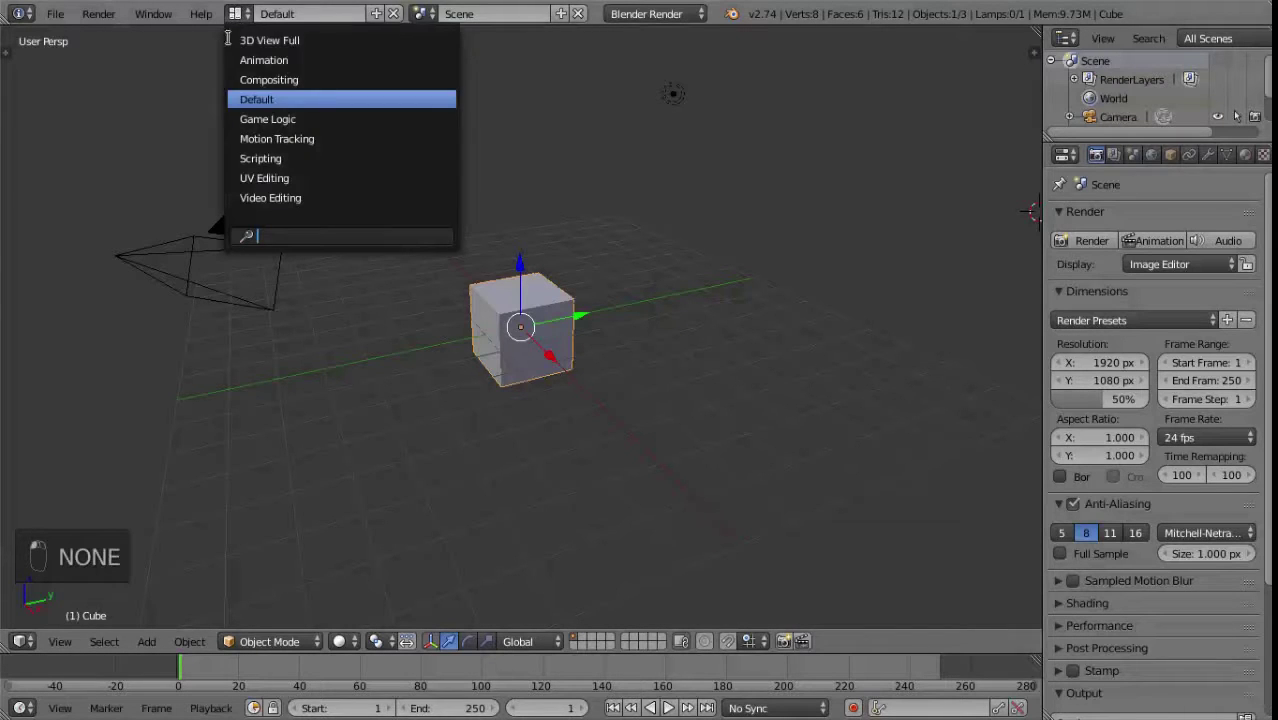
click(299, 205)
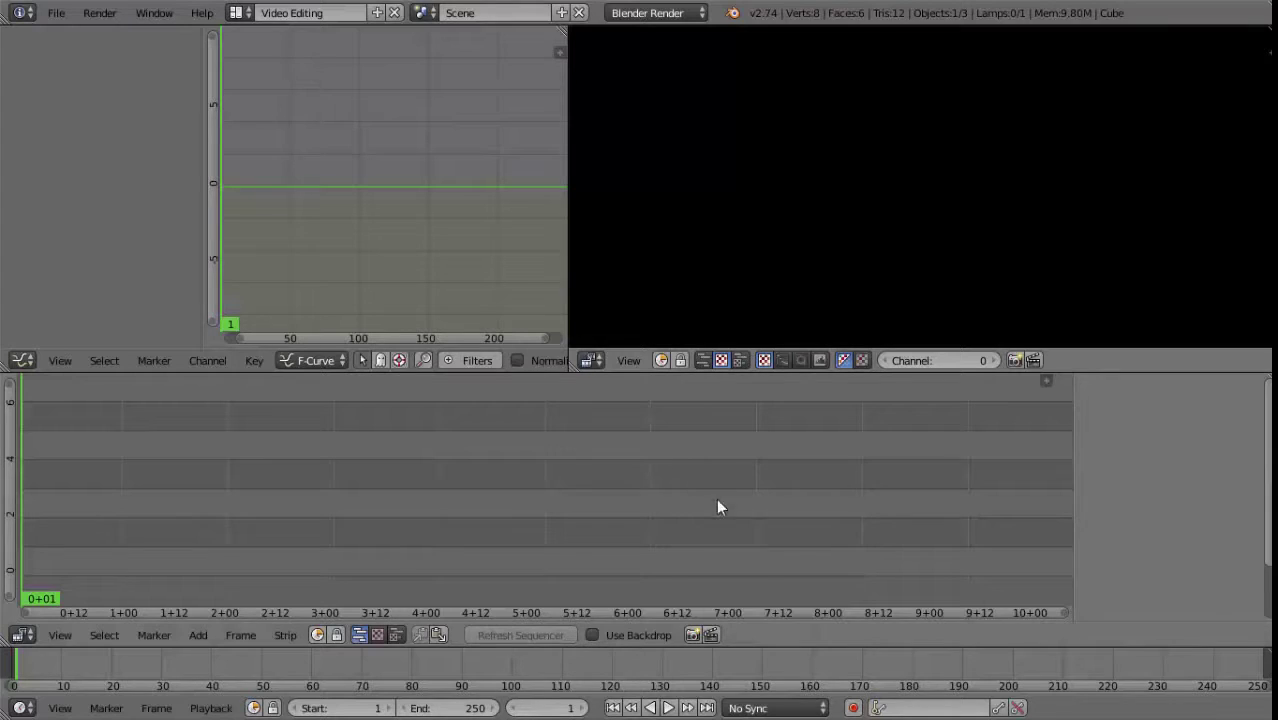
scroll(530, 521, left, 4)
scroll(727, 513, left, 2)
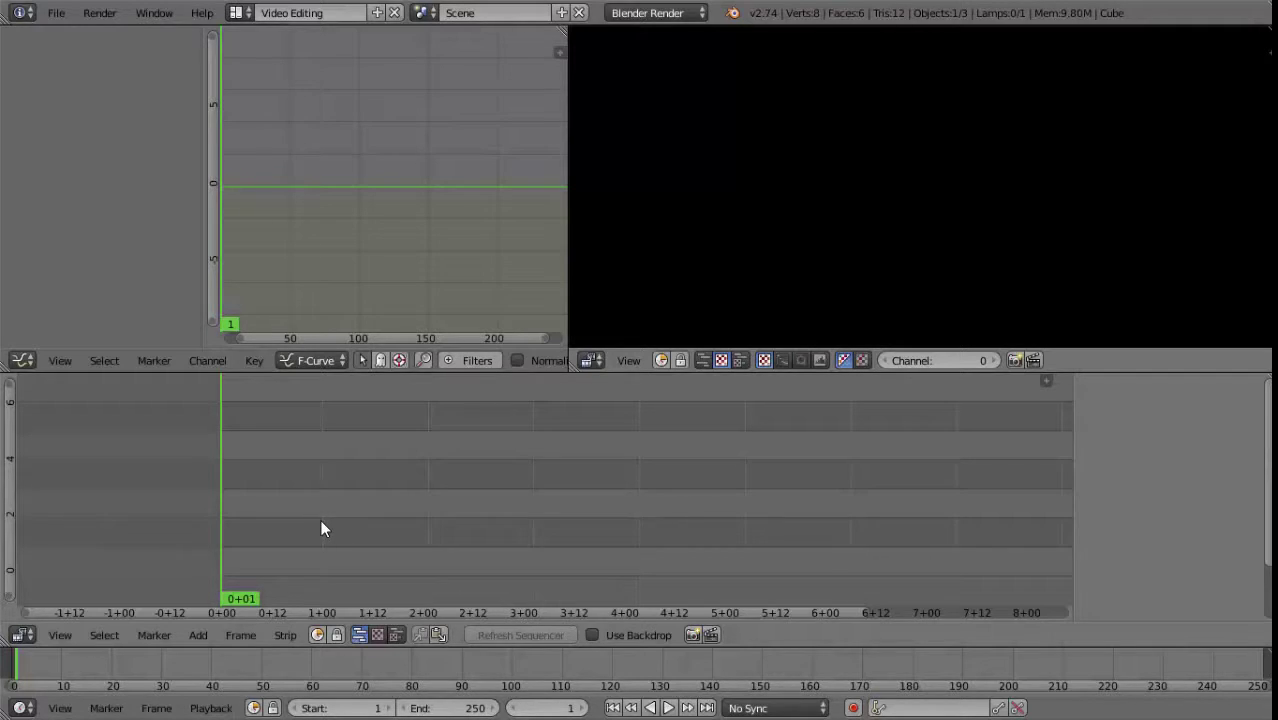
Give the sequencer area more height and browse the add-strip menu.
key(shift+a)
key(shift+a)
key(Escape)
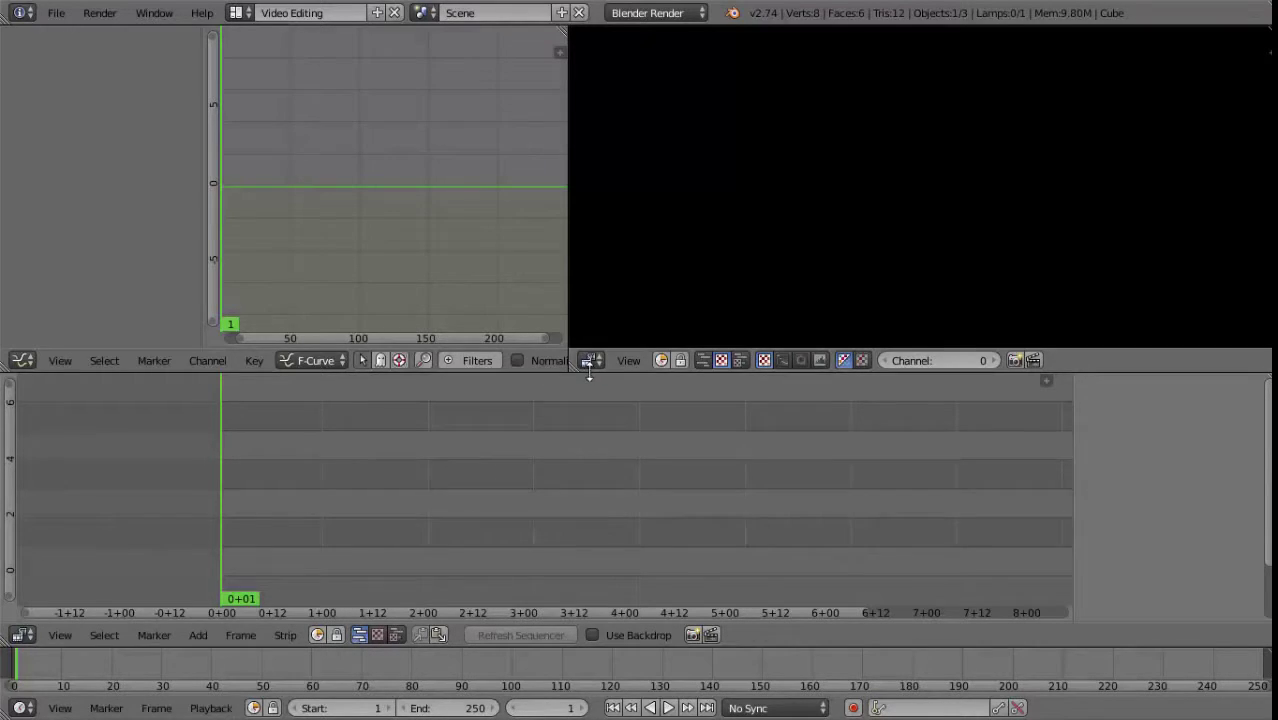
drag(586, 368, 573, 336)
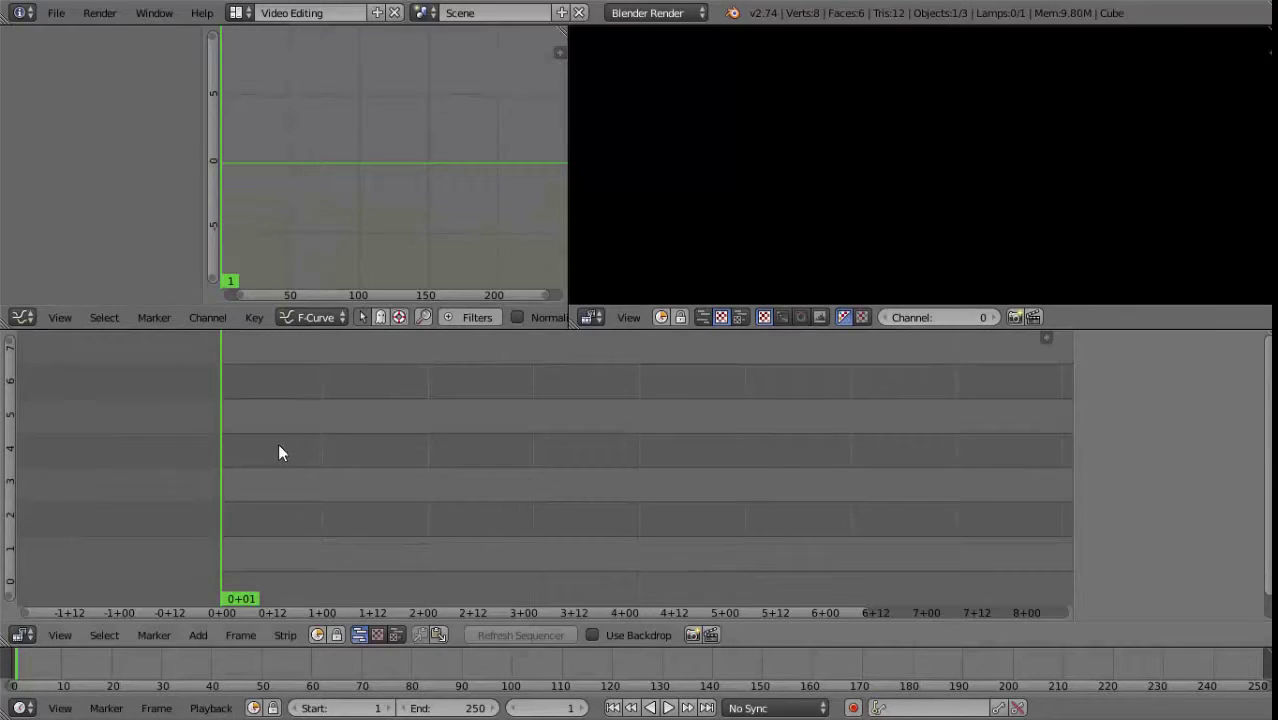
key(shift+a)
click(196, 636)
Add '02 - book animation.png' from the FINAL folder as an image strip.
key(shift+a)
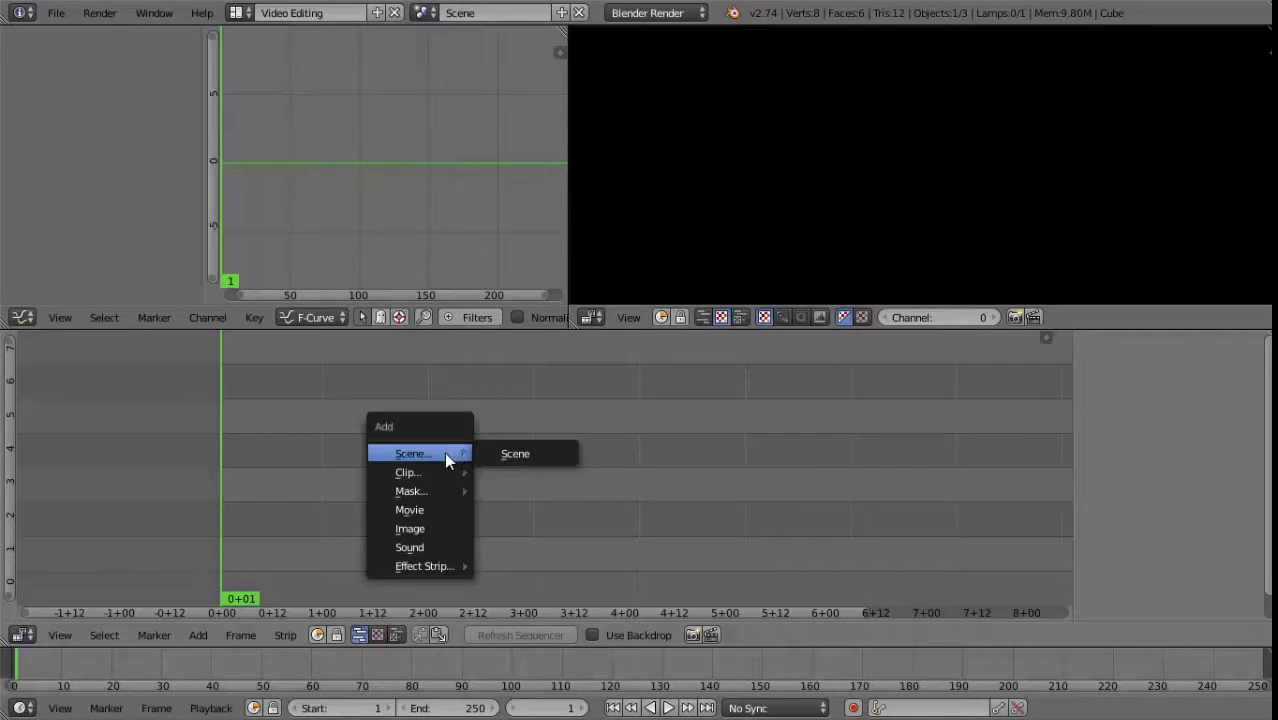
click(416, 527)
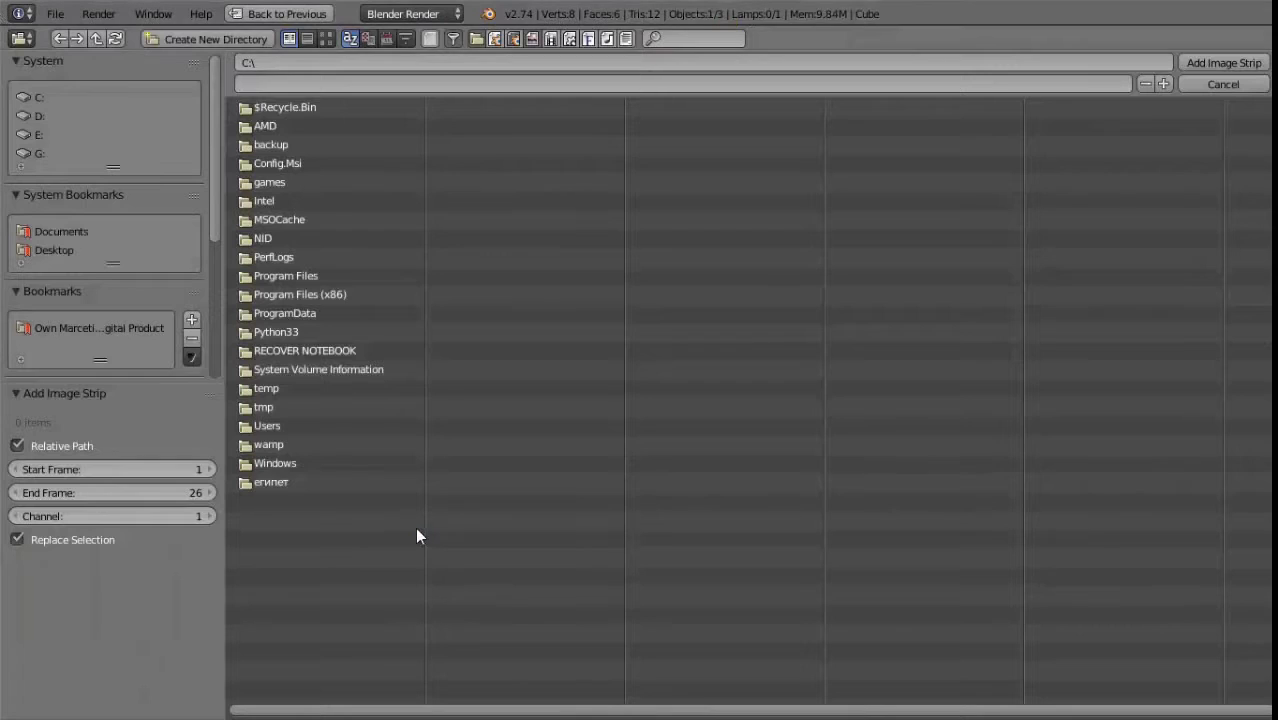
click(112, 330)
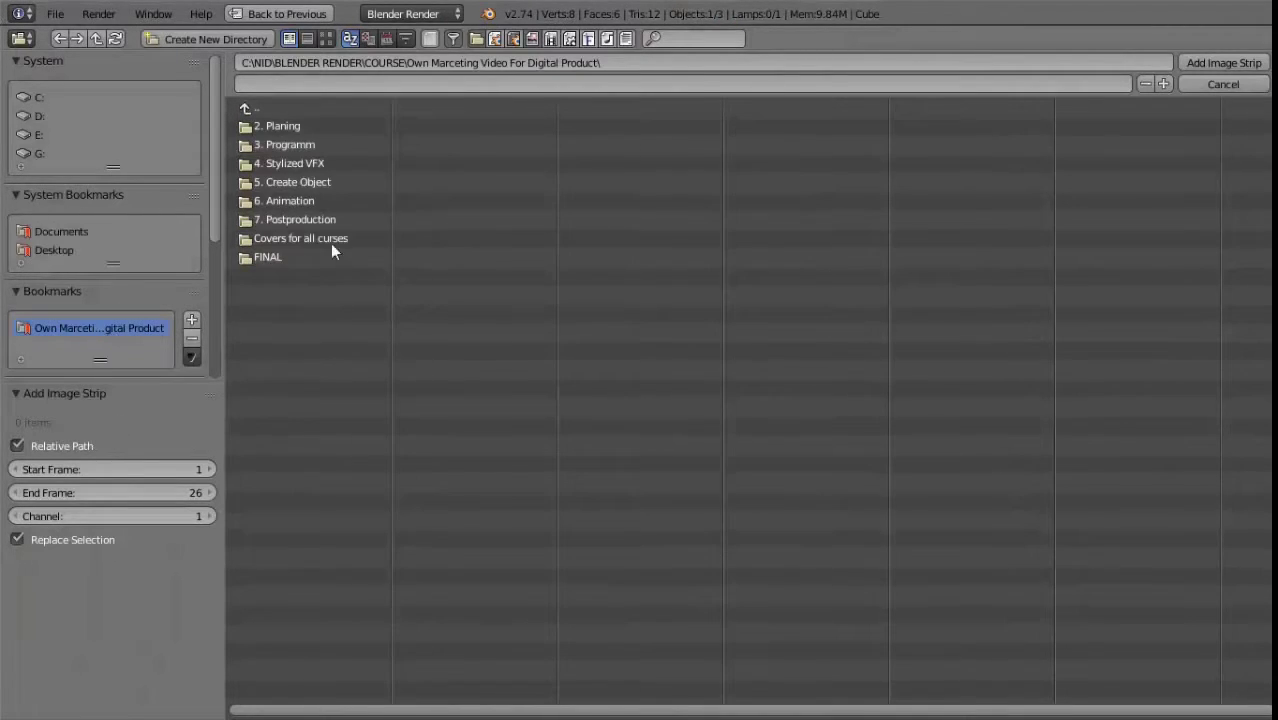
click(265, 257)
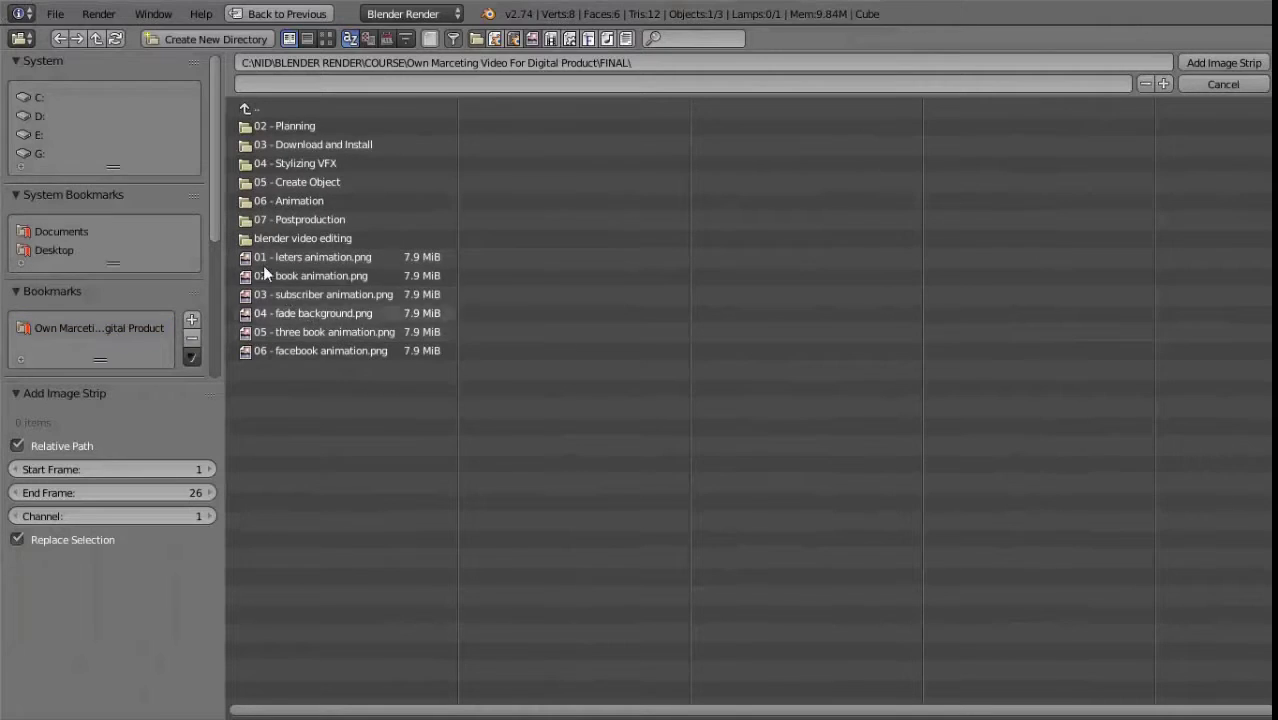
click(326, 38)
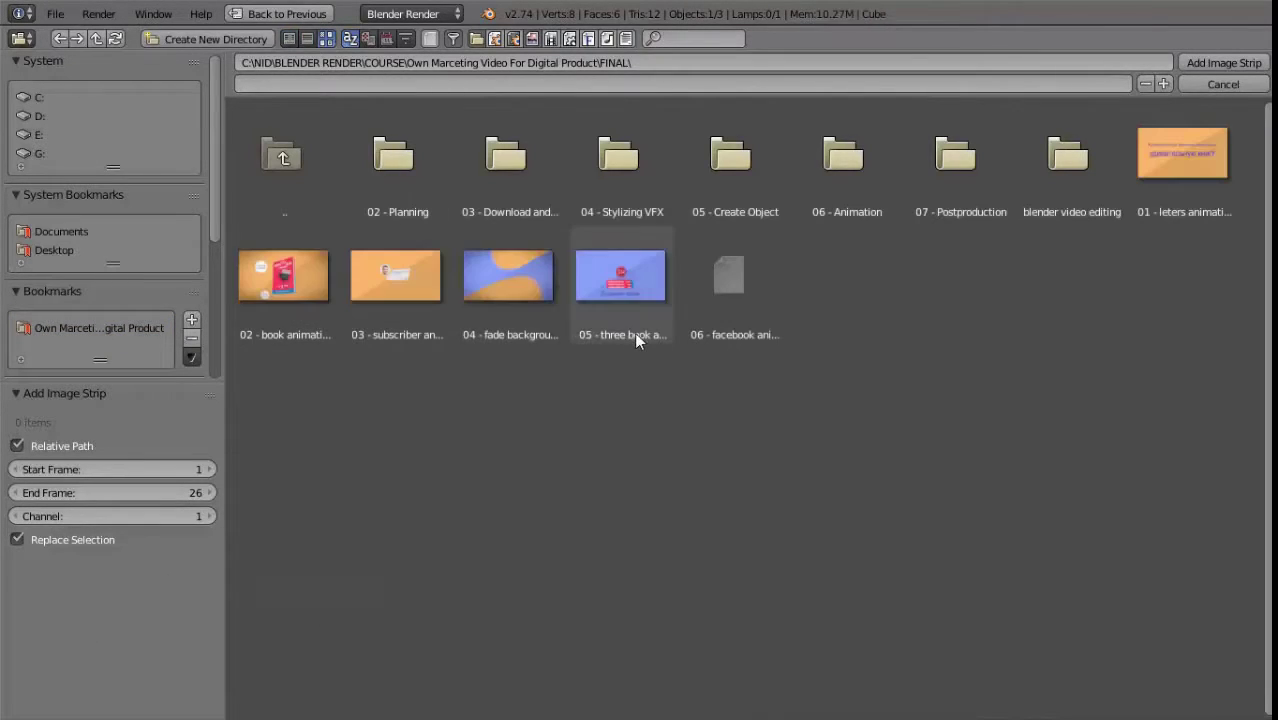
click(280, 288)
click(1211, 64)
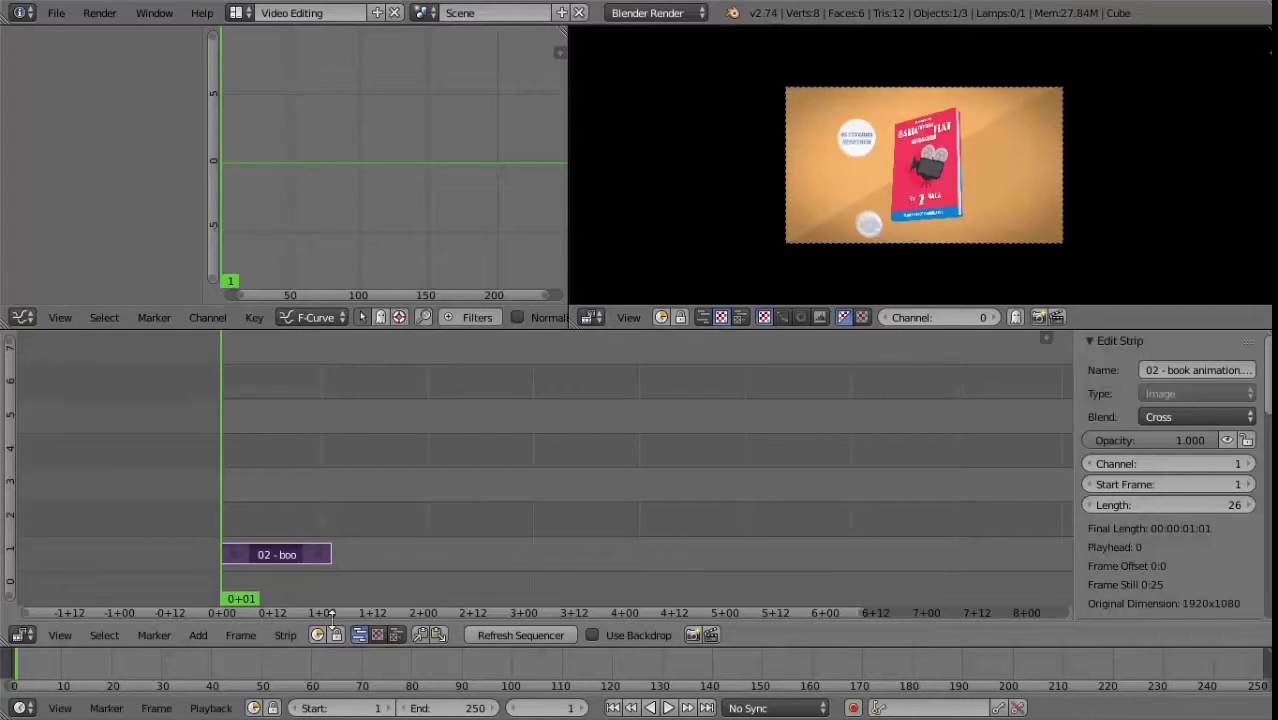
Slide the book animation strip's end handle to make it 74 frames long.
drag(221, 500, 323, 515)
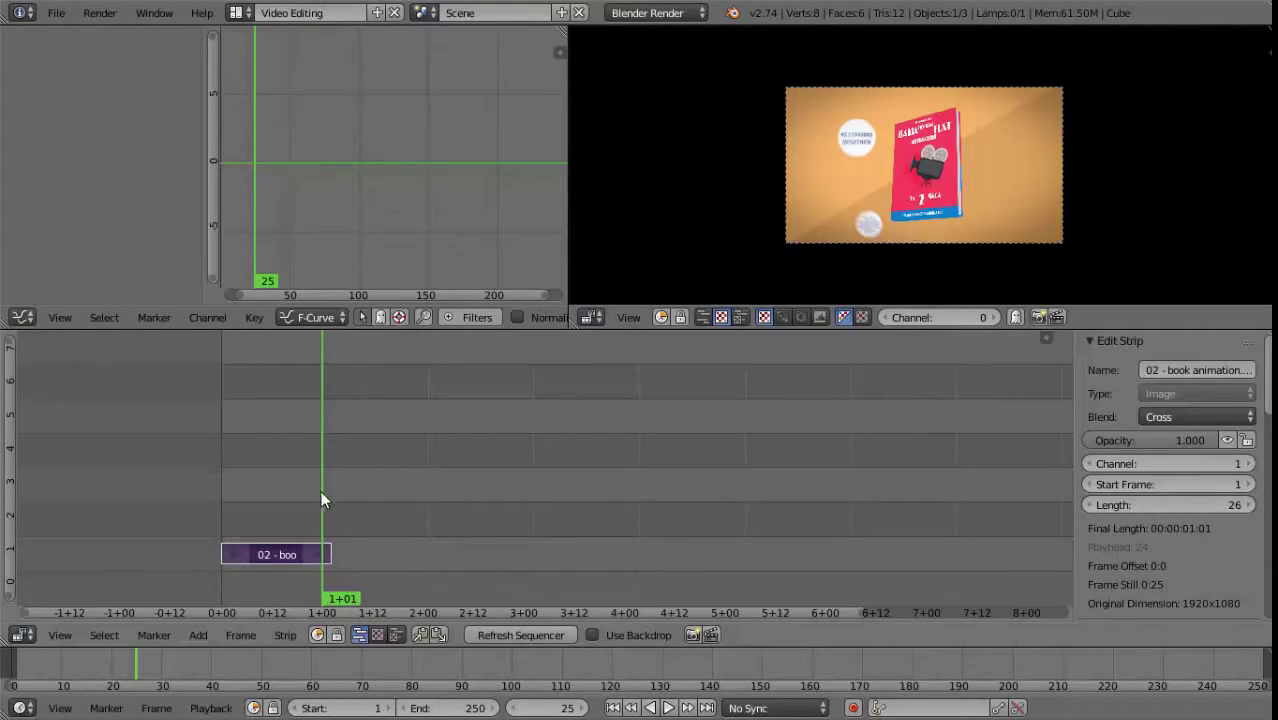
mouse_move(322, 500)
mouse_down()
mouse_move(241, 488)
mouse_move(322, 497)
mouse_up()
right_click(228, 555)
right_click(322, 558)
key(g)
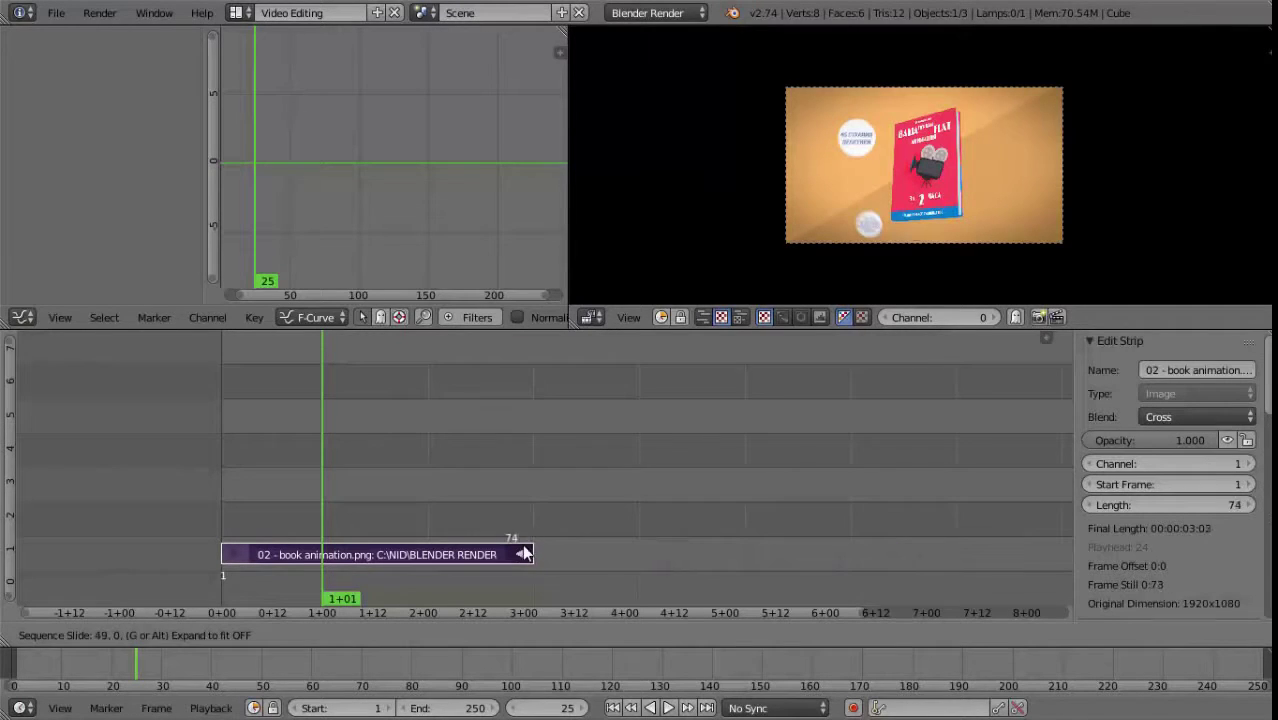
click(521, 543)
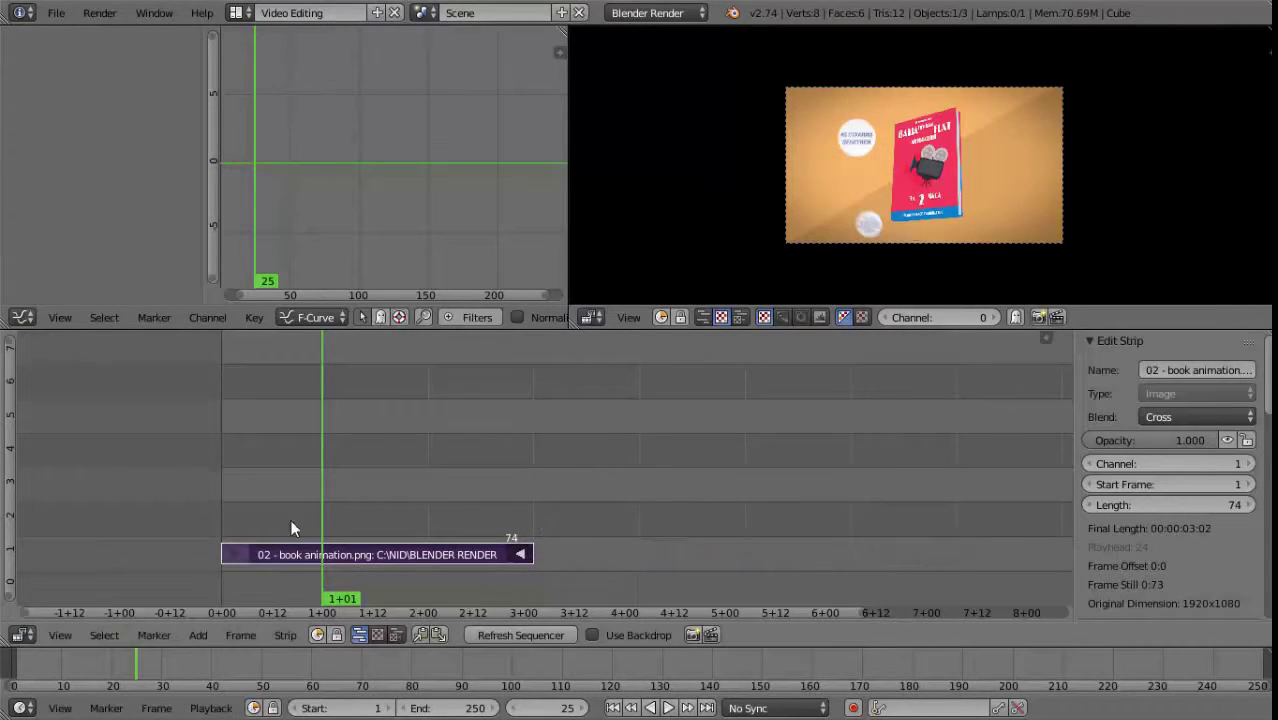
mouse_move(315, 503)
mouse_down()
mouse_move(342, 512)
mouse_move(288, 514)
mouse_move(747, 544)
mouse_up()
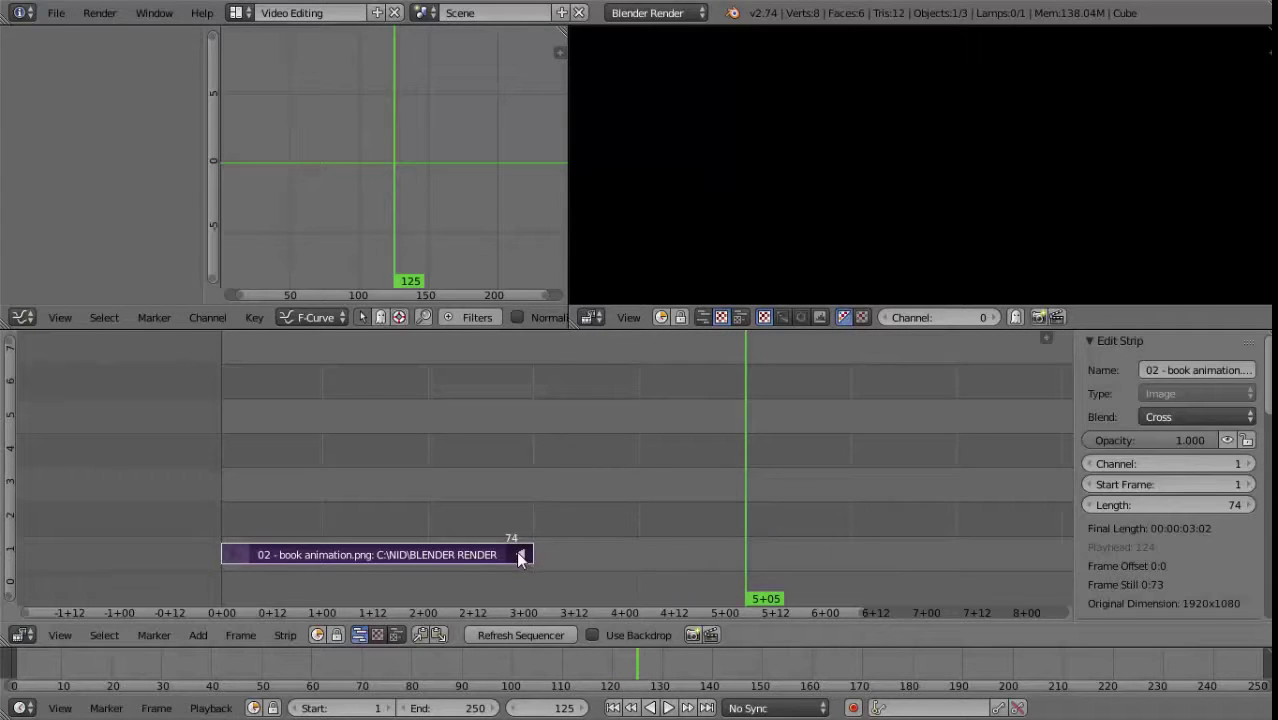
Snap the strip's end handle to the current frame, making it 124 frames long.
key(a)
key(a)
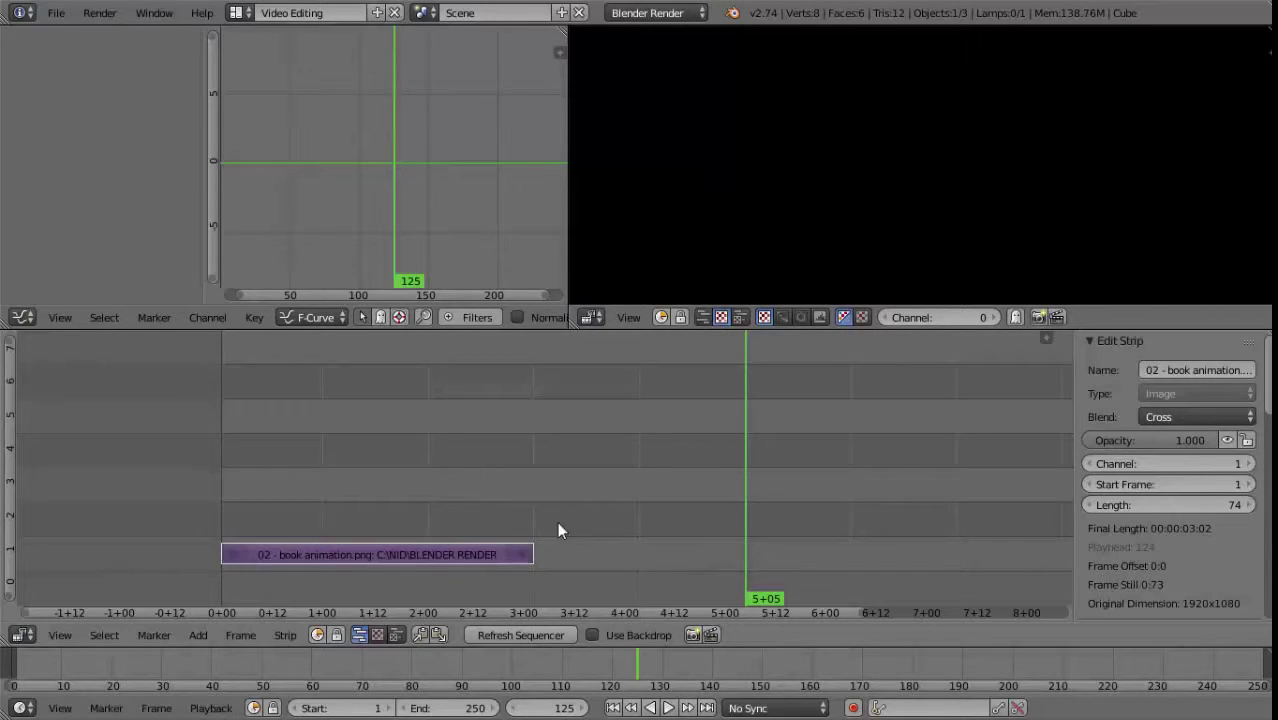
right_click(515, 555)
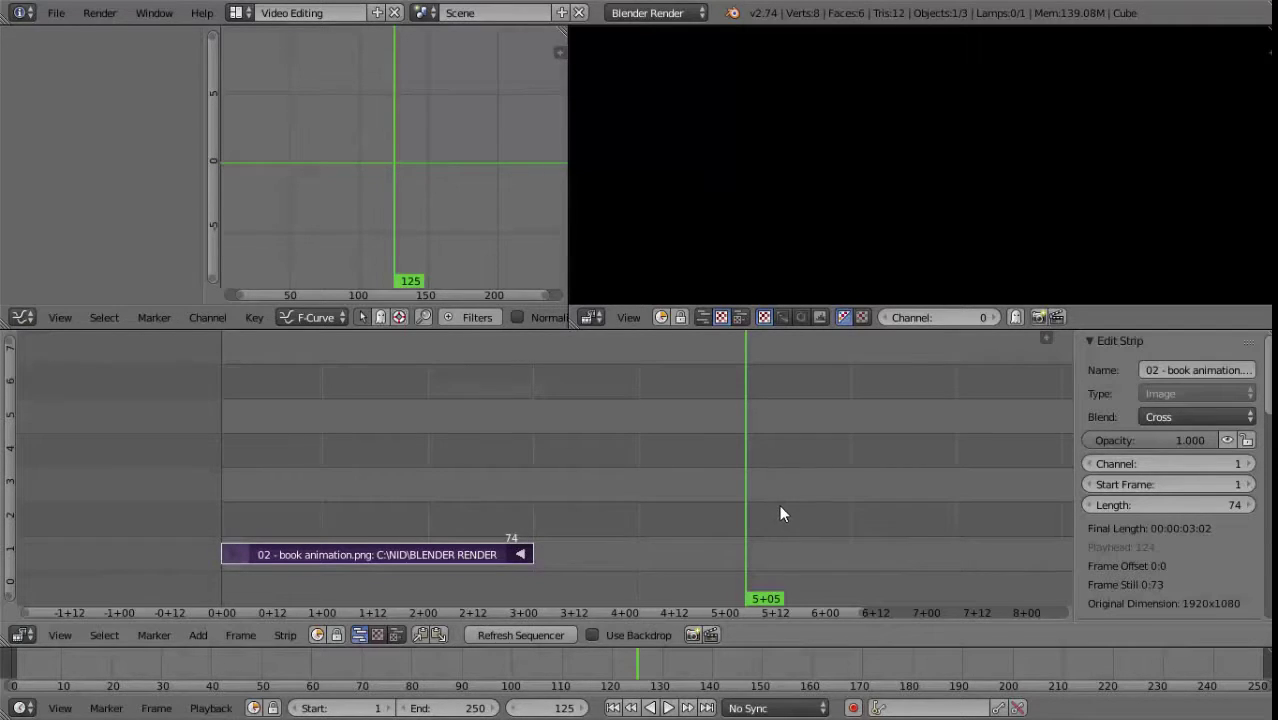
key(shift+s)
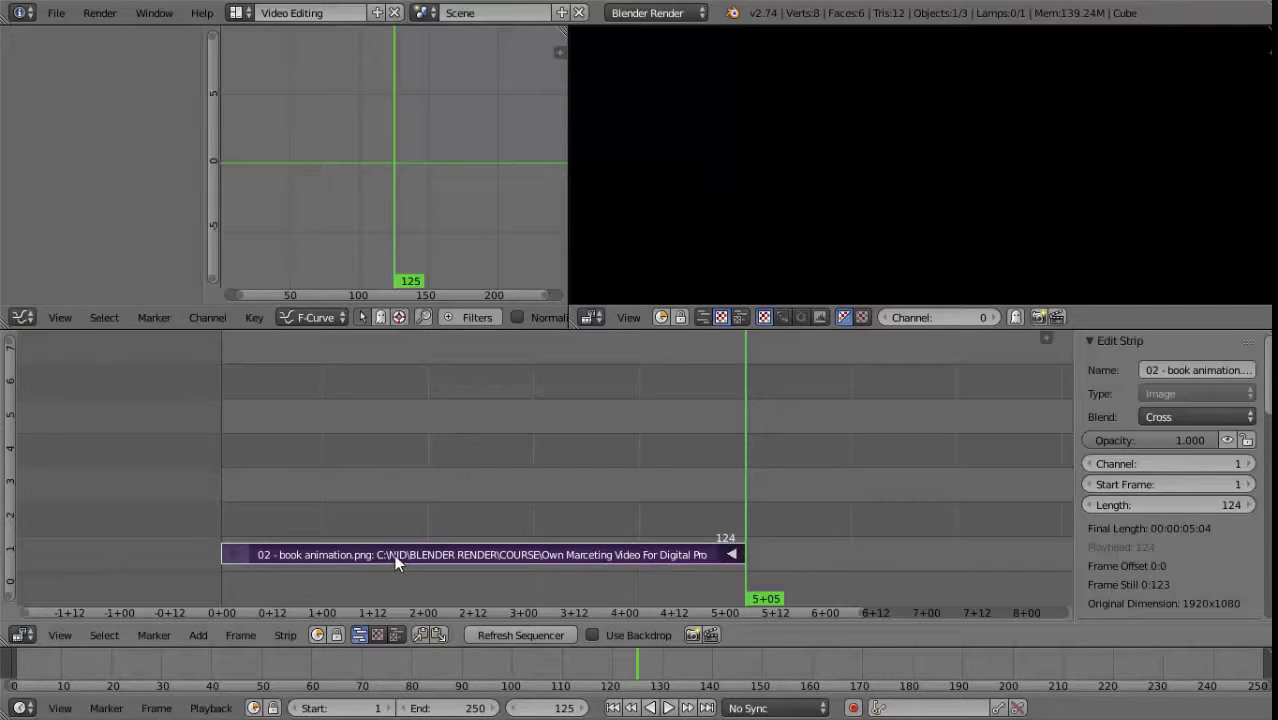
Set the playhead to frame 24 and snap the whole strip to start there.
drag(340, 449, 321, 459)
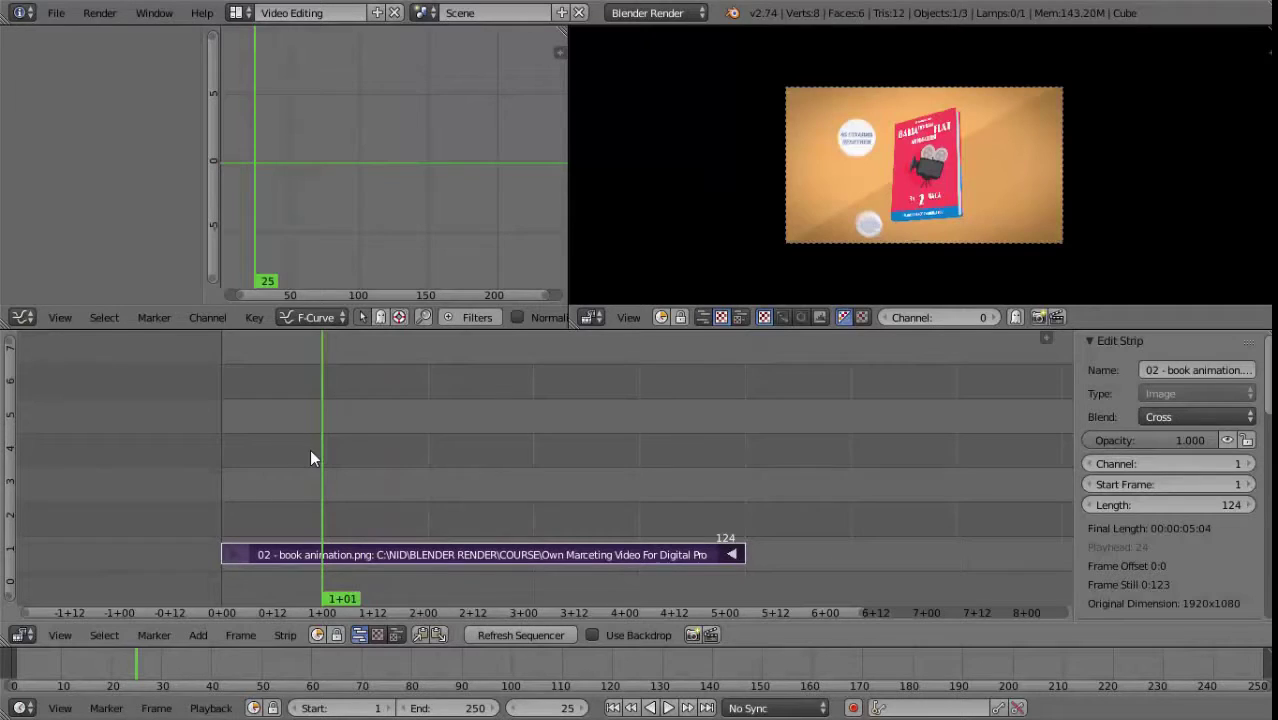
key(Left)
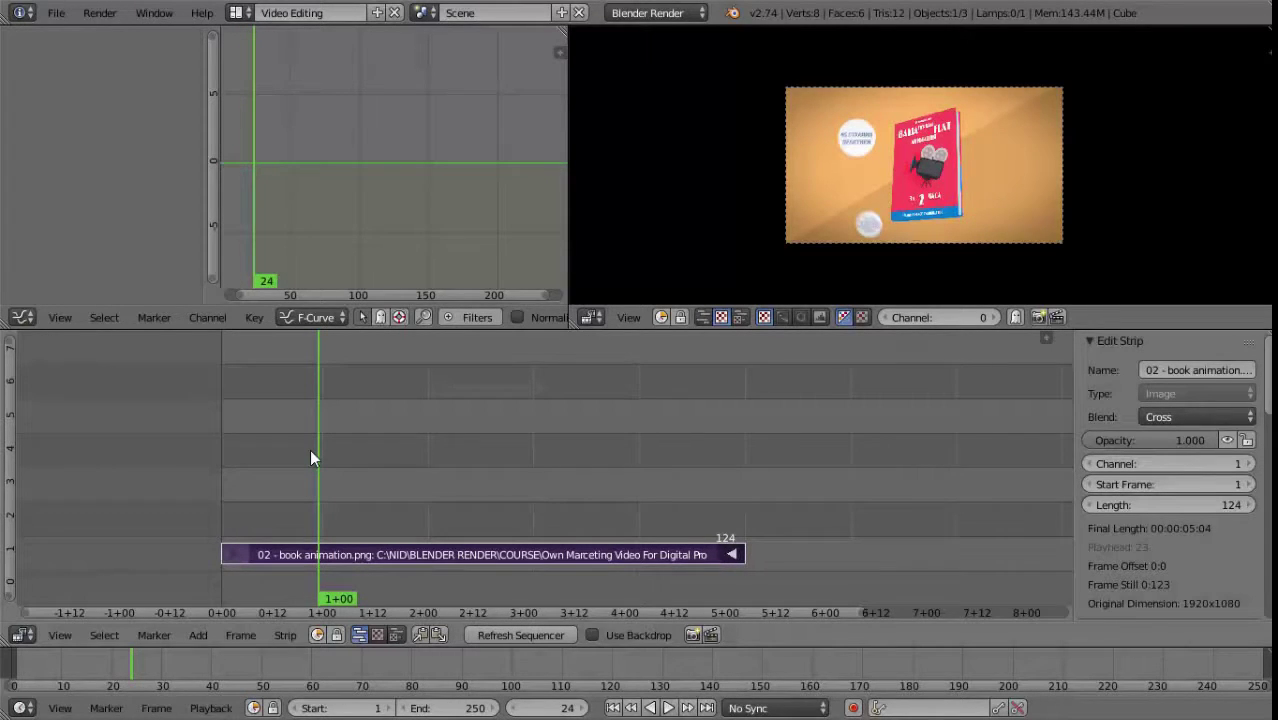
right_click(420, 558)
key(a)
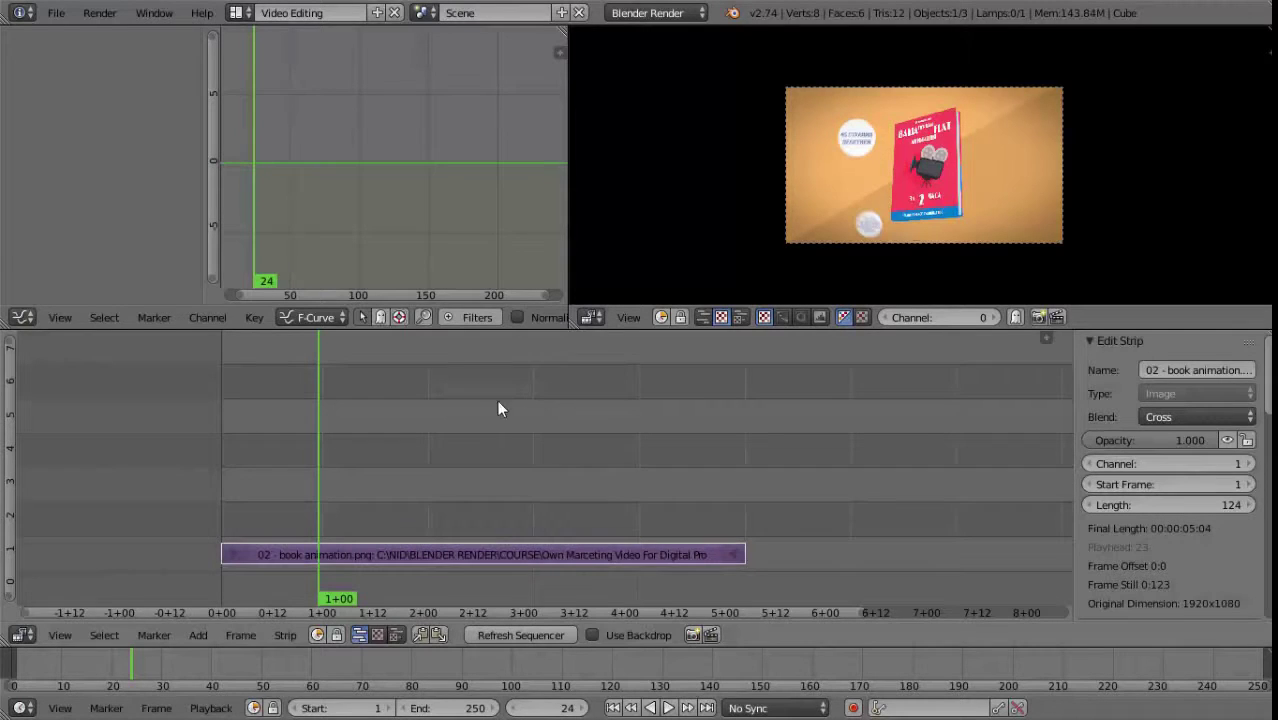
right_click(479, 554)
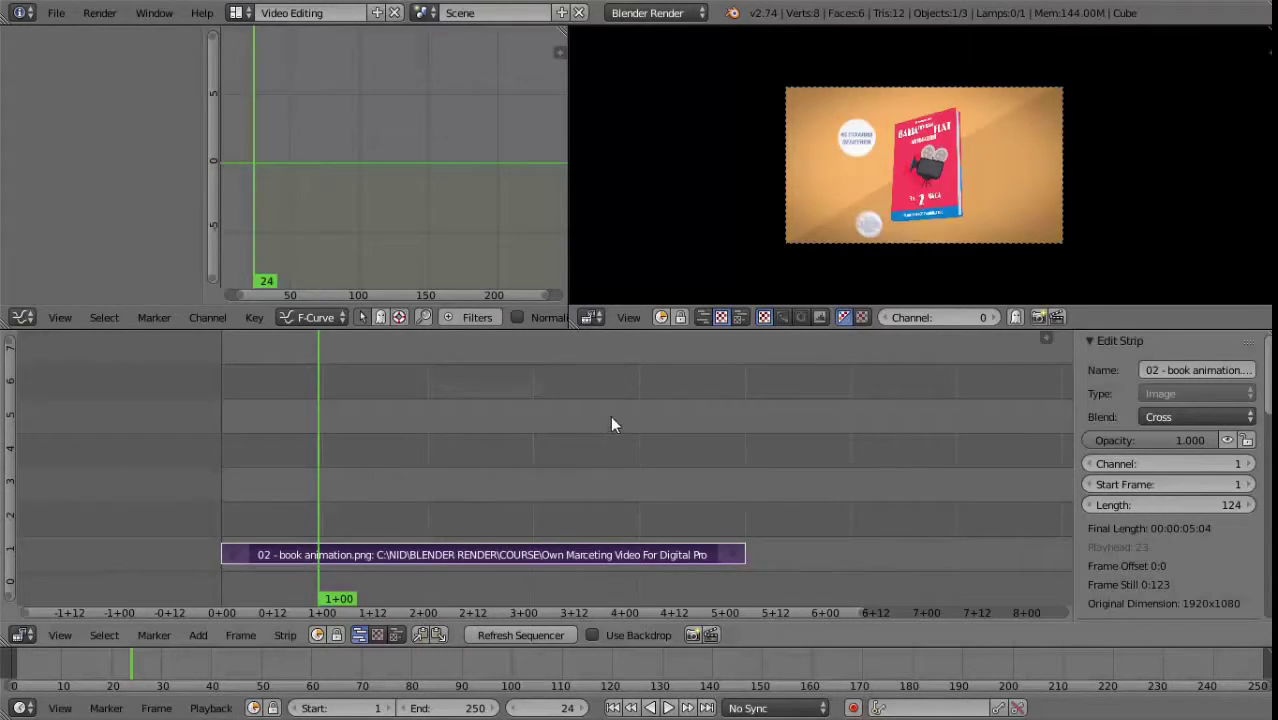
key(shift+s)
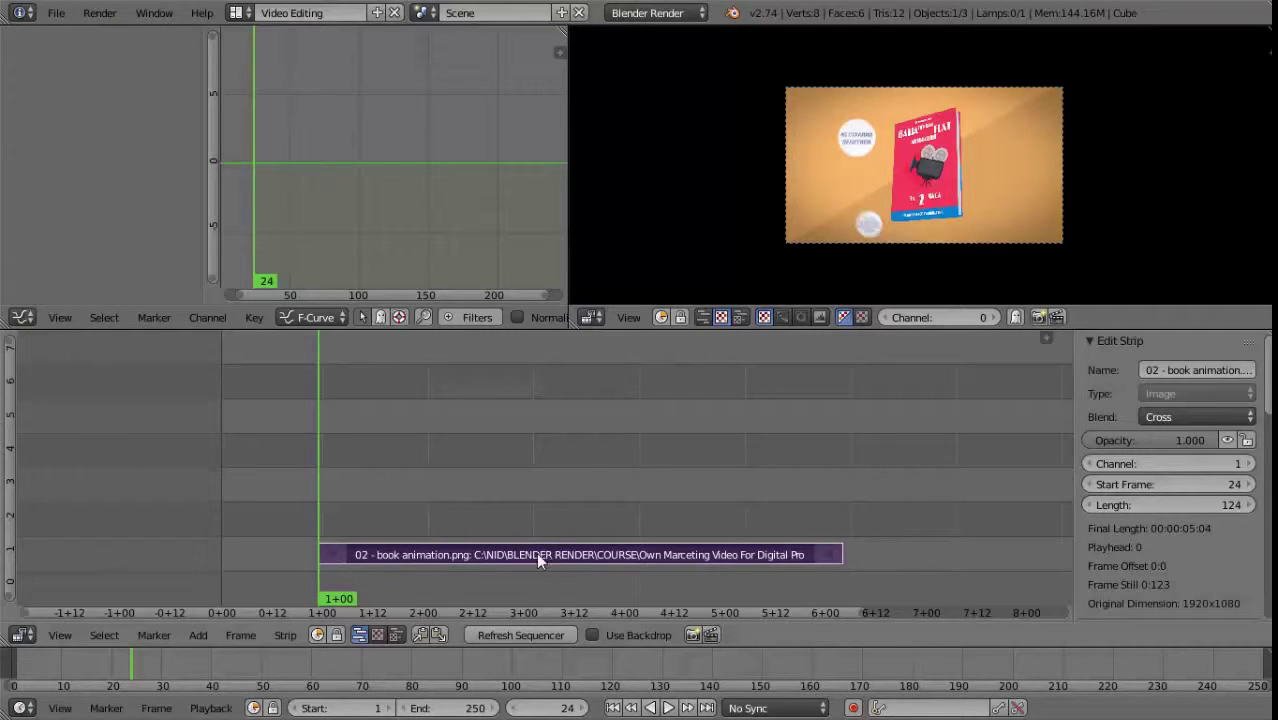
Move the image strip back to frame 1 and trim it to 49 frames.
key(g)
click(455, 558)
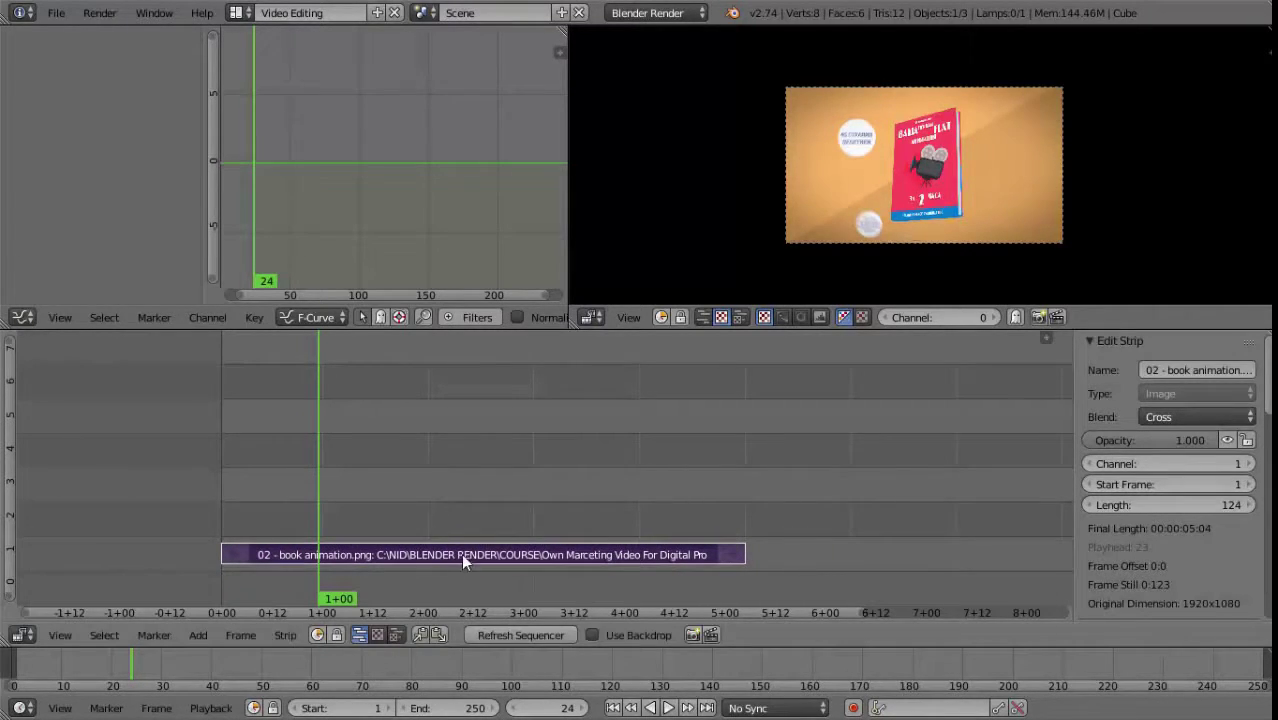
right_click(730, 557)
key(g)
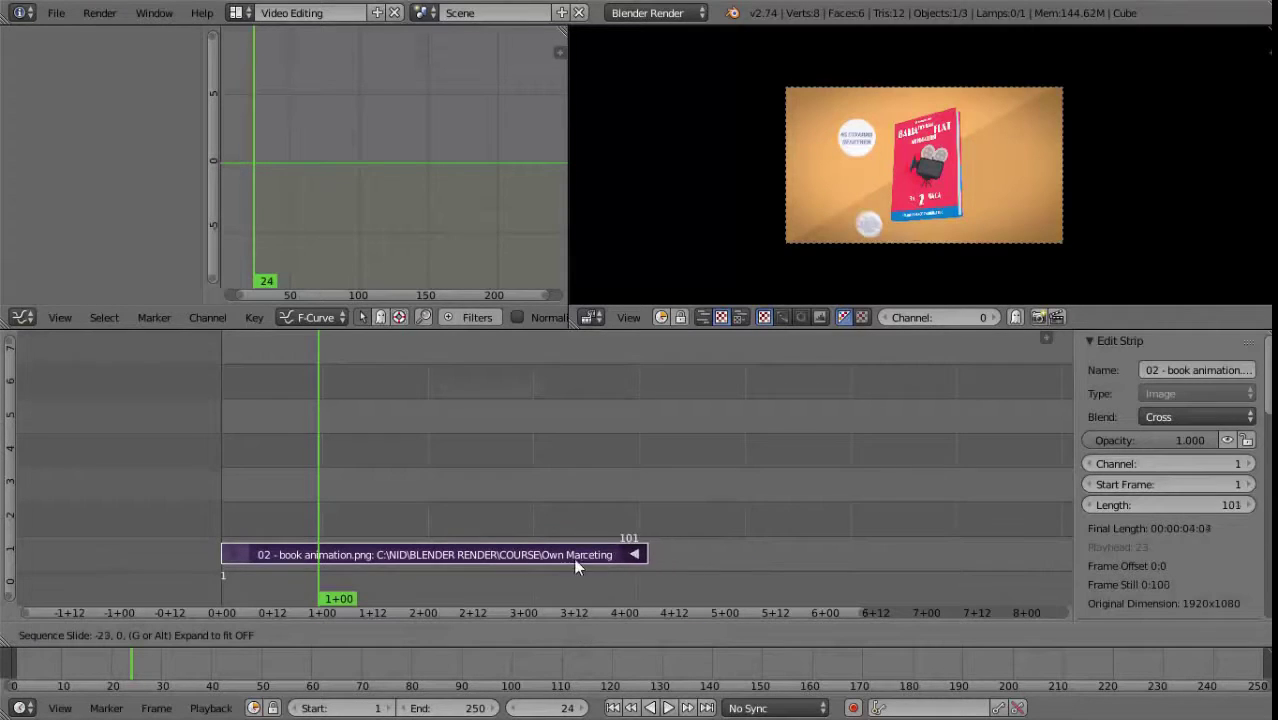
click(413, 567)
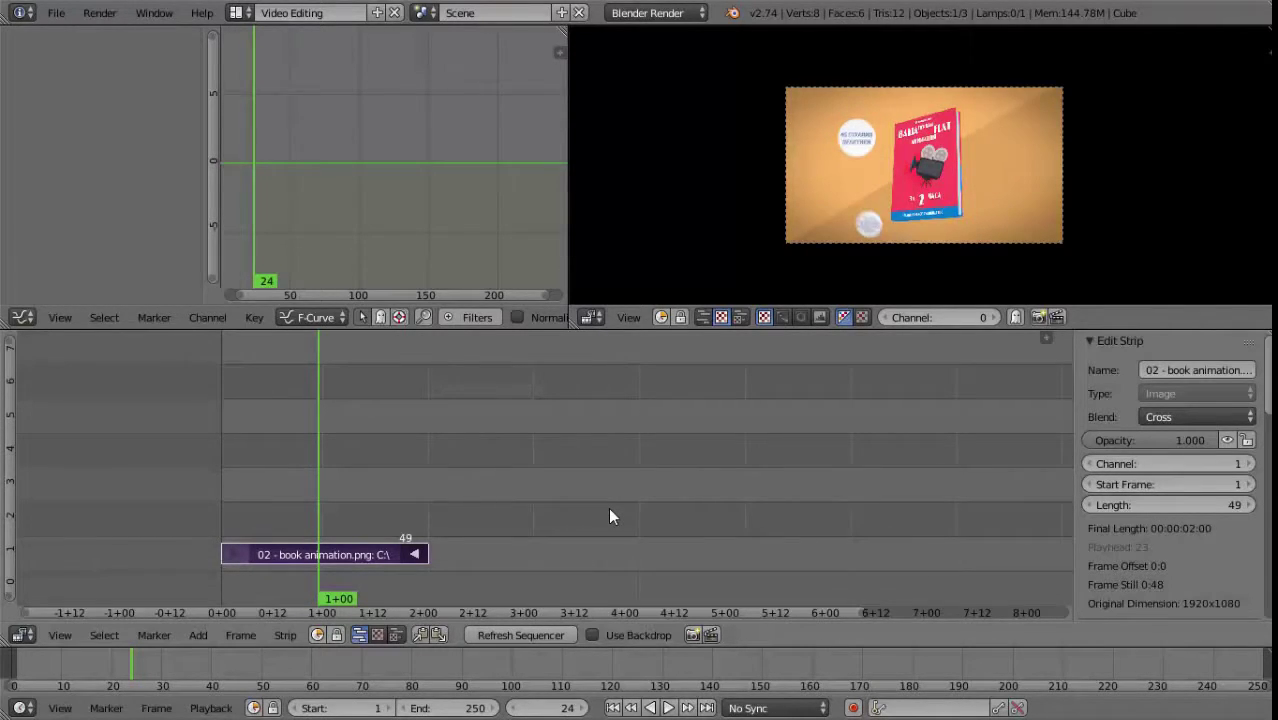
Place the playhead at the strip's end, frame 50.
key(Right)
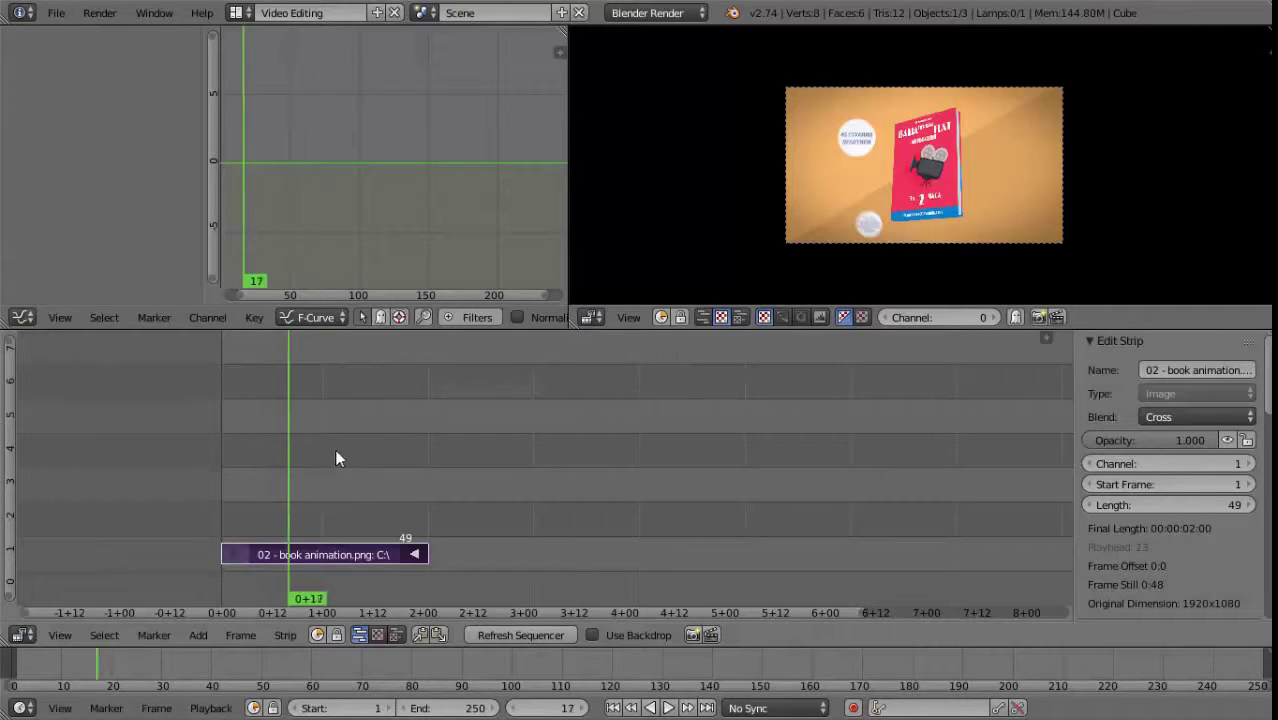
key(Right)
drag(291, 471, 305, 483)
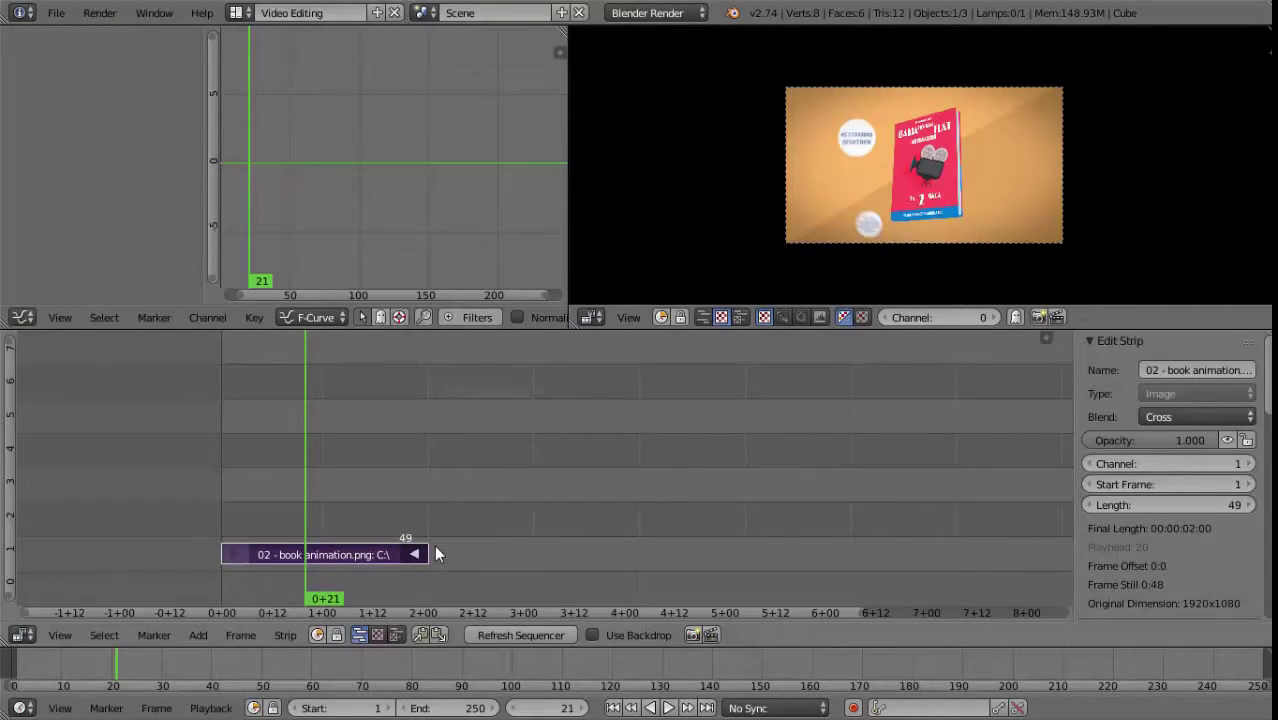
key(Page_Up)
key(Page_Down)
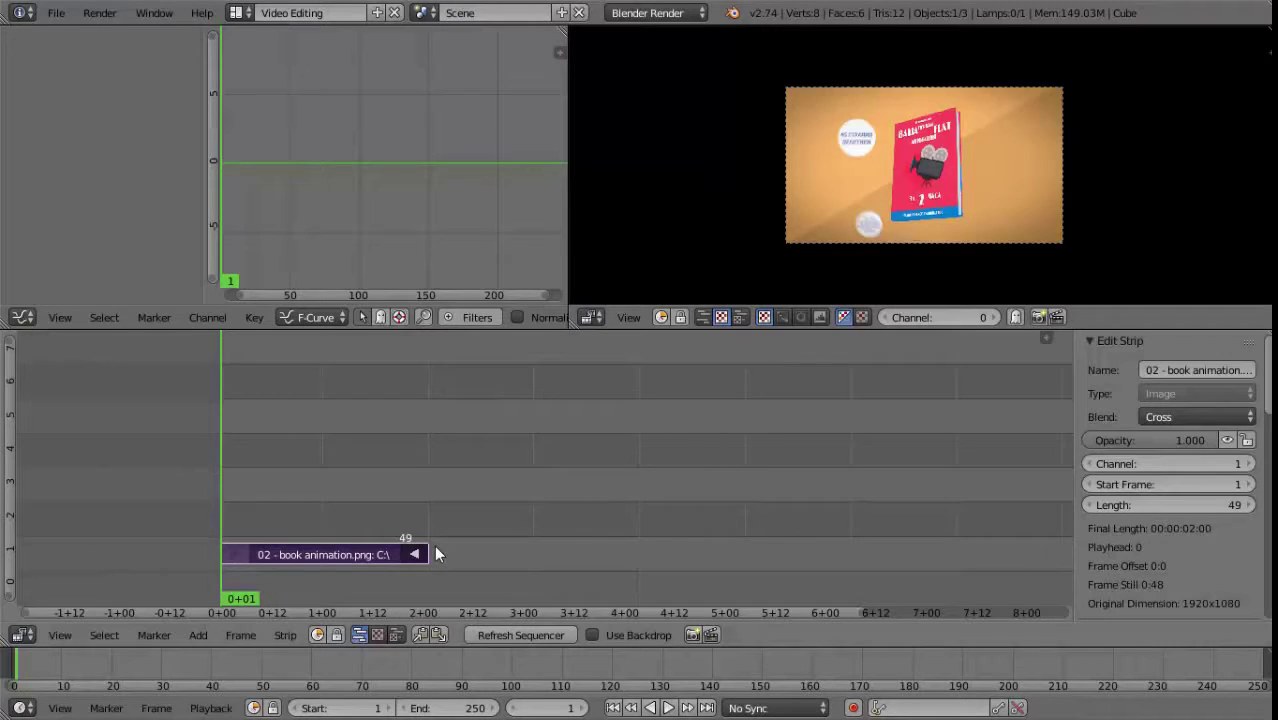
key(Page_Up)
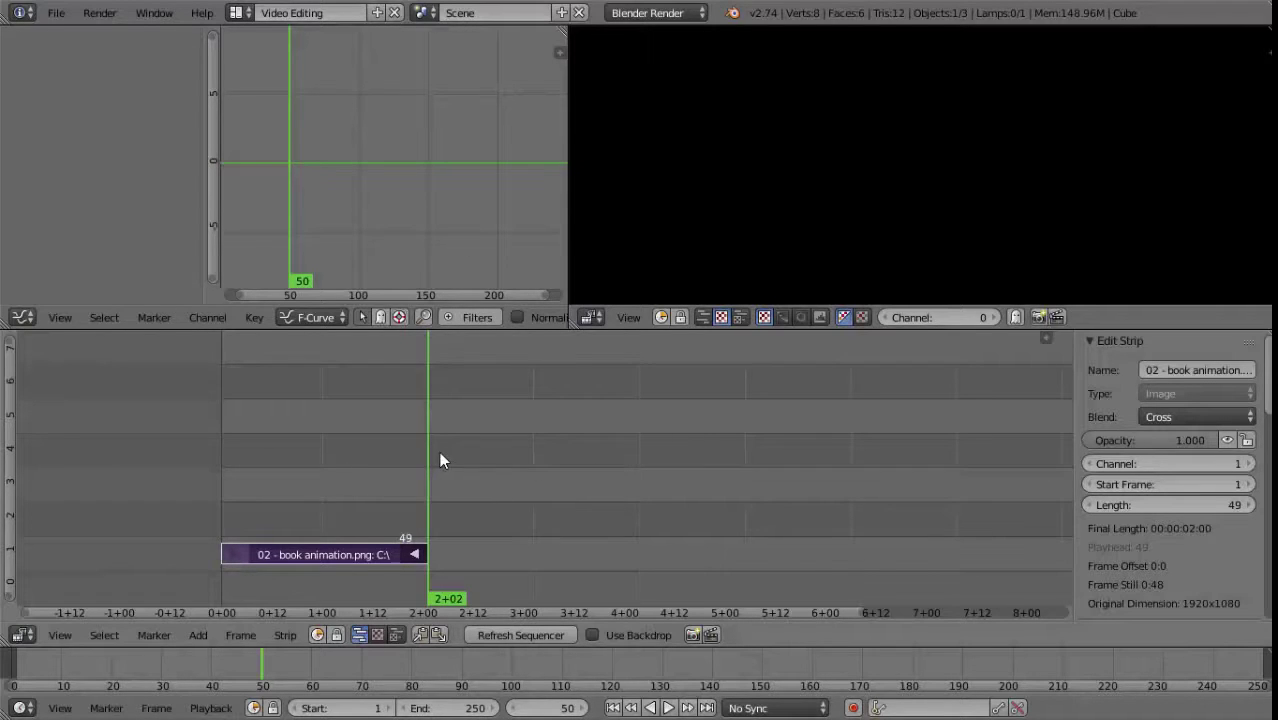
Add '05 - three book animation.avi' as a movie strip starting at frame 50.
key(shift+a)
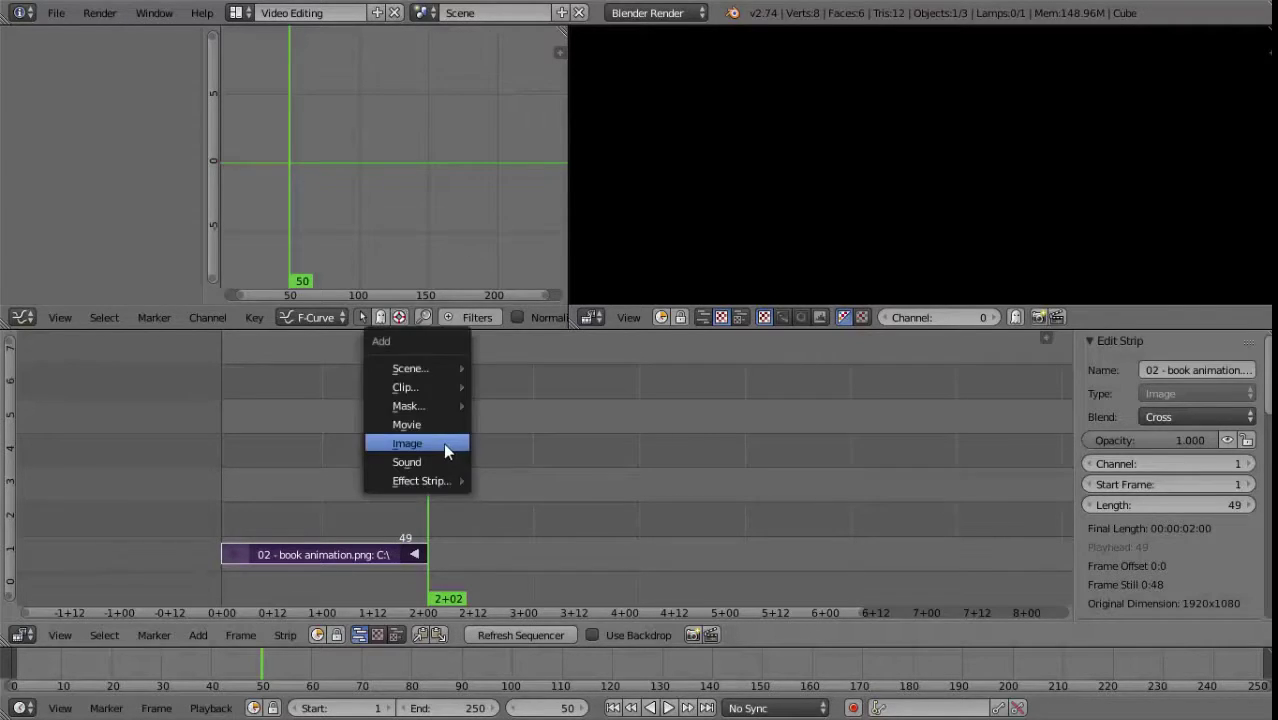
click(415, 426)
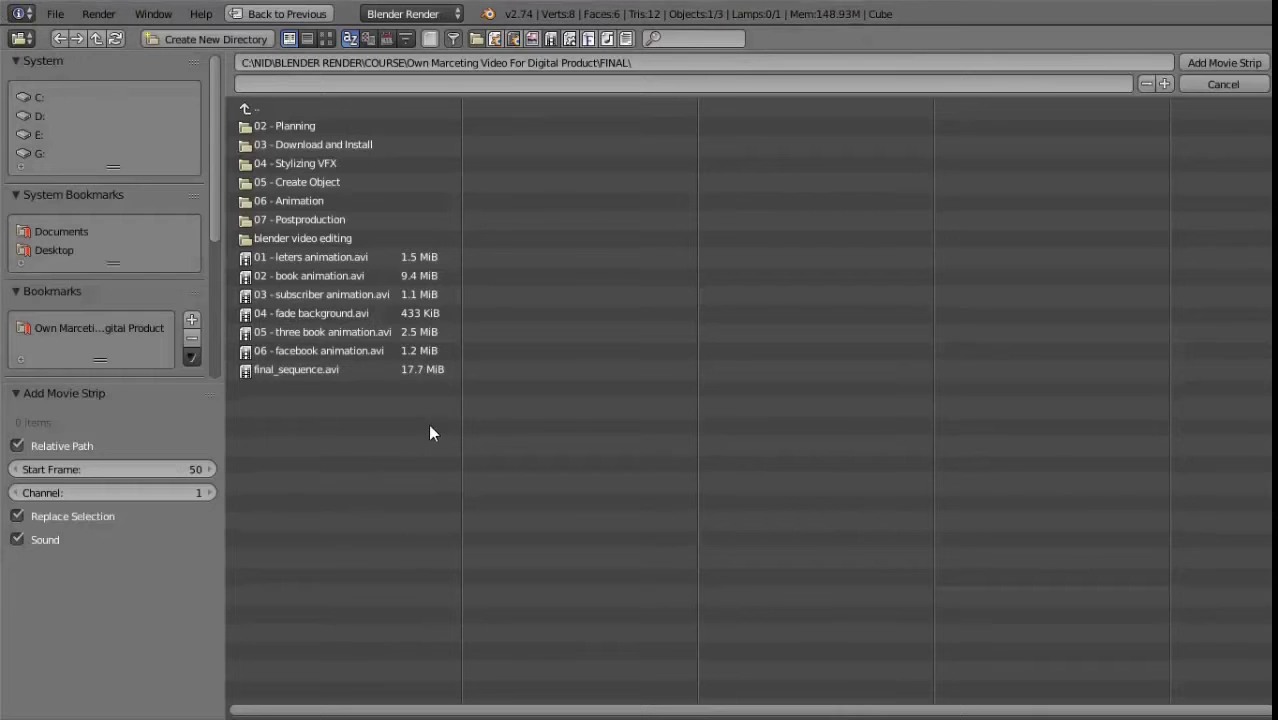
click(326, 38)
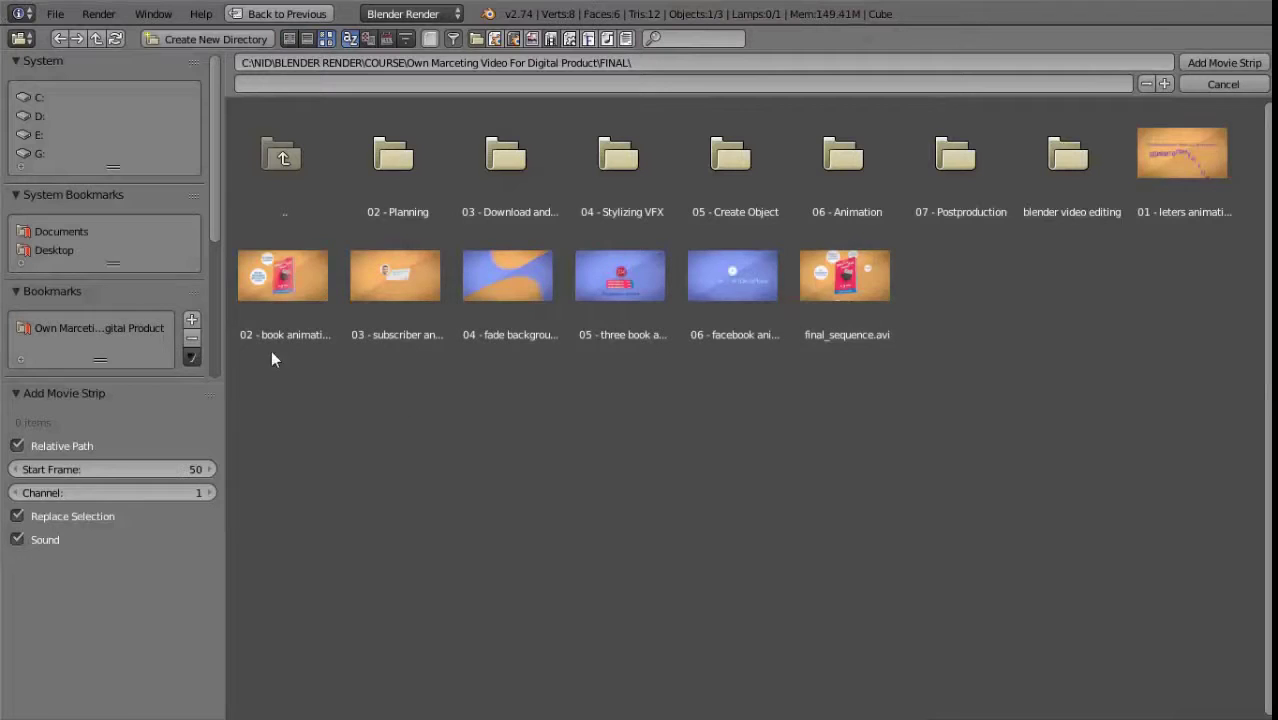
click(614, 292)
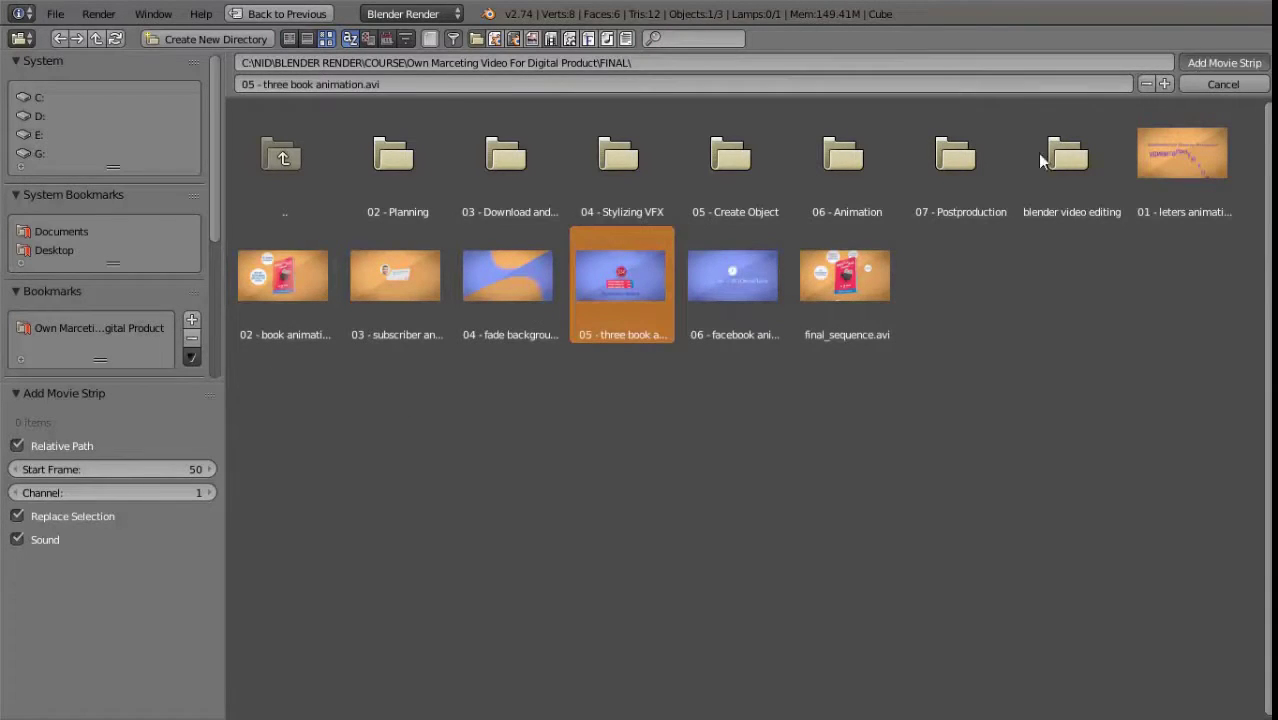
key(Return)
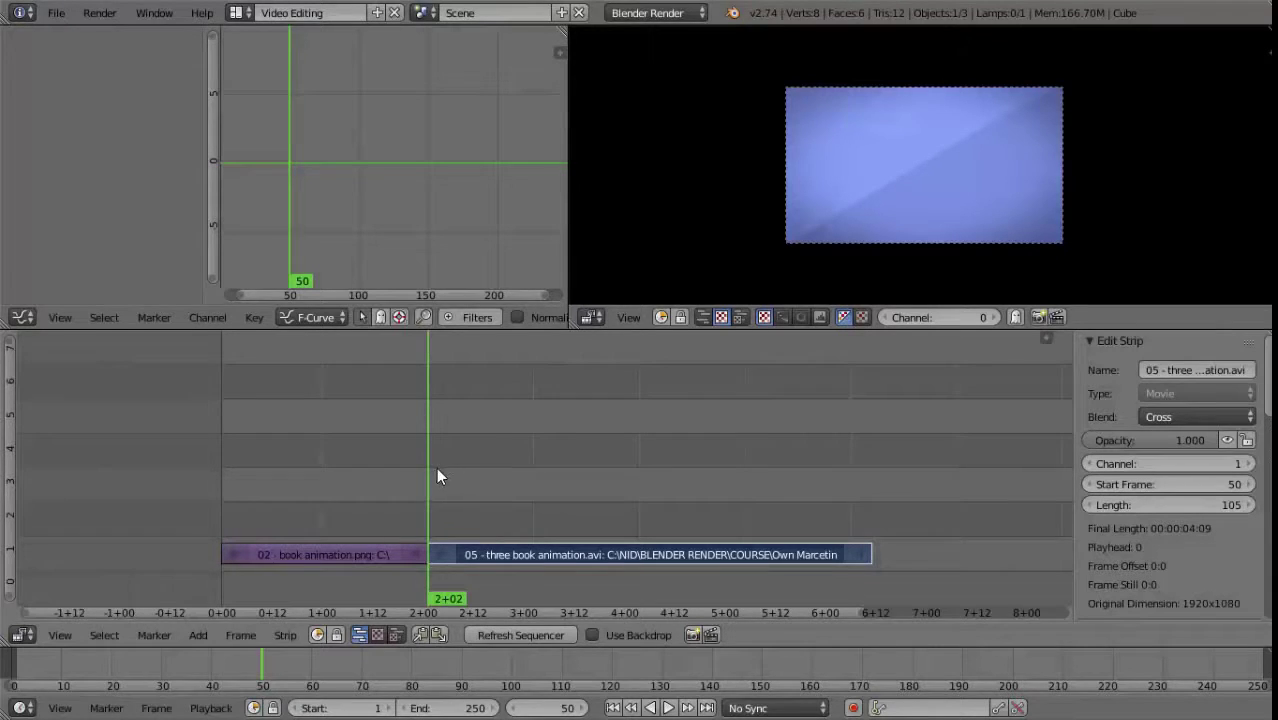
drag(436, 467, 552, 471)
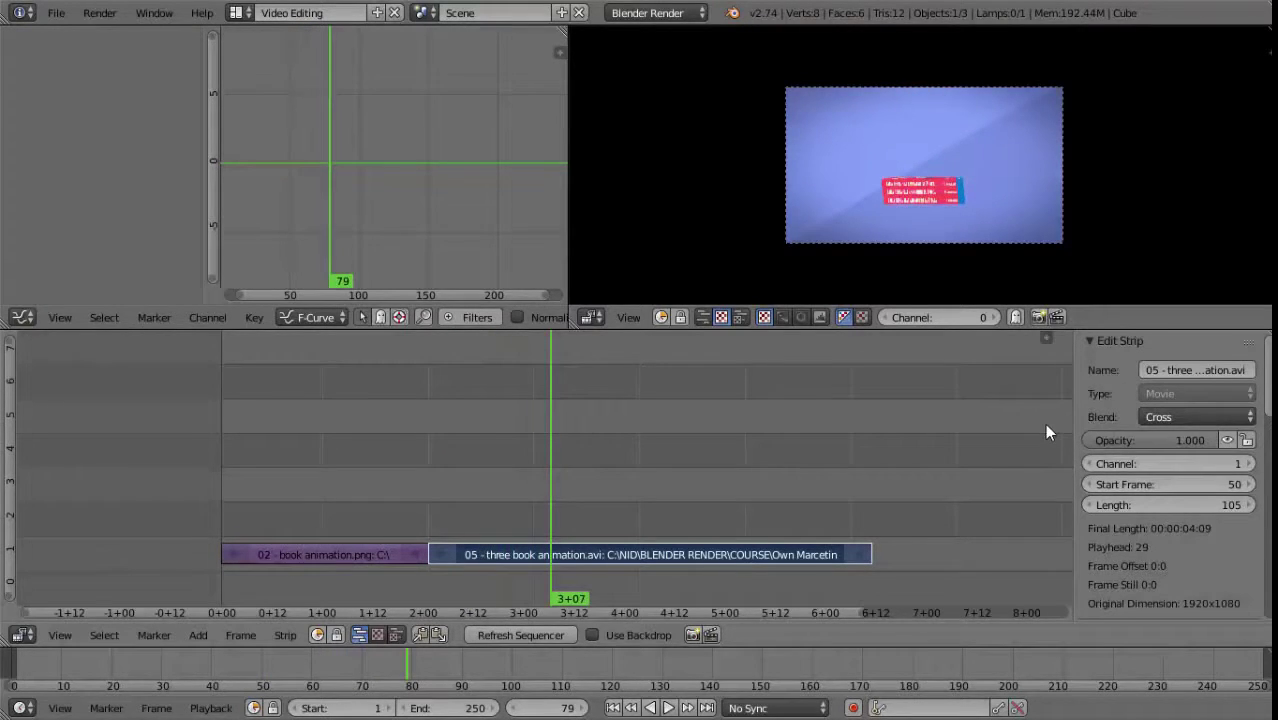
Maximize the sequencer and compare the image and movie strips' properties.
key(ctrl+Up)
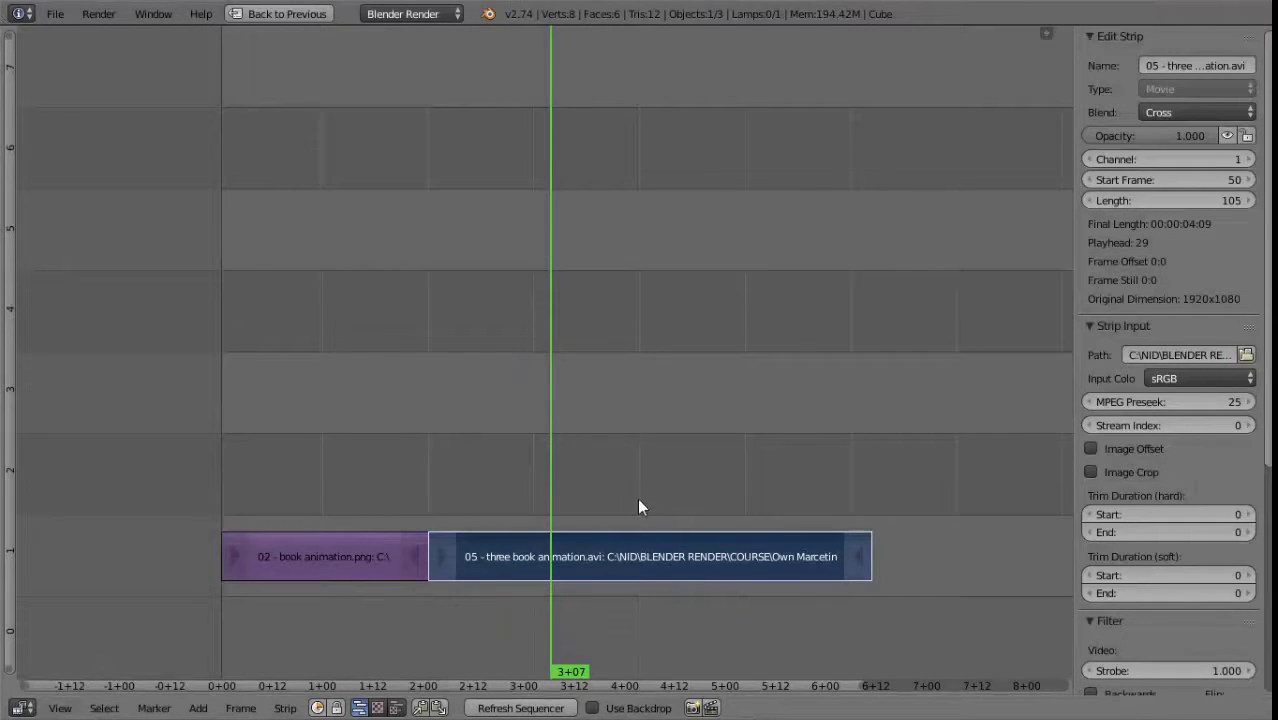
key(ctrl+Up)
key(ctrl+Up)
right_click(325, 556)
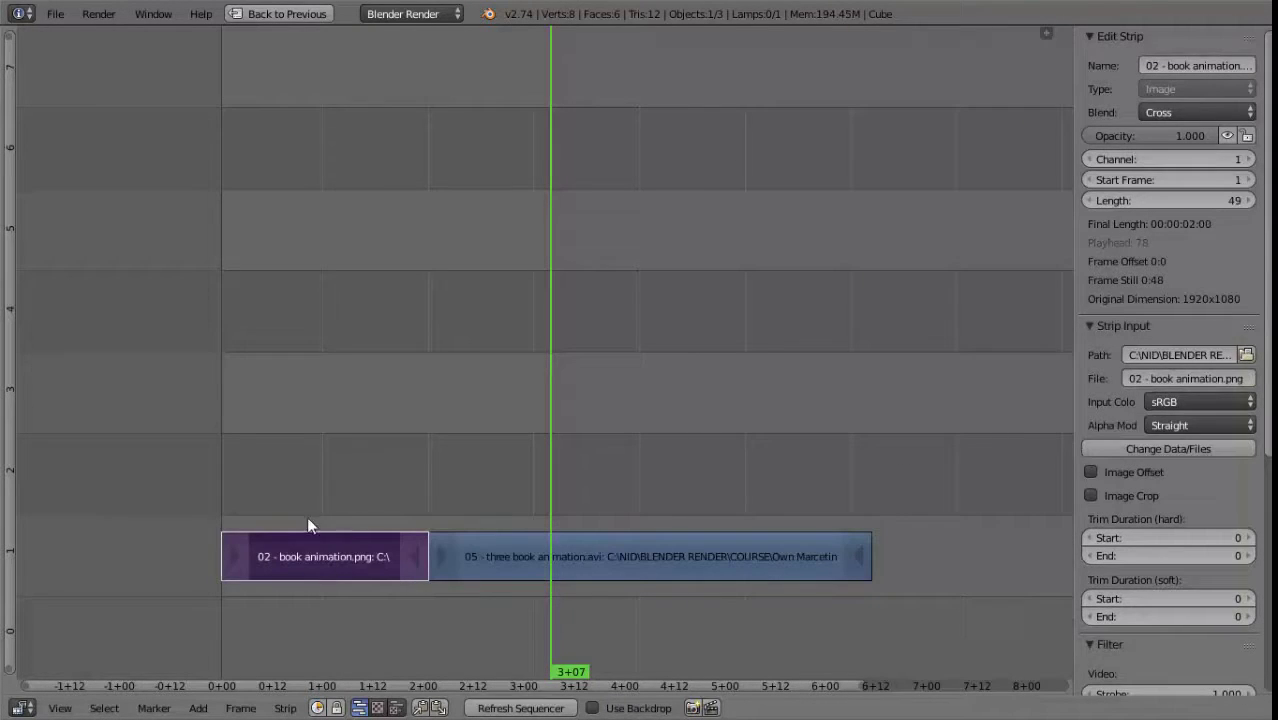
right_click(576, 551)
right_click(350, 563)
right_click(549, 550)
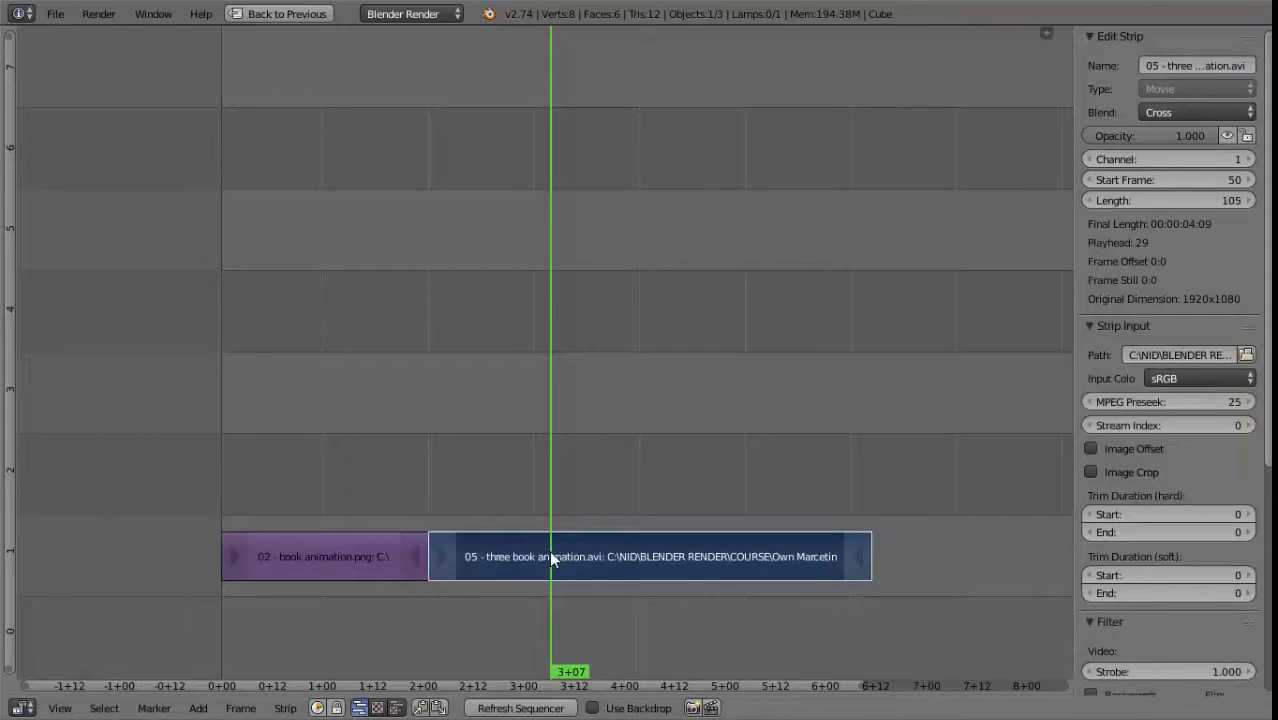
right_click(312, 567)
right_click(542, 552)
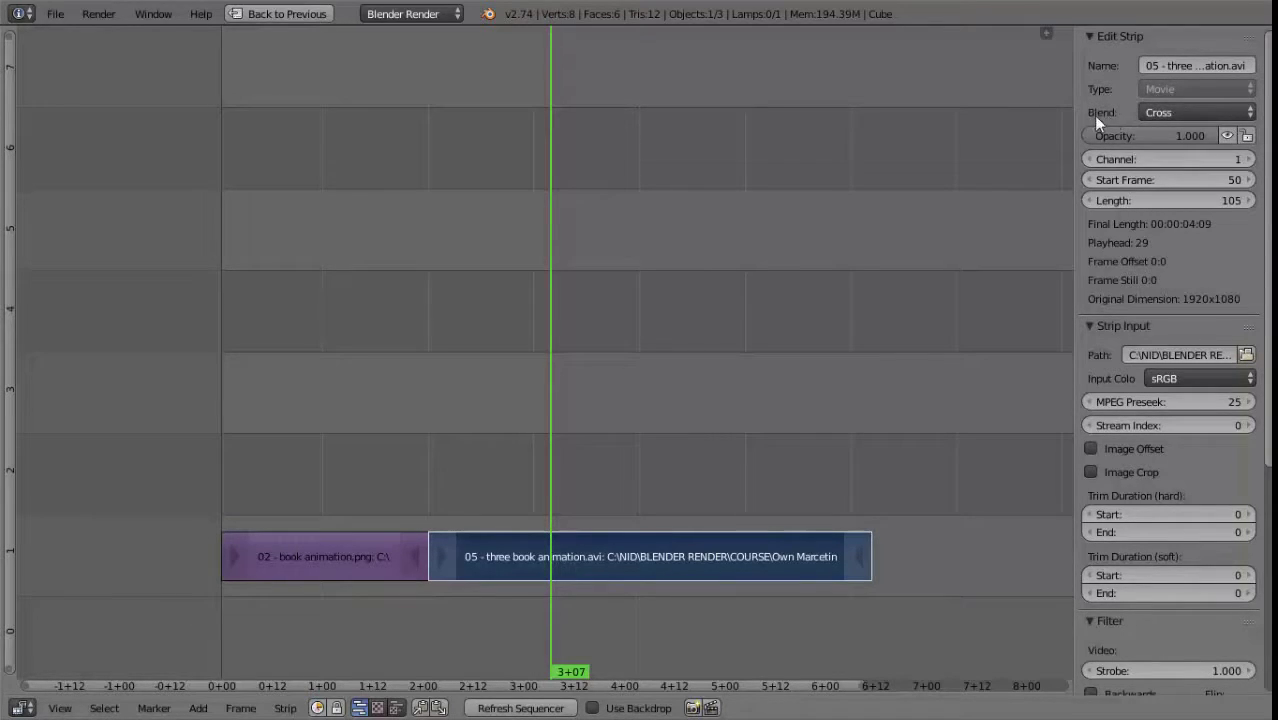
Lower the movie strip's opacity to 0.591, then restore it to 1.000.
click(1180, 115)
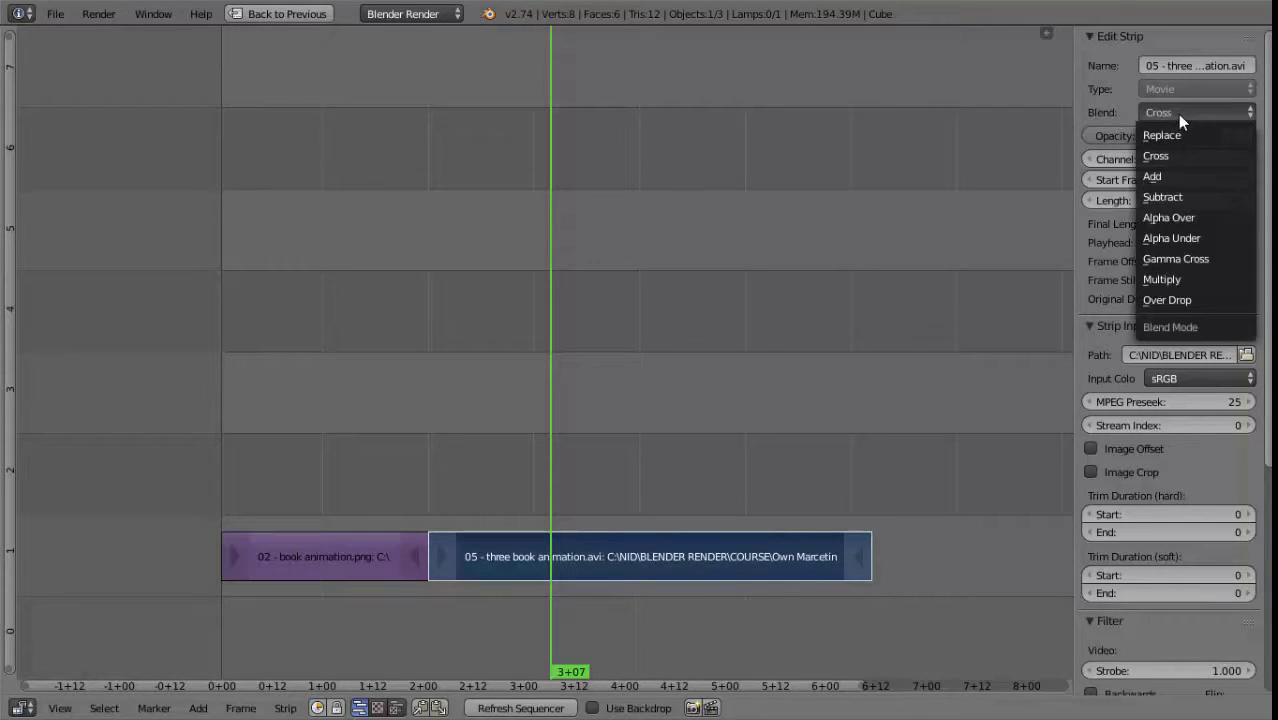
click(1177, 110)
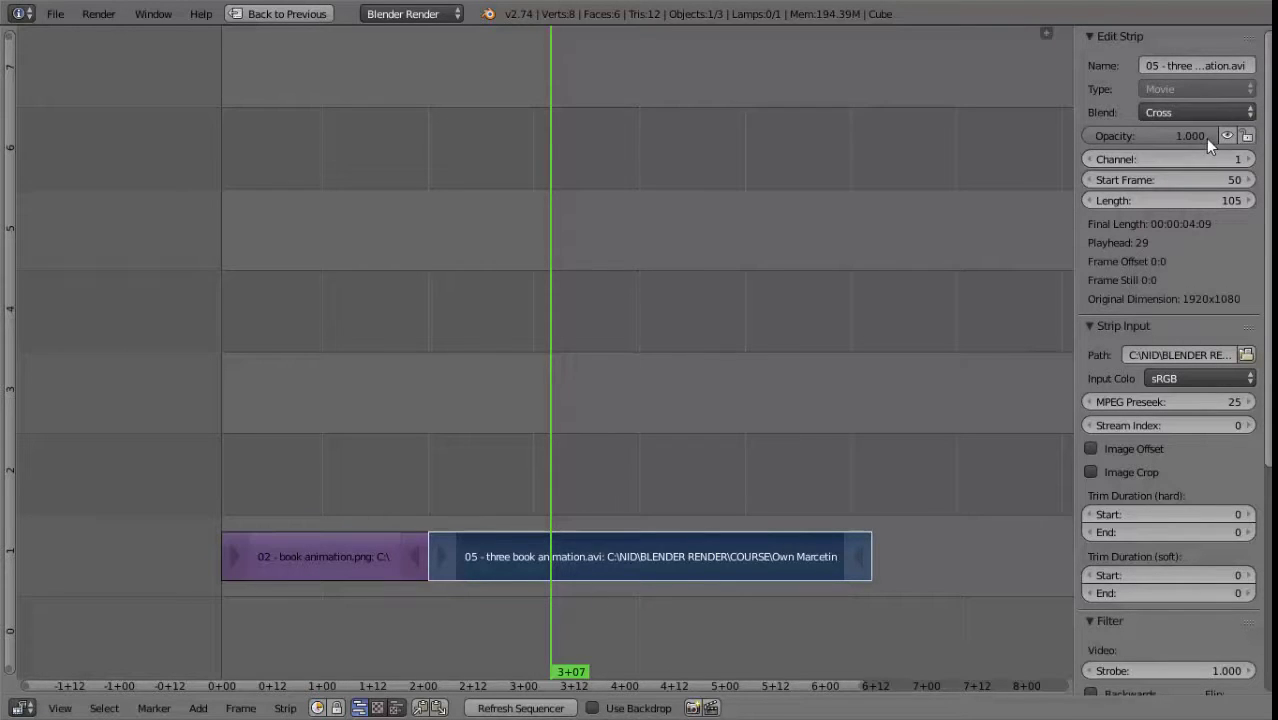
drag(1208, 137, 1154, 140)
key(ctrl+Up)
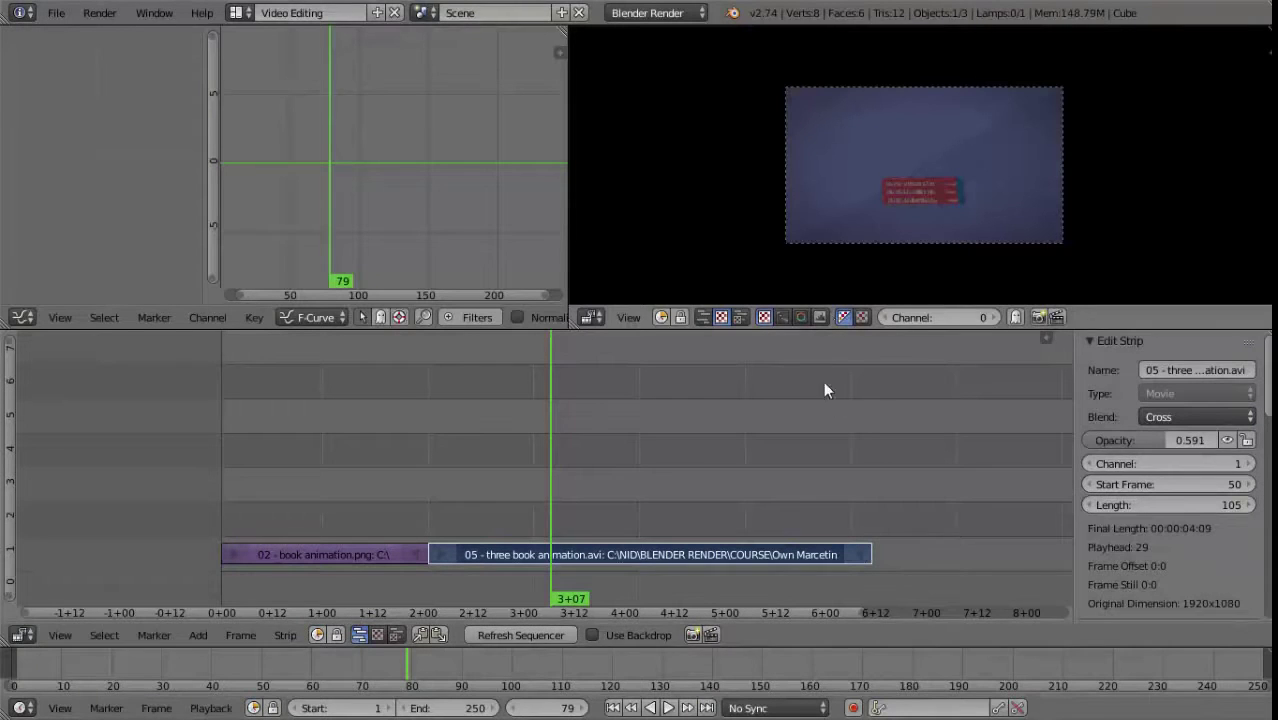
mouse_move(1163, 443)
mouse_down()
mouse_move(1230, 443)
mouse_move(1058, 438)
mouse_move(1245, 441)
mouse_up()
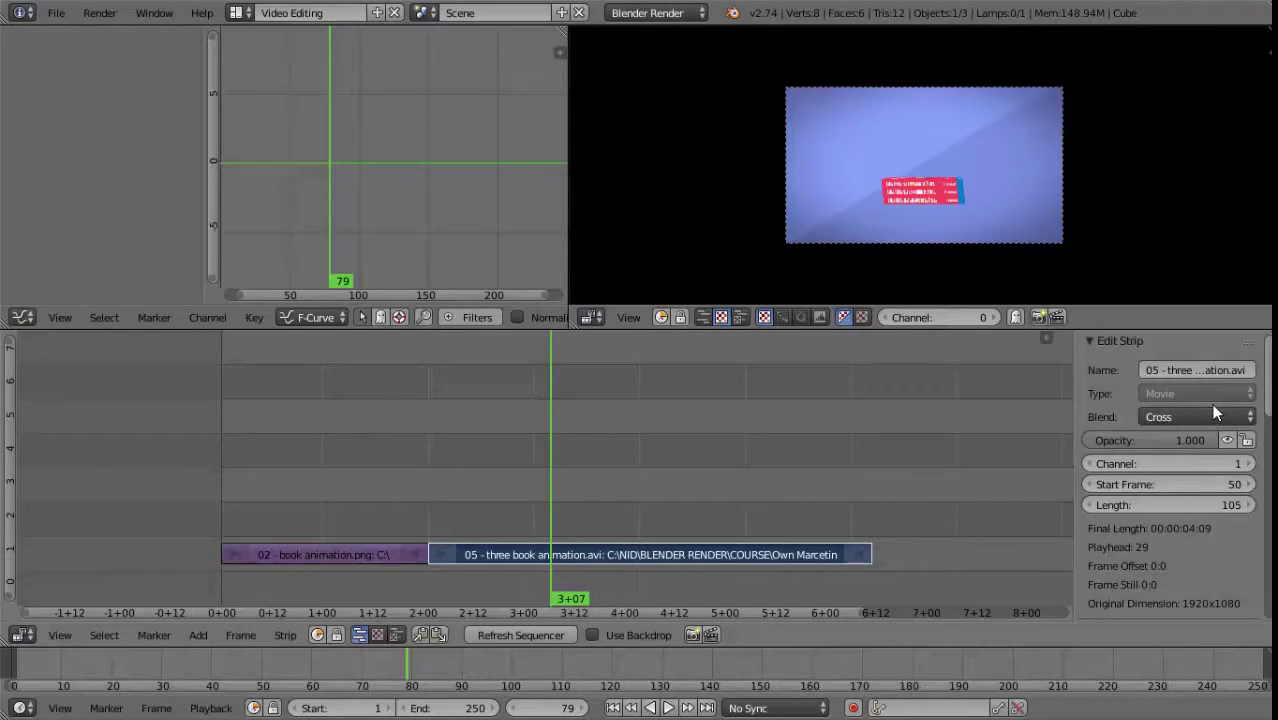
key(ctrl+Up)
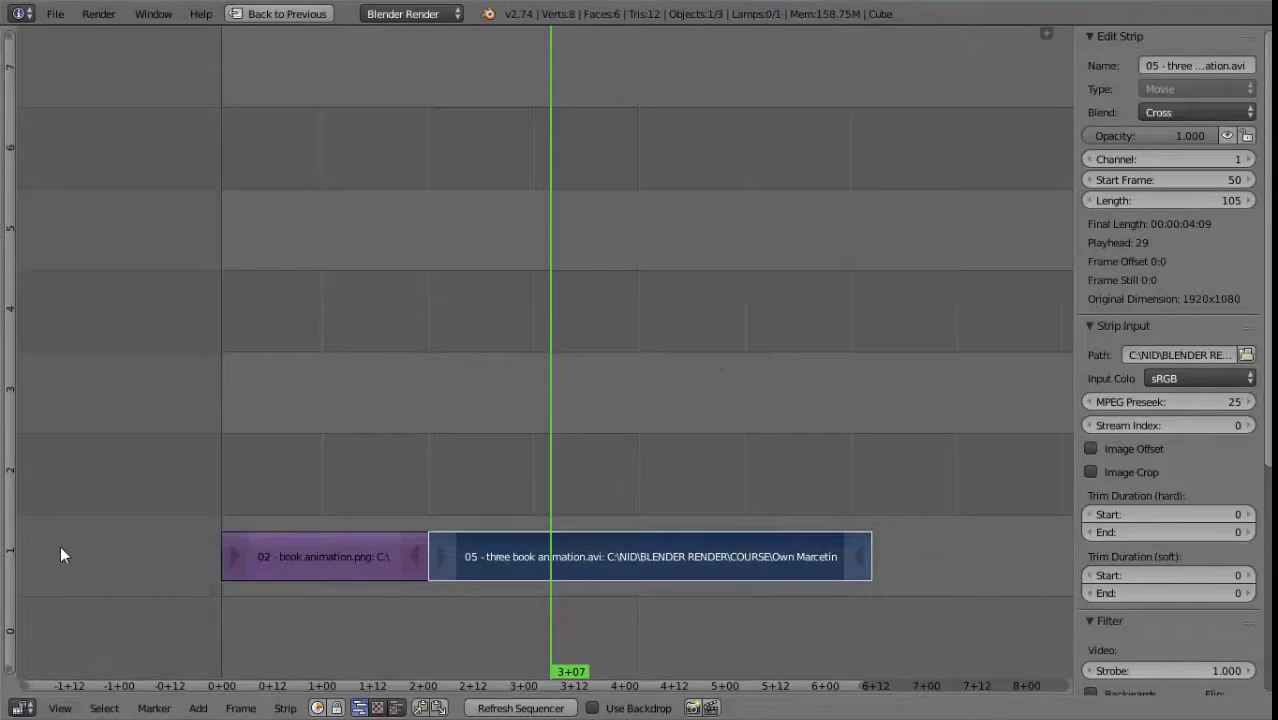
Set the movie strip's Channel to 2 and restore the full layout.
click(1249, 159)
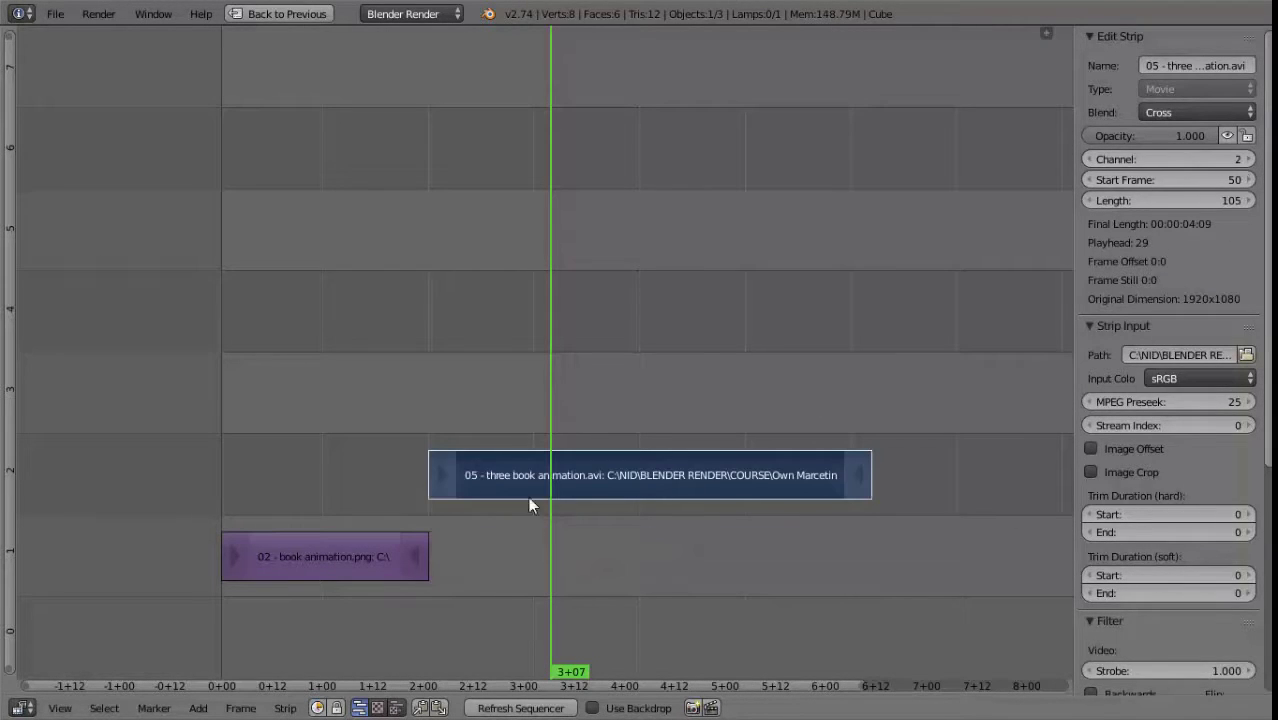
click(1249, 159)
click(1249, 159)
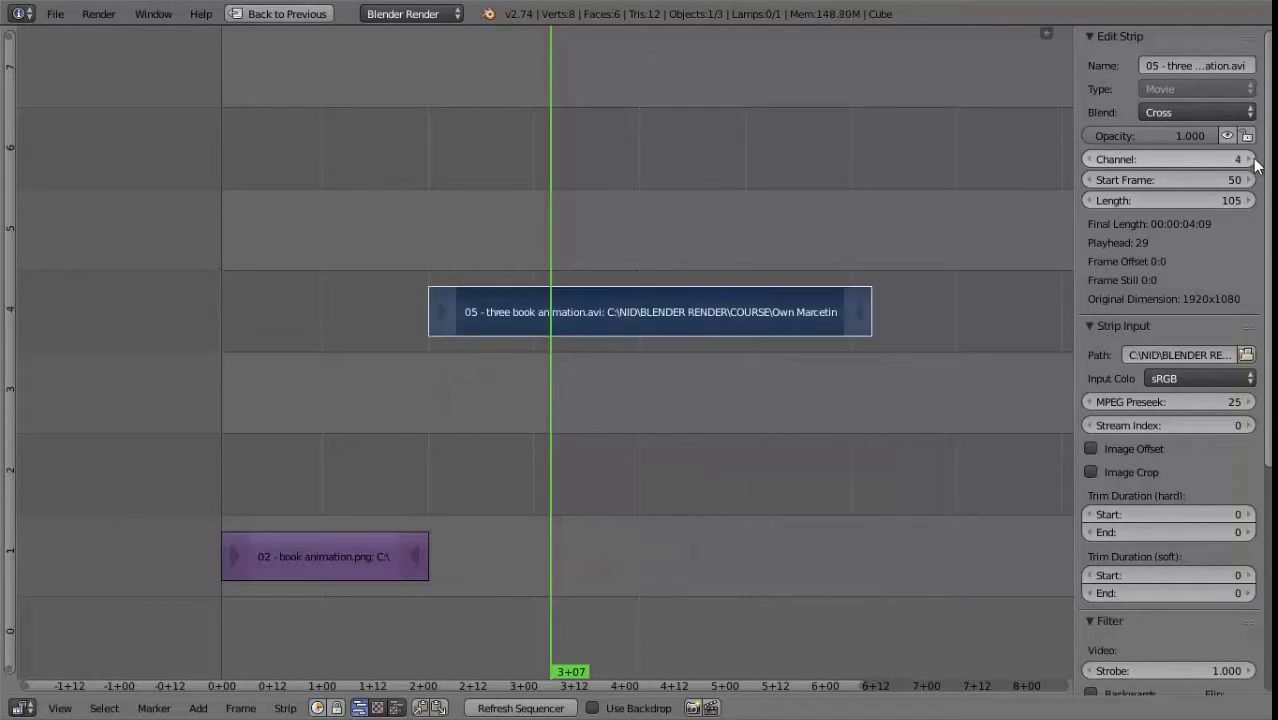
click(1087, 159)
click(1087, 159)
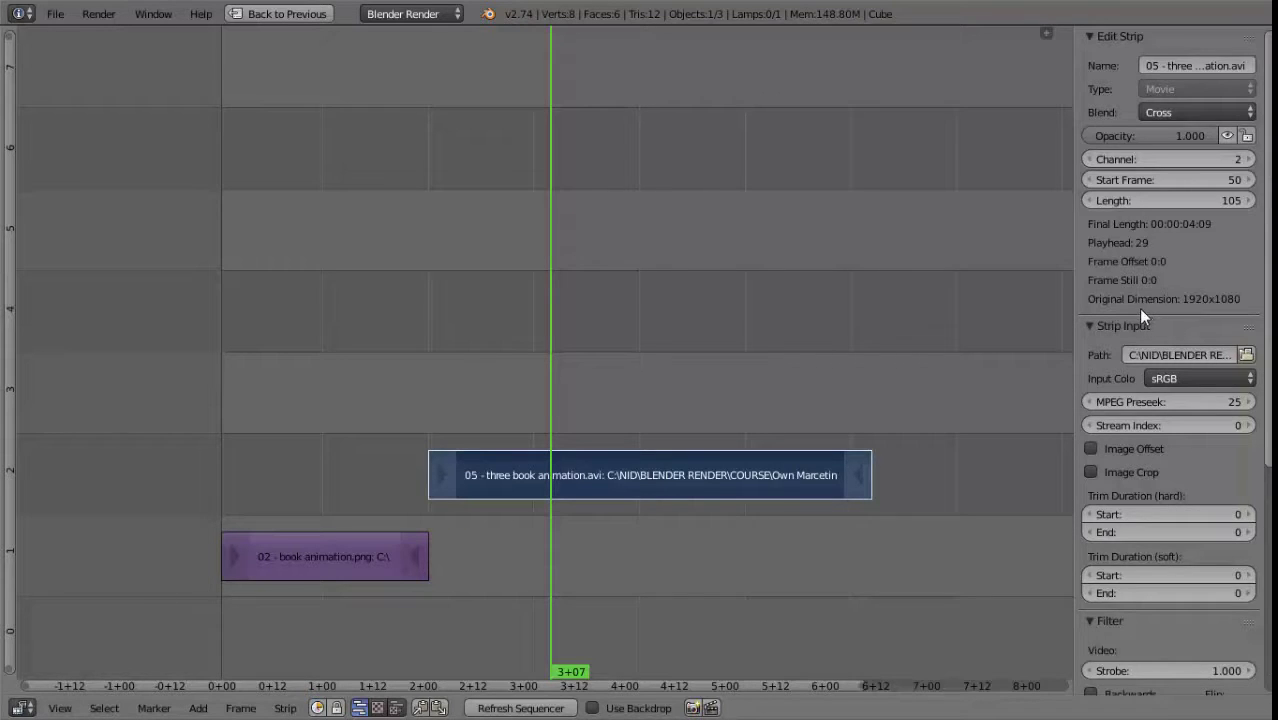
key(ctrl+Up)
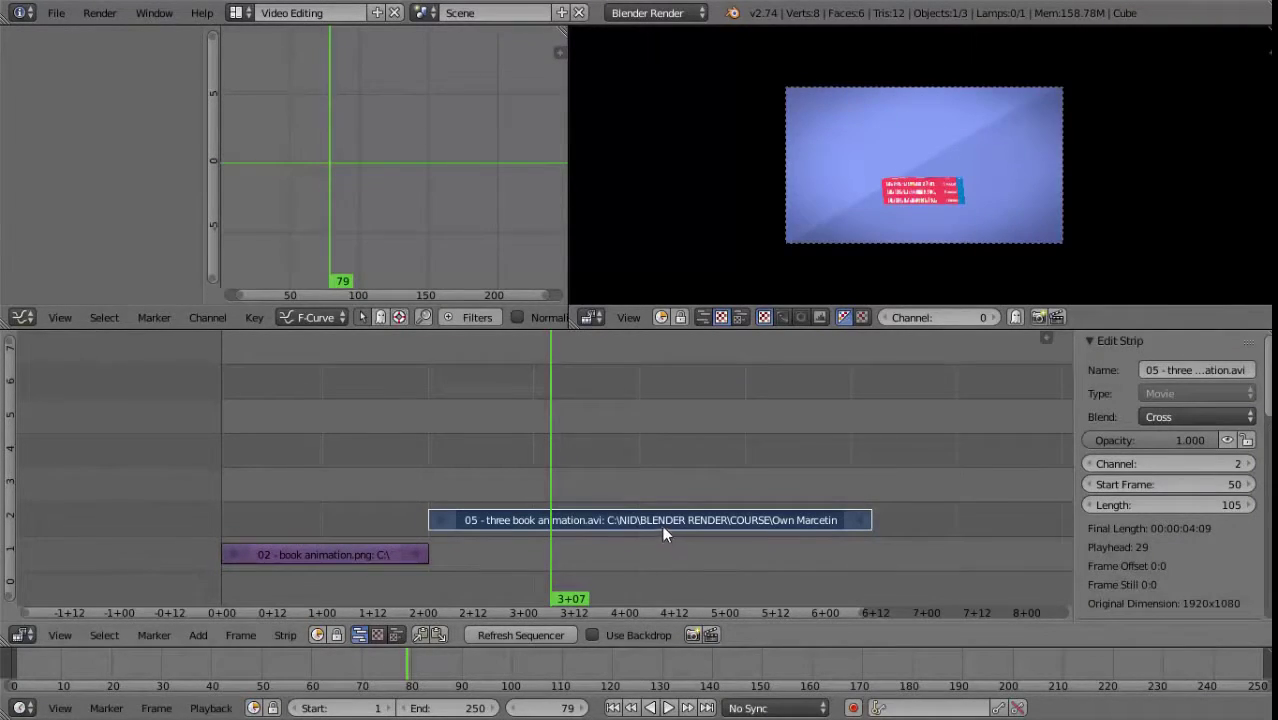
Turn the top-left area into Render properties and apply the TV PAL 4:3 preset.
click(24, 318)
click(24, 318)
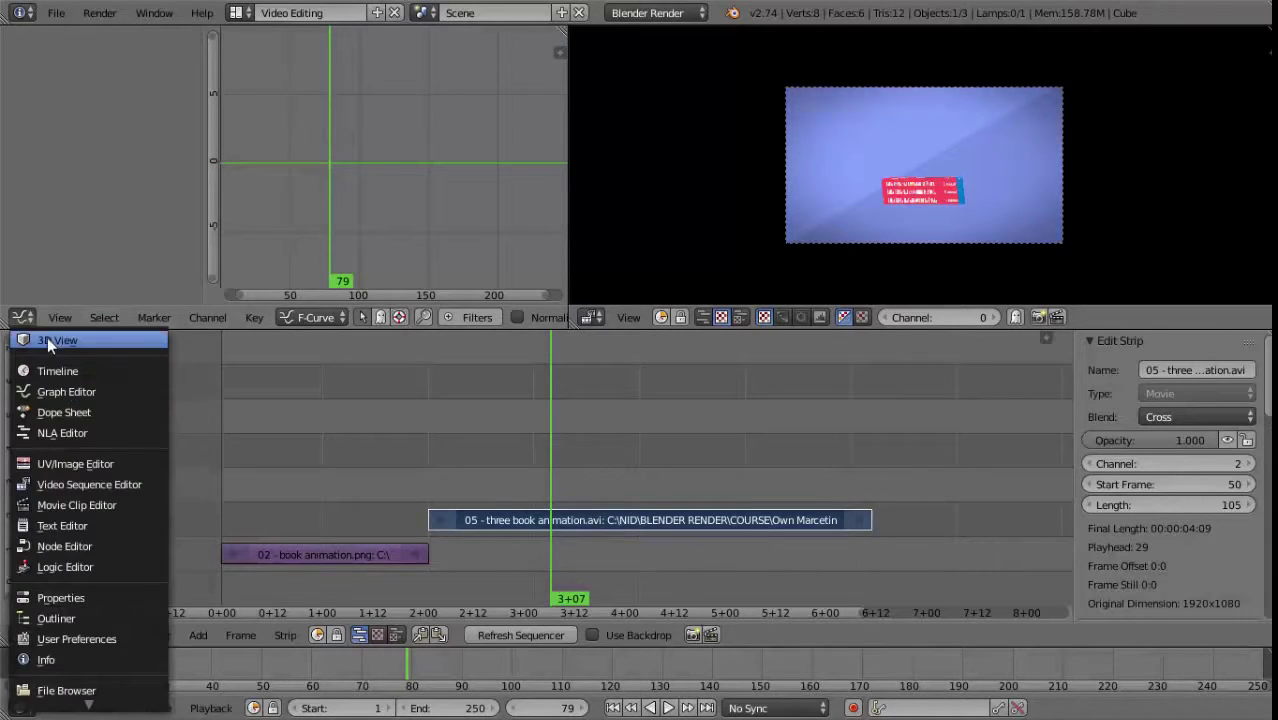
click(47, 337)
click(27, 317)
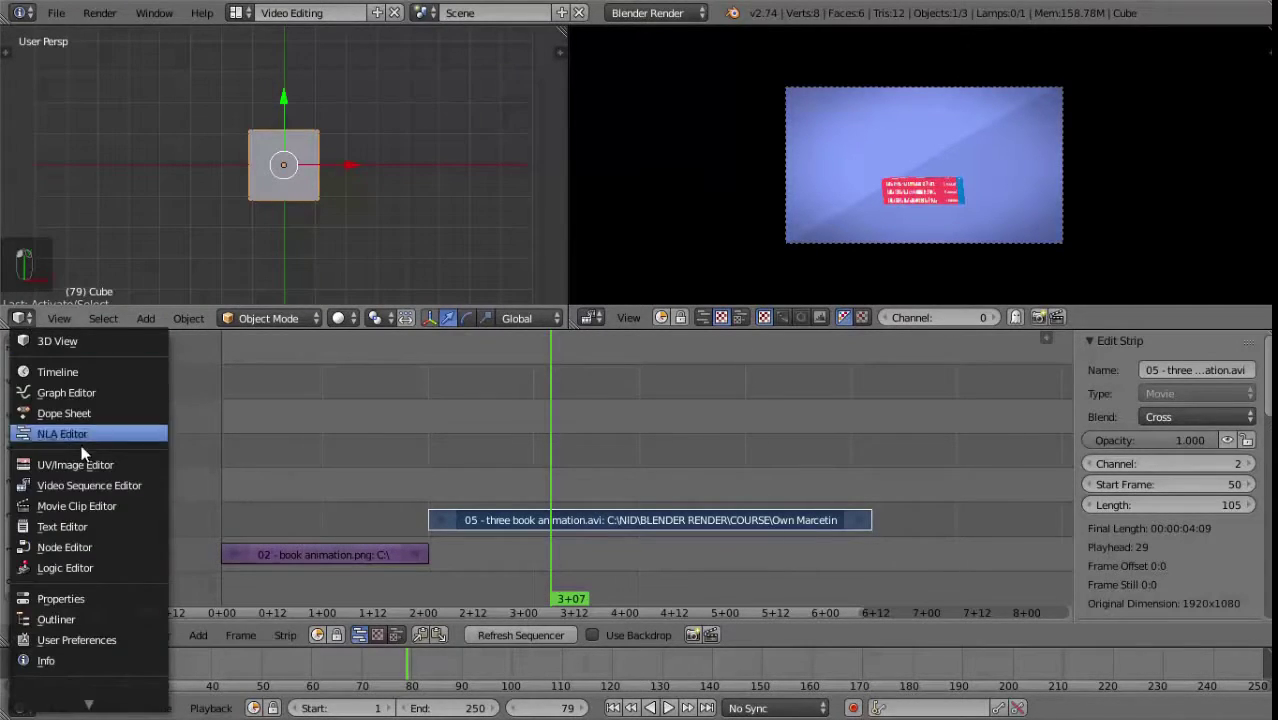
click(60, 599)
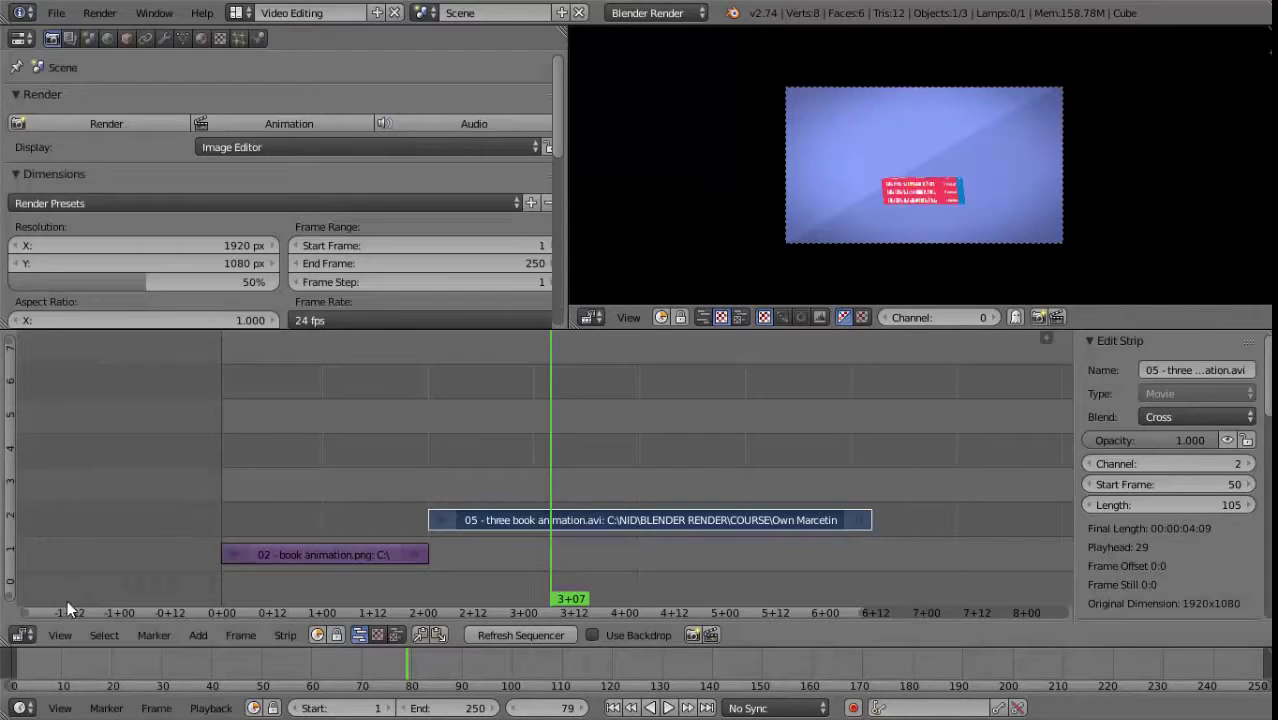
click(190, 204)
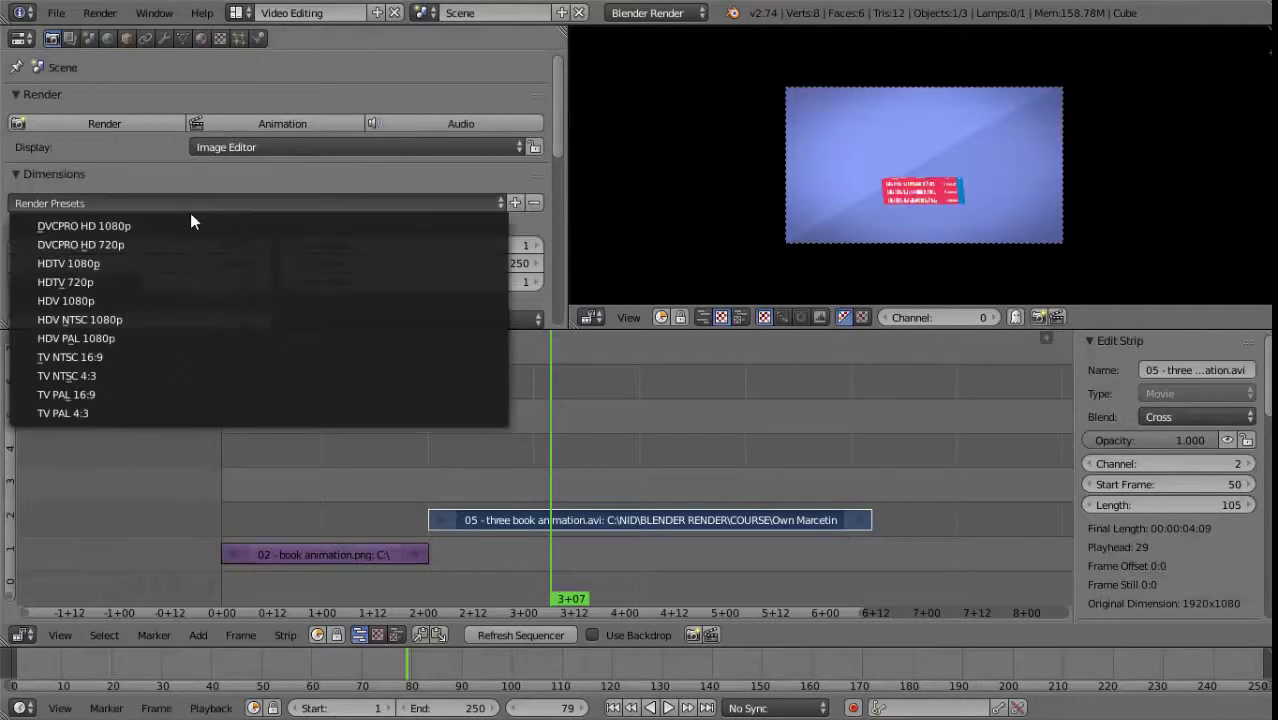
click(101, 413)
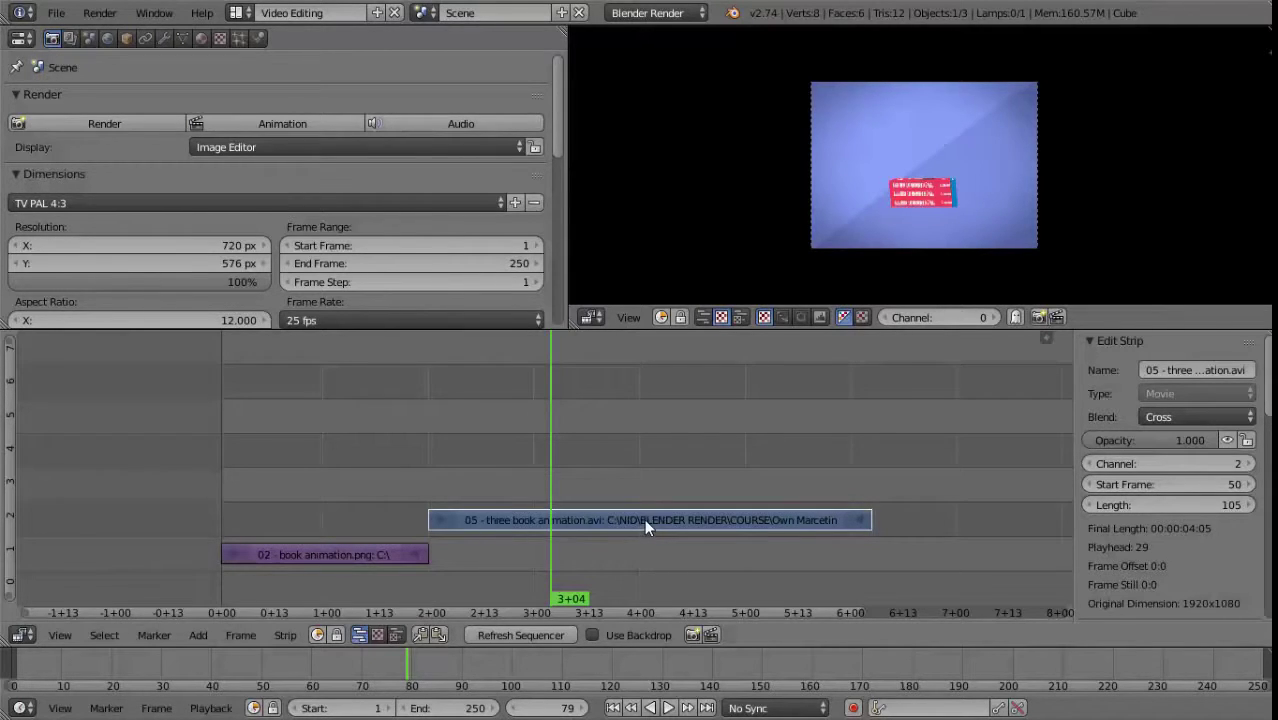
Use Set Render Size for the movie's 1920×1080, then maximize the sequencer.
click(281, 634)
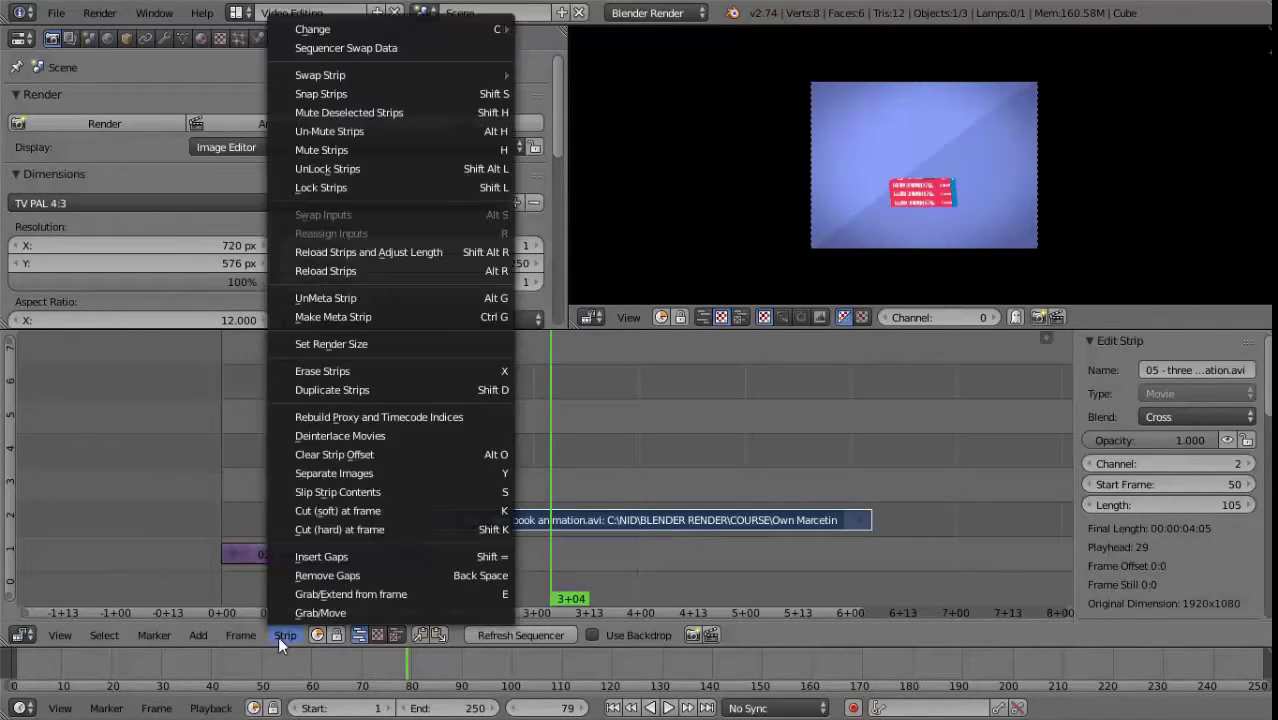
click(335, 341)
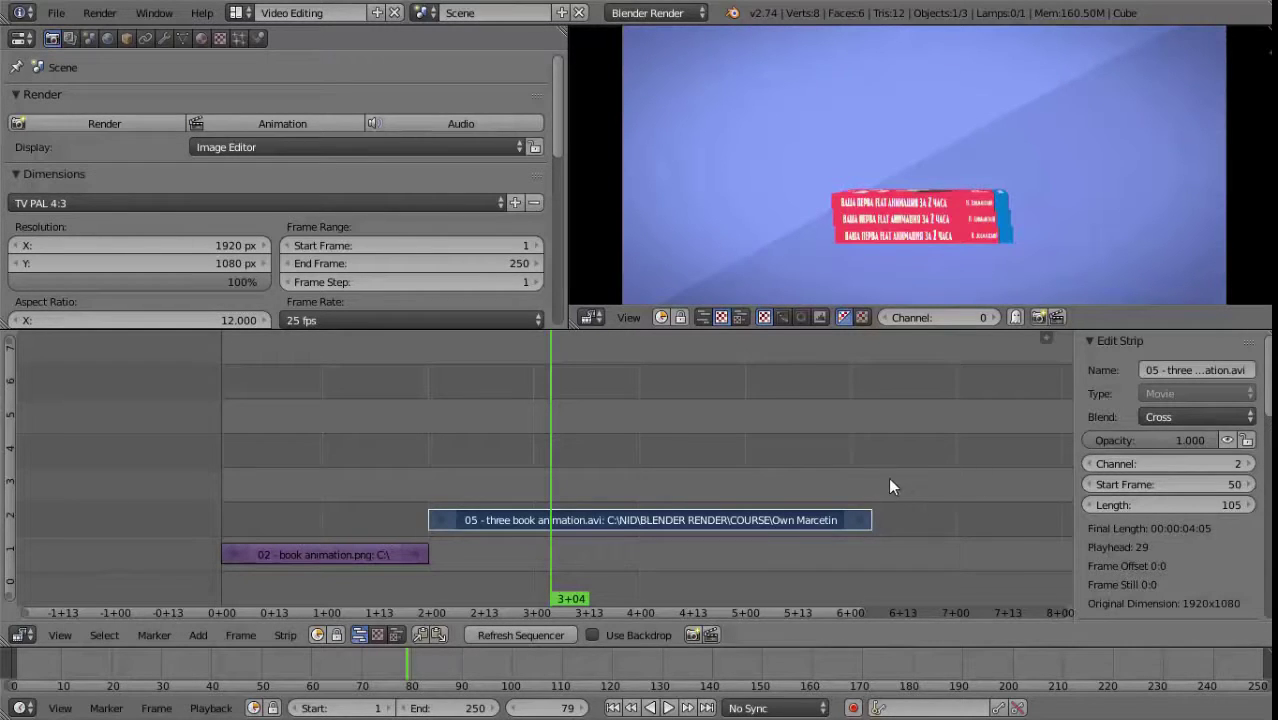
key(ctrl+Up)
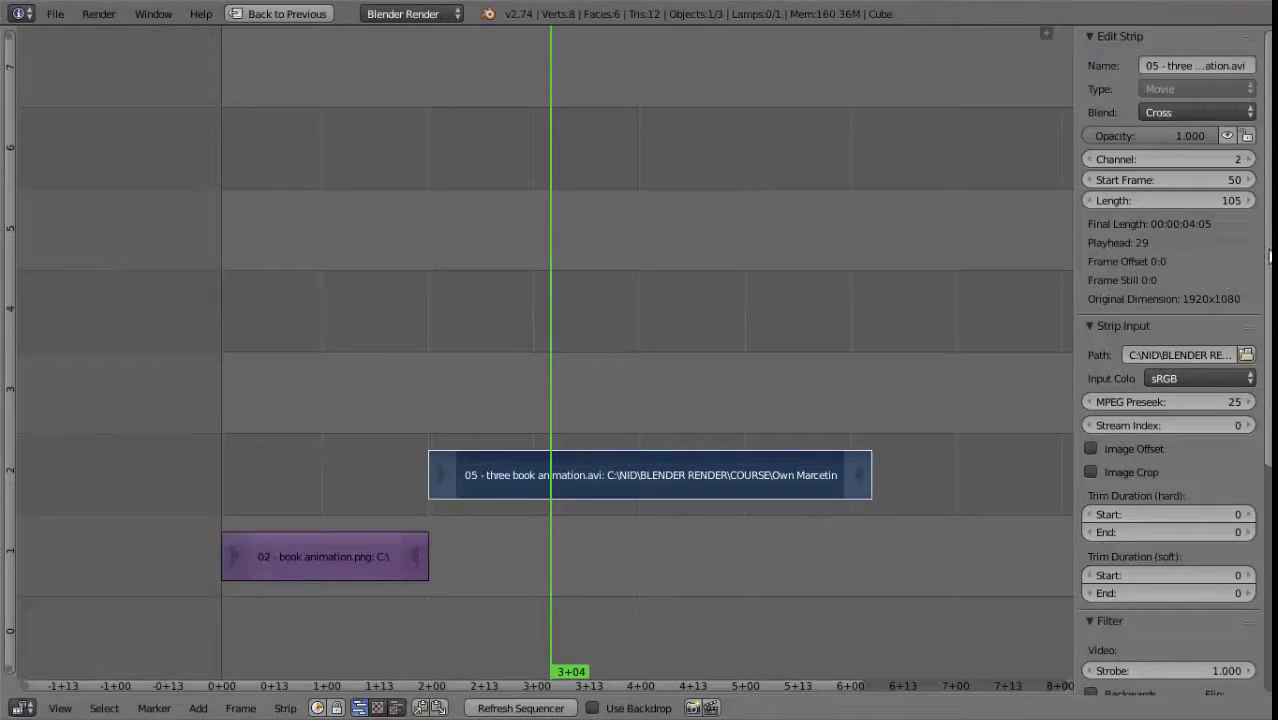
Widen the strip properties panel, enable Image Offset on the three book clip, and restore the full layout.
scroll(1235, 262, down, 1)
scroll(1230, 258, down, 2)
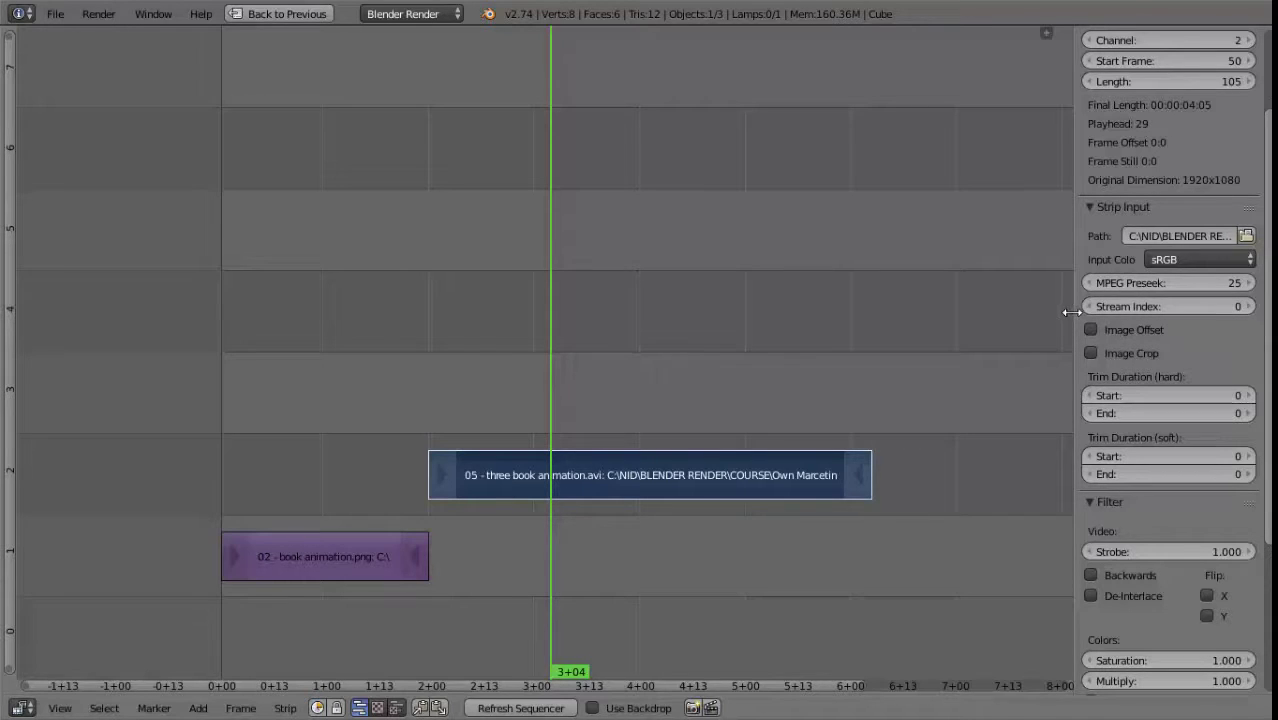
drag(1077, 312, 1032, 316)
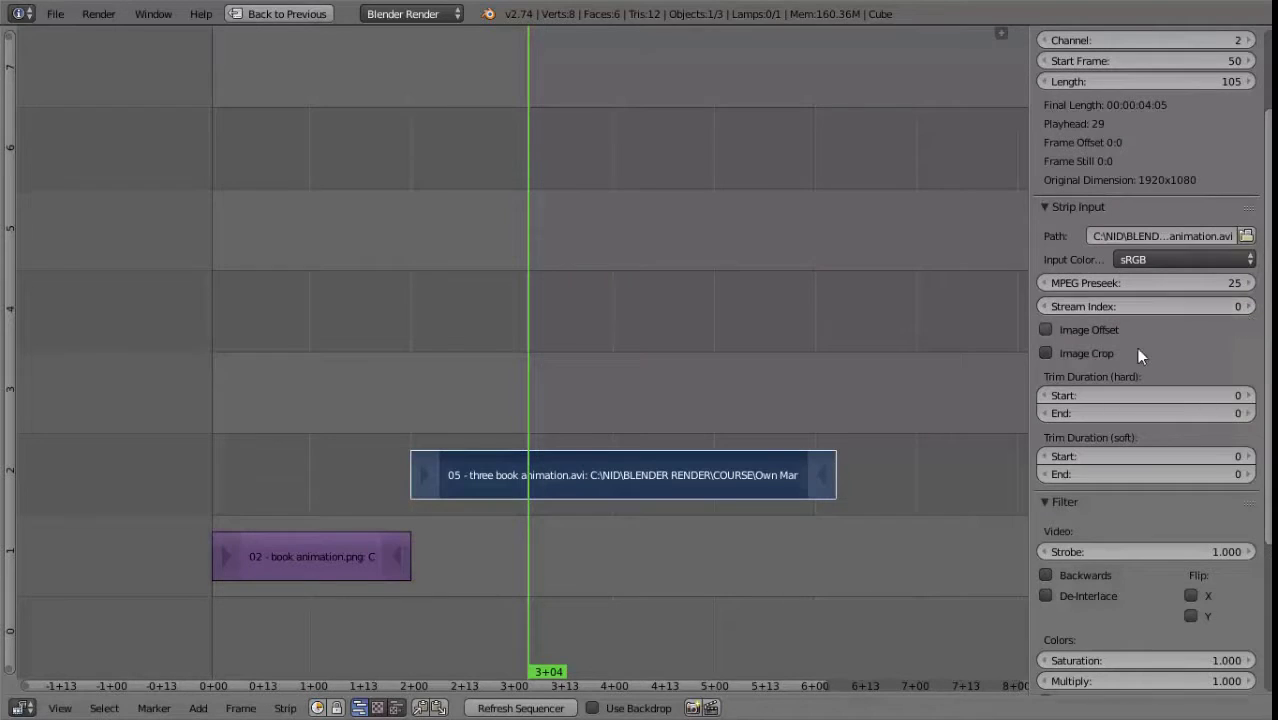
click(1080, 333)
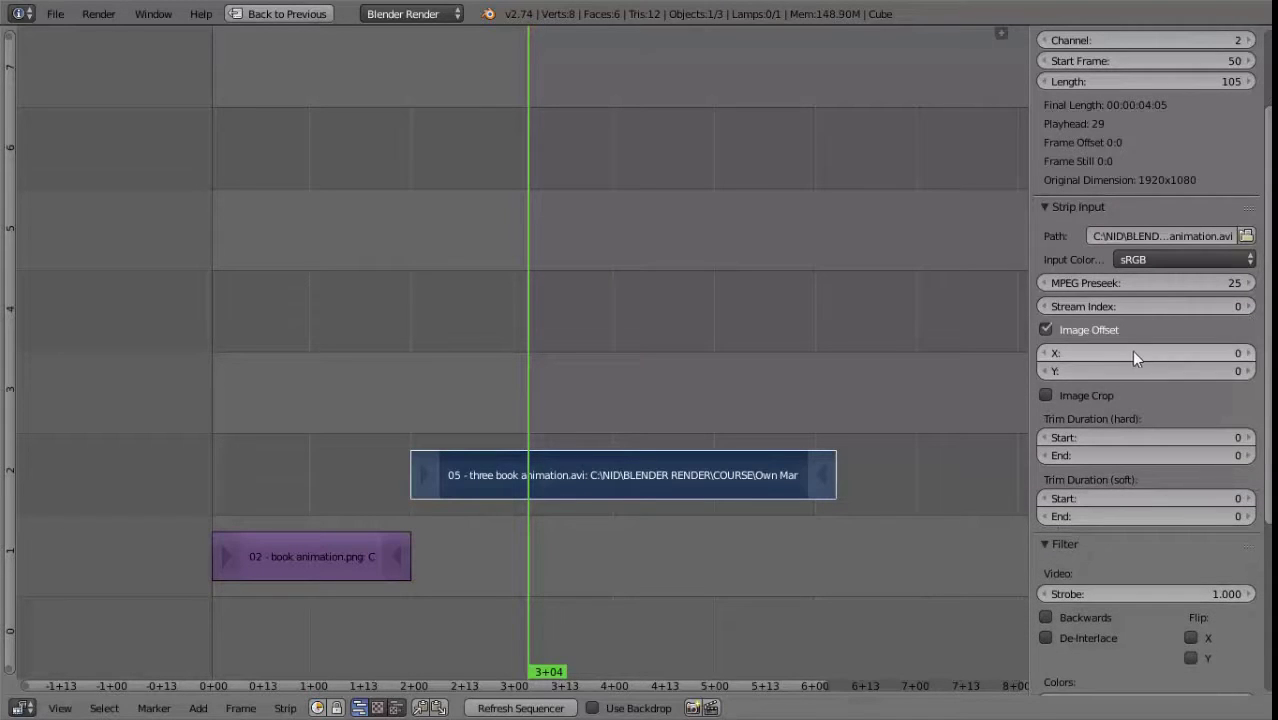
key(ctrl+Up)
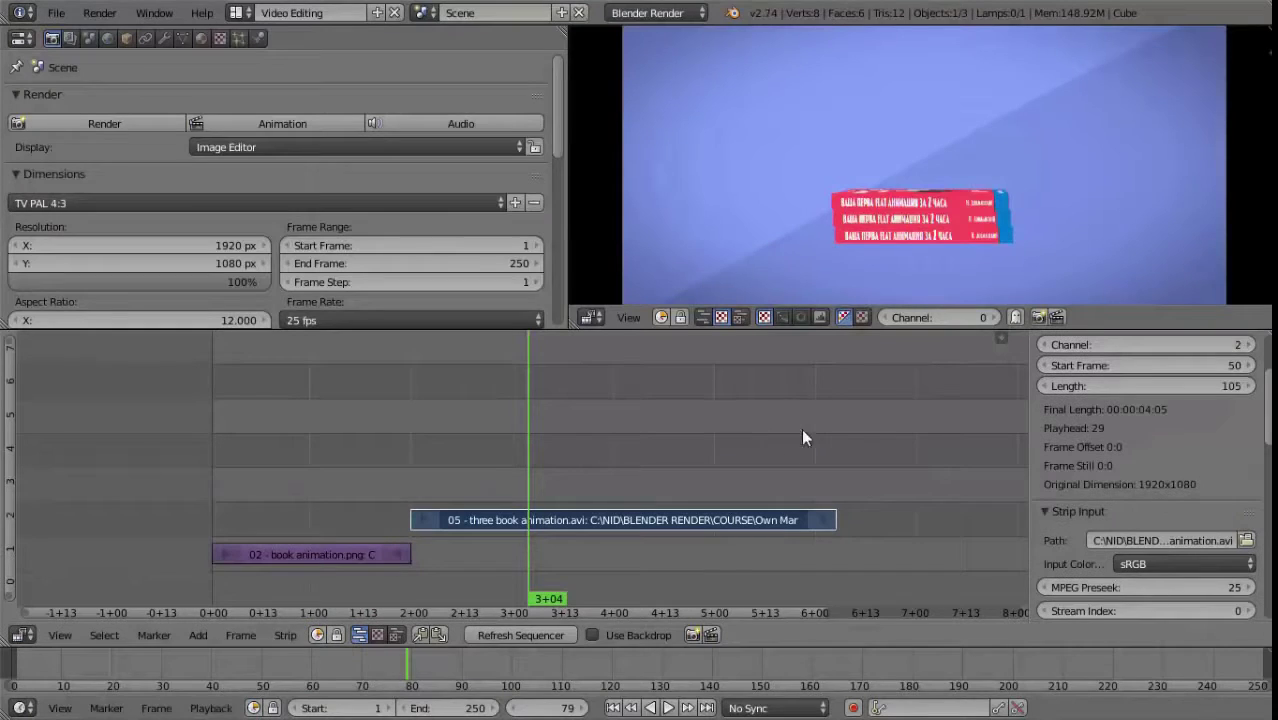
Shift the clip's image X offset to 147, then disable Image Offset again.
scroll(1060, 230, down, 3)
scroll(1078, 220, up, 3)
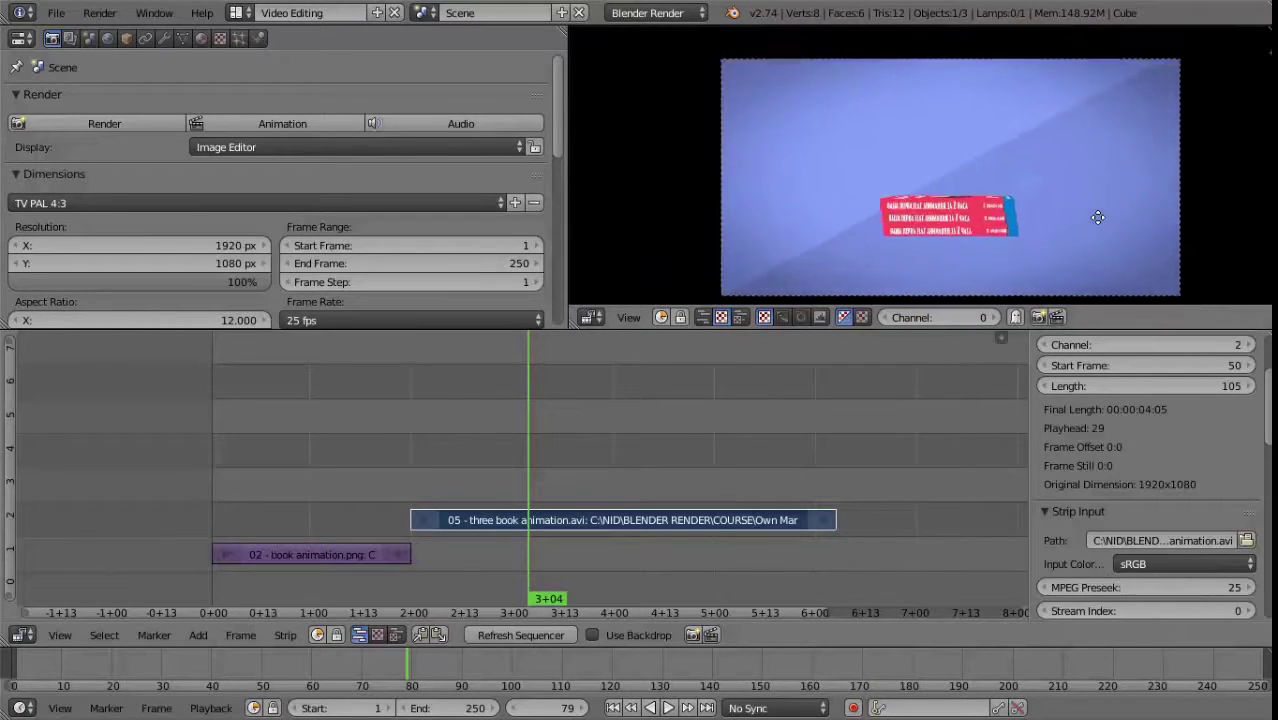
scroll(1090, 245, up, 2)
scroll(1124, 235, down, 2)
scroll(1111, 276, up, 1)
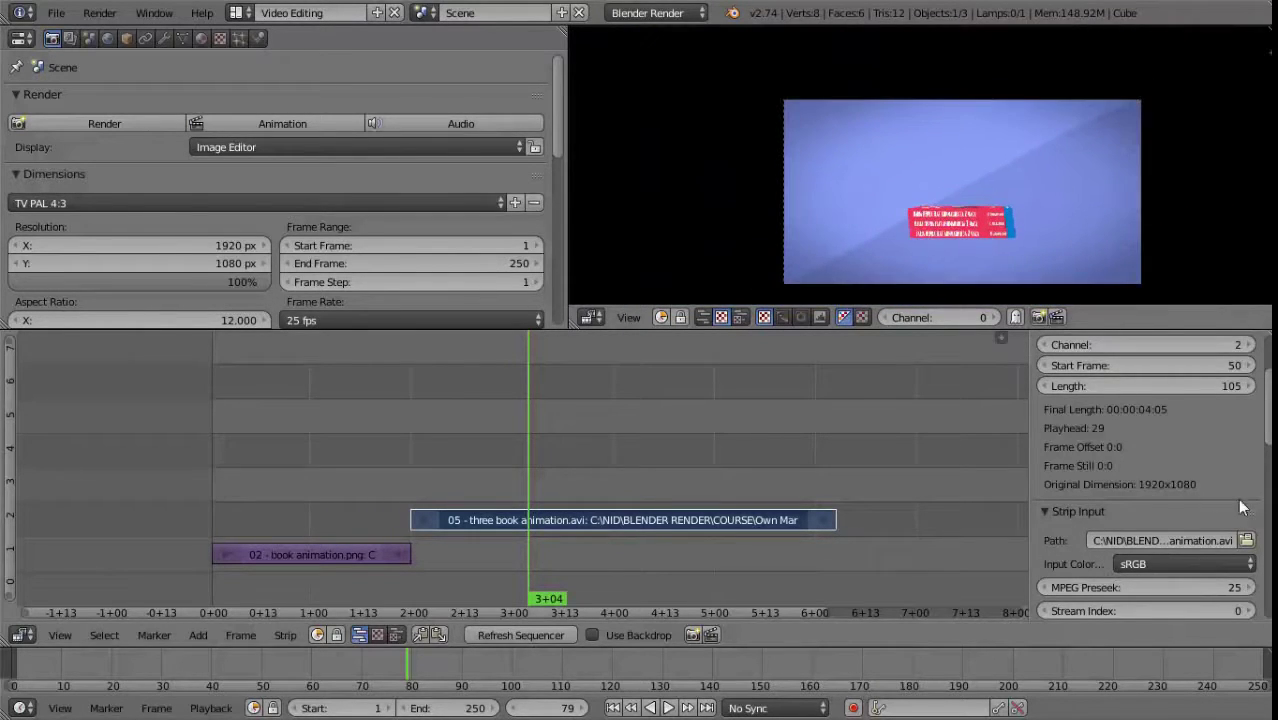
scroll(1214, 340, down, 3)
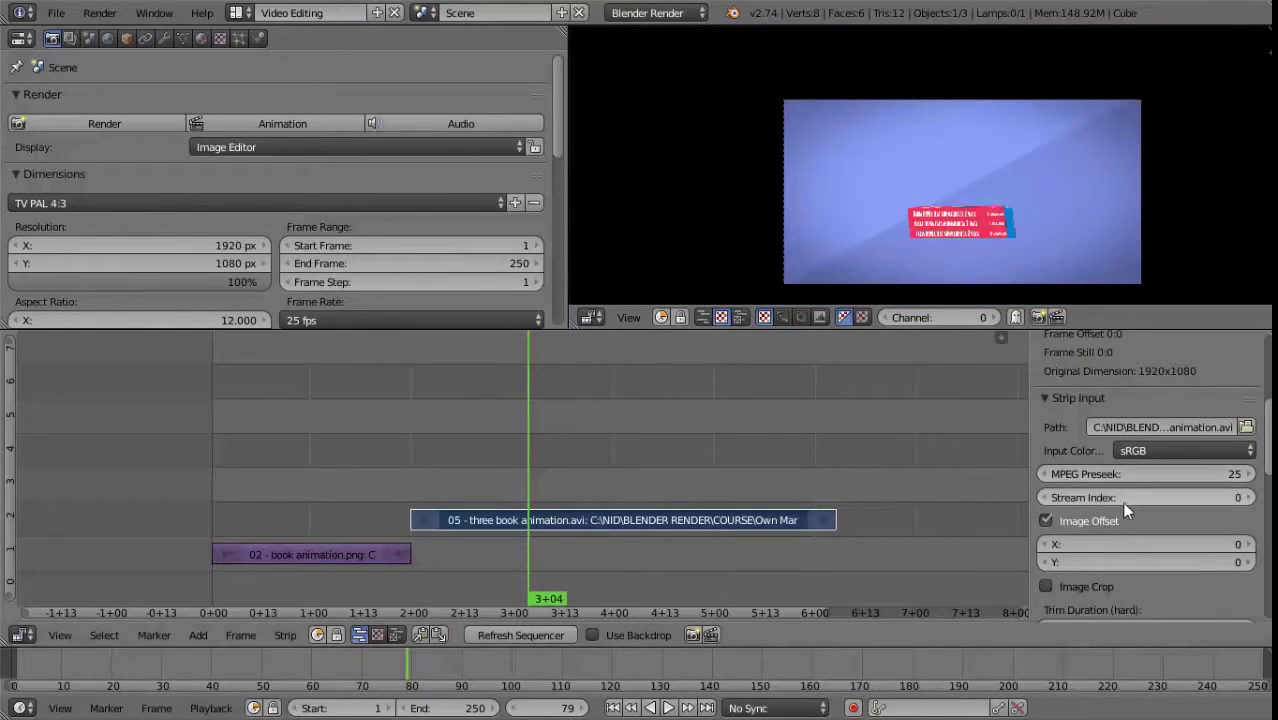
drag(1160, 544, 1088, 542)
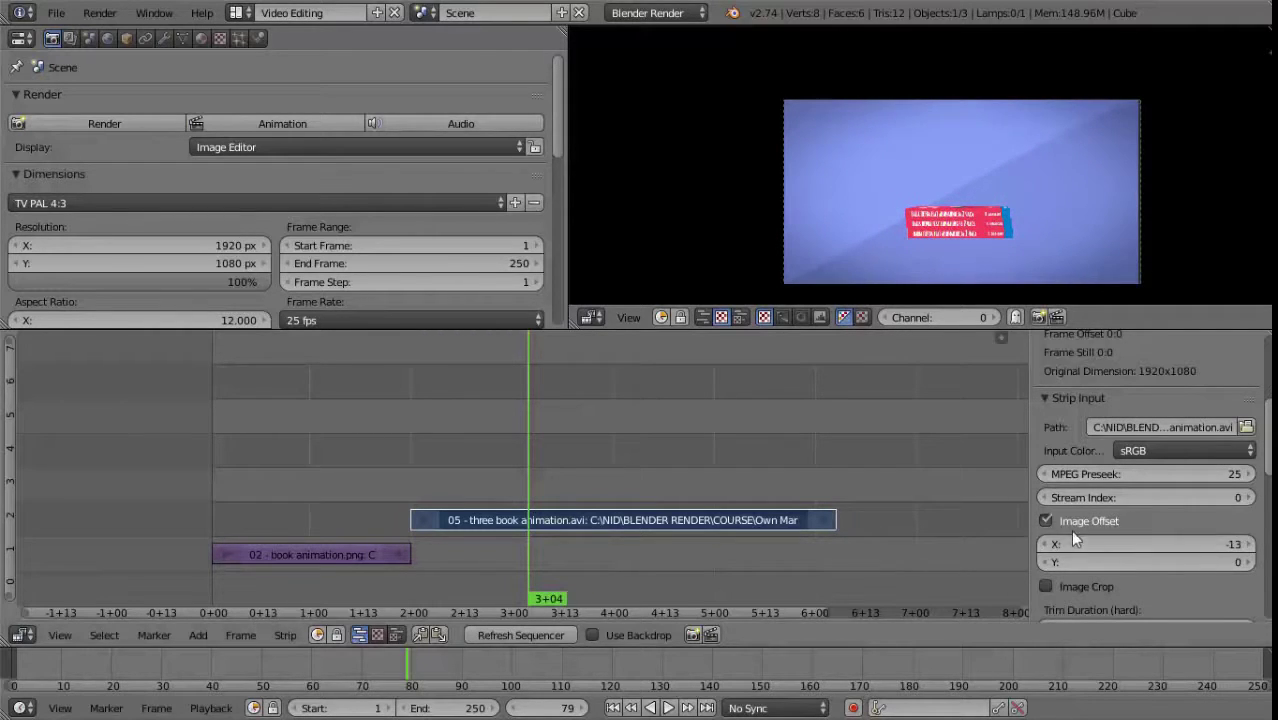
click(1047, 521)
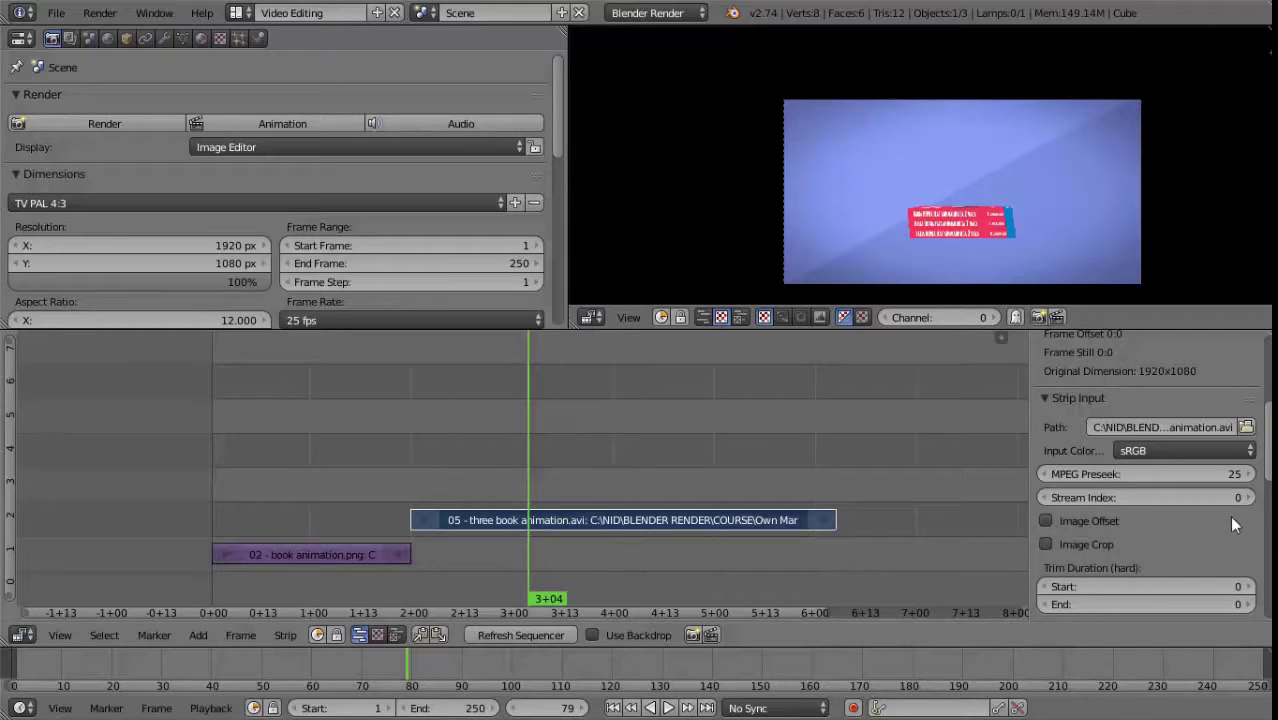
click(1094, 544)
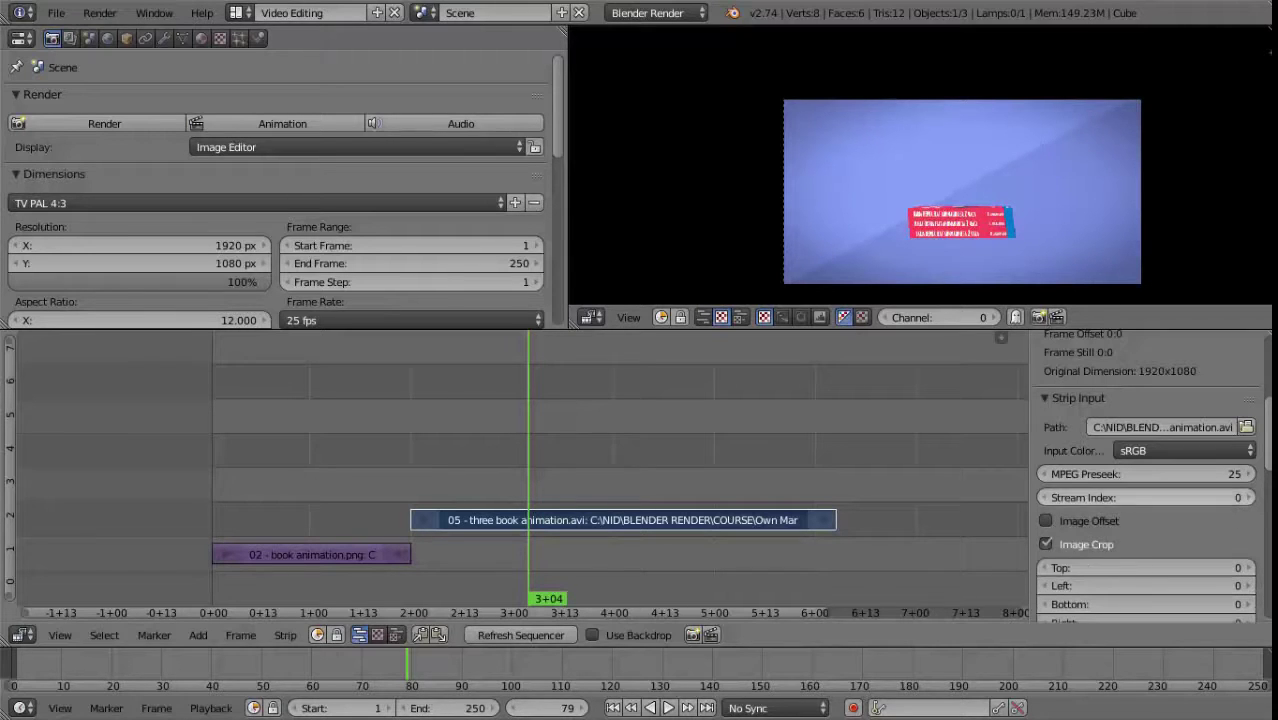
scroll(1267, 432, down, 5)
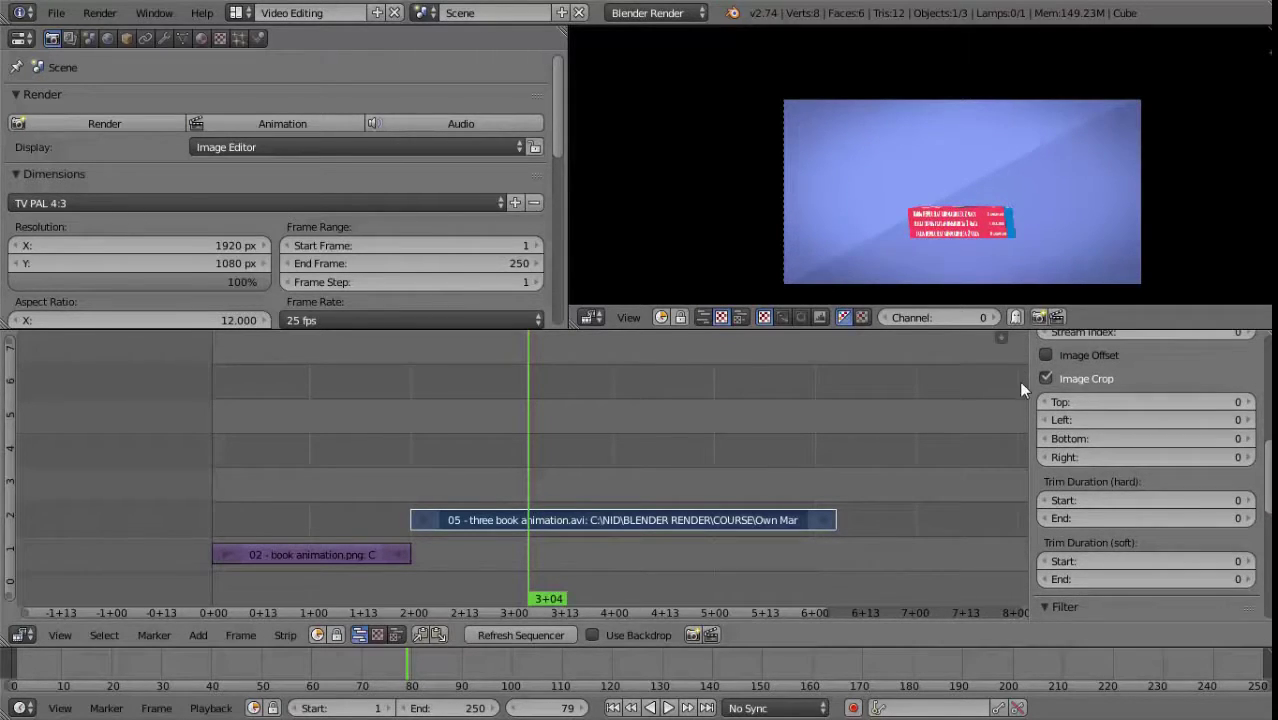
drag(1162, 401, 1224, 402)
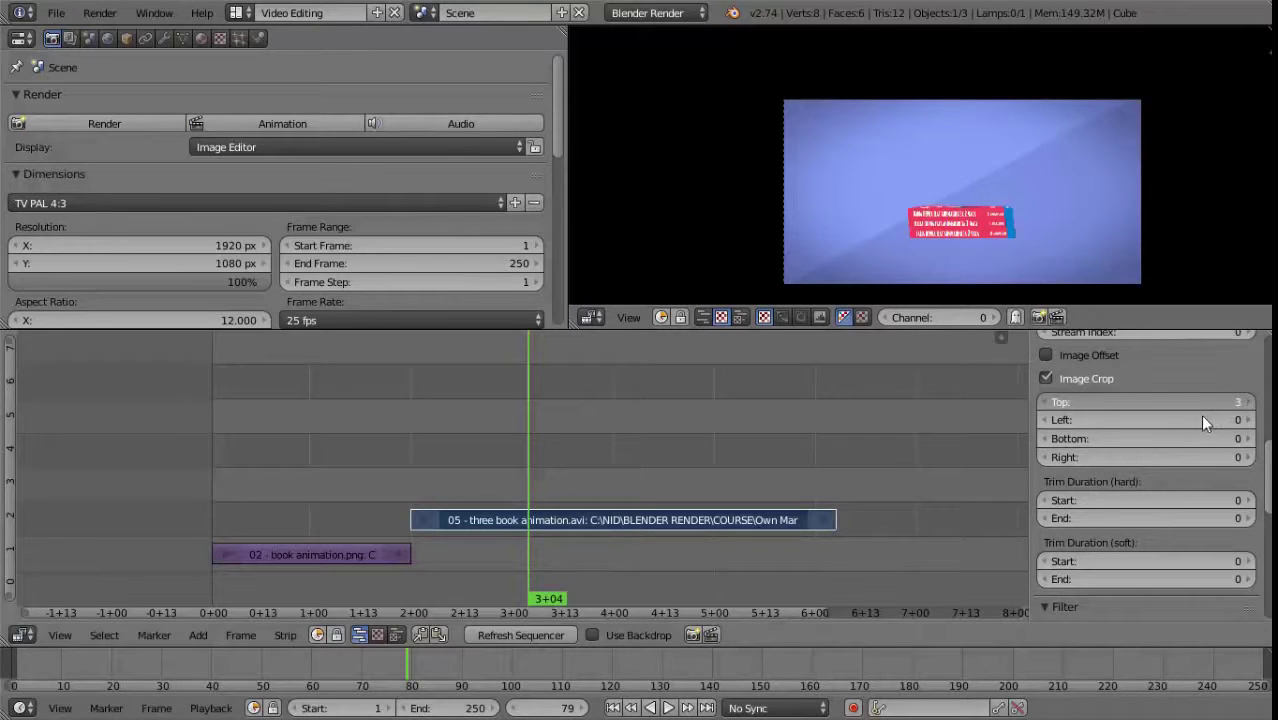
click(1073, 402)
text(210)
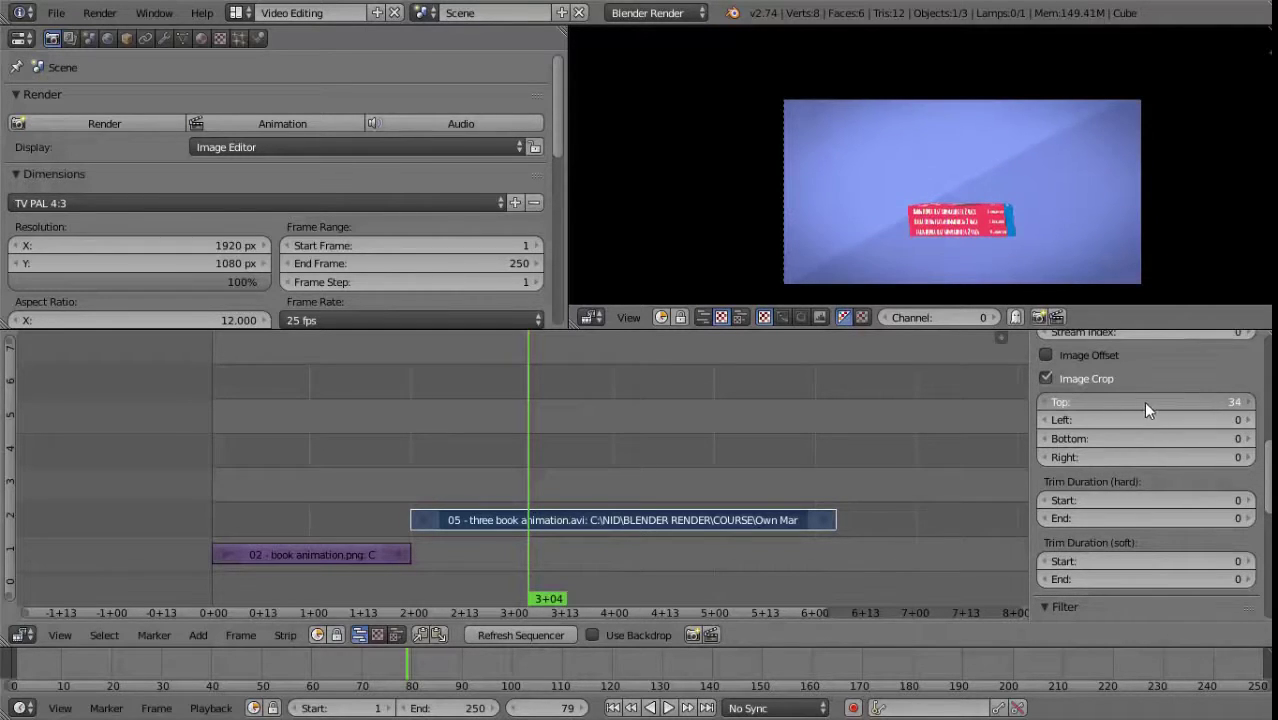
key(Return)
click(1106, 401)
text(352)
key(Return)
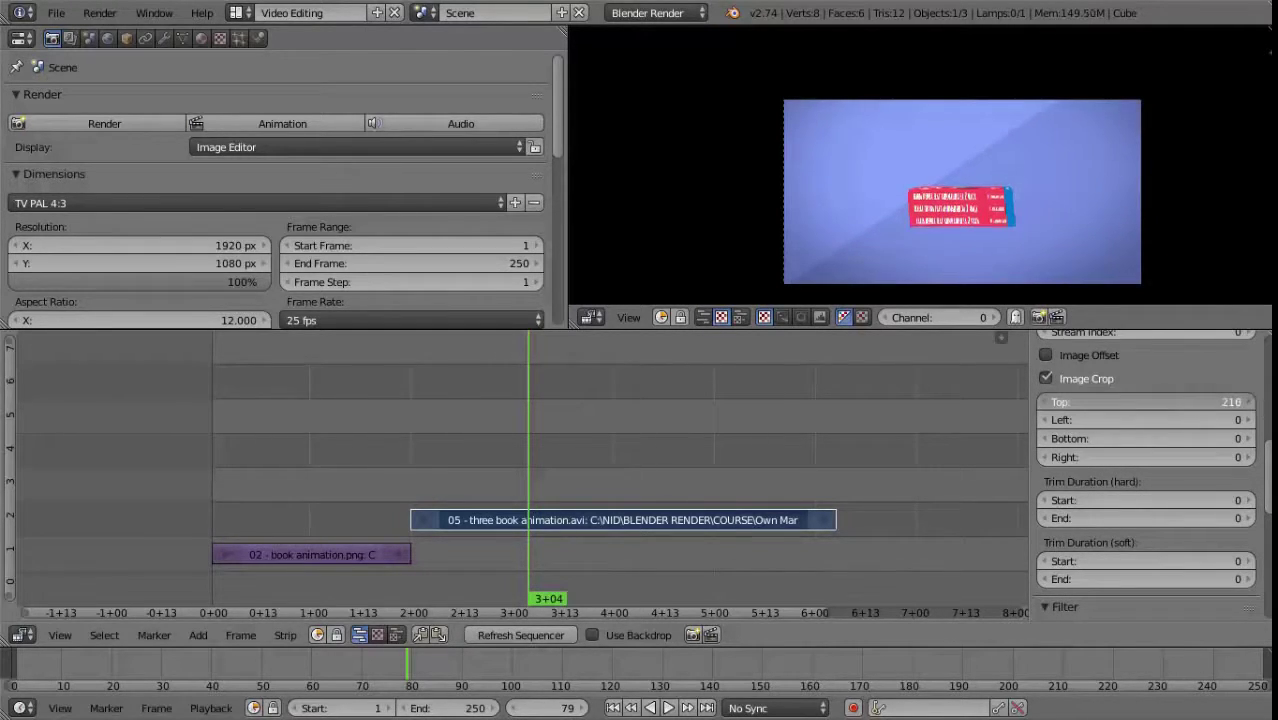
mouse_move(1108, 402)
mouse_down()
mouse_move(1127, 424)
mouse_move(1112, 419)
mouse_up()
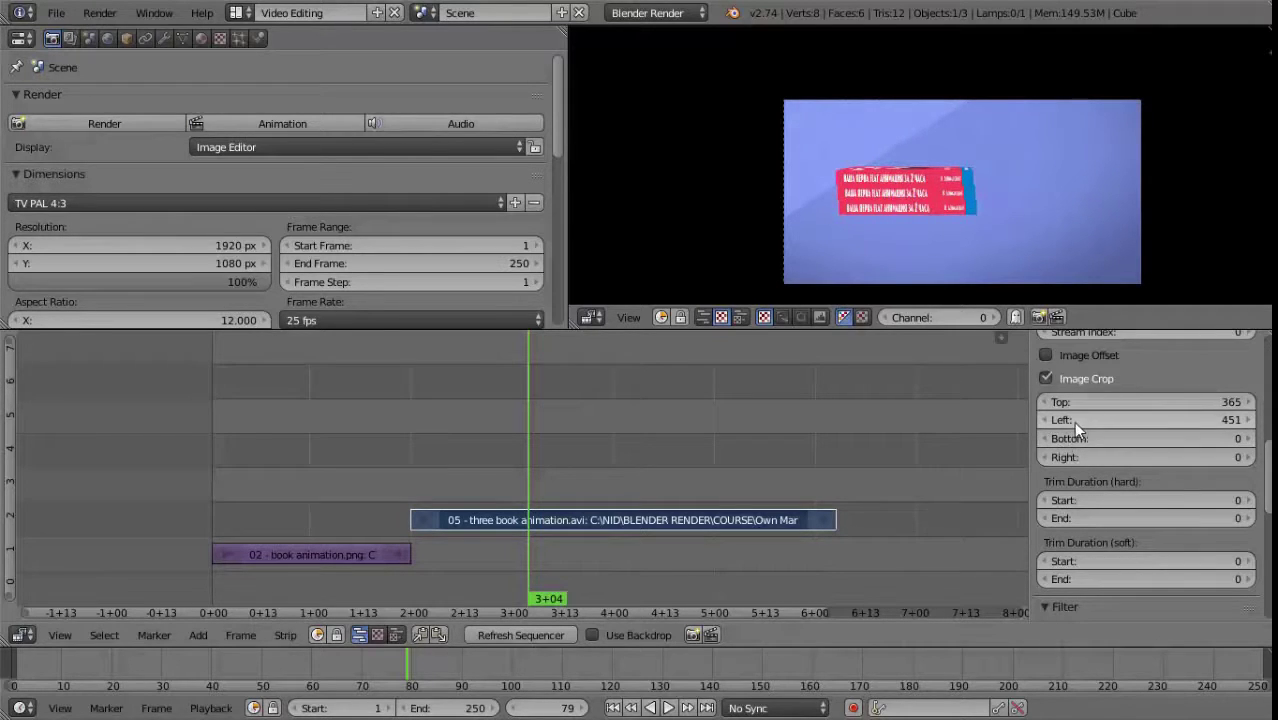
drag(1073, 421, 1187, 415)
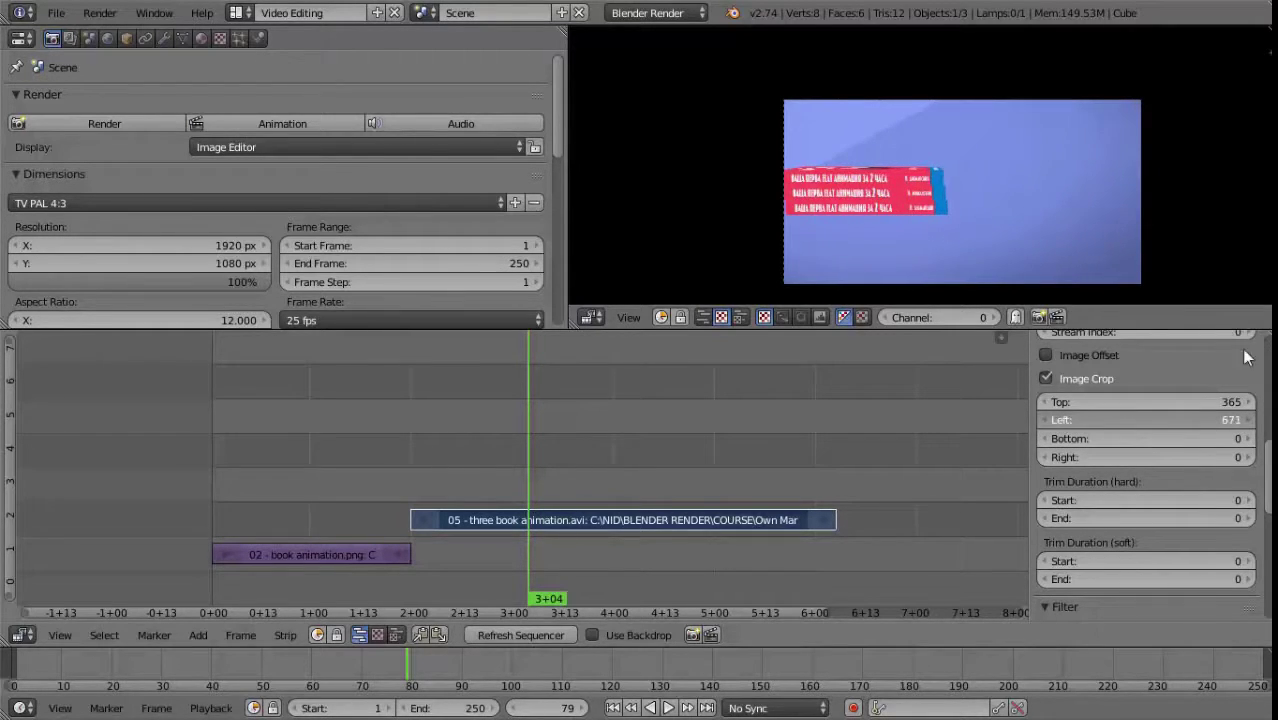
drag(1085, 420, 1099, 414)
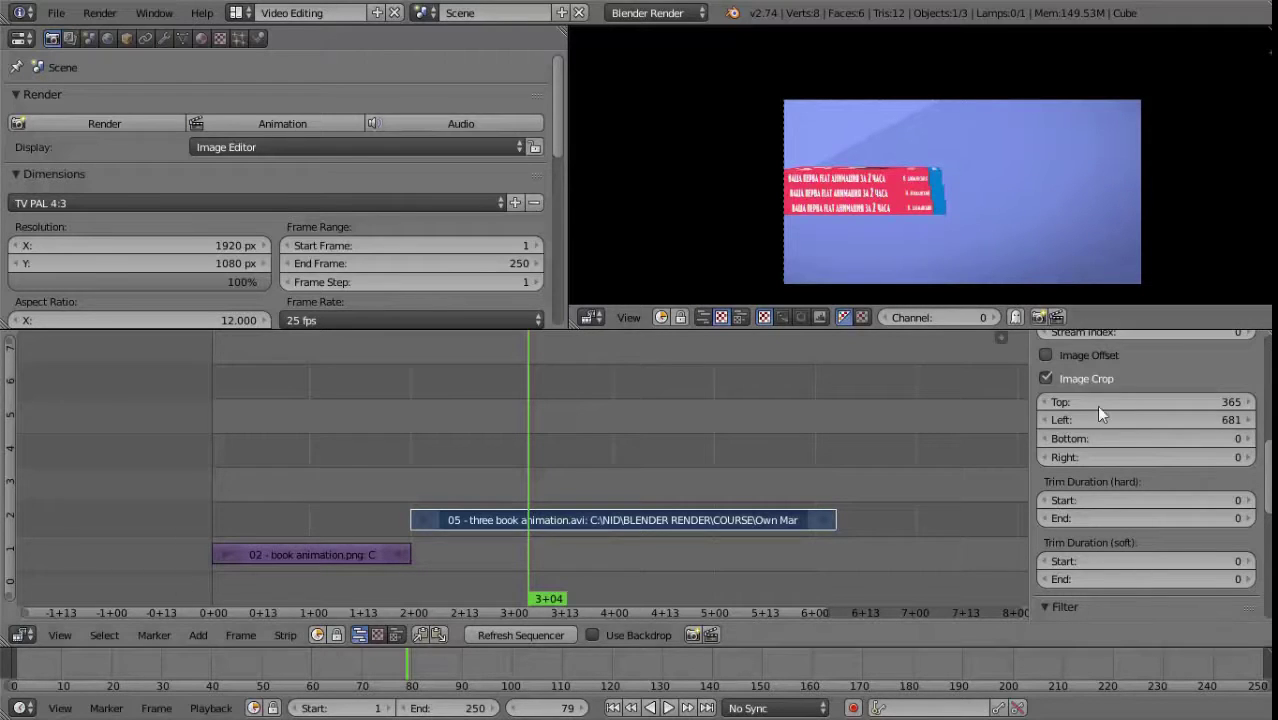
click(1058, 379)
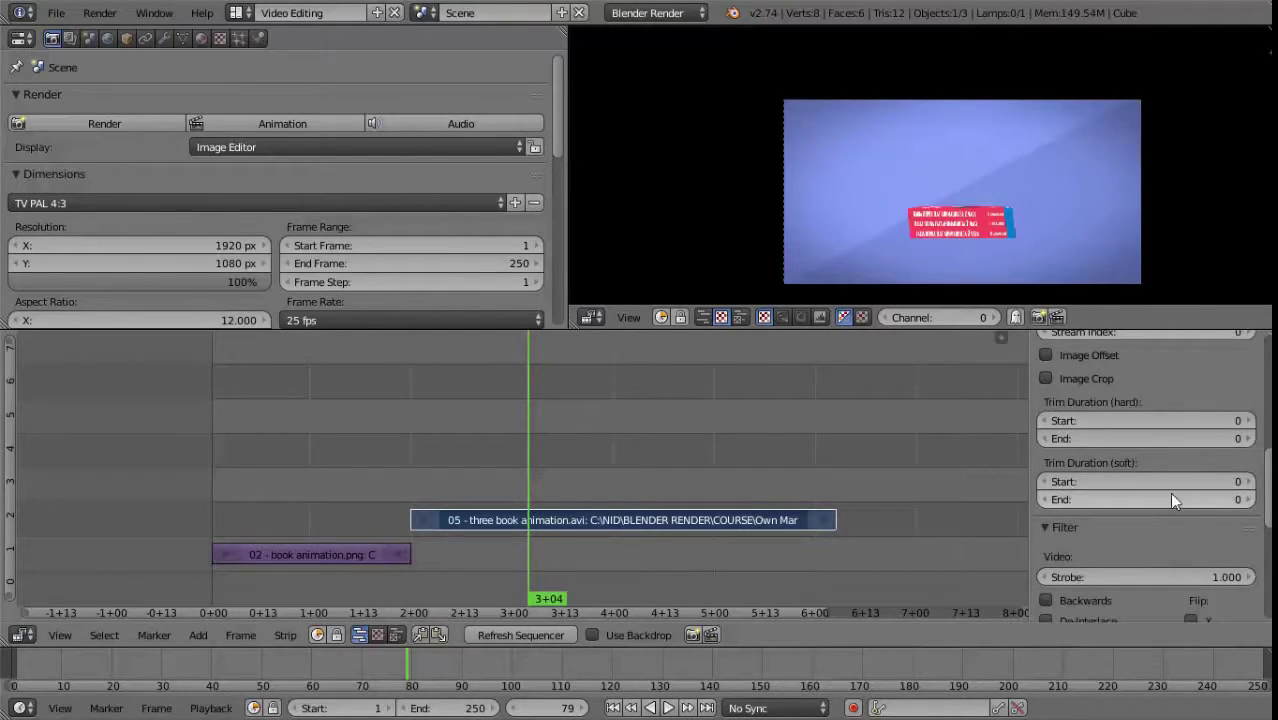
Soft-trim the three book clip to a start of 42 and an end of 104.
scroll(1250, 460, down, 3)
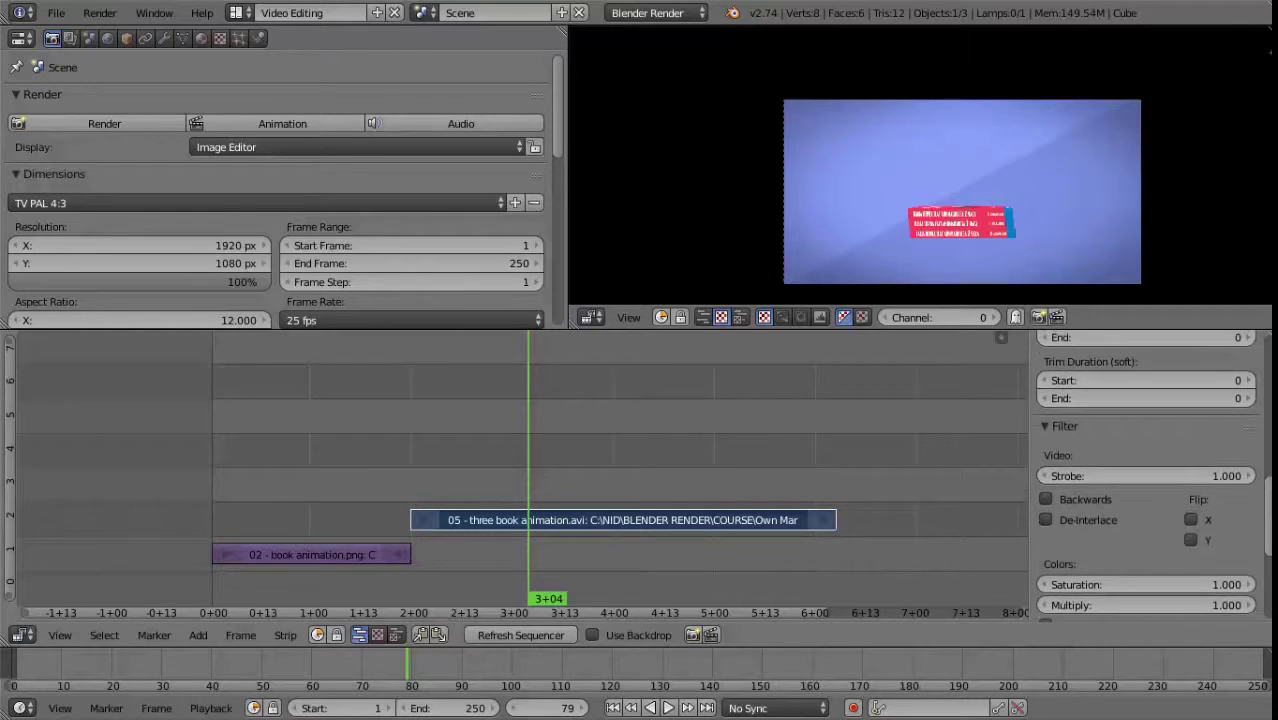
mouse_move(1140, 401)
mouse_down()
mouse_move(1196, 401)
mouse_move(1196, 419)
mouse_move(1203, 400)
mouse_move(1160, 404)
mouse_up()
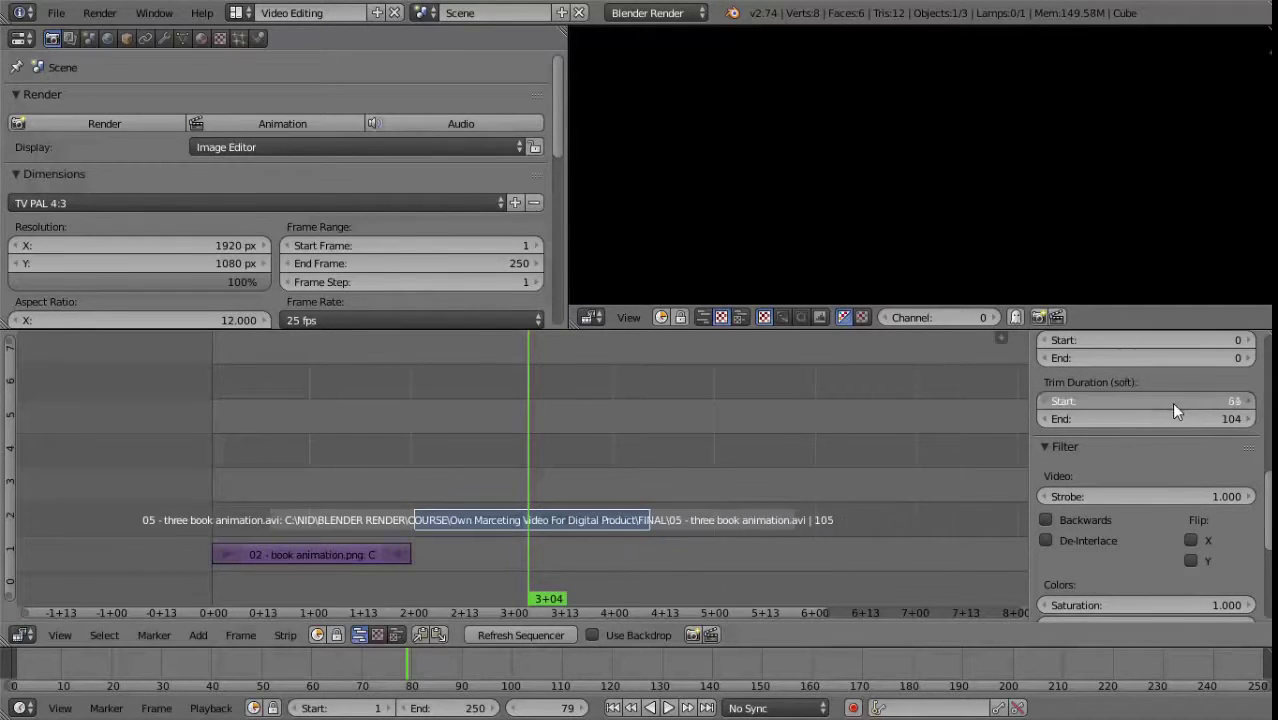
right_click(352, 553)
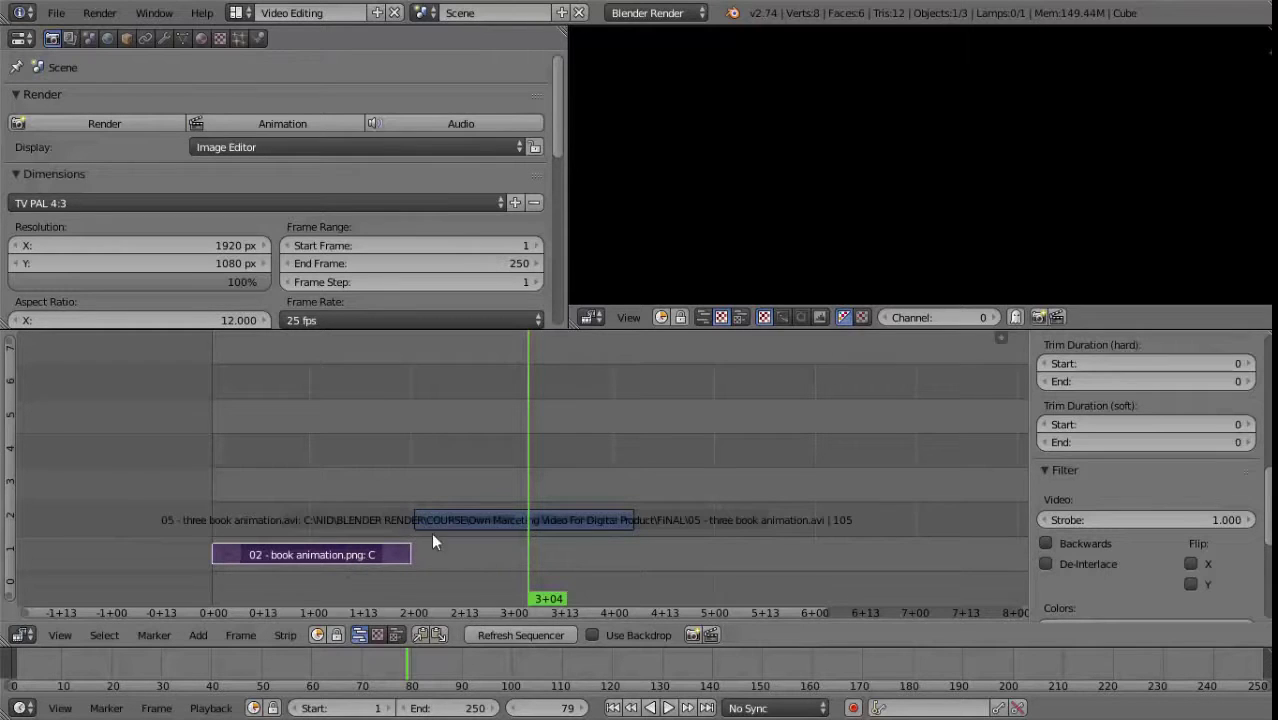
right_click(489, 521)
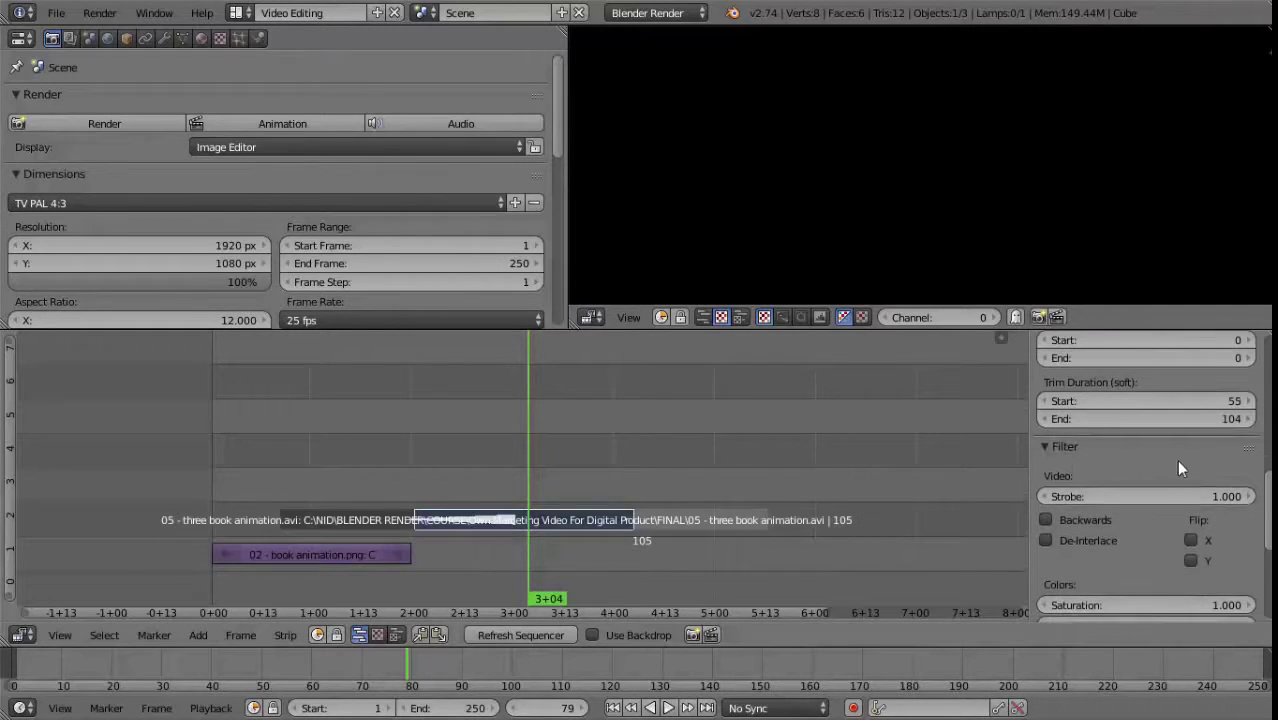
drag(1216, 401, 1205, 402)
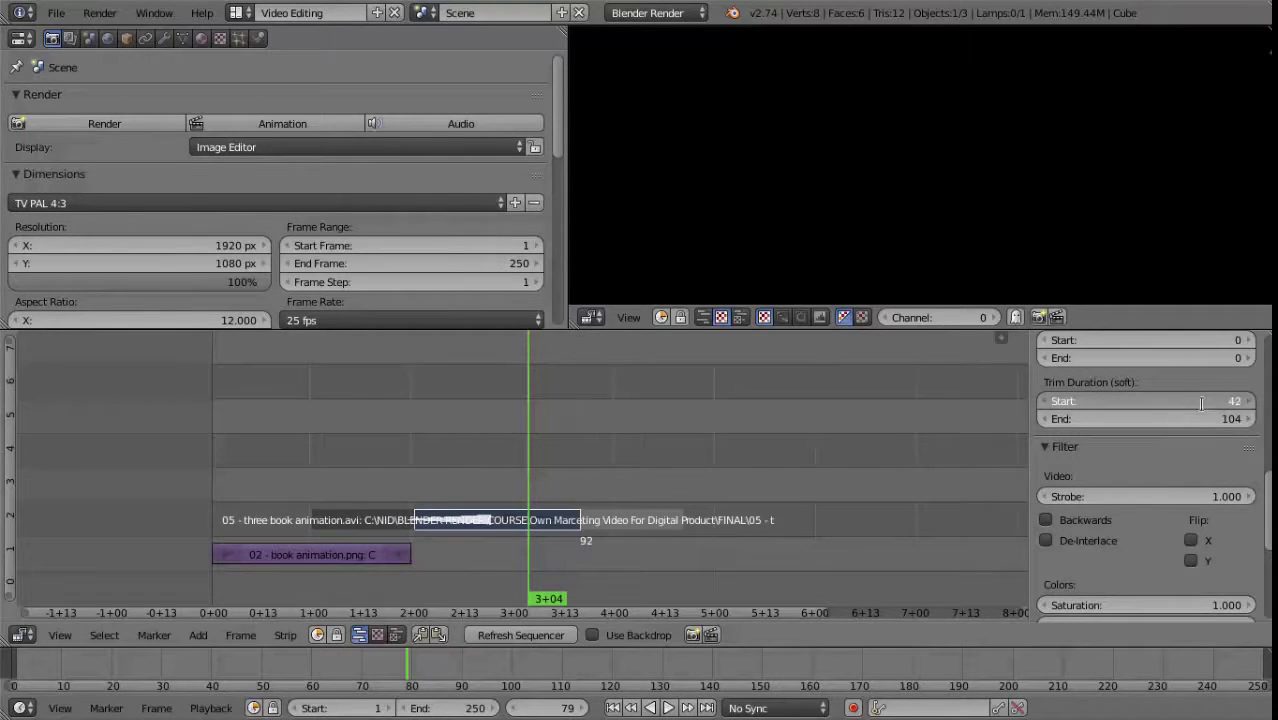
click(1200, 401)
Confirm the 42 start trim, then delete the three book movie clip.
key(Return)
key(x)
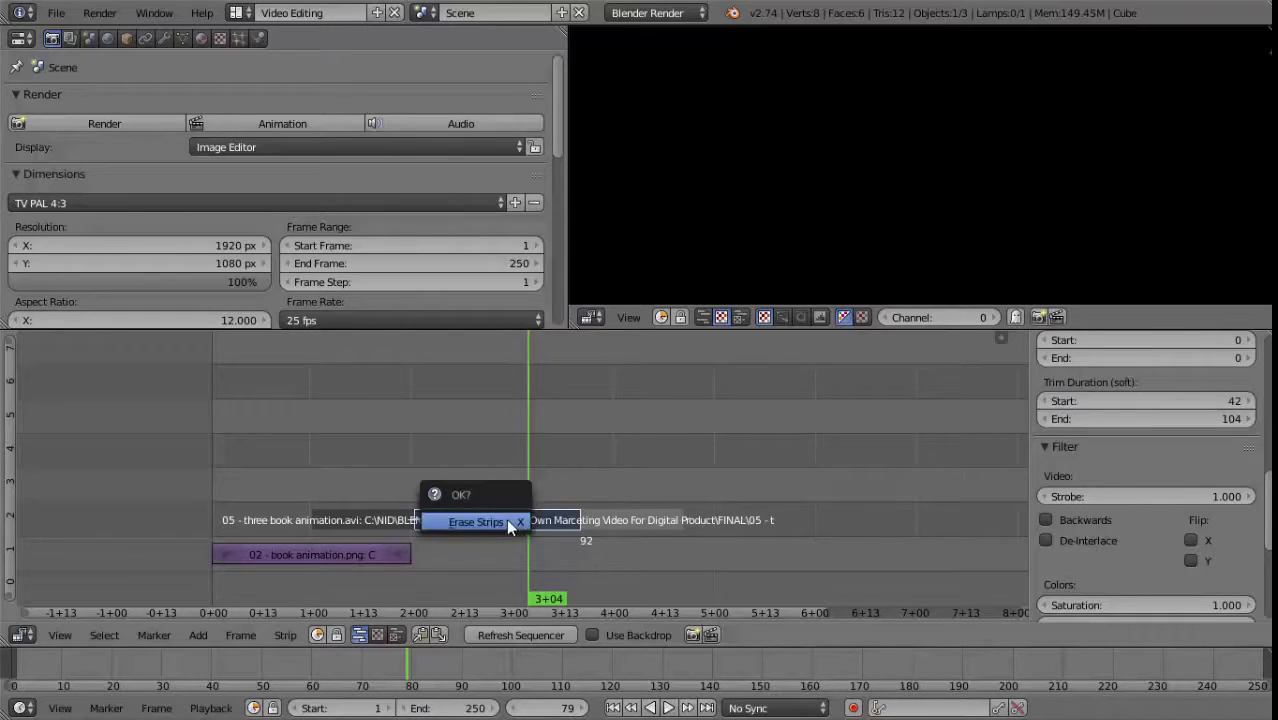
click(505, 520)
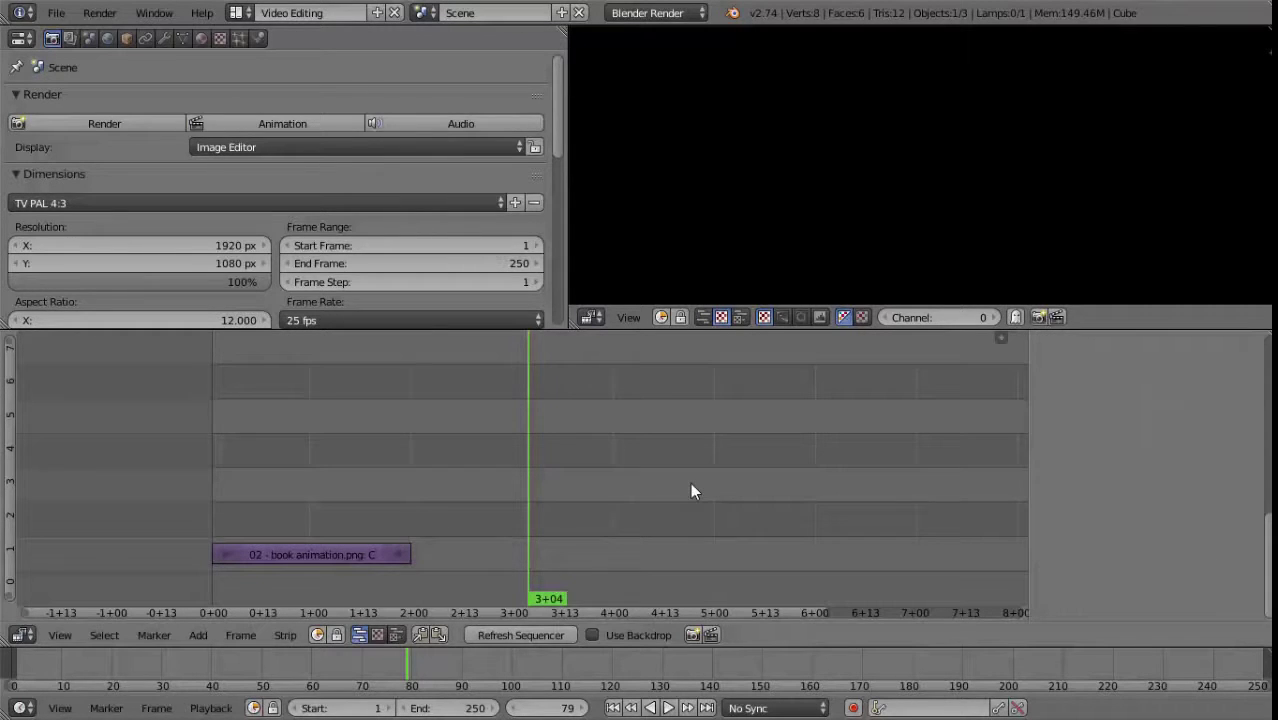
Add '01 - leters animation.avi' as a movie strip at frame 50 on channel 2.
key(Page_Down)
key(shift+a)
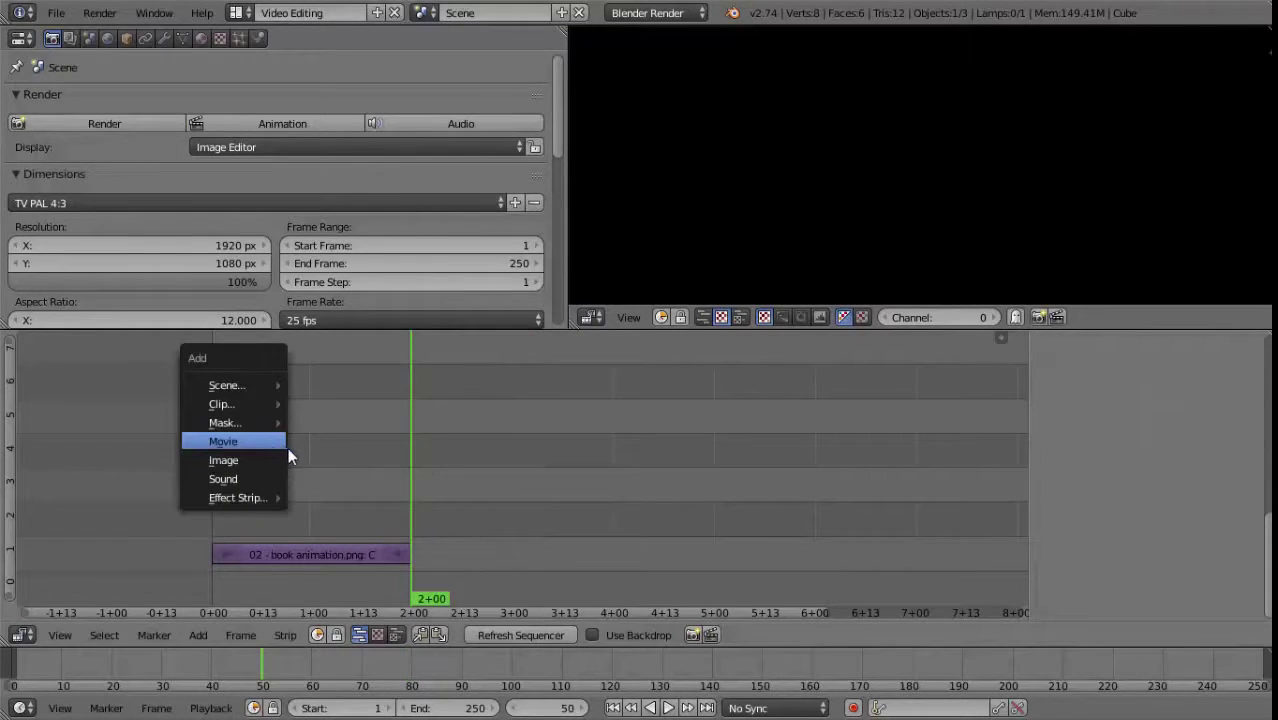
click(263, 441)
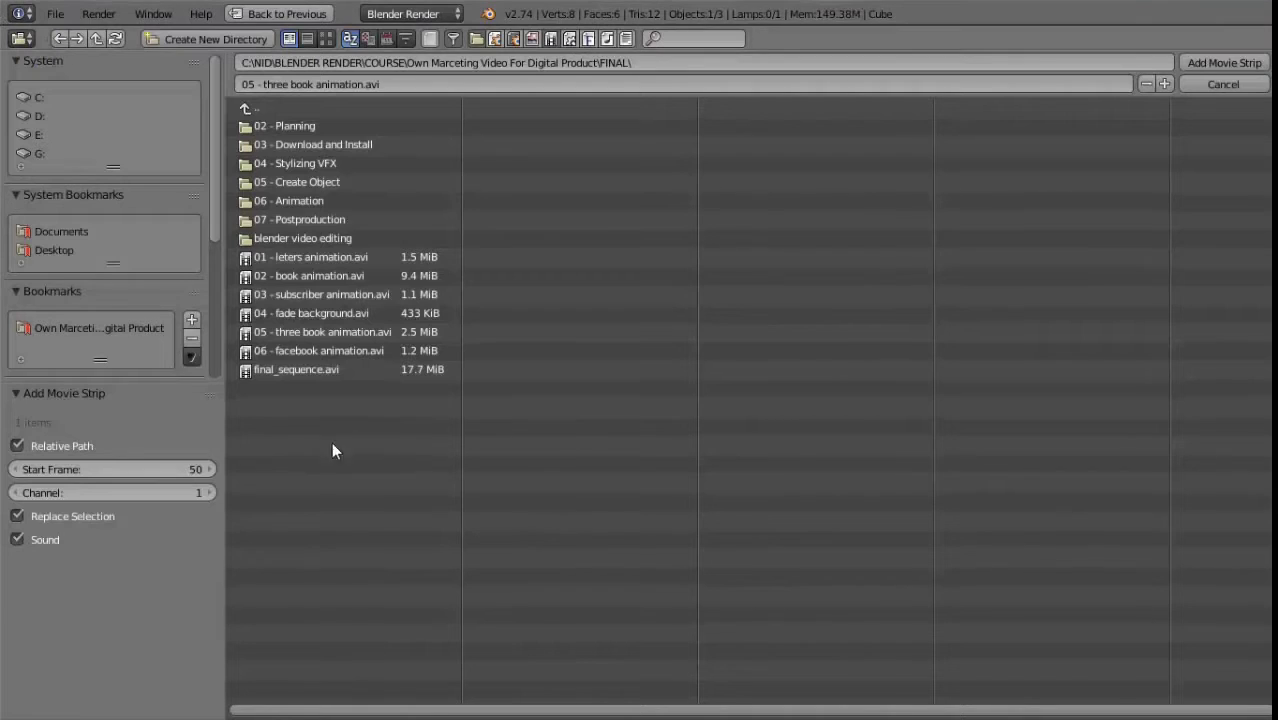
click(305, 257)
click(1222, 62)
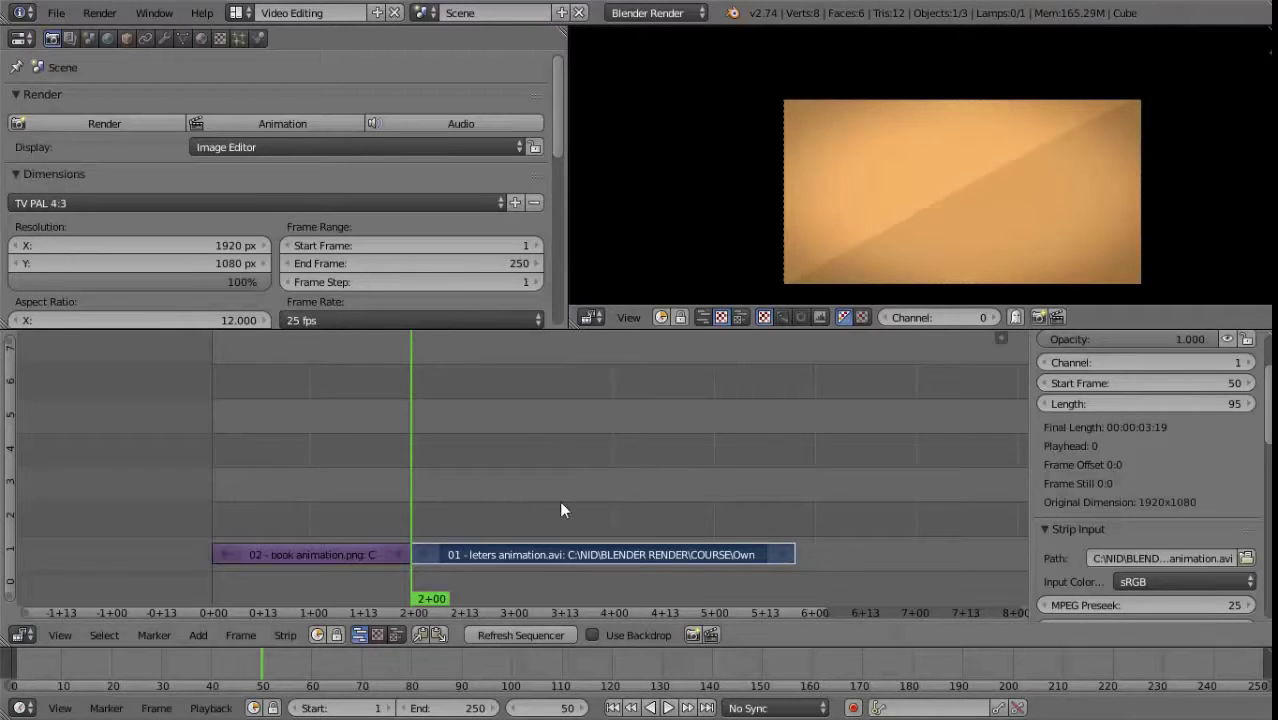
click(1248, 362)
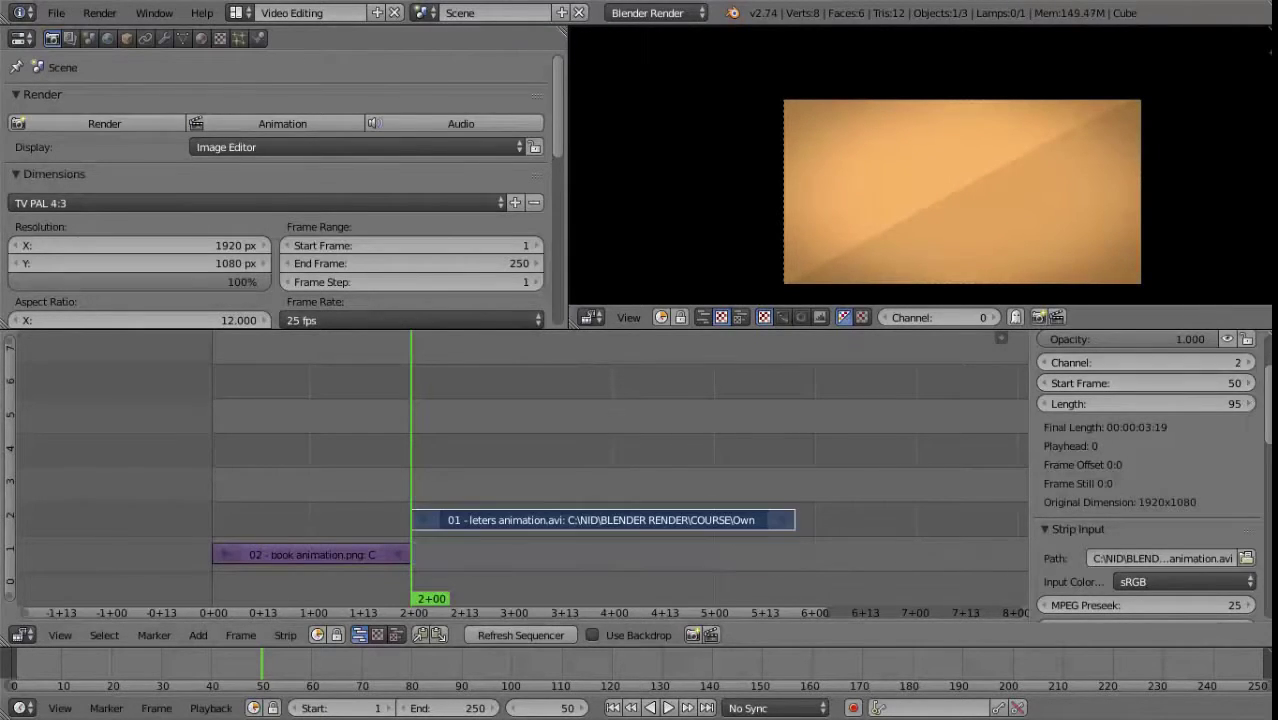
Select the book animation image strip on channel 1.
scroll(1232, 480, down, 2)
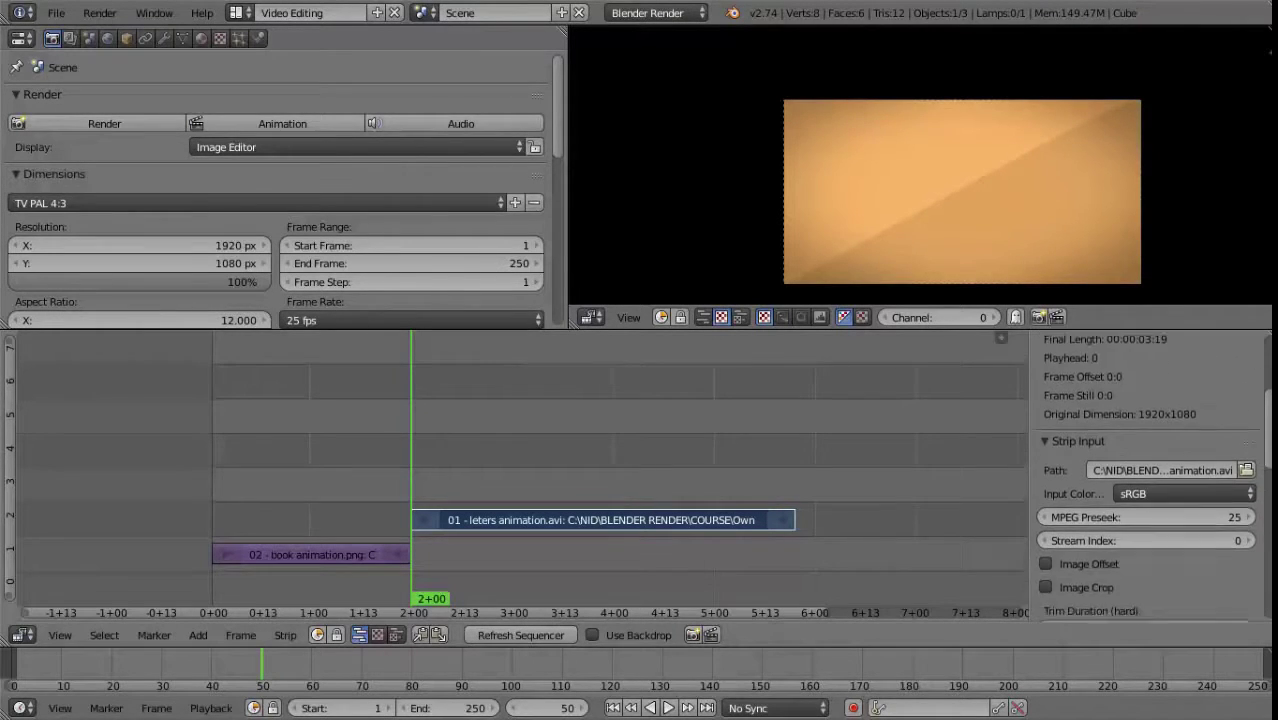
scroll(1232, 480, down, 4)
right_click(356, 560)
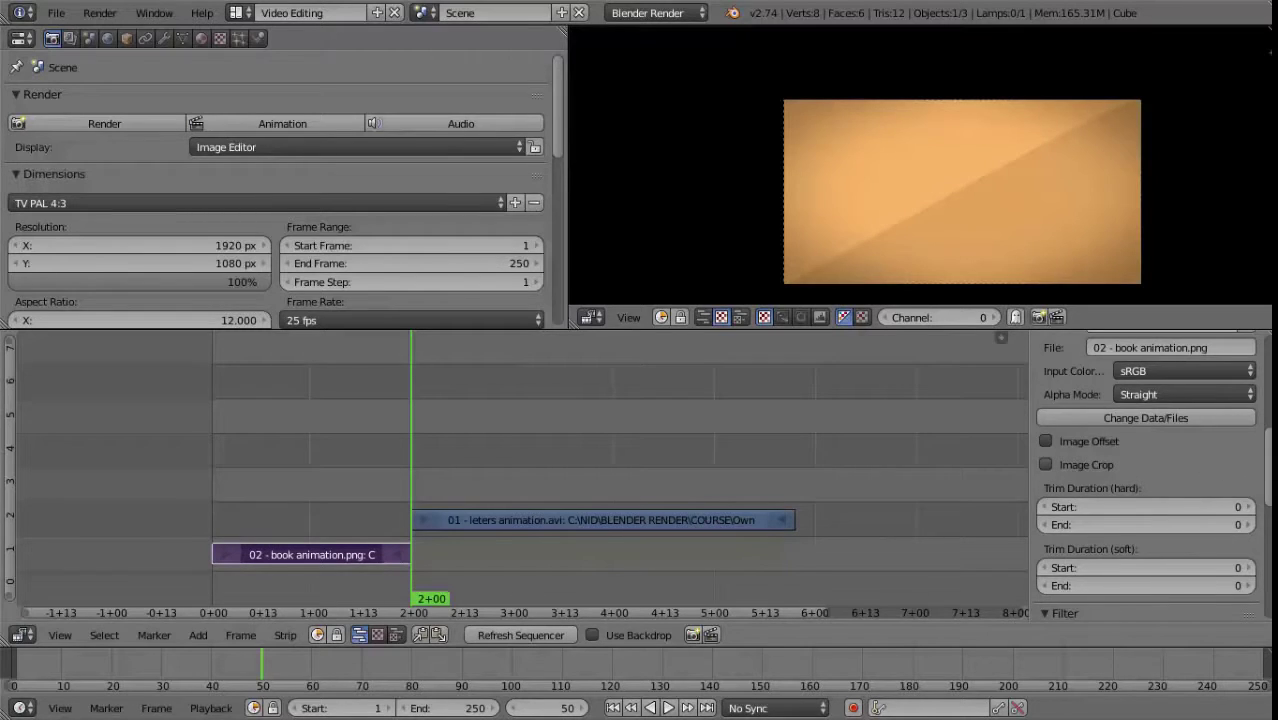
scroll(1216, 476, down, 5)
scroll(1210, 453, up, 1)
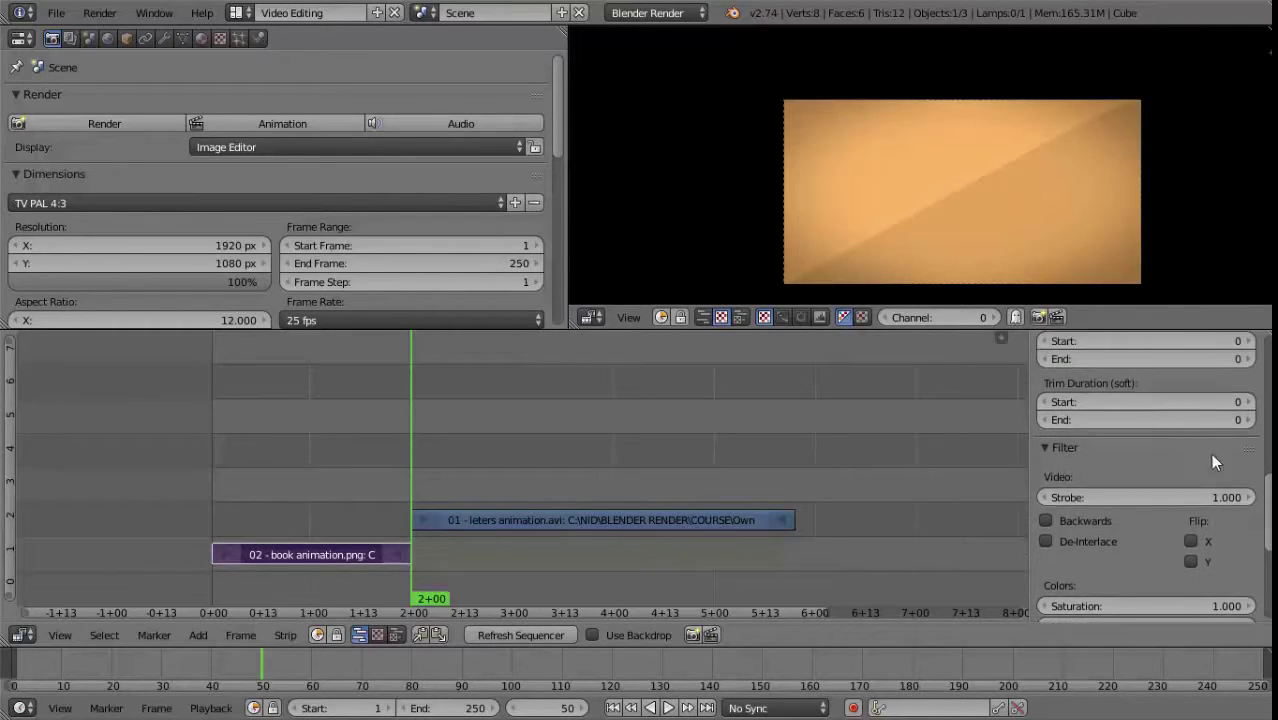
Set the book strip's soft trim start to 0.
mouse_move(1215, 398)
mouse_down()
mouse_move(1250, 405)
mouse_move(1180, 409)
mouse_move(1220, 398)
mouse_up()
click(1220, 398)
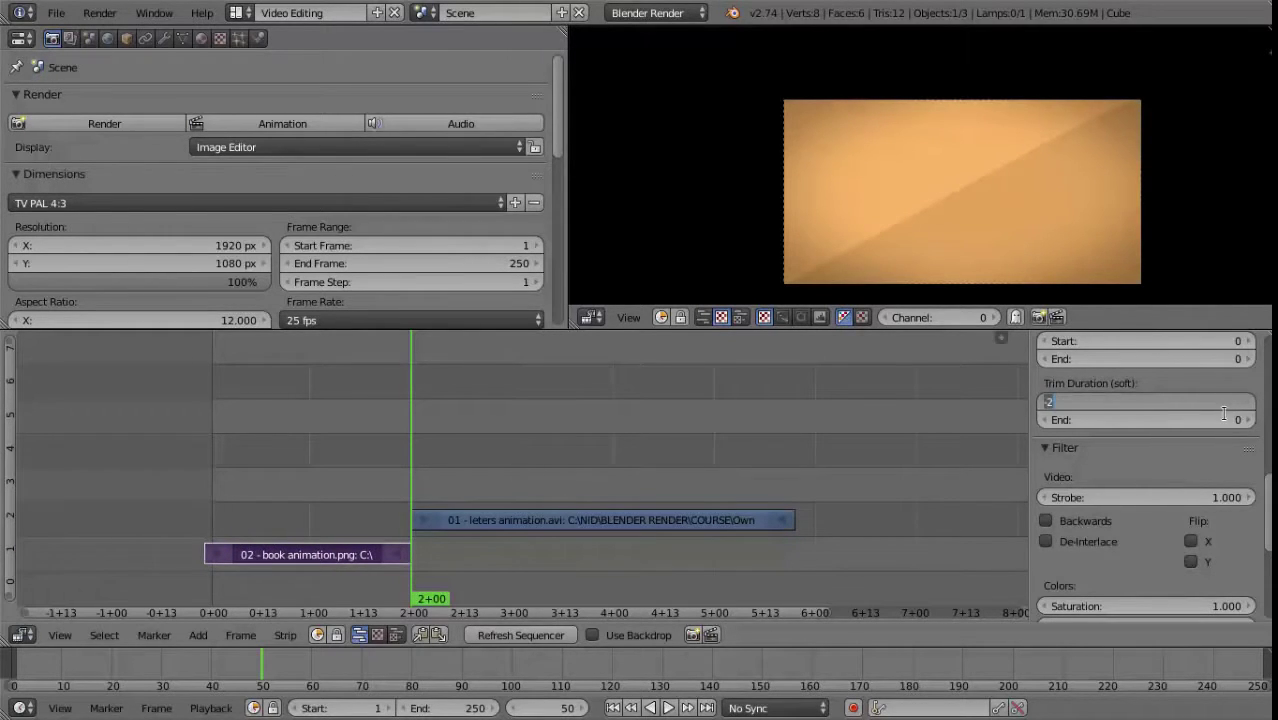
text(0)
key(Return)
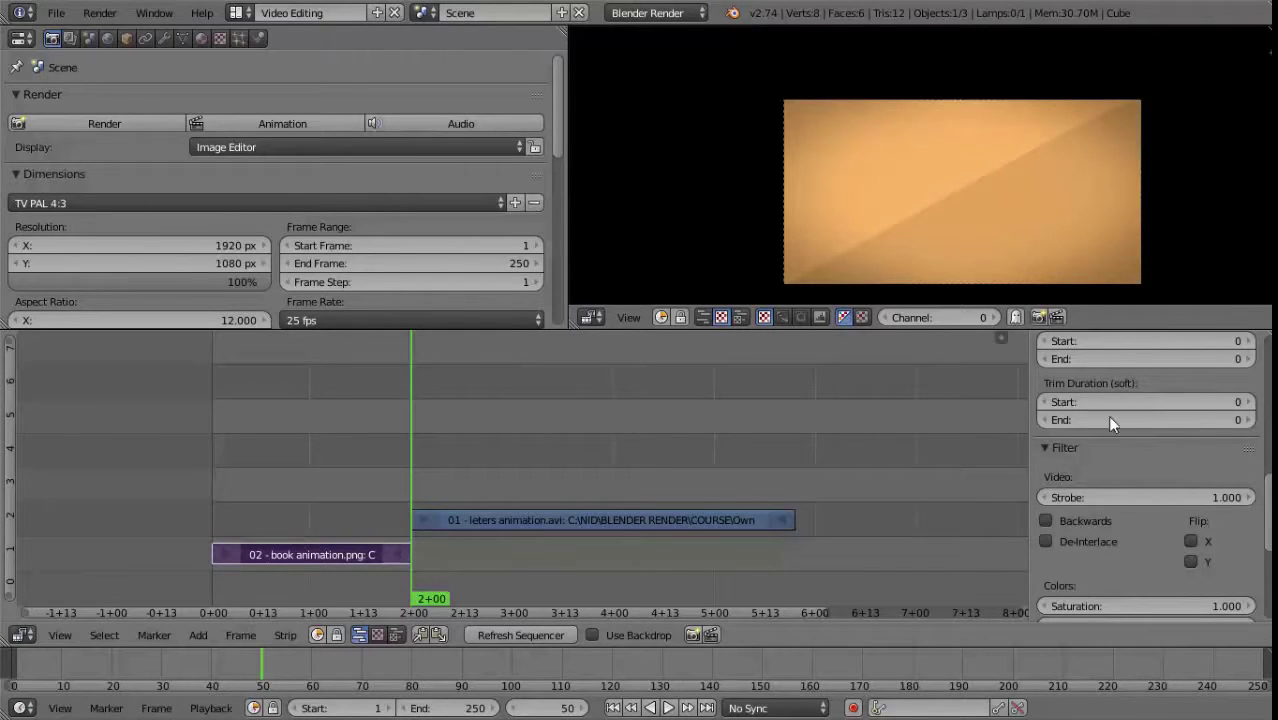
Set the book strip's trim end to 0, then drag it down to -48.
mouse_move(1110, 422)
mouse_down()
mouse_move(1226, 424)
mouse_move(1121, 429)
mouse_up()
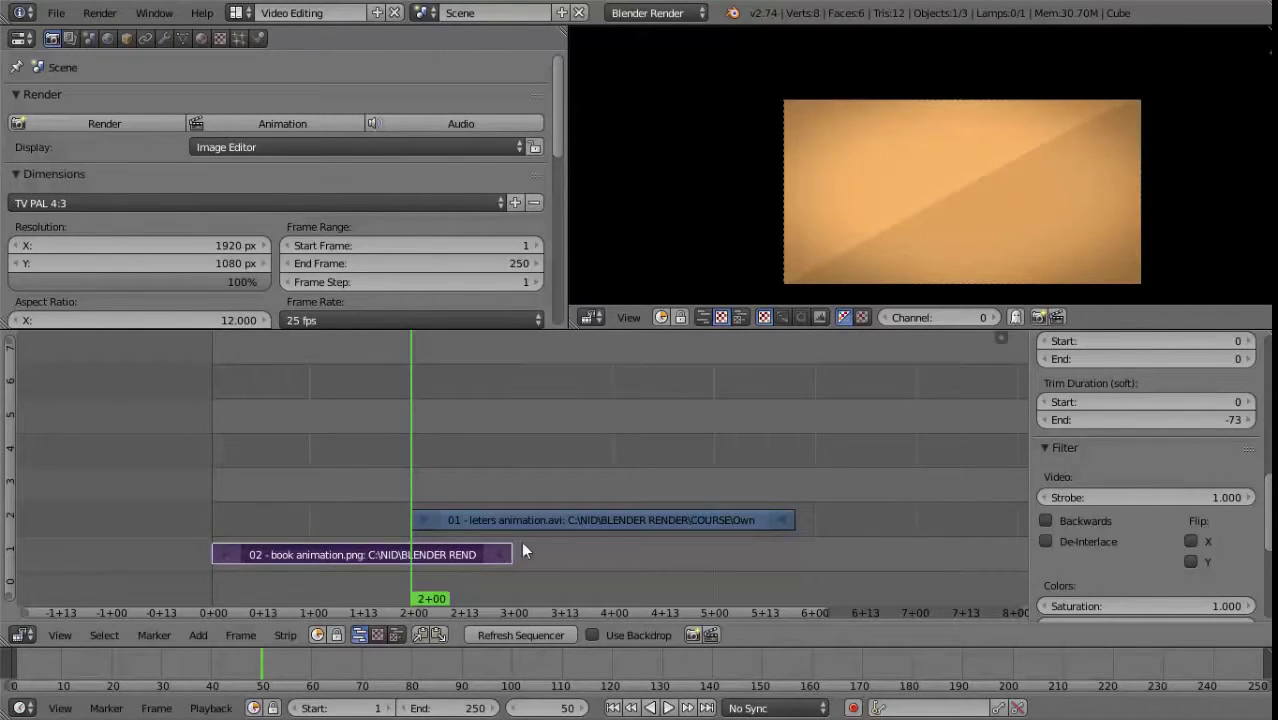
click(1231, 418)
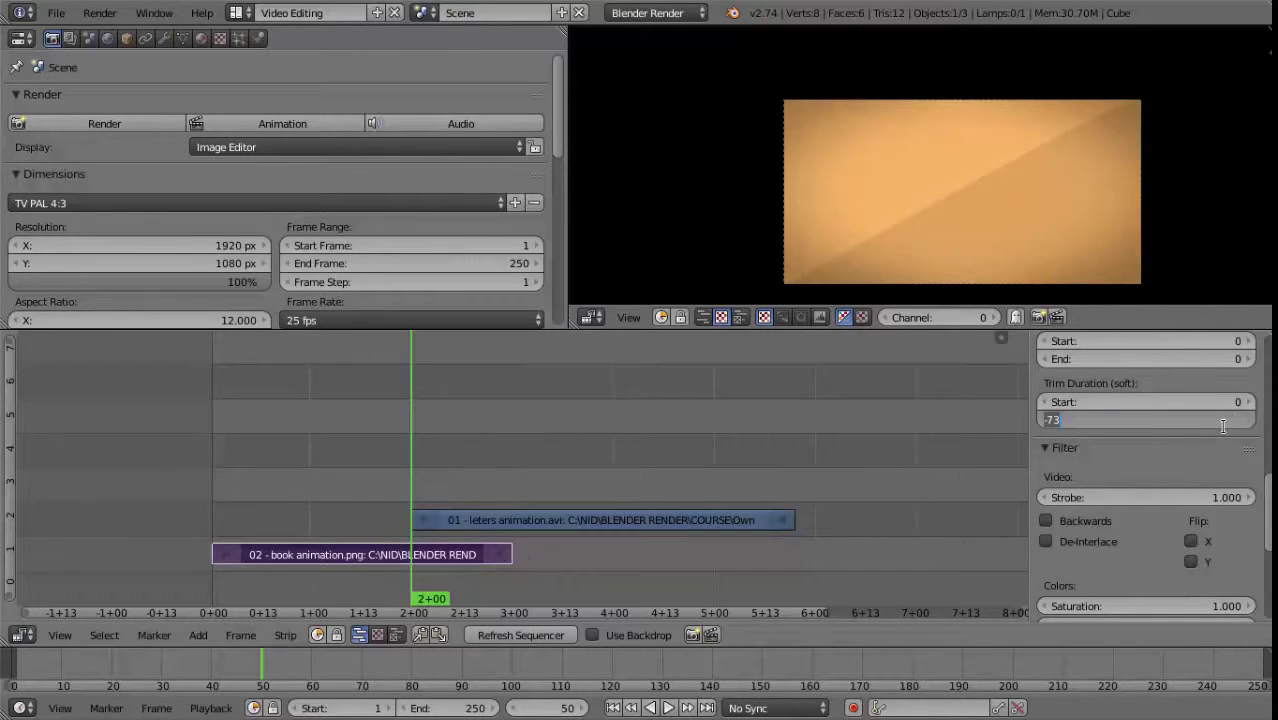
text(0)
key(Return)
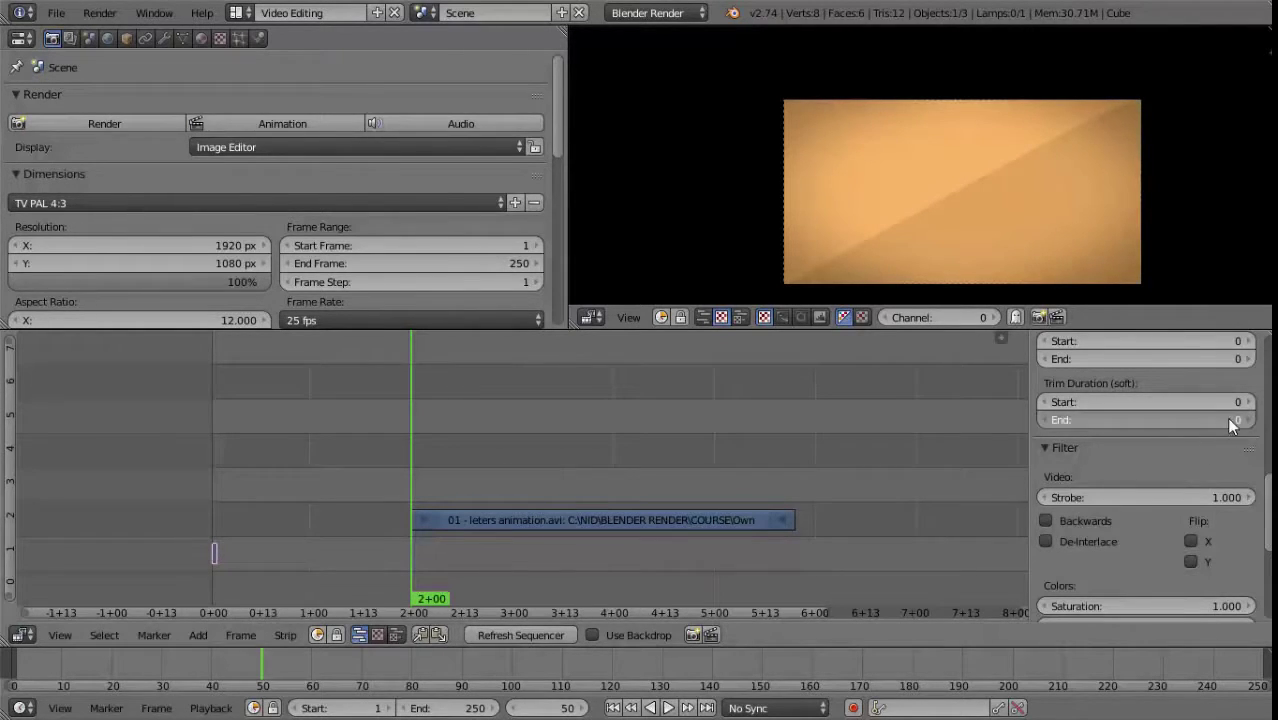
drag(1240, 424, 1181, 423)
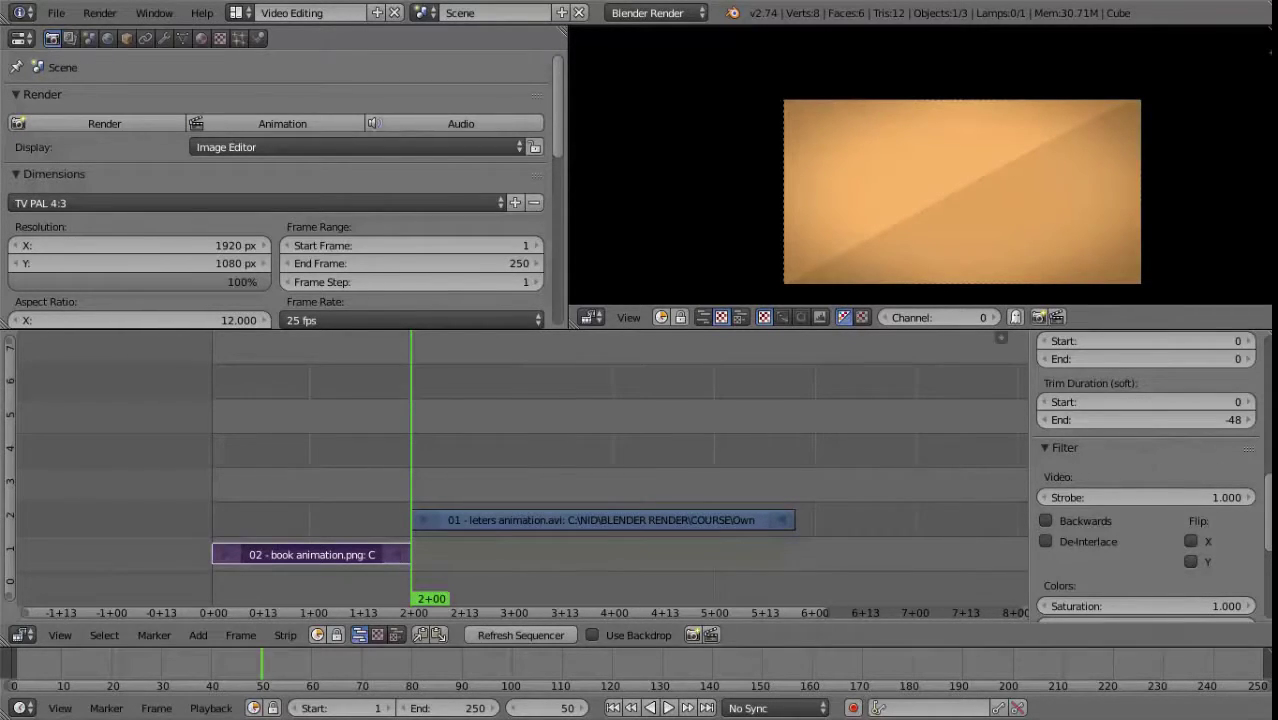
scroll(1245, 483, down, 2)
scroll(1144, 476, down, 1)
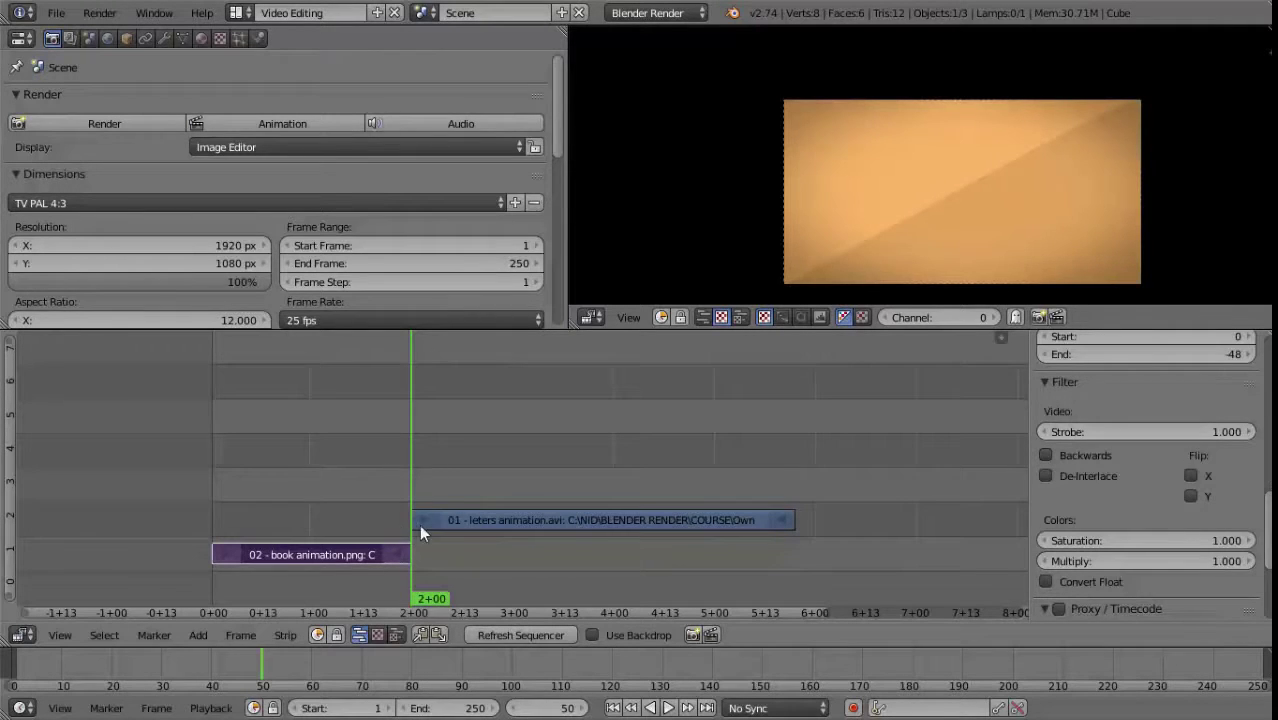
Test Flip X and Flip Y on the letters strip around frames 75–108, leave it unflipped, and enable De-Interlace.
click(512, 476)
right_click(658, 521)
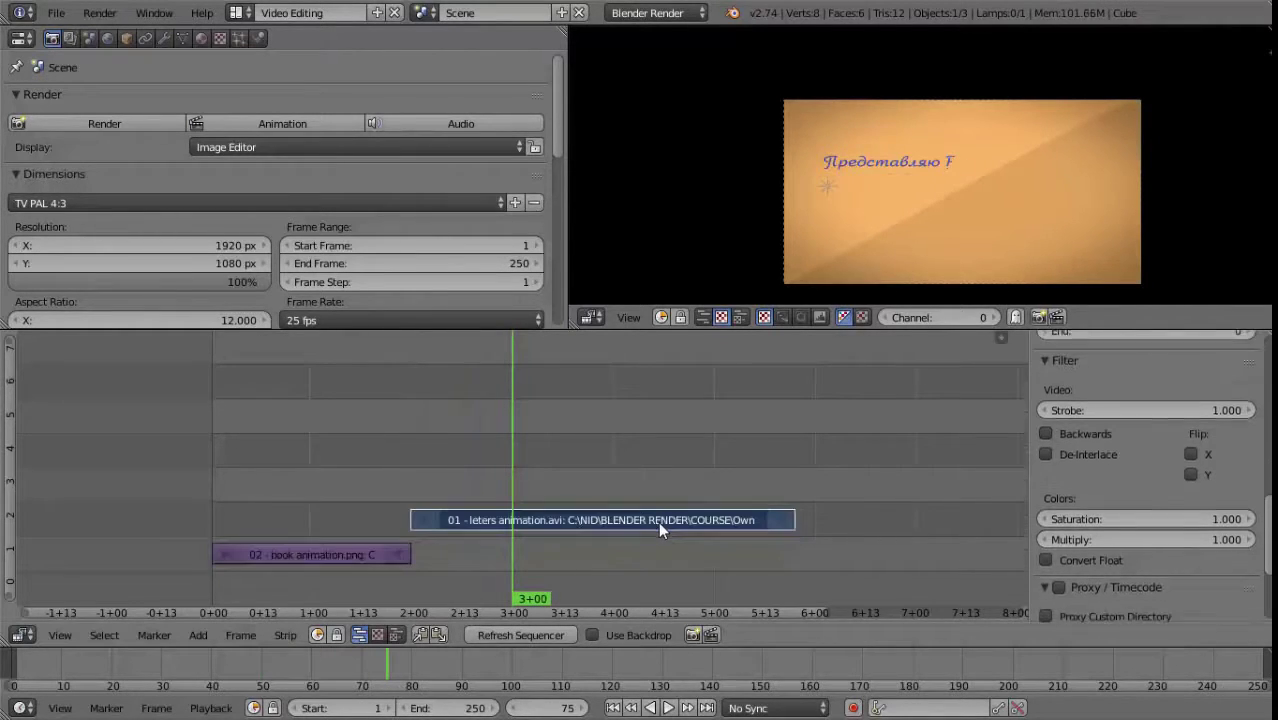
click(1192, 452)
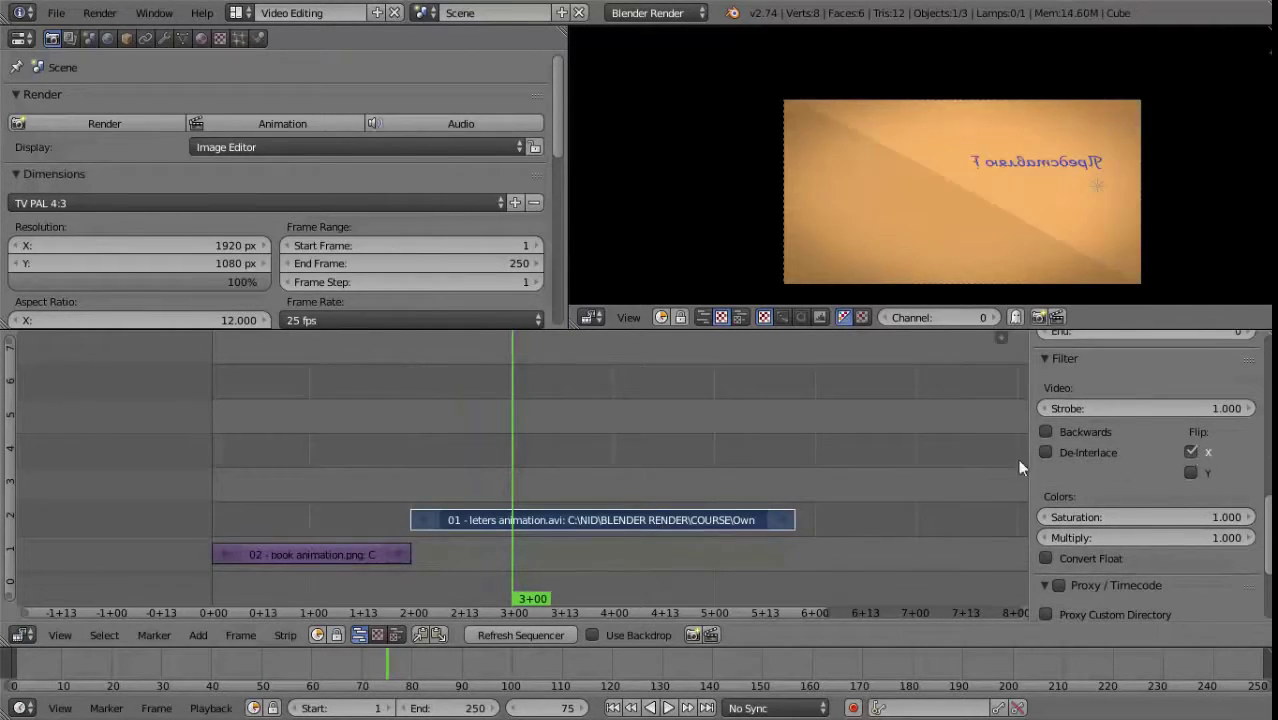
drag(540, 465, 601, 462)
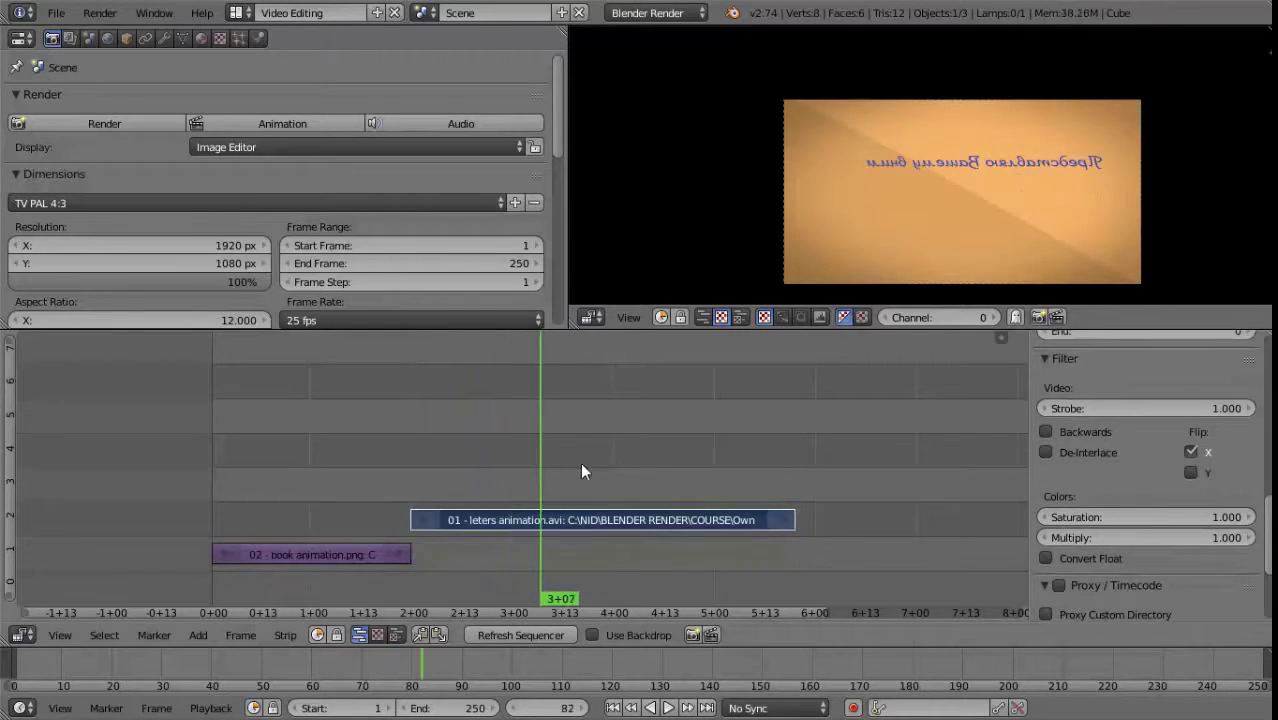
click(1191, 452)
click(1191, 473)
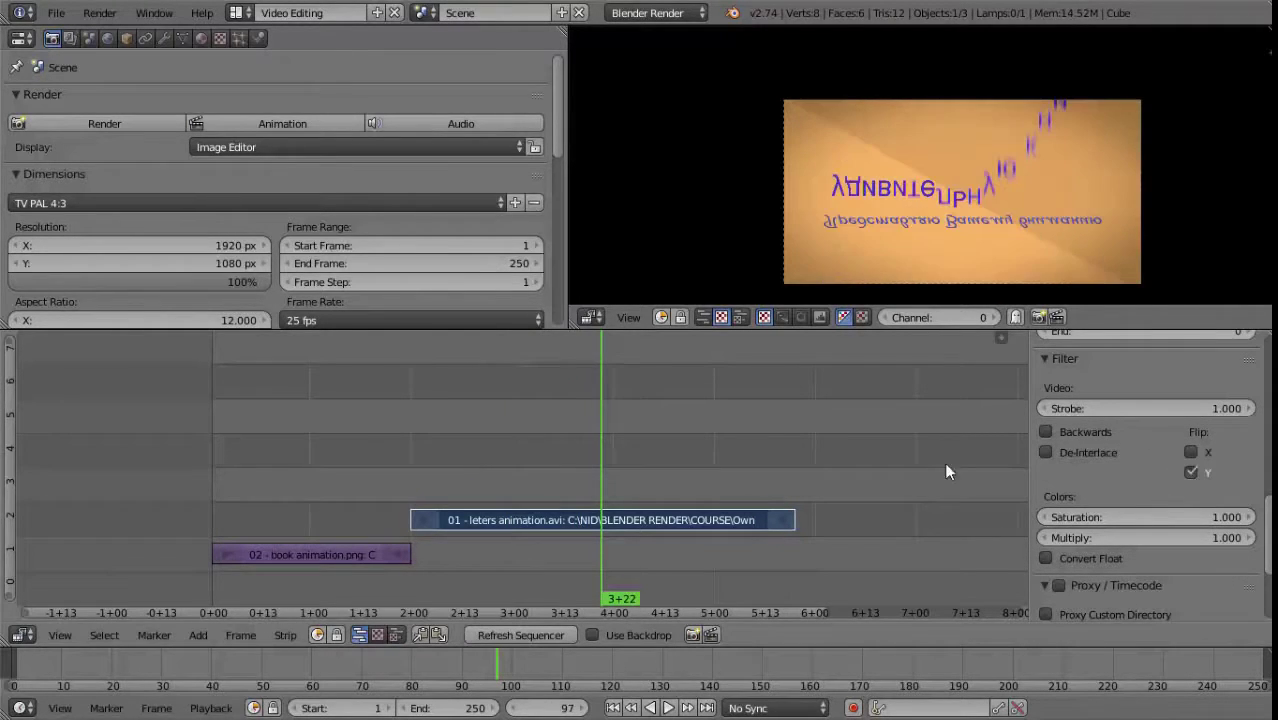
click(644, 441)
click(1189, 474)
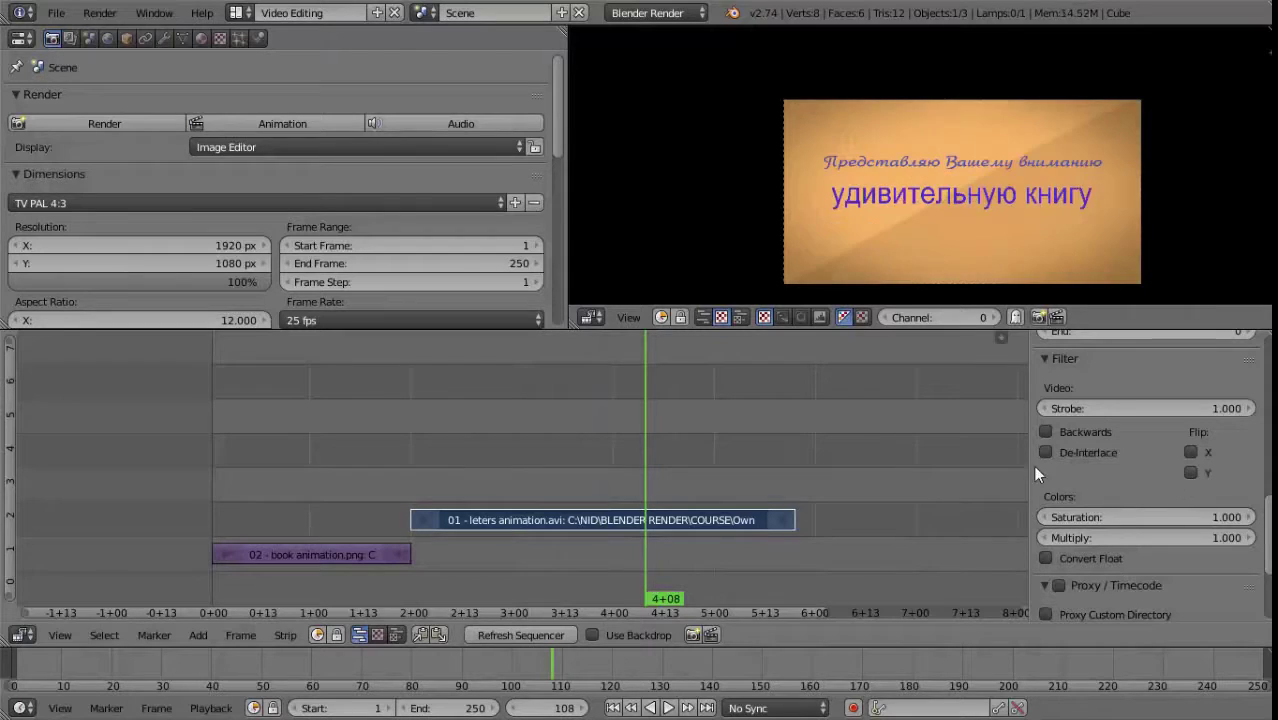
click(1058, 454)
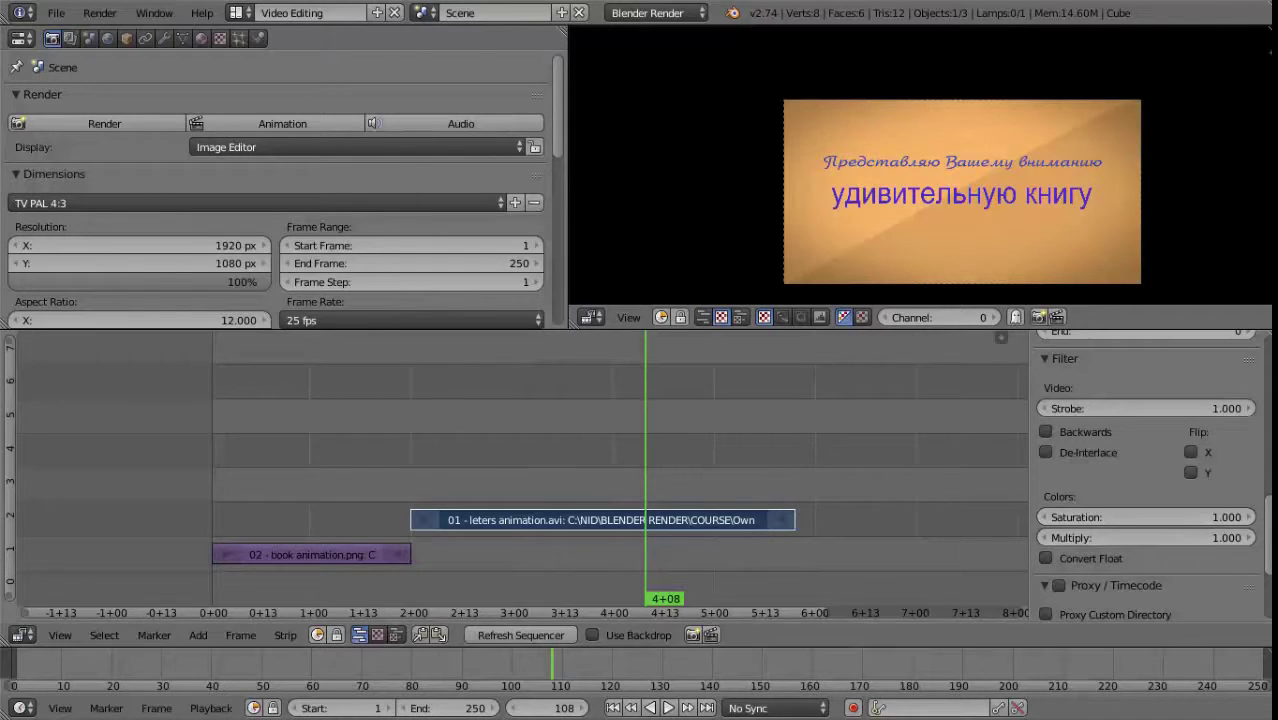
scroll(1114, 428, down, 5)
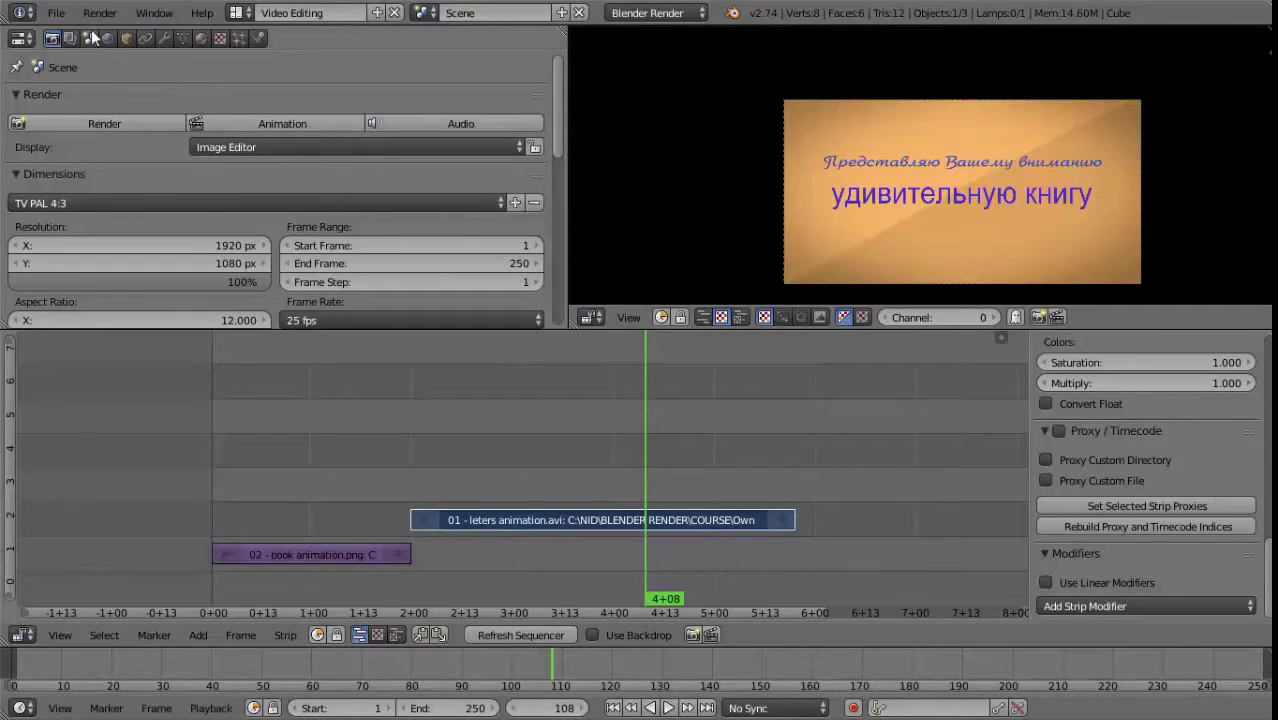
Open User Preferences and scroll the System tab to the Sequencer 2048 memory cache limit.
click(56, 12)
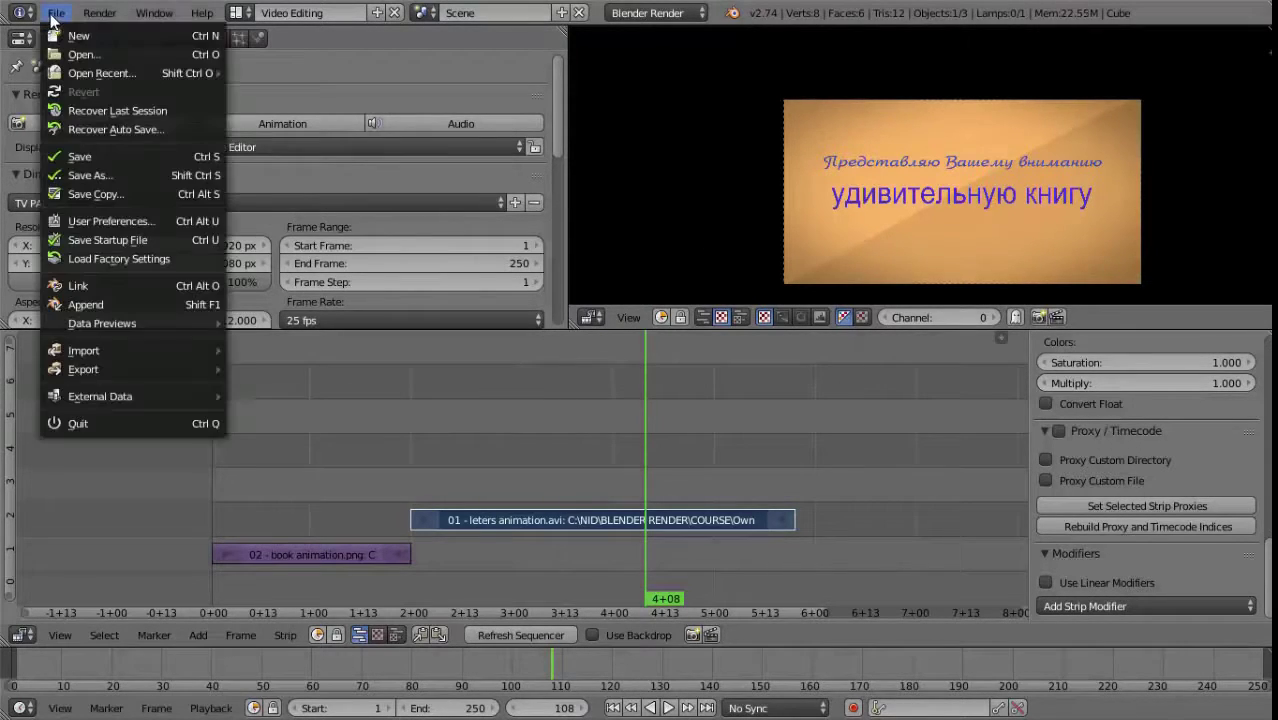
click(116, 221)
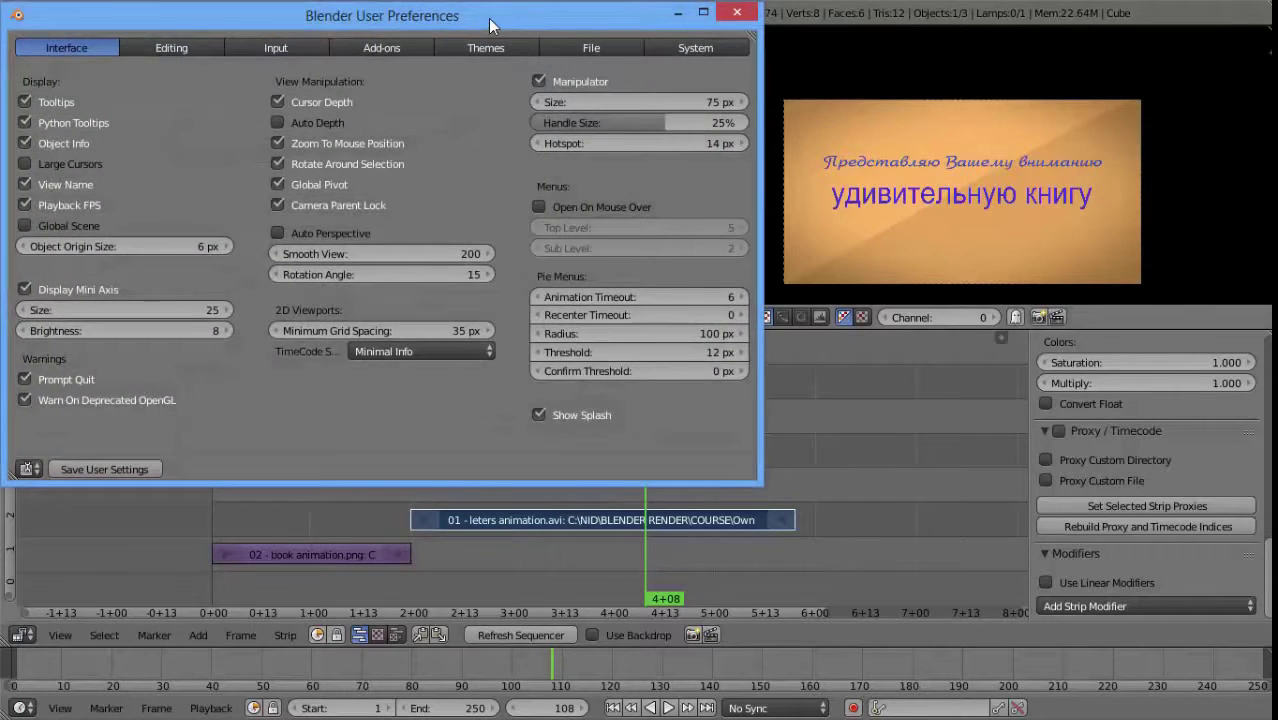
drag(484, 20, 701, 78)
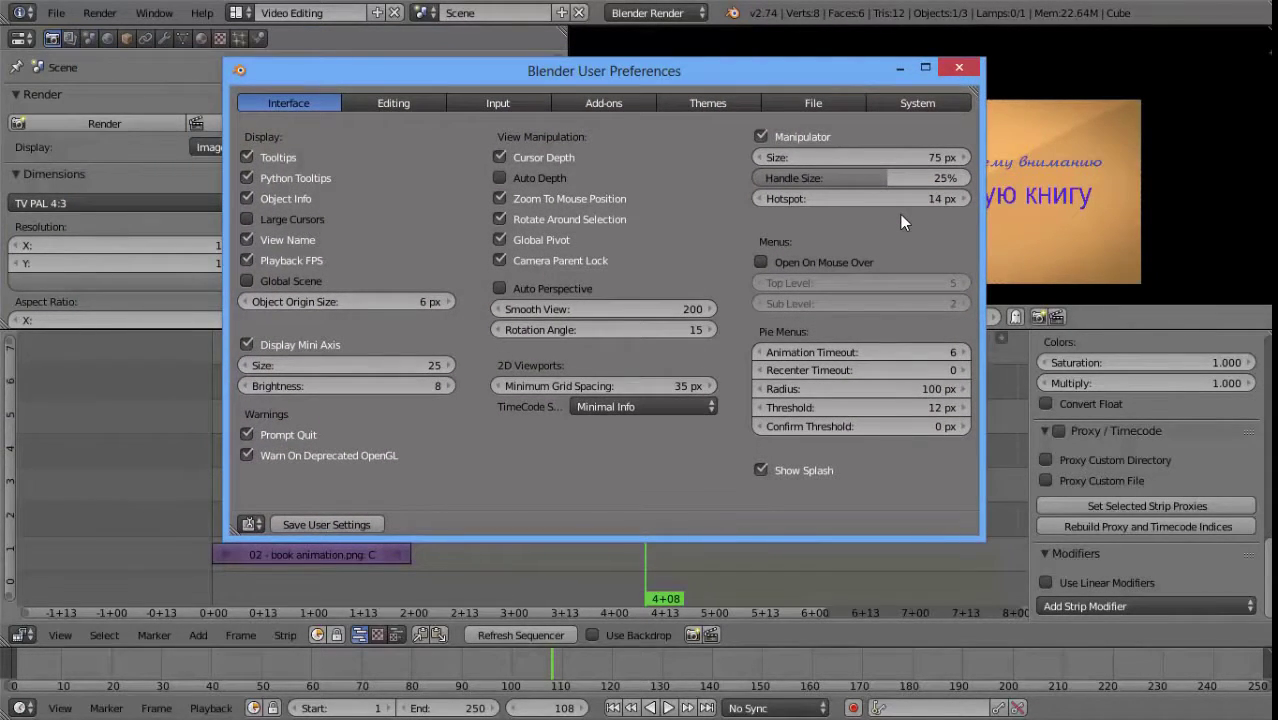
click(900, 113)
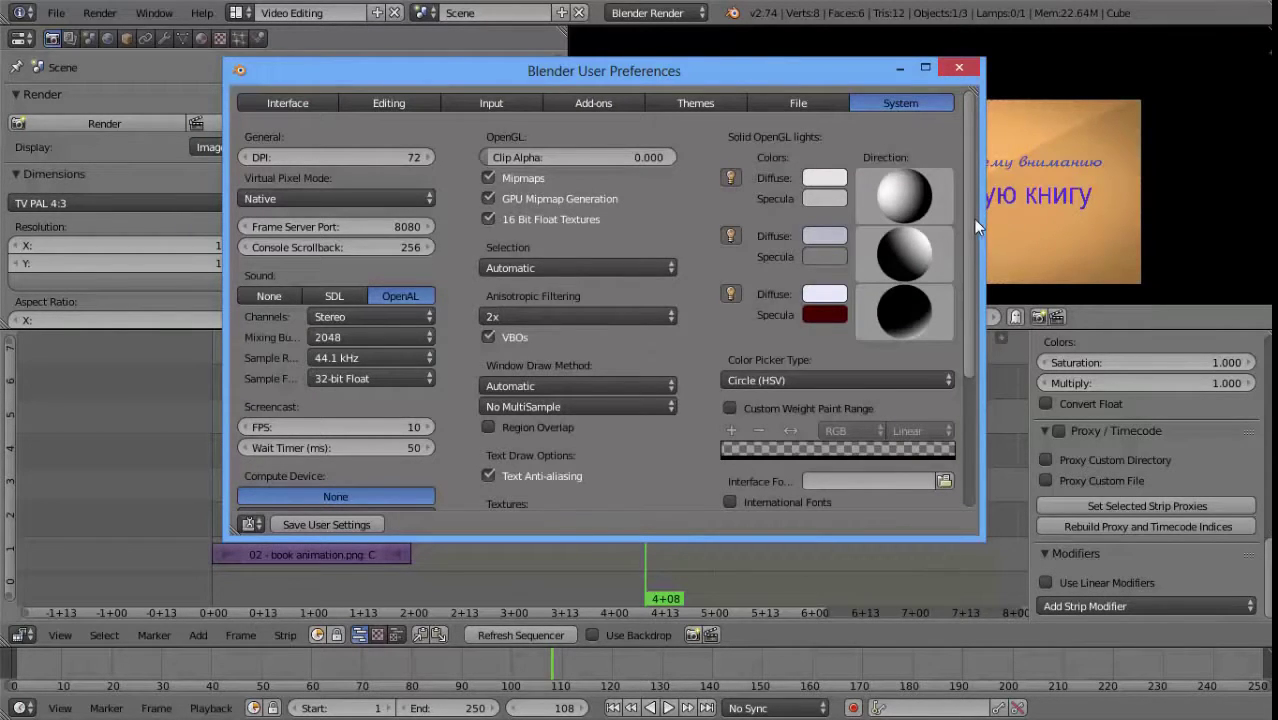
drag(975, 226, 980, 382)
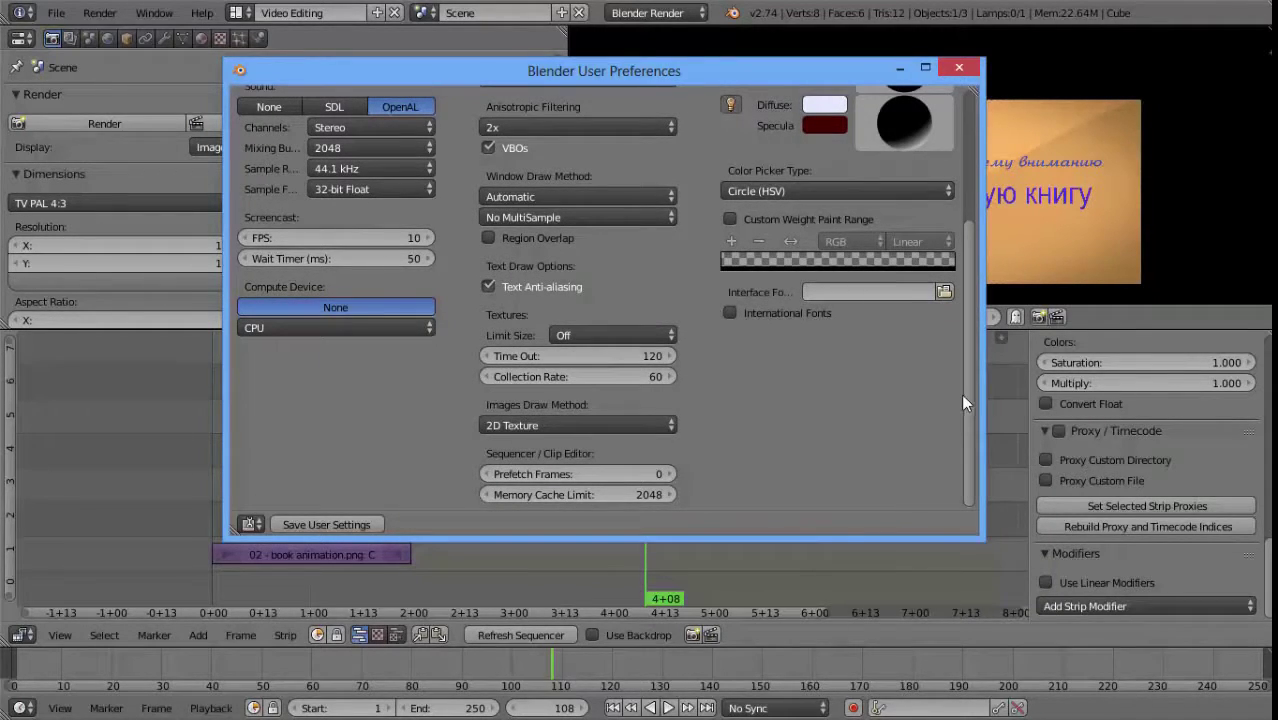
drag(971, 368, 967, 433)
Close User Preferences, re-centre the preview with Home, and scrub back to frame 93.
click(959, 67)
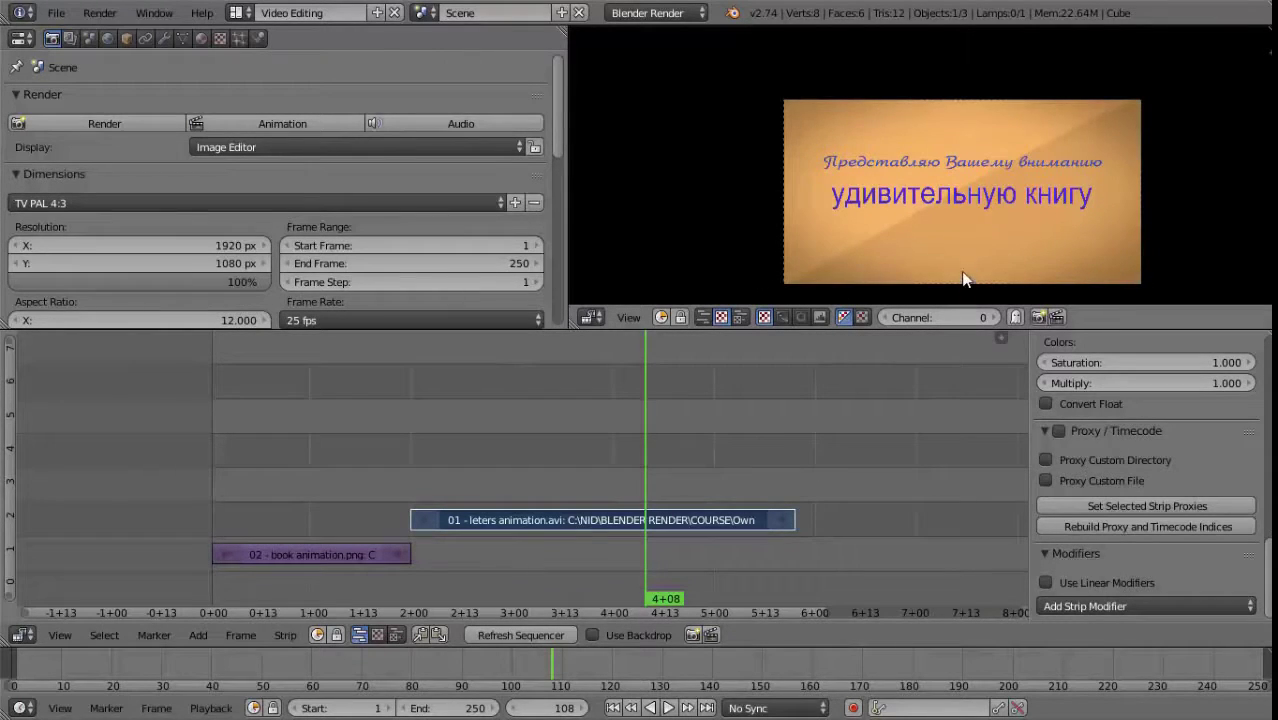
key(Home)
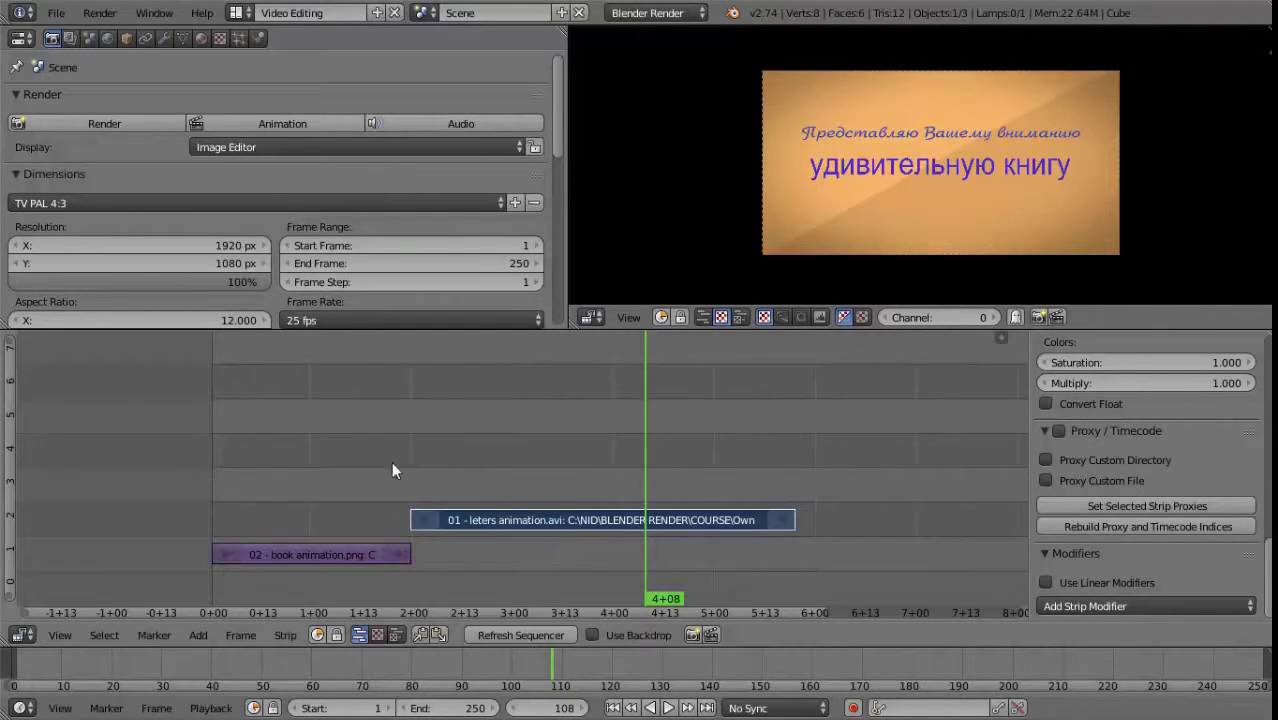
mouse_move(614, 458)
mouse_down()
mouse_move(563, 472)
mouse_move(687, 472)
mouse_move(579, 478)
mouse_move(615, 483)
mouse_up()
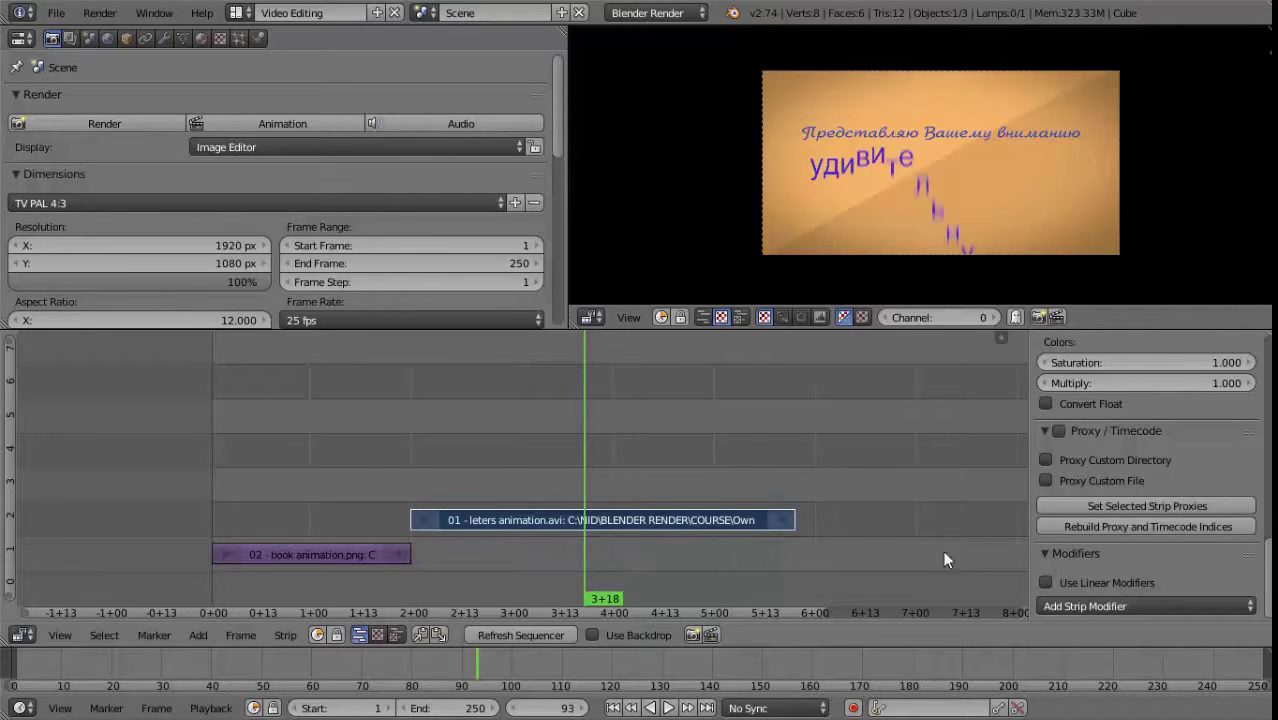
Enable proxies for the letters strip with 25% as the only proxy size.
click(1059, 431)
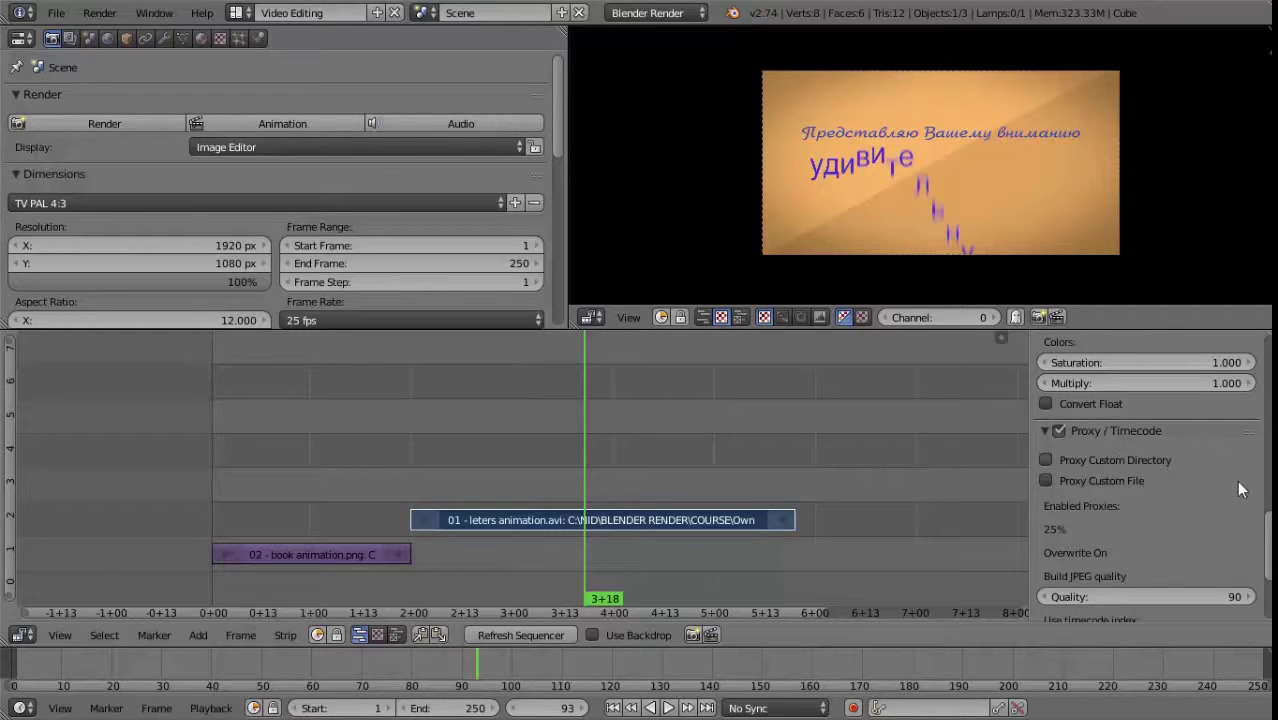
scroll(1240, 490, down, 3)
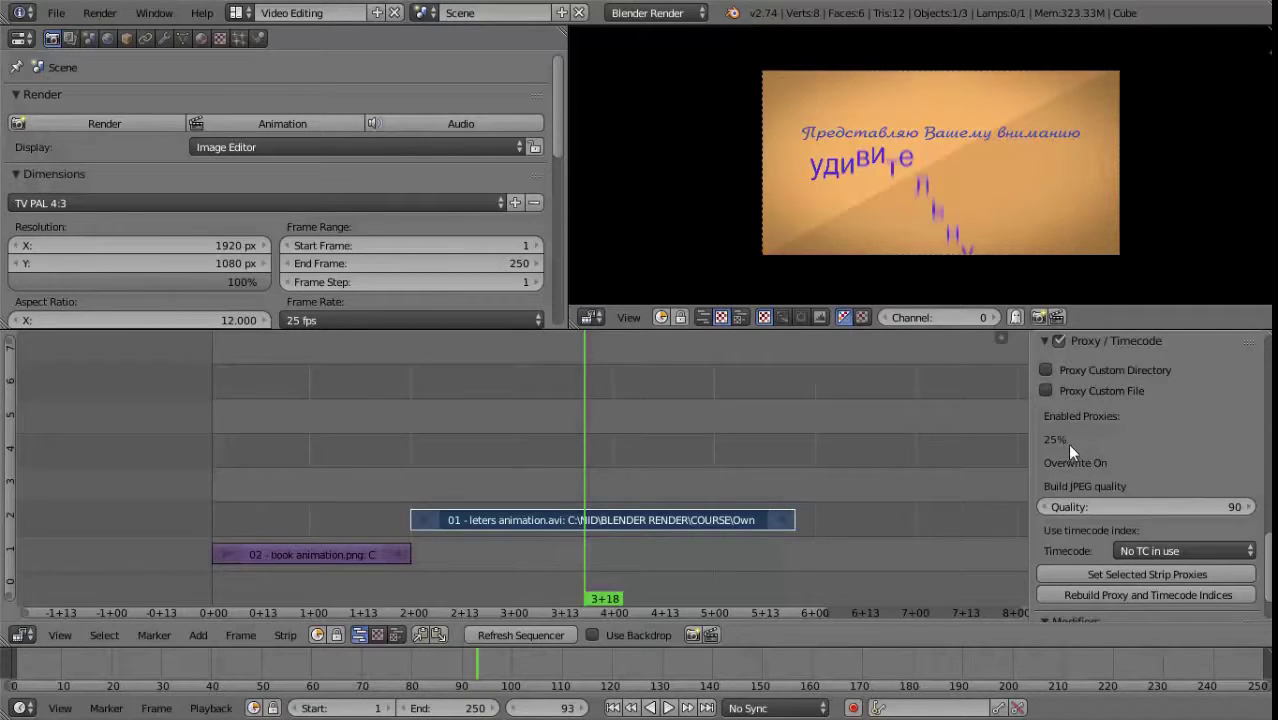
scroll(1135, 570, down, 3)
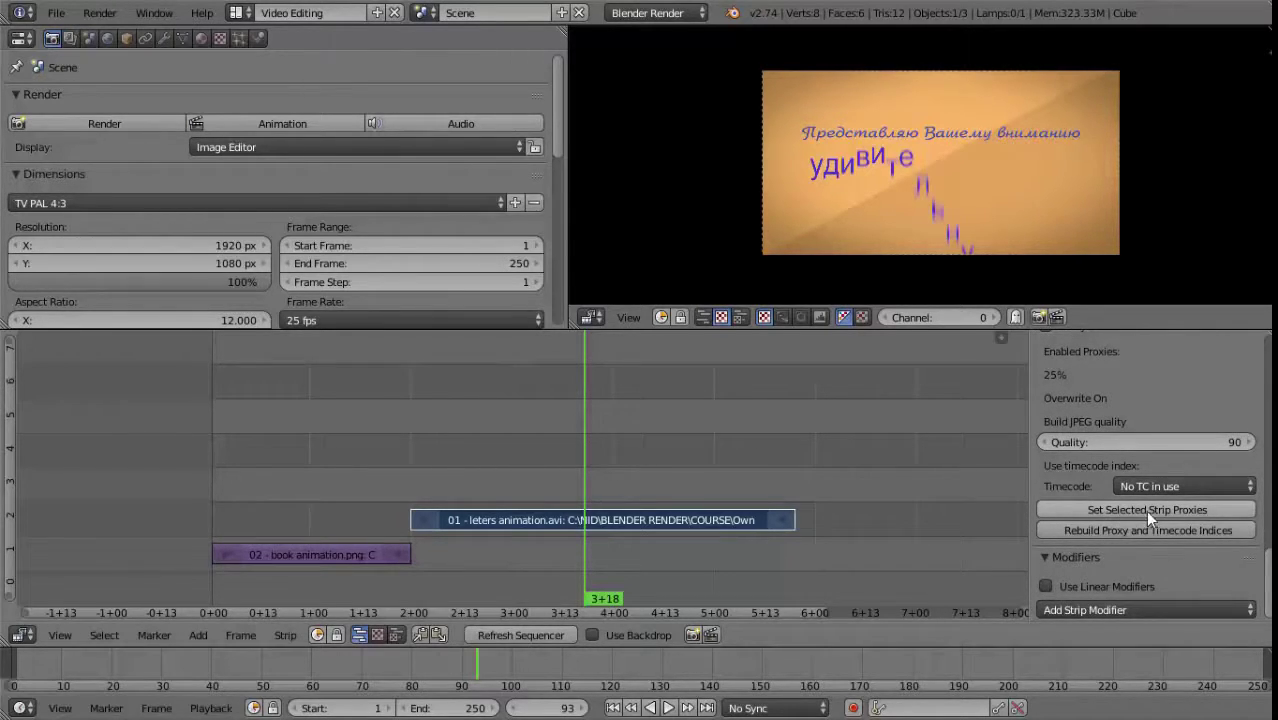
click(1177, 511)
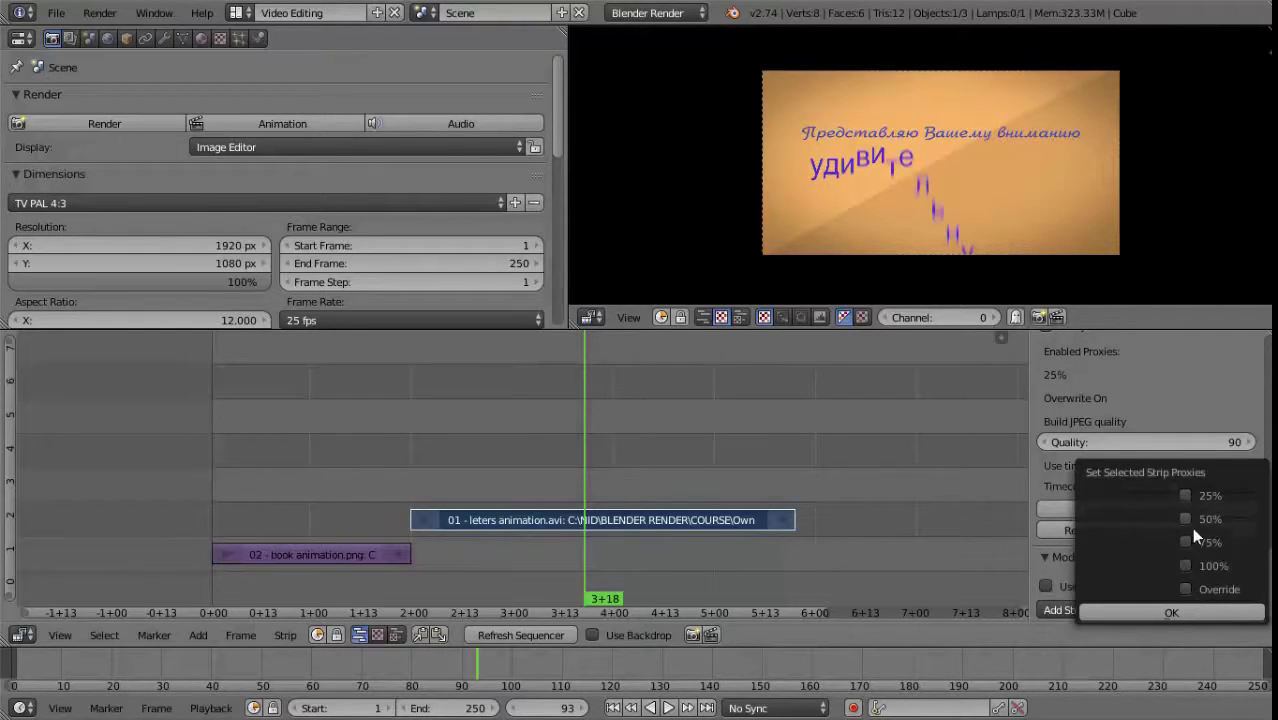
click(1166, 610)
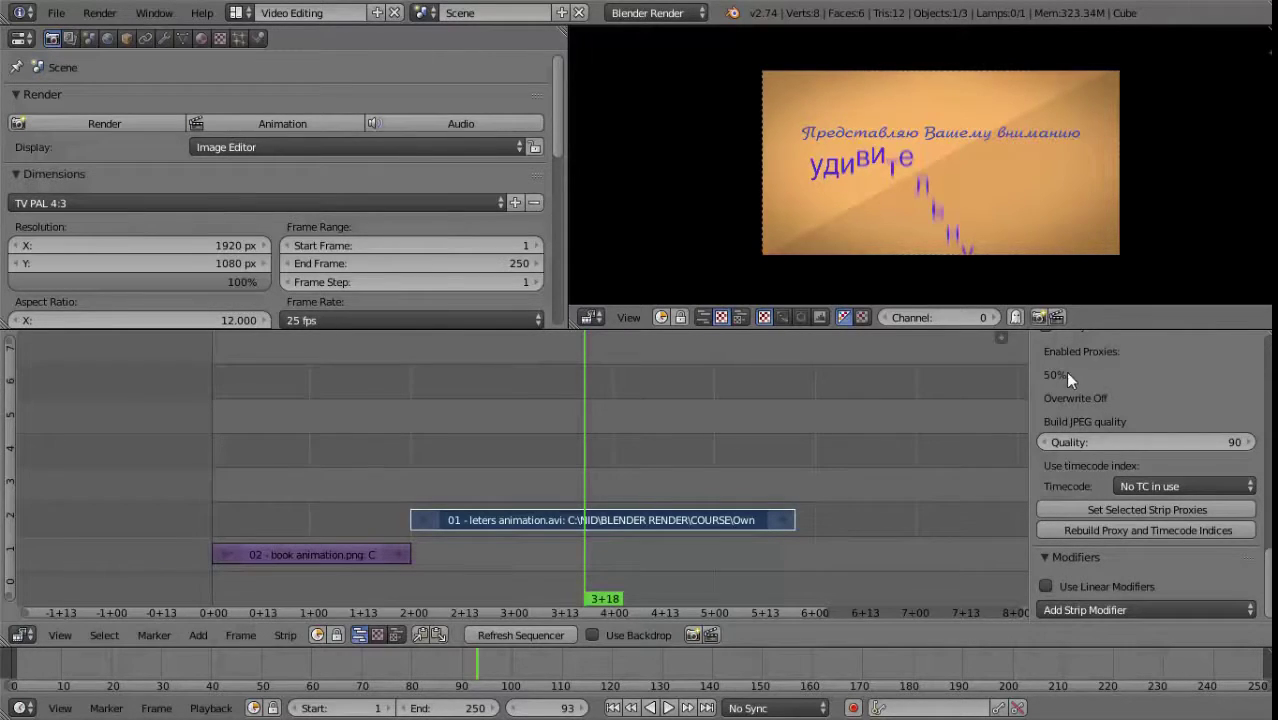
click(1155, 508)
click(1166, 518)
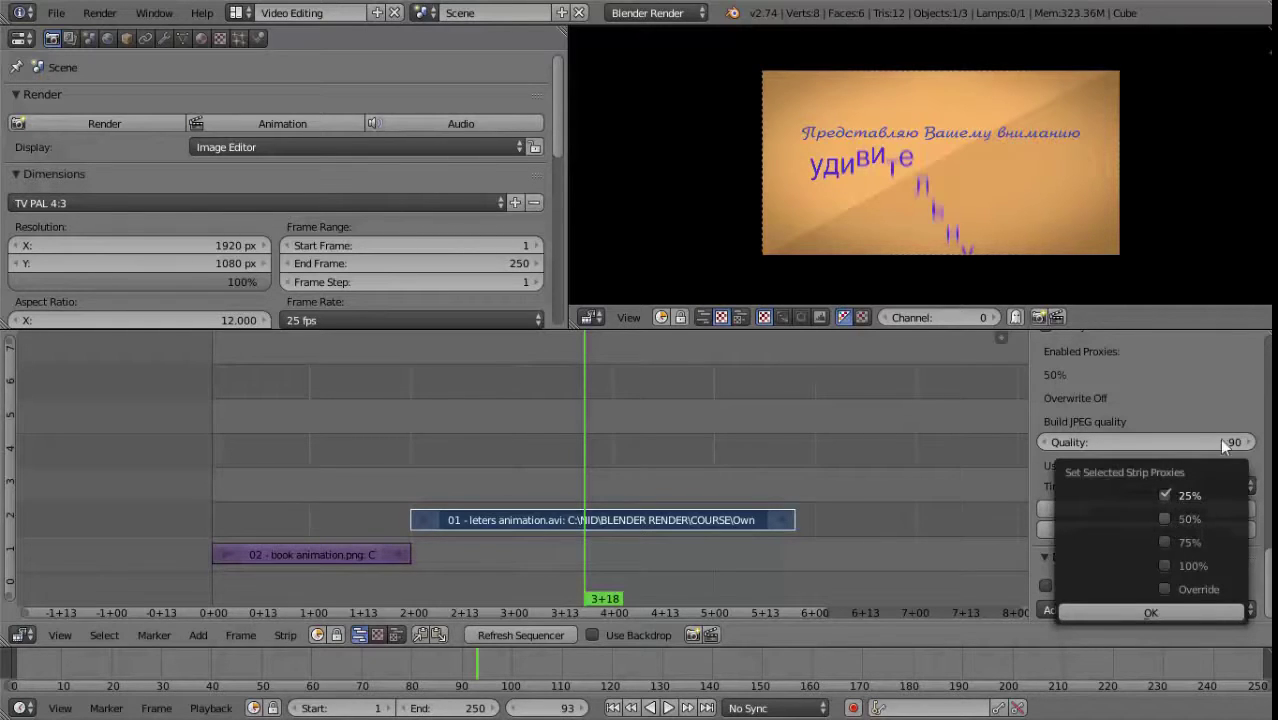
click(1141, 611)
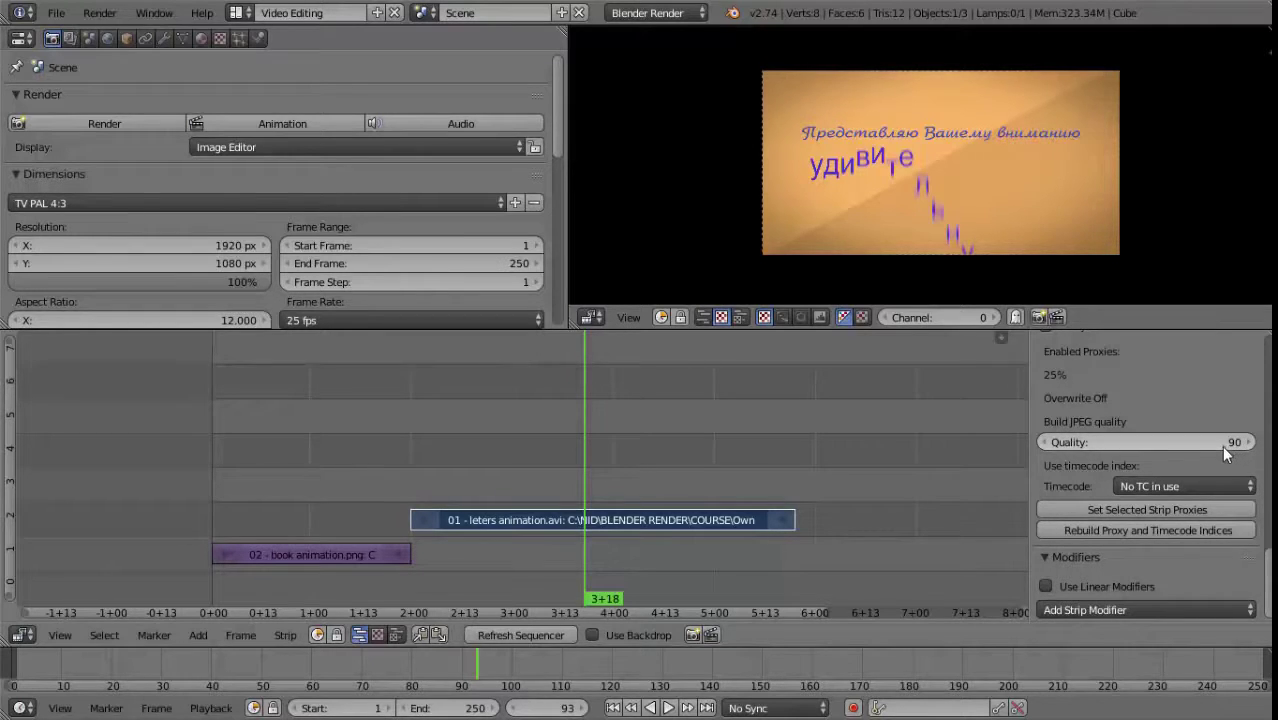
Lower the proxy quality to 47 and keep the timecode index at 'No TC in use'.
drag(1224, 447, 1148, 445)
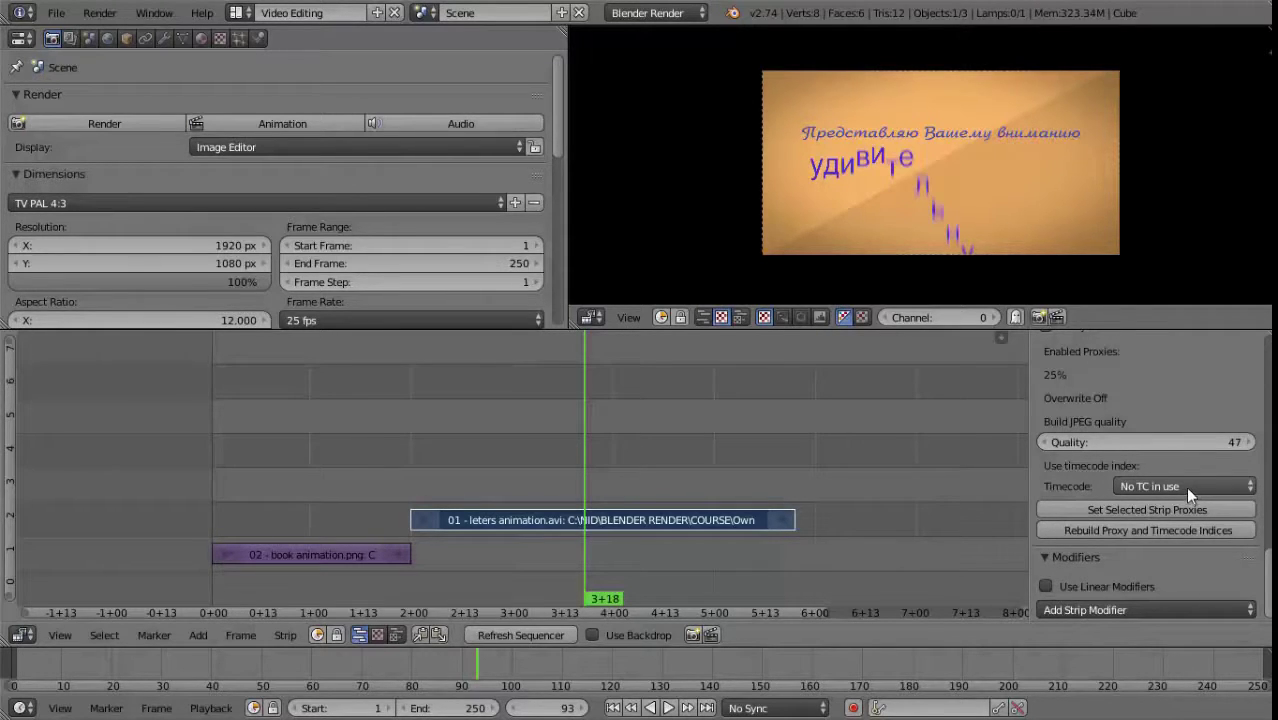
click(1185, 486)
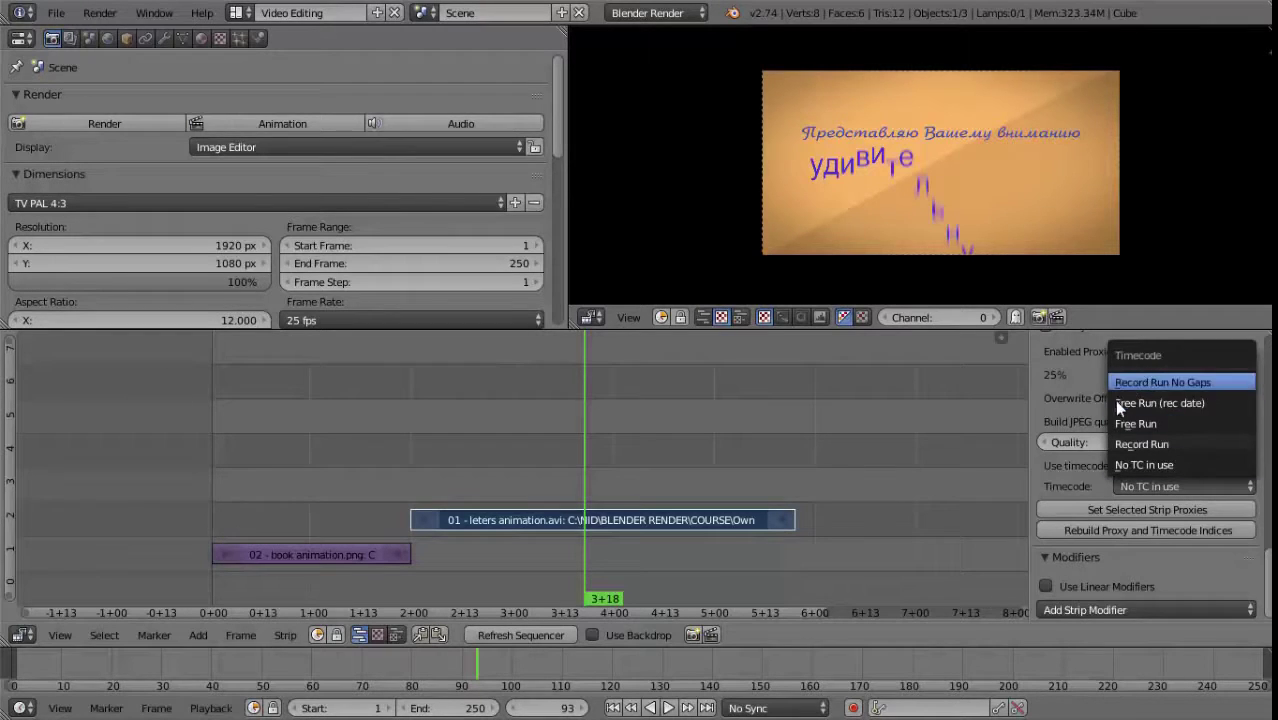
click(1087, 377)
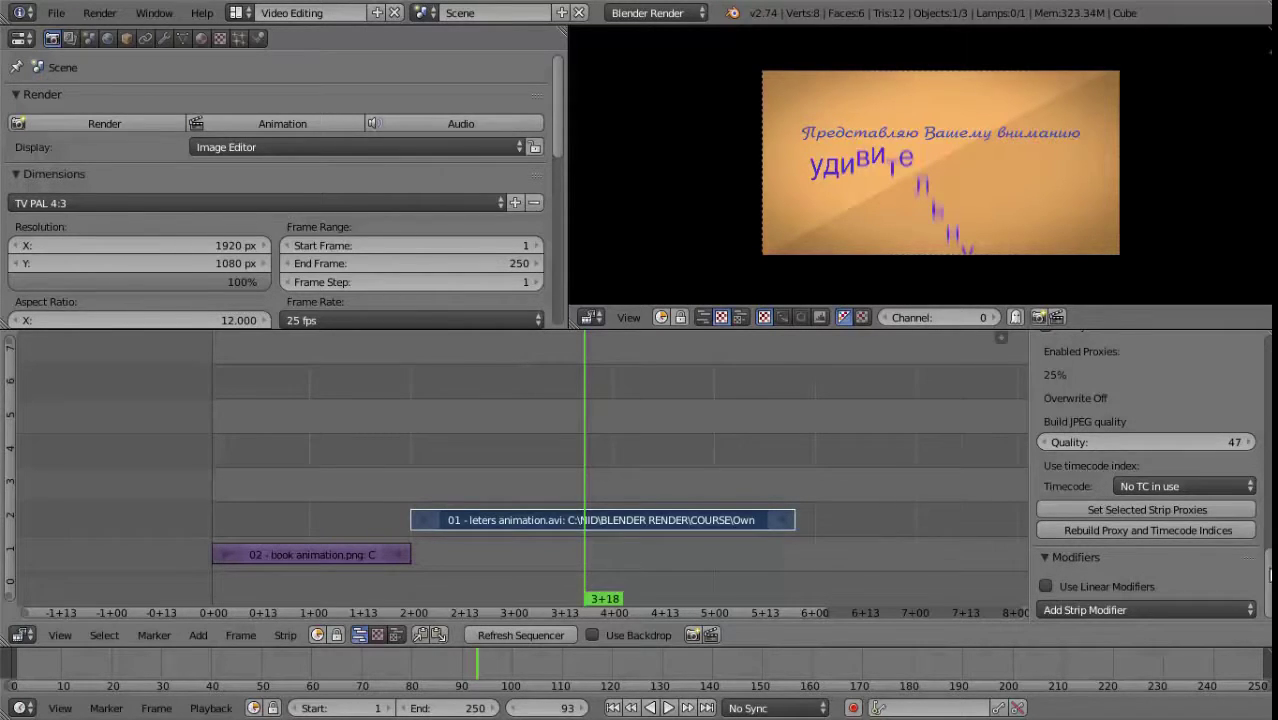
scroll(1216, 482, up, 3)
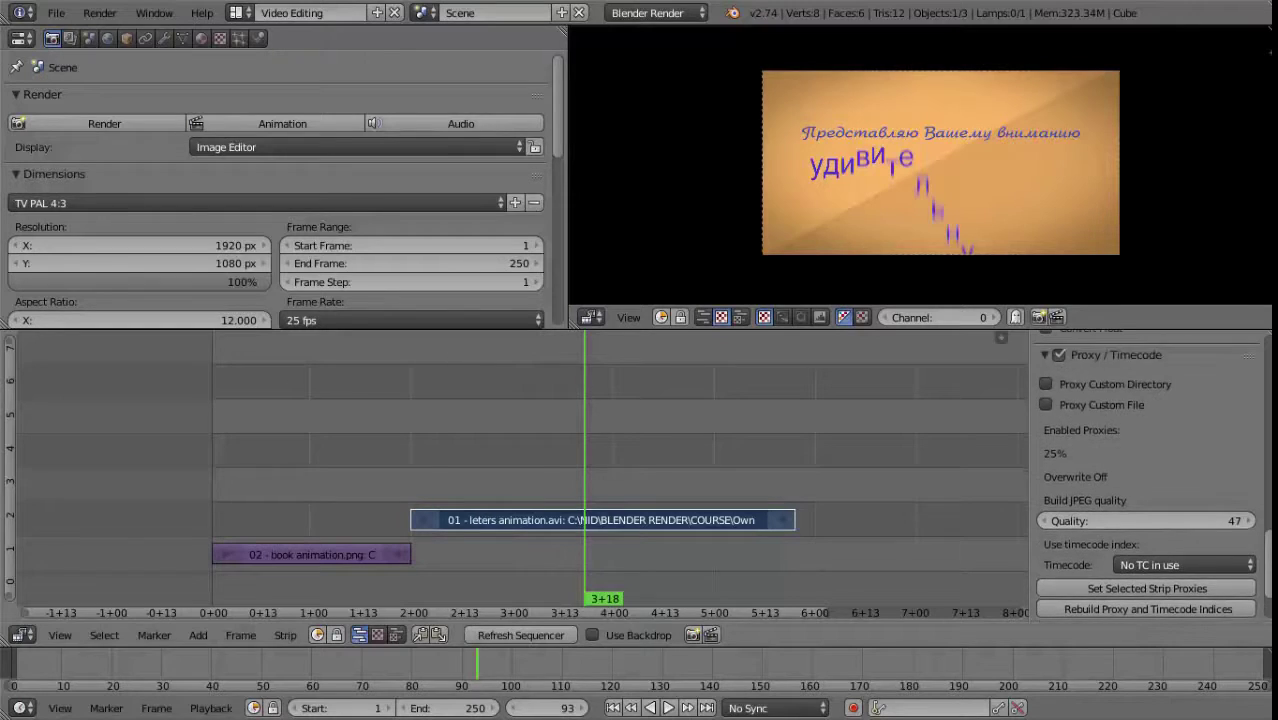
scroll(1216, 482, down, 4)
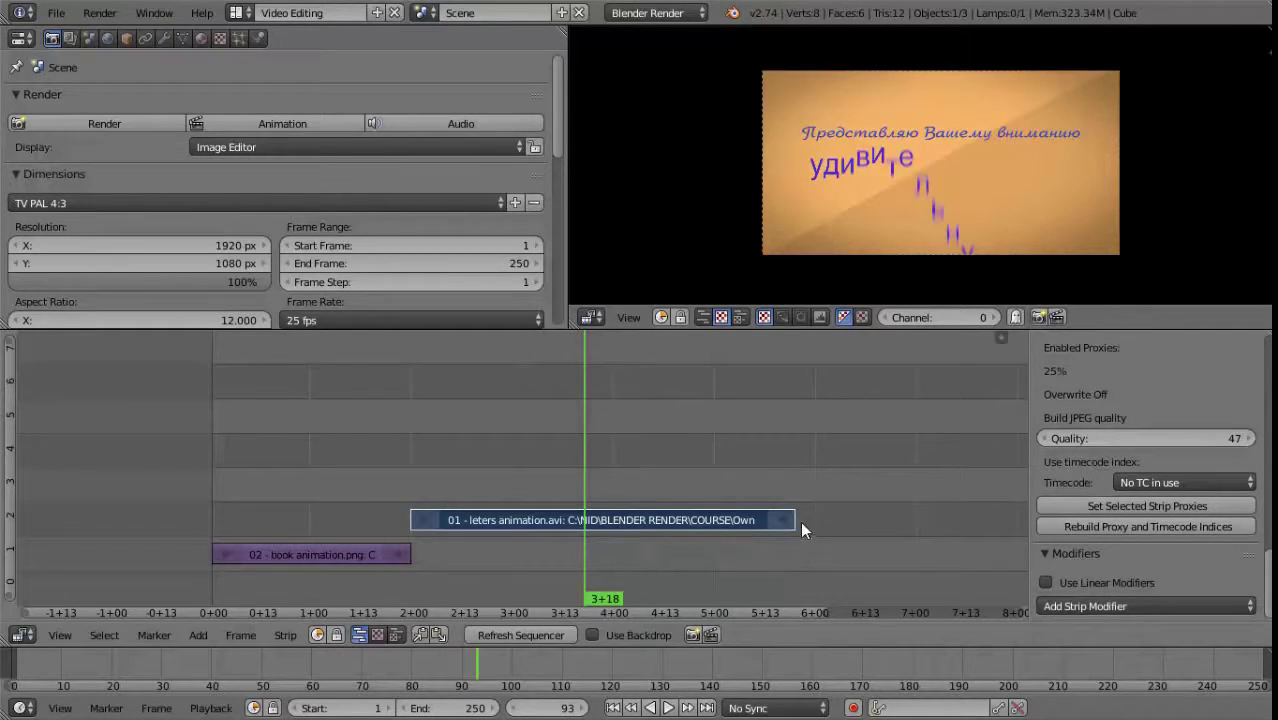
Rebuild the letters strip's proxies, play it back full screen, then stop and restore the layout.
click(1135, 530)
key(alt+a)
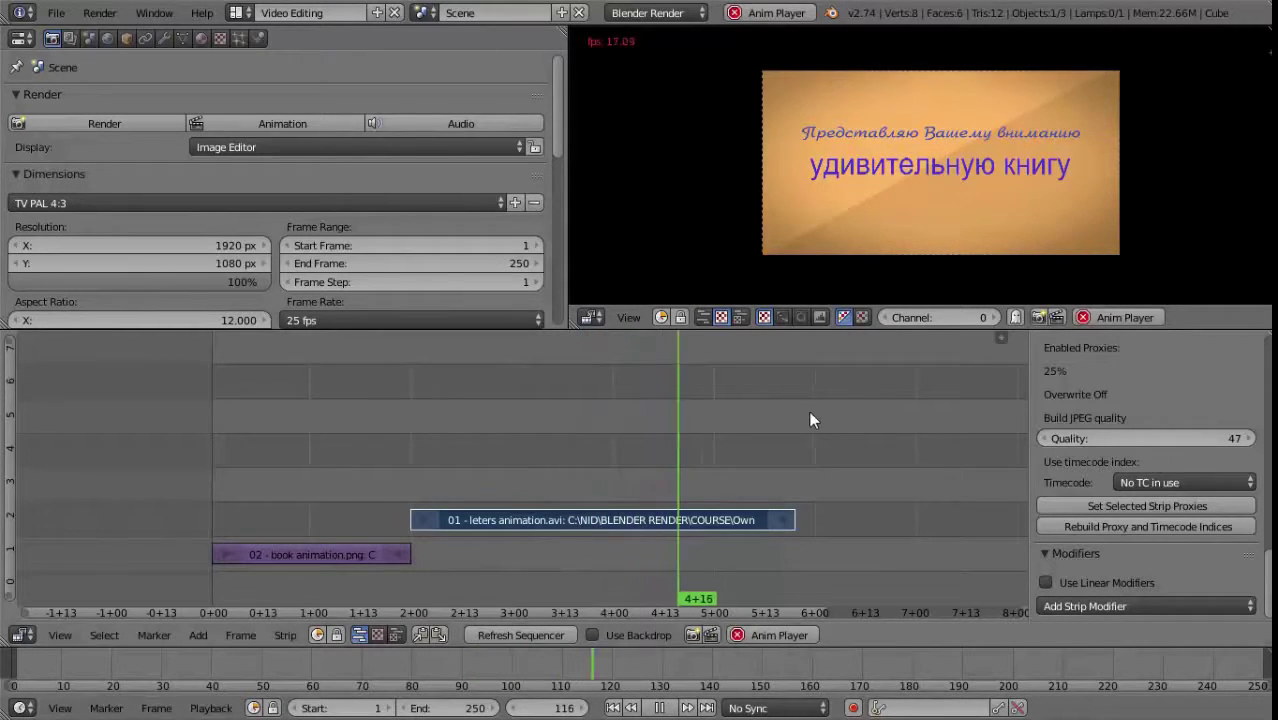
key(shift+space)
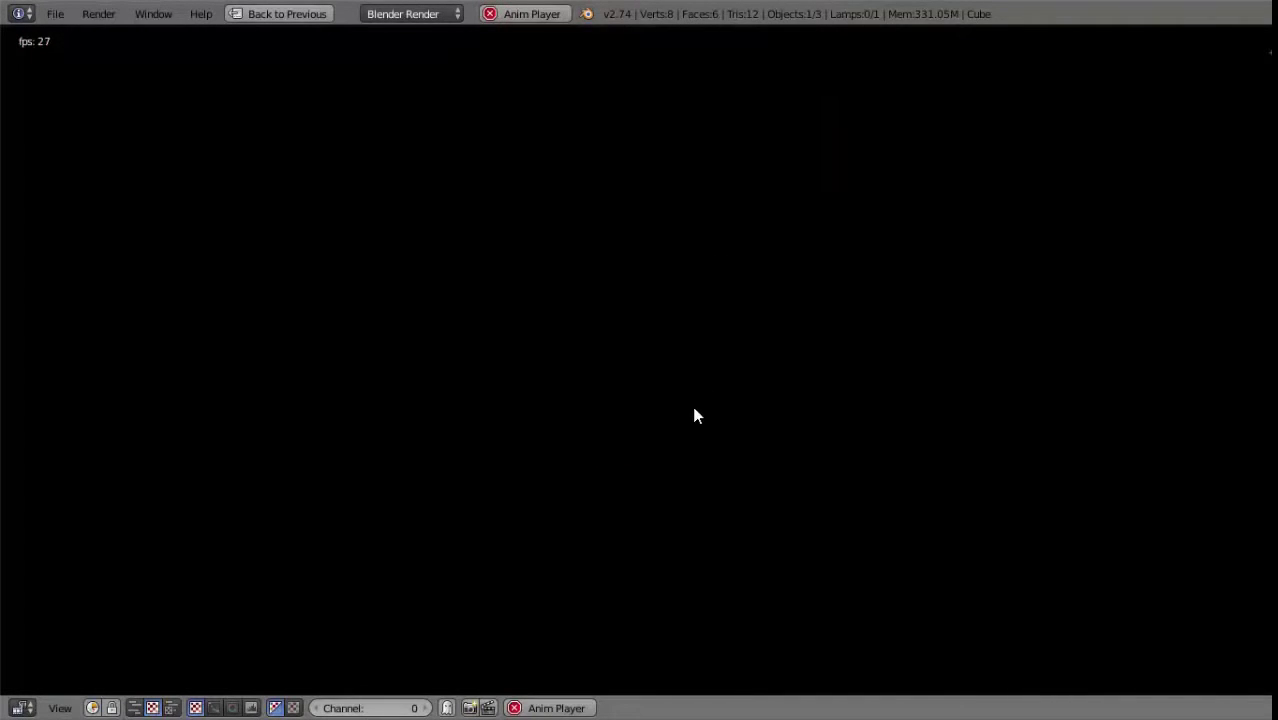
key(Escape)
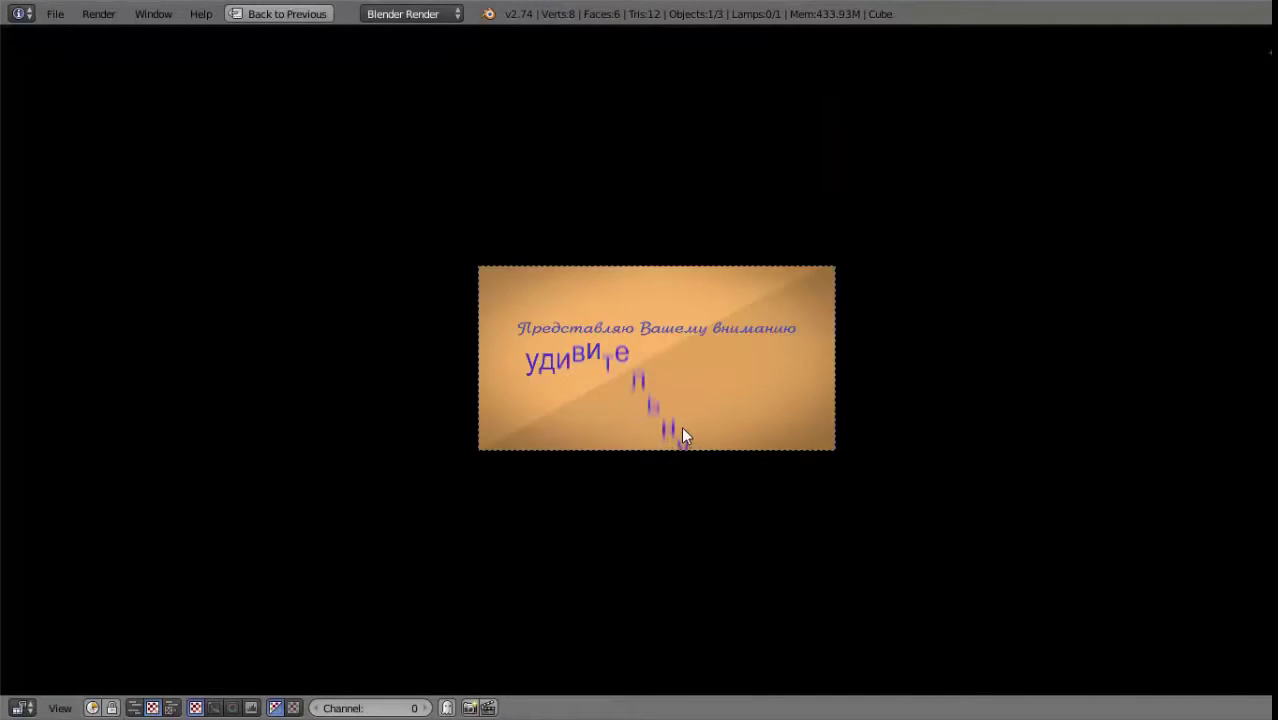
key(shift+space)
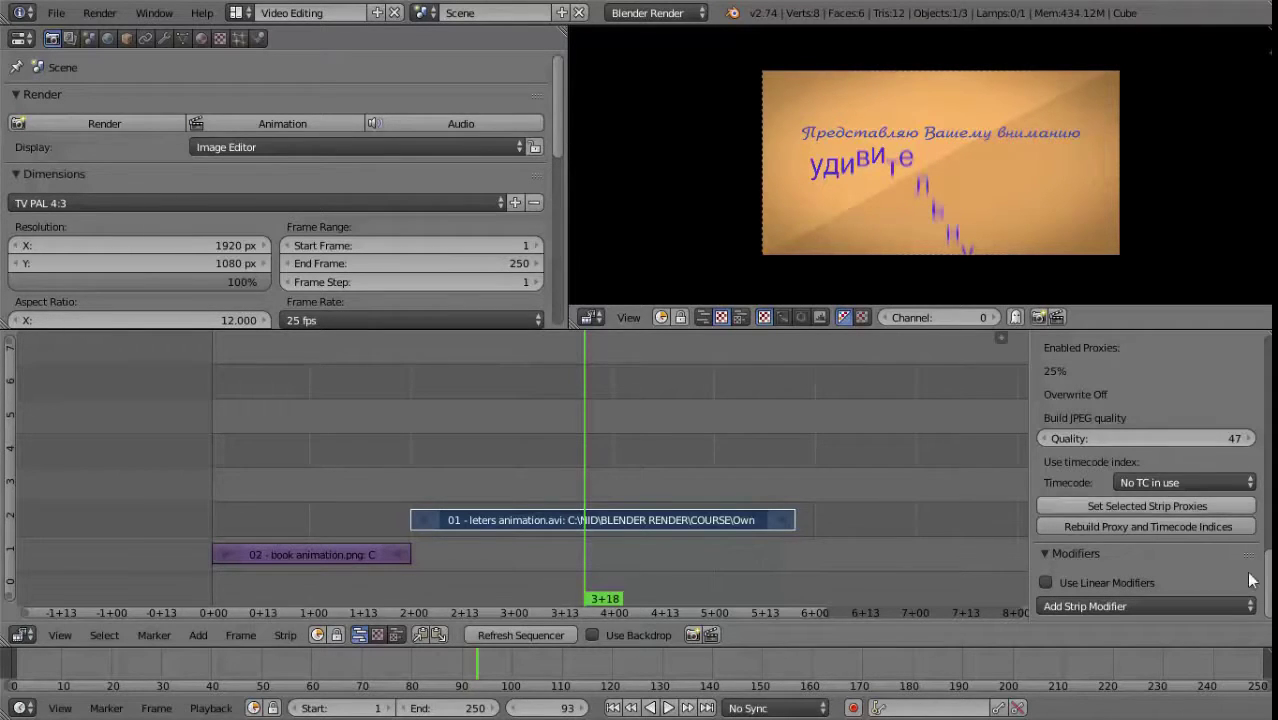
Scroll up the strip sidebar and collapse the Proxy / Timecode panel to reveal Modifiers.
scroll(1262, 568, up, 2)
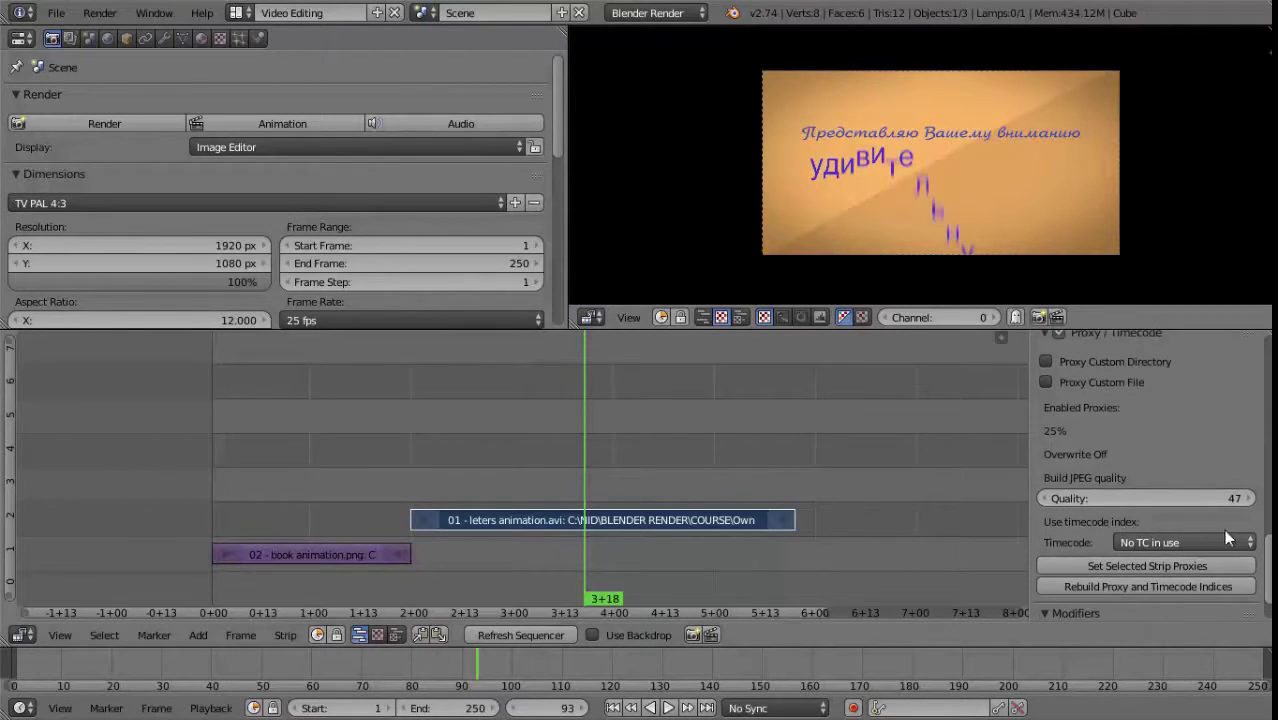
scroll(1256, 550, up, 2)
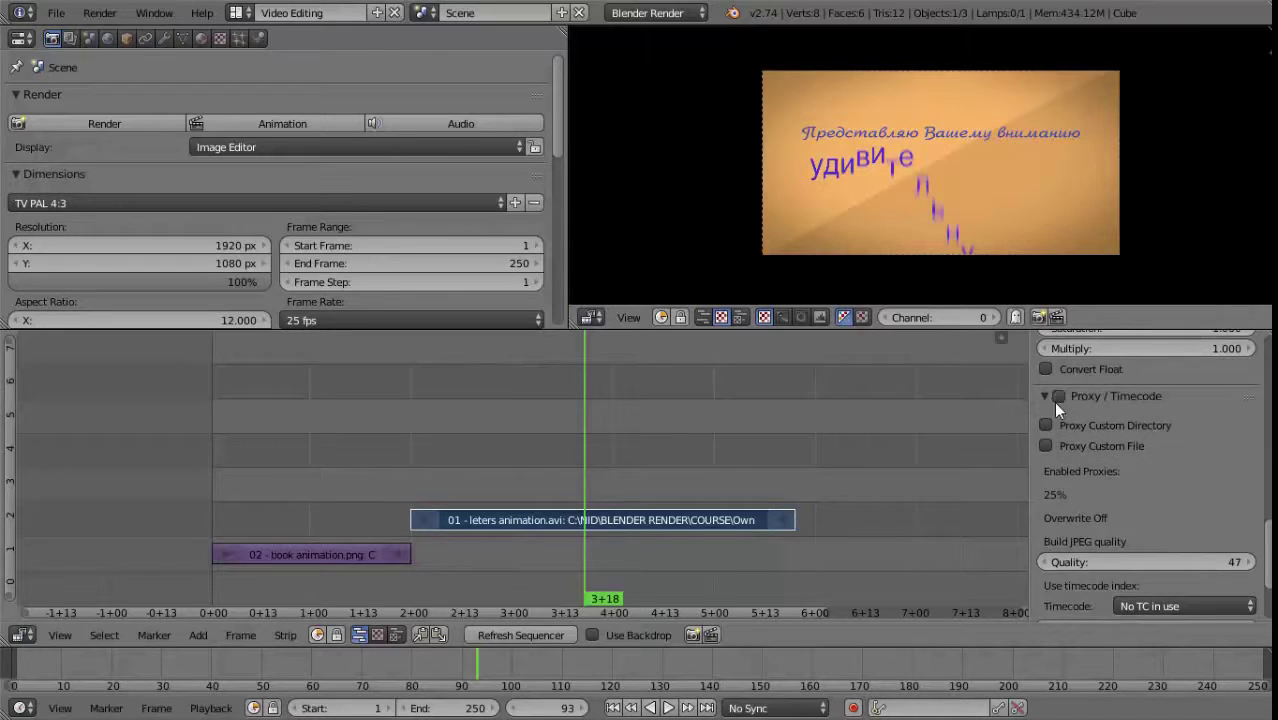
click(1058, 402)
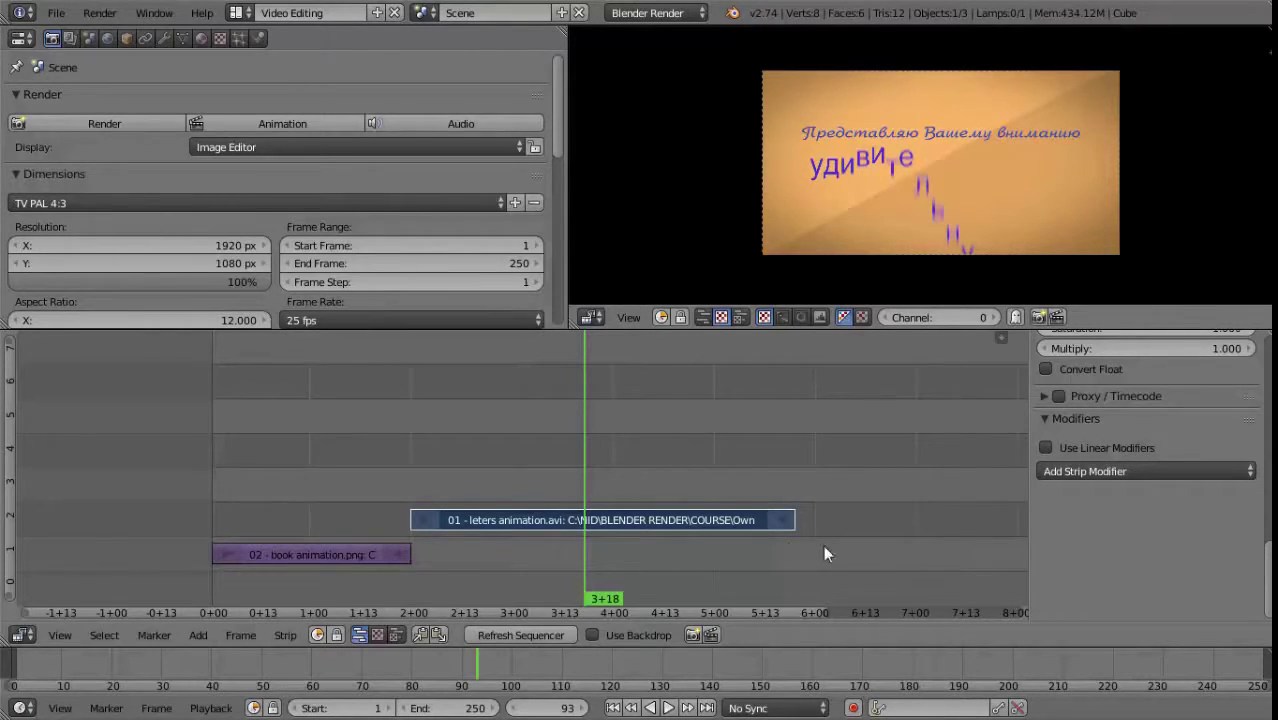
Add a Color Balance modifier to the letters strip, tinting Lift pale lavender and Gamma pale cream.
click(1102, 472)
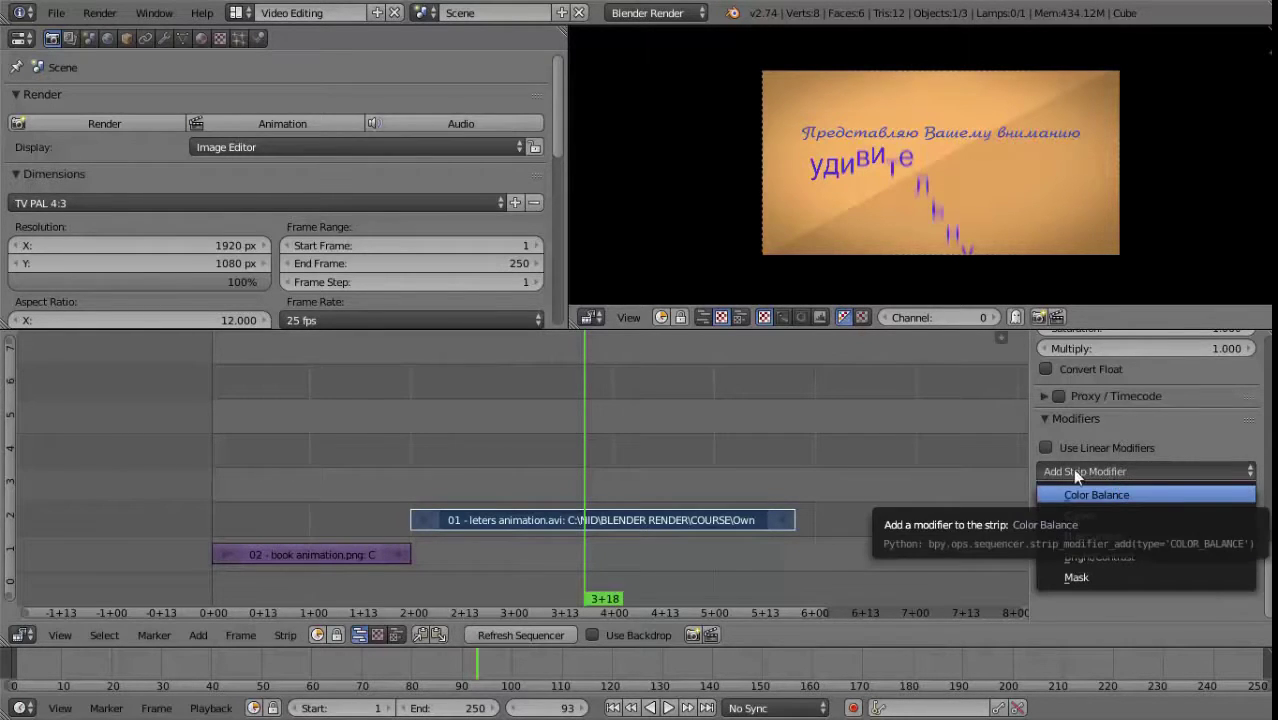
click(1110, 496)
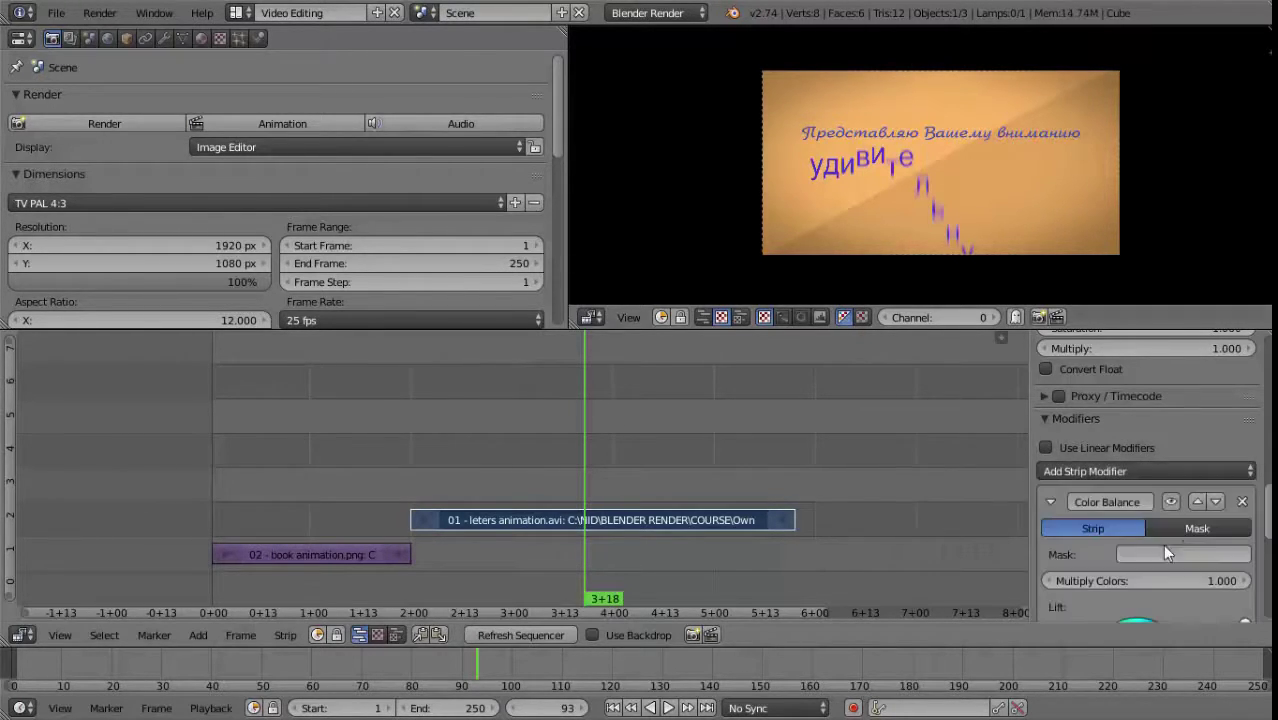
scroll(1170, 550, down, 5)
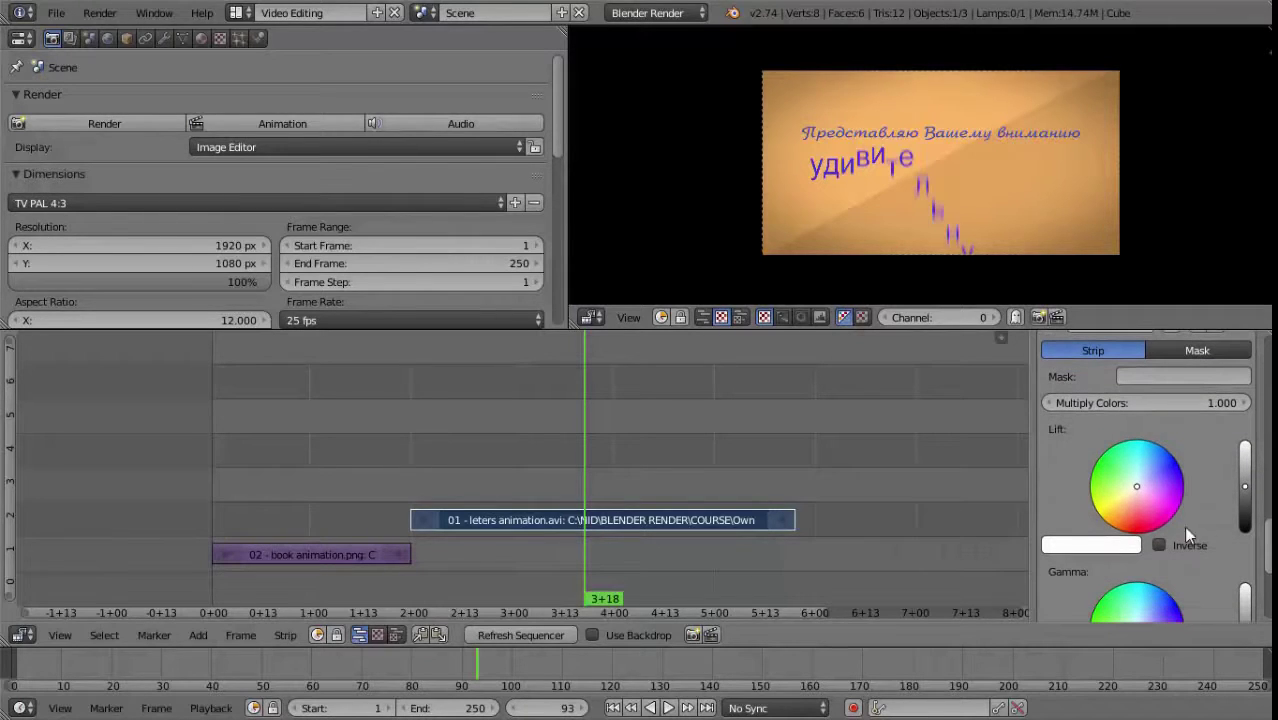
click(1148, 488)
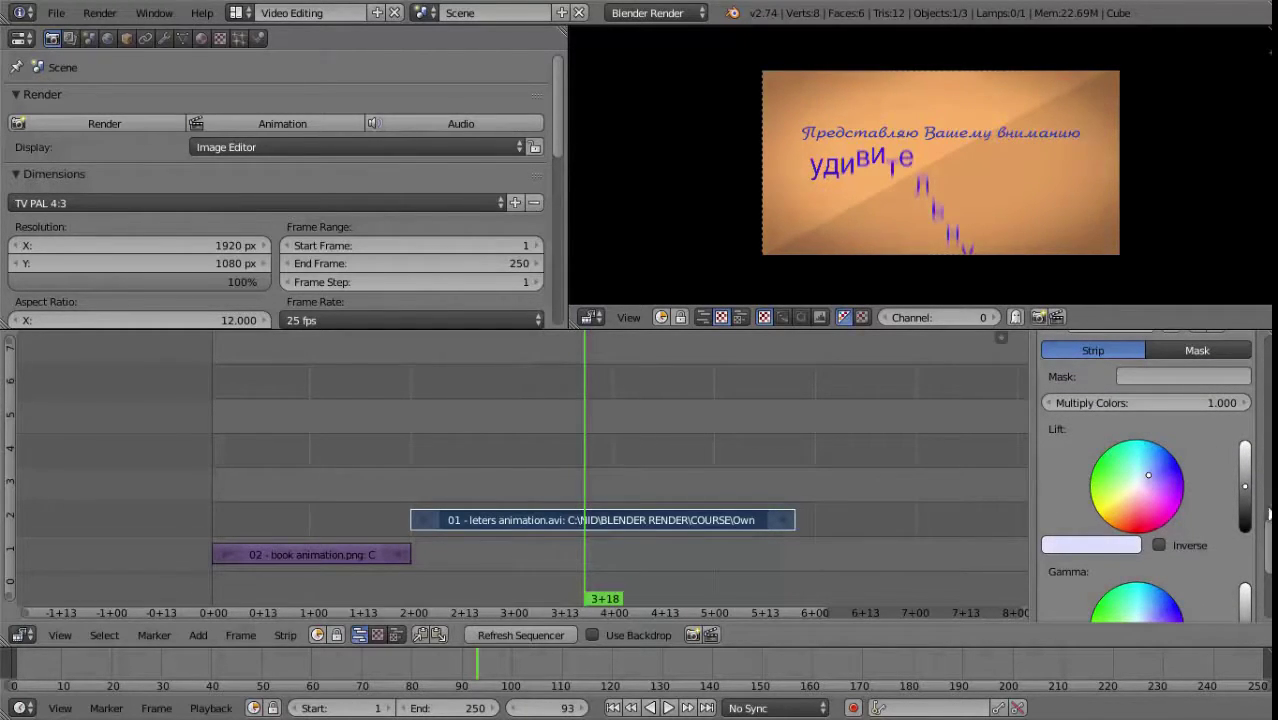
scroll(1130, 517, down, 1)
scroll(1130, 517, down, 3)
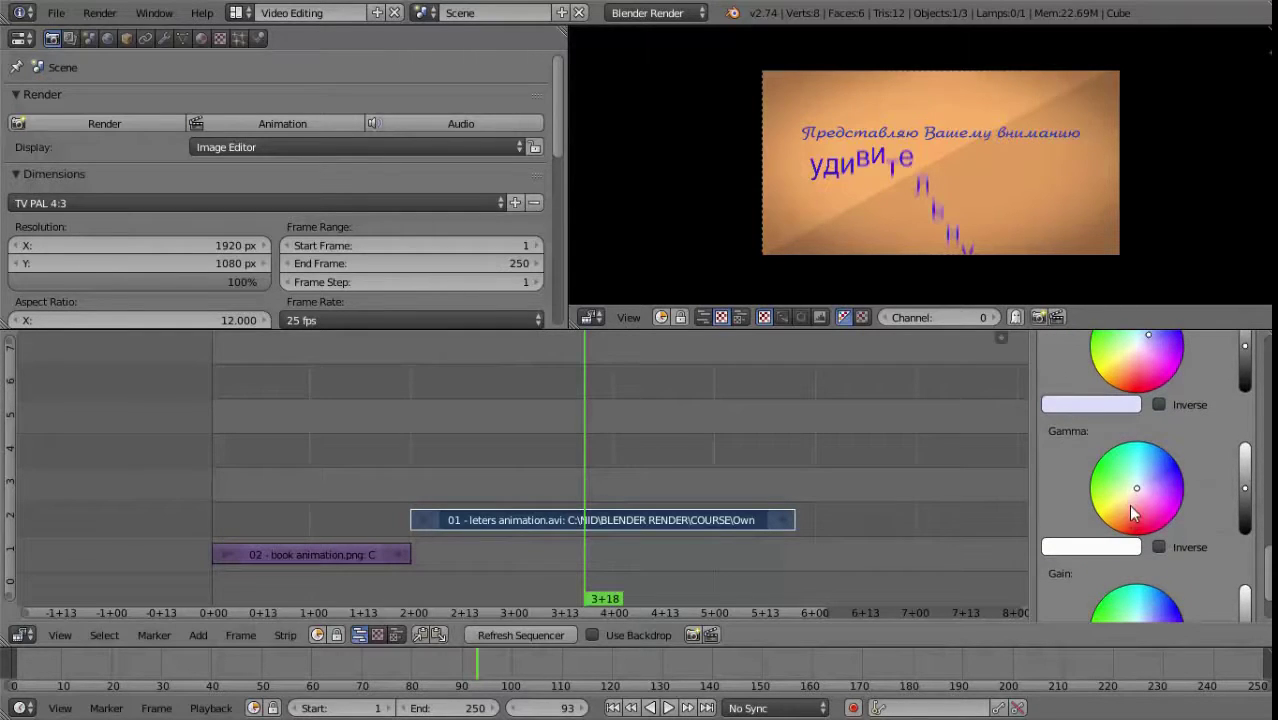
click(1130, 508)
drag(1267, 560, 1270, 497)
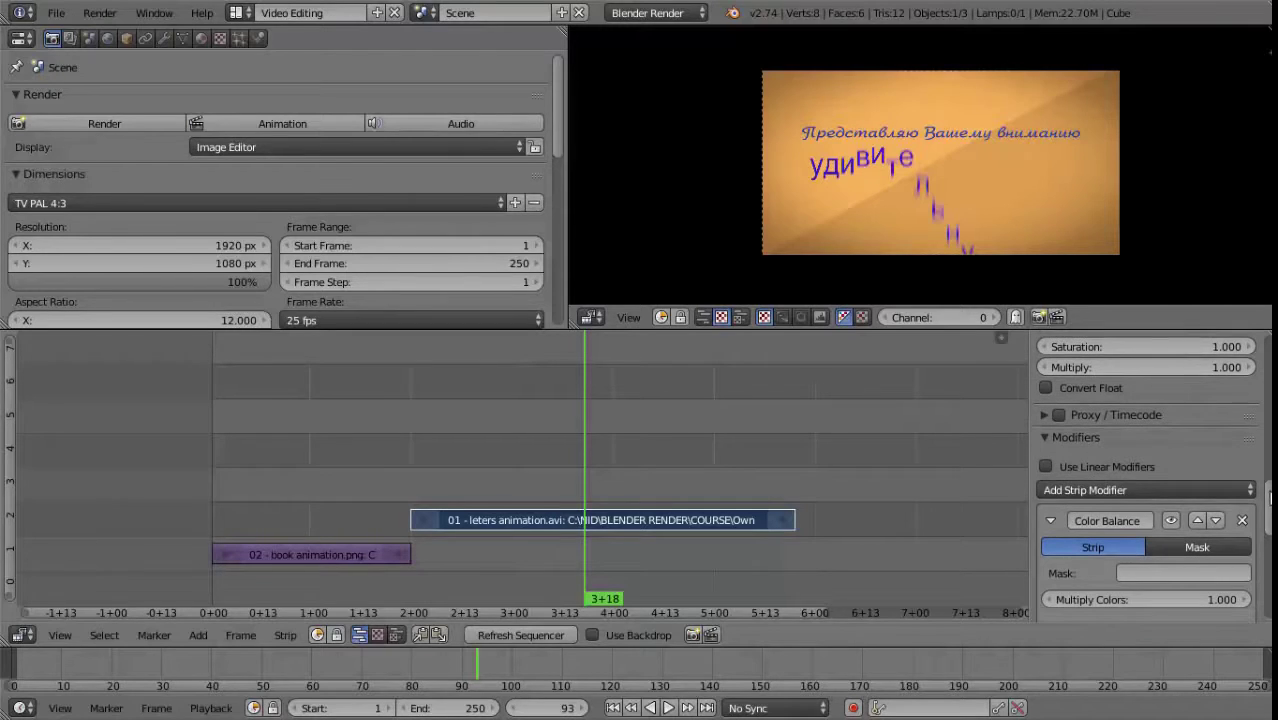
Enable Use Linear Modifiers, push Gamma to cyan then back near neutral, and reset Lift.
click(1096, 465)
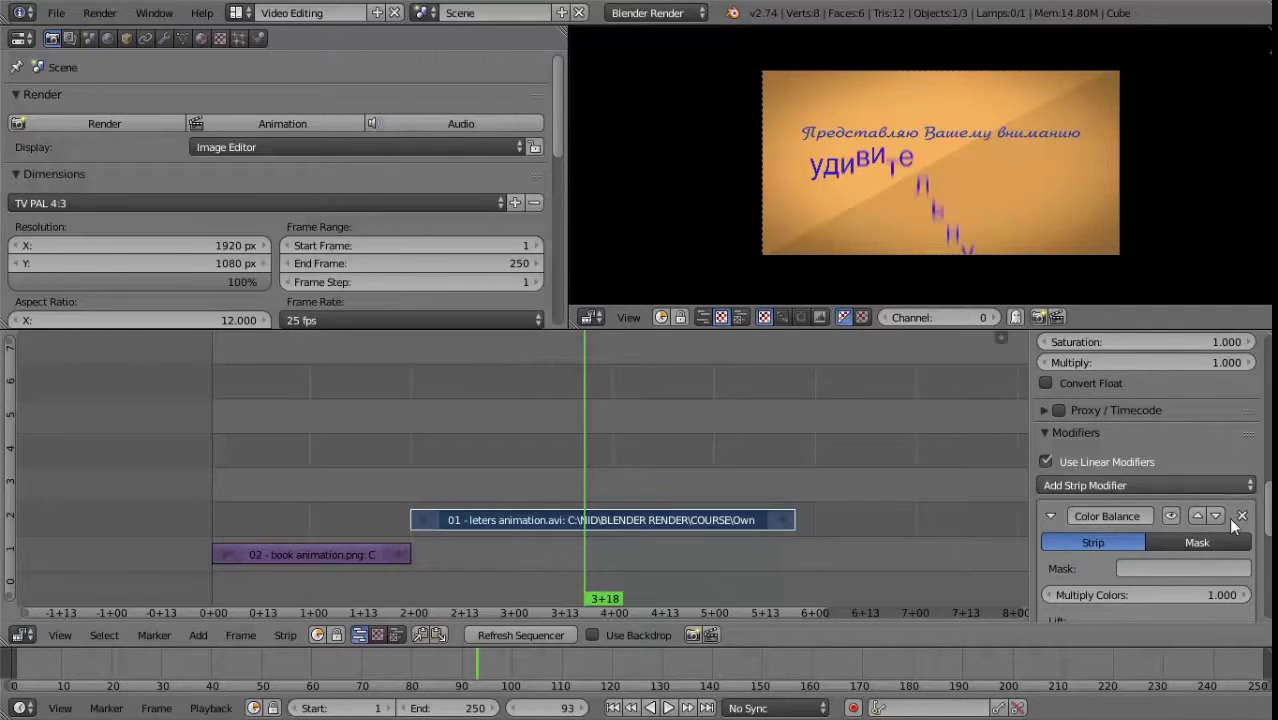
scroll(1095, 547, down, 5)
scroll(1095, 547, down, 2)
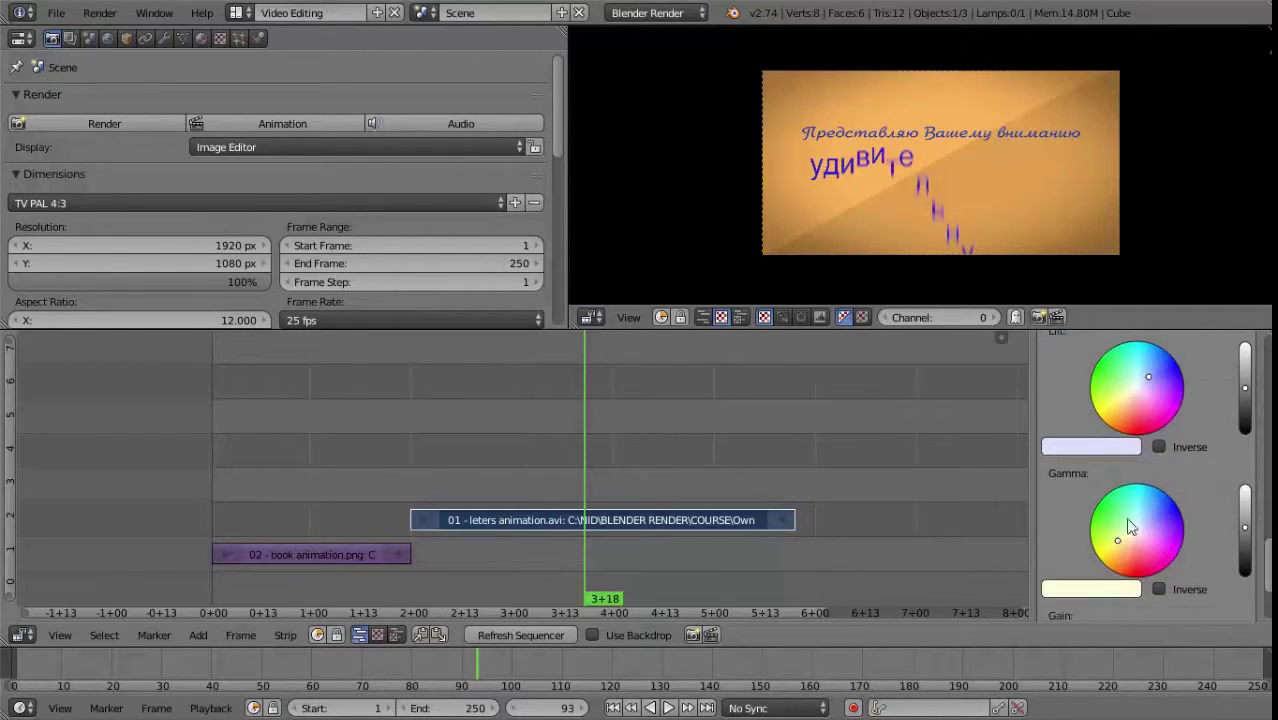
drag(1152, 497, 1149, 441)
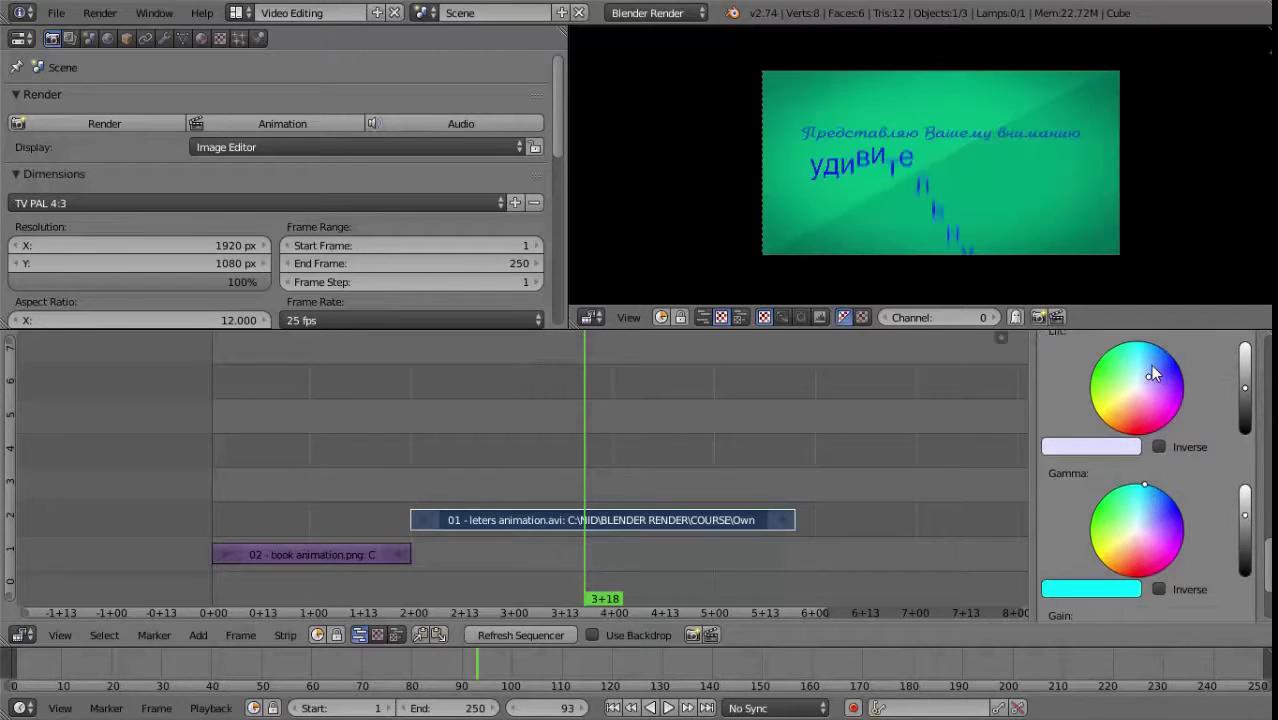
click(1147, 516)
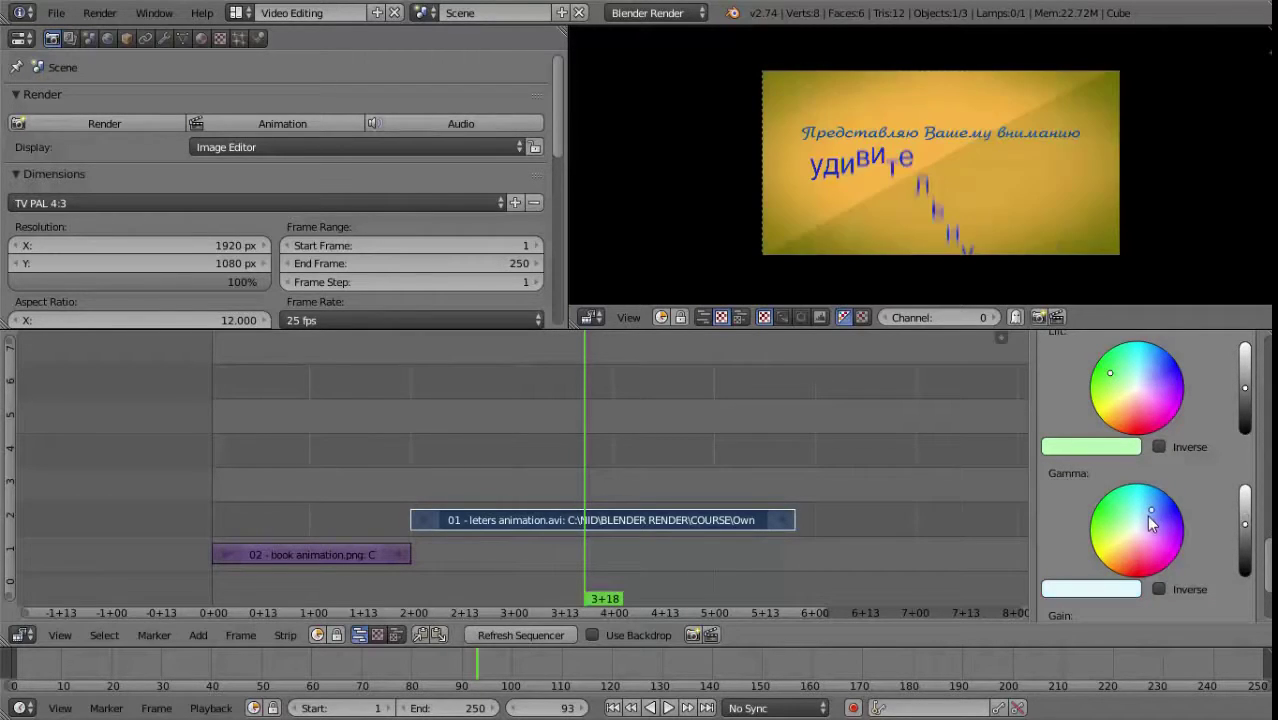
click(1141, 384)
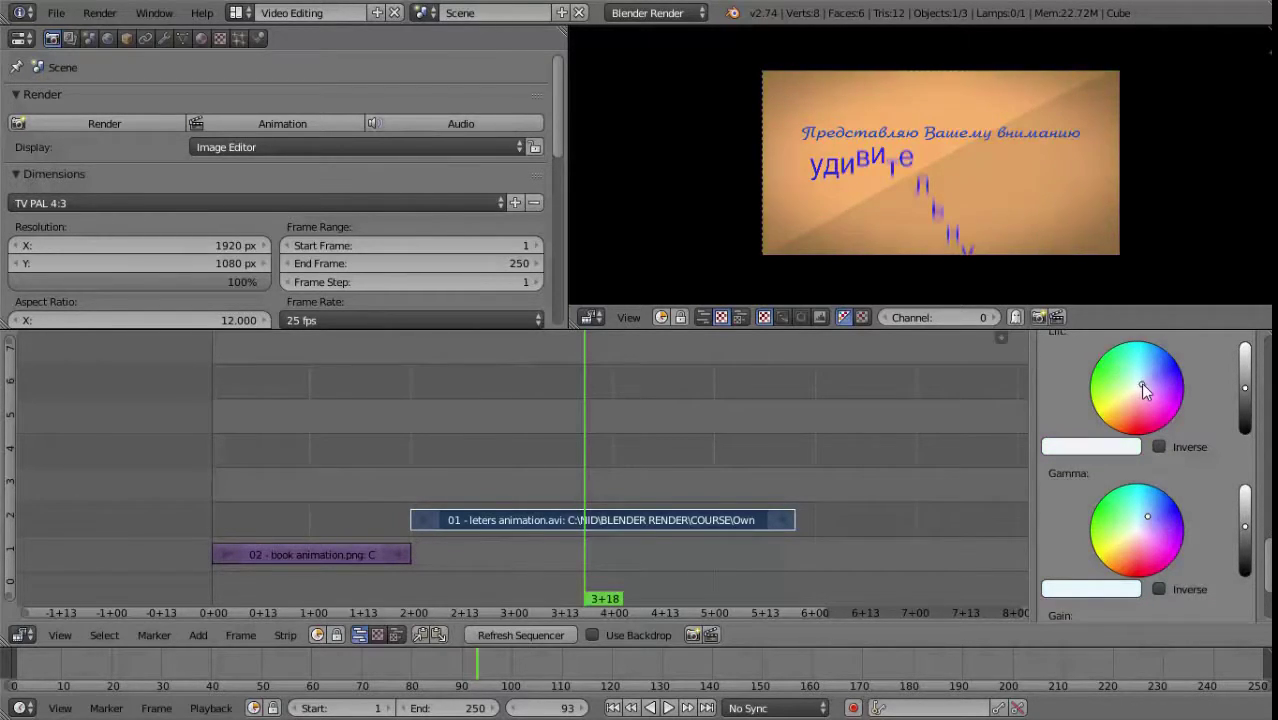
Warm the Gain colour slightly, then delete the Color Balance modifier.
scroll(1140, 480, down, 4)
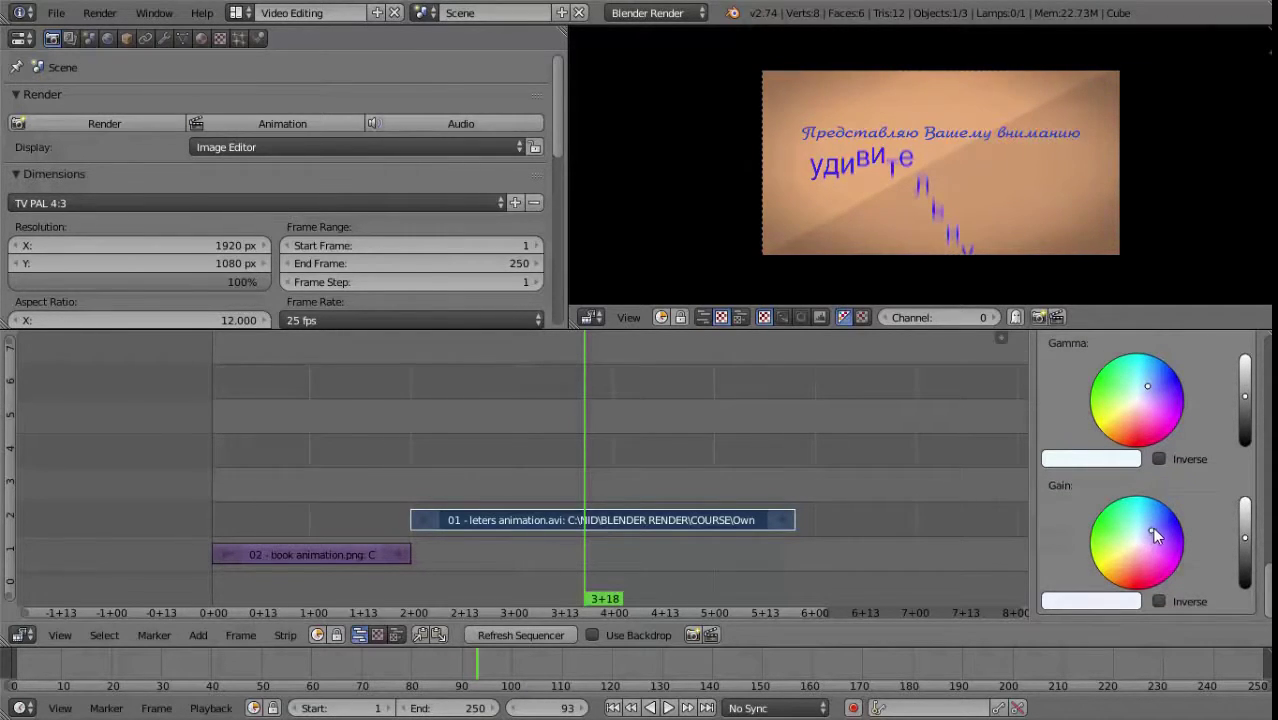
drag(1152, 527, 1156, 523)
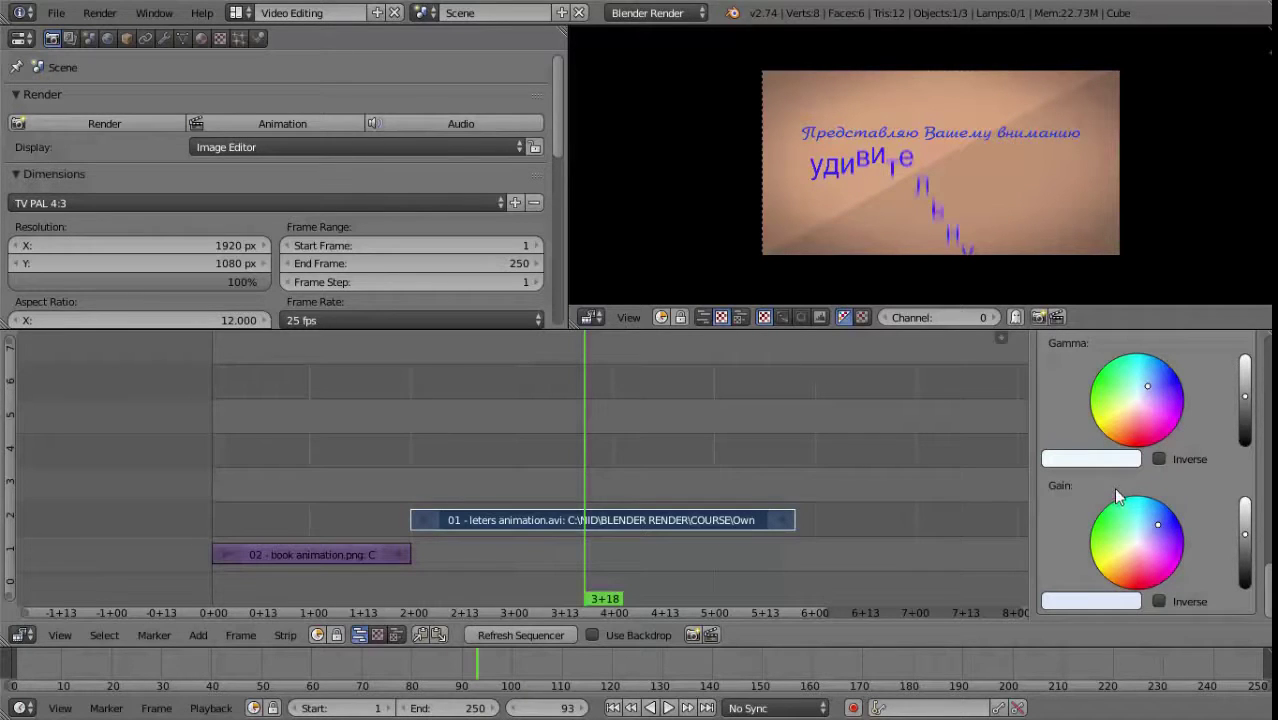
scroll(1262, 578, up, 3)
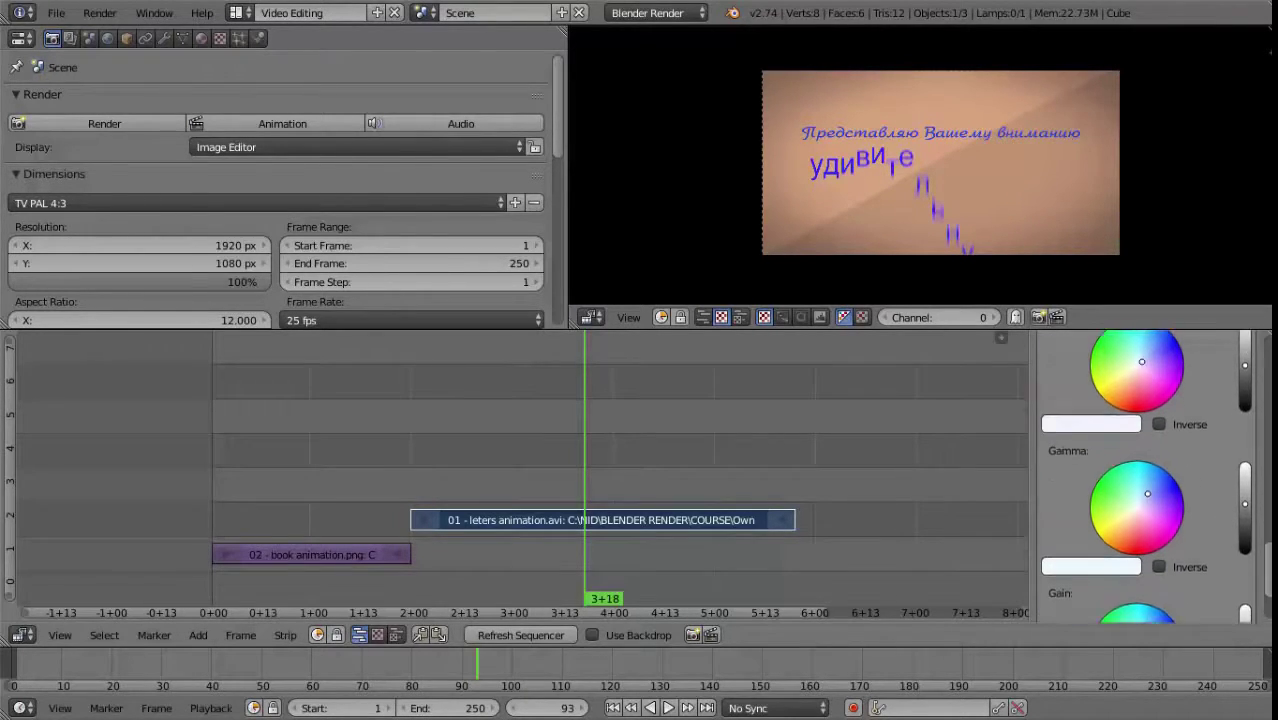
scroll(1262, 578, up, 8)
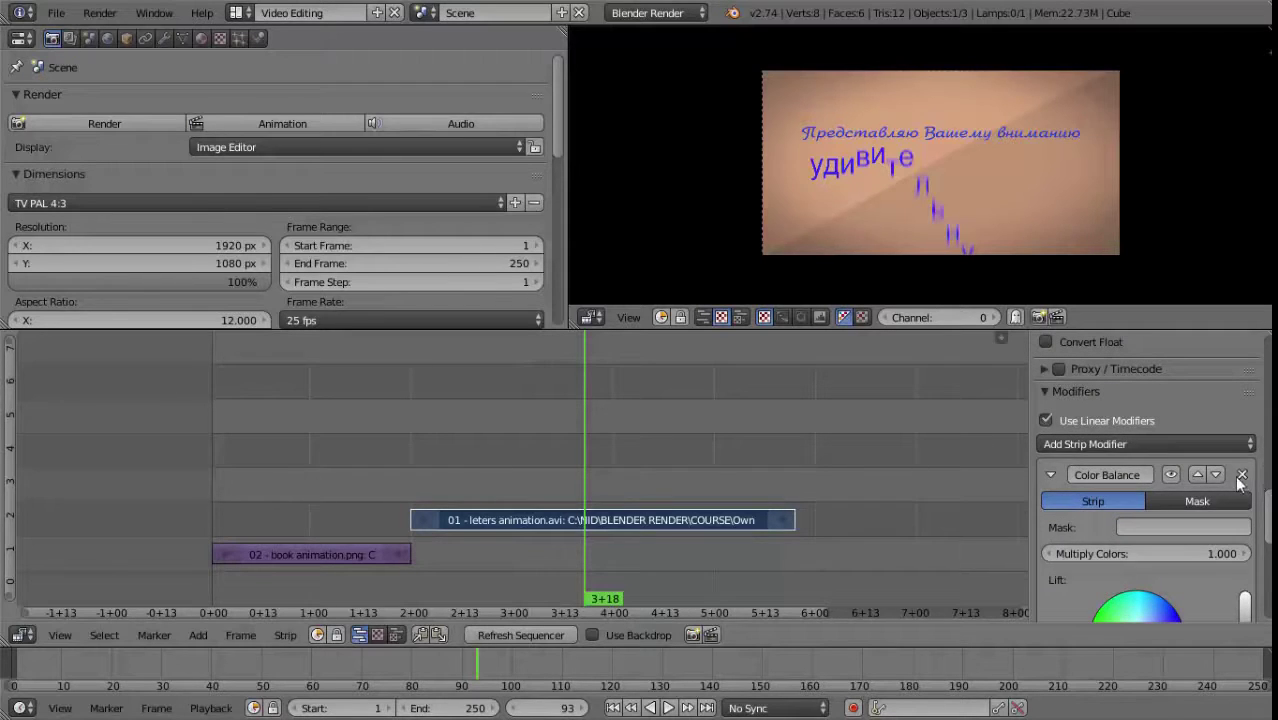
click(1242, 474)
Add a Curves modifier to the letters clip and bend its curve into an S-shape.
click(1100, 444)
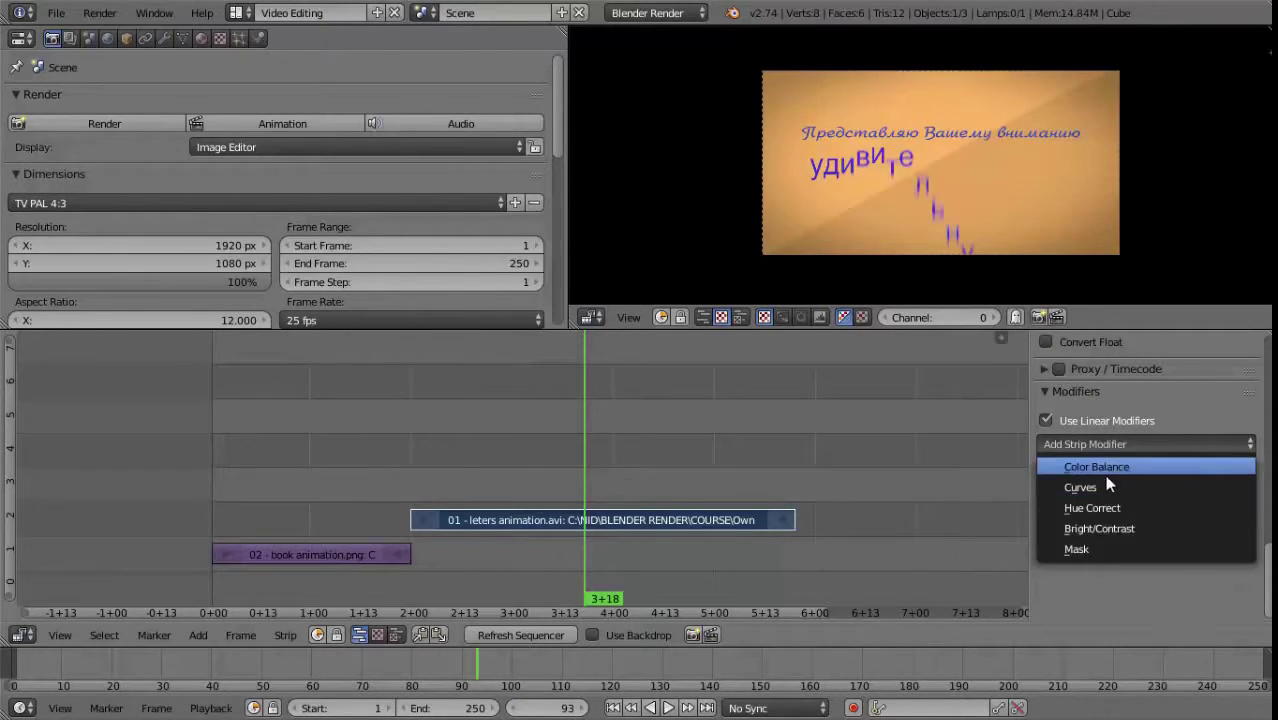
click(1102, 488)
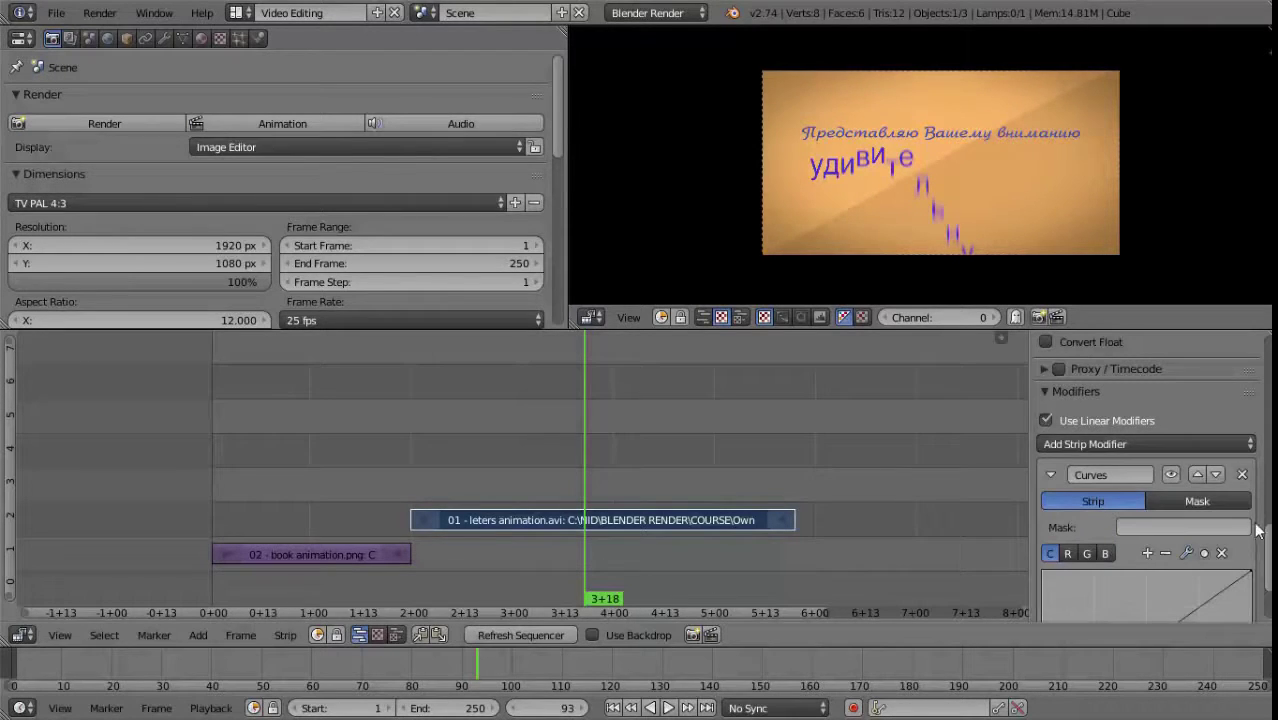
scroll(1200, 540, down, 1)
scroll(1230, 585, down, 2)
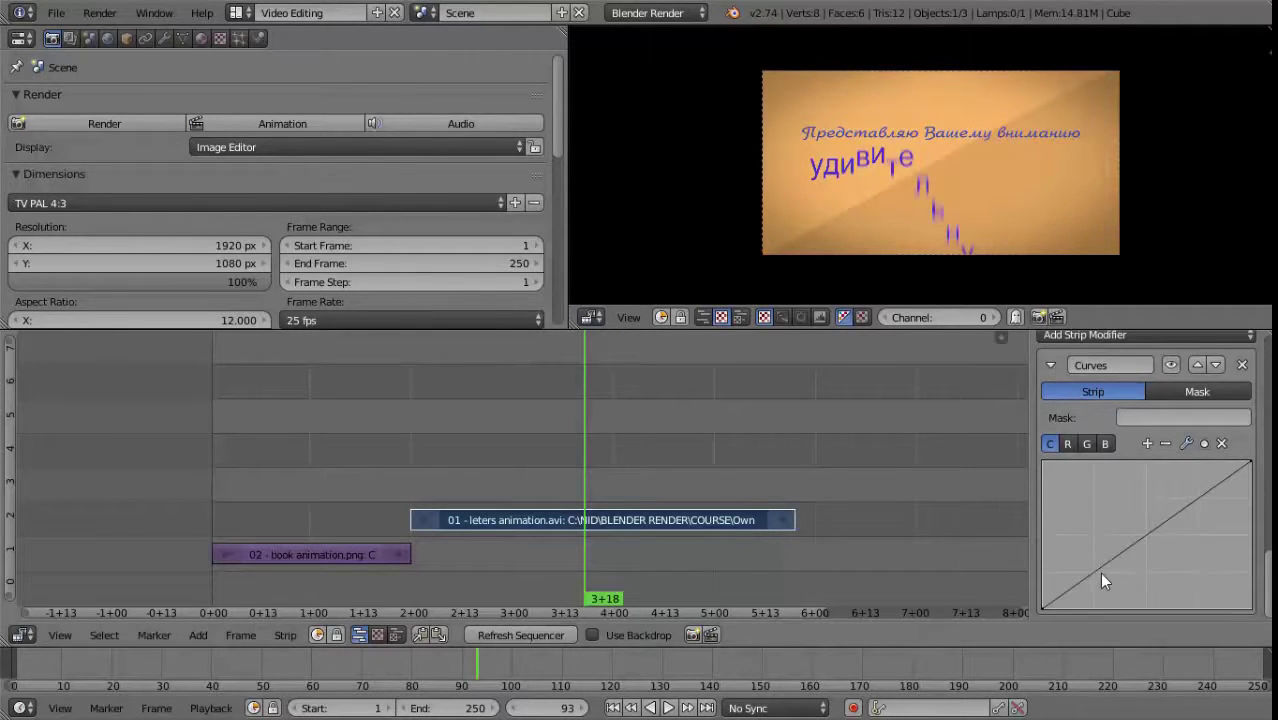
drag(1099, 567, 1108, 579)
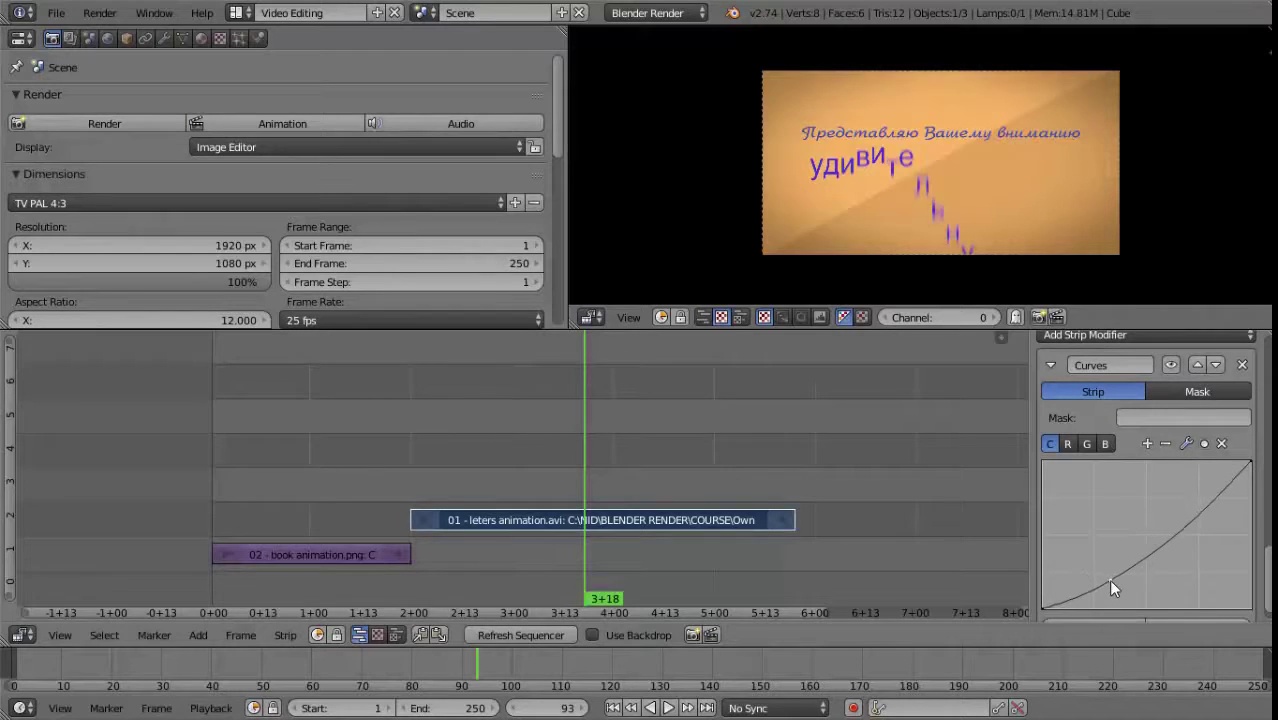
drag(1200, 503, 1183, 493)
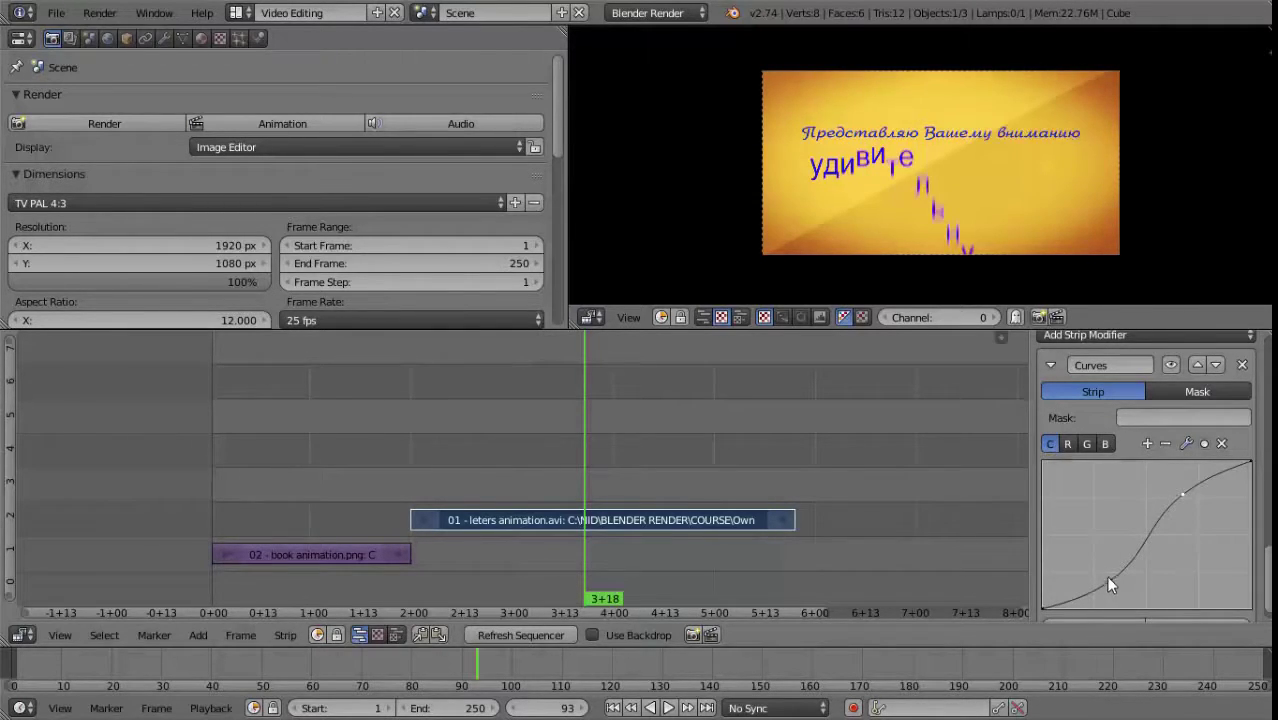
drag(1106, 577, 1092, 573)
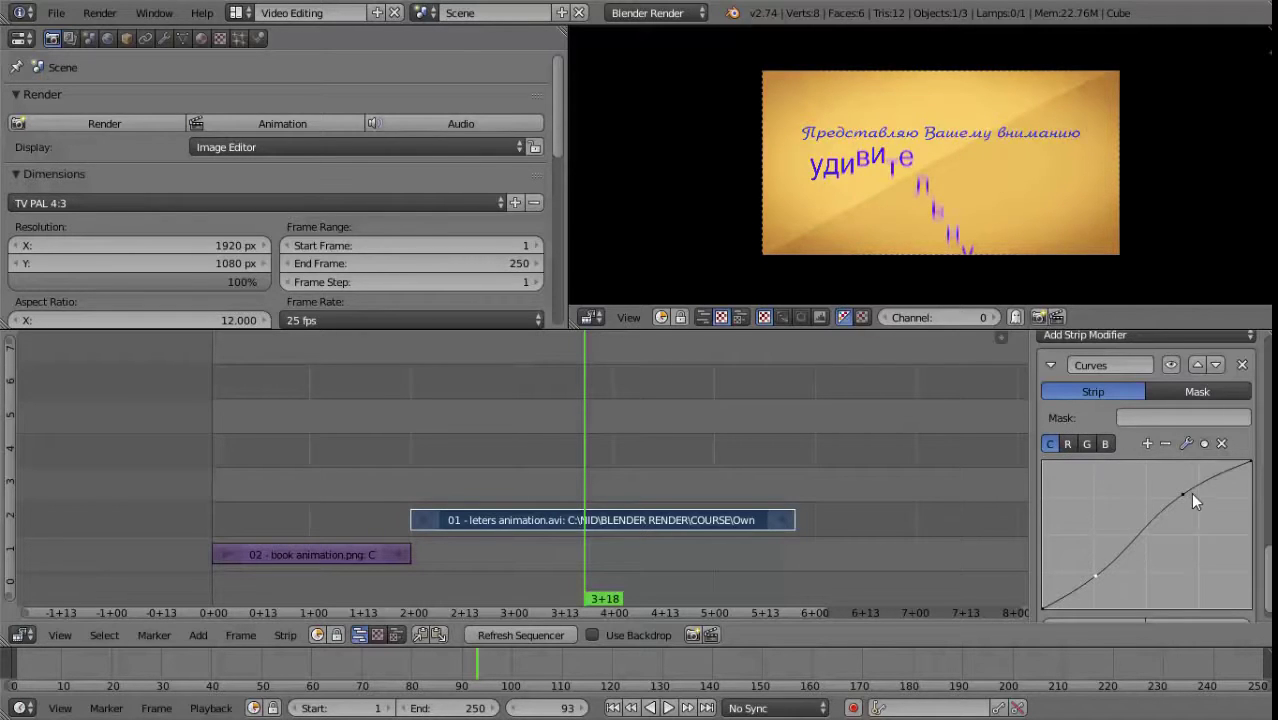
Reshape the upper and lower curve points for a warmer orange look, then remove the Curves modifier.
drag(1184, 493, 1208, 515)
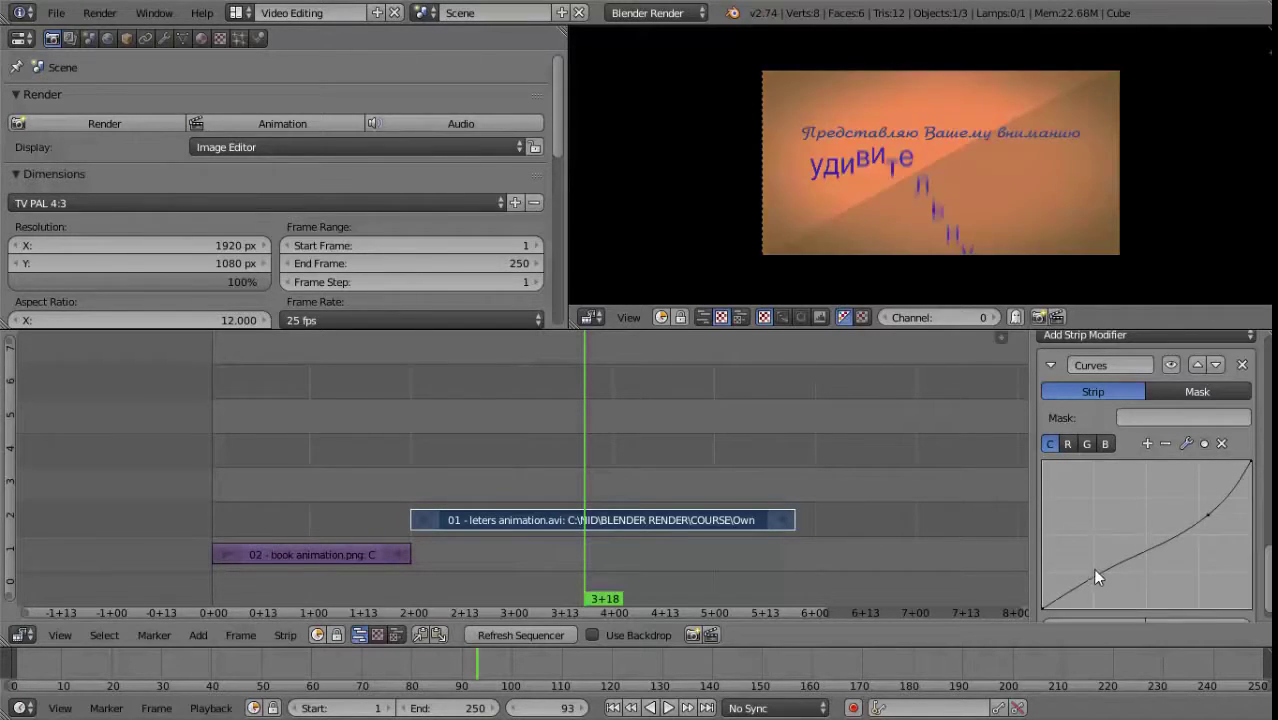
drag(1094, 570, 1114, 582)
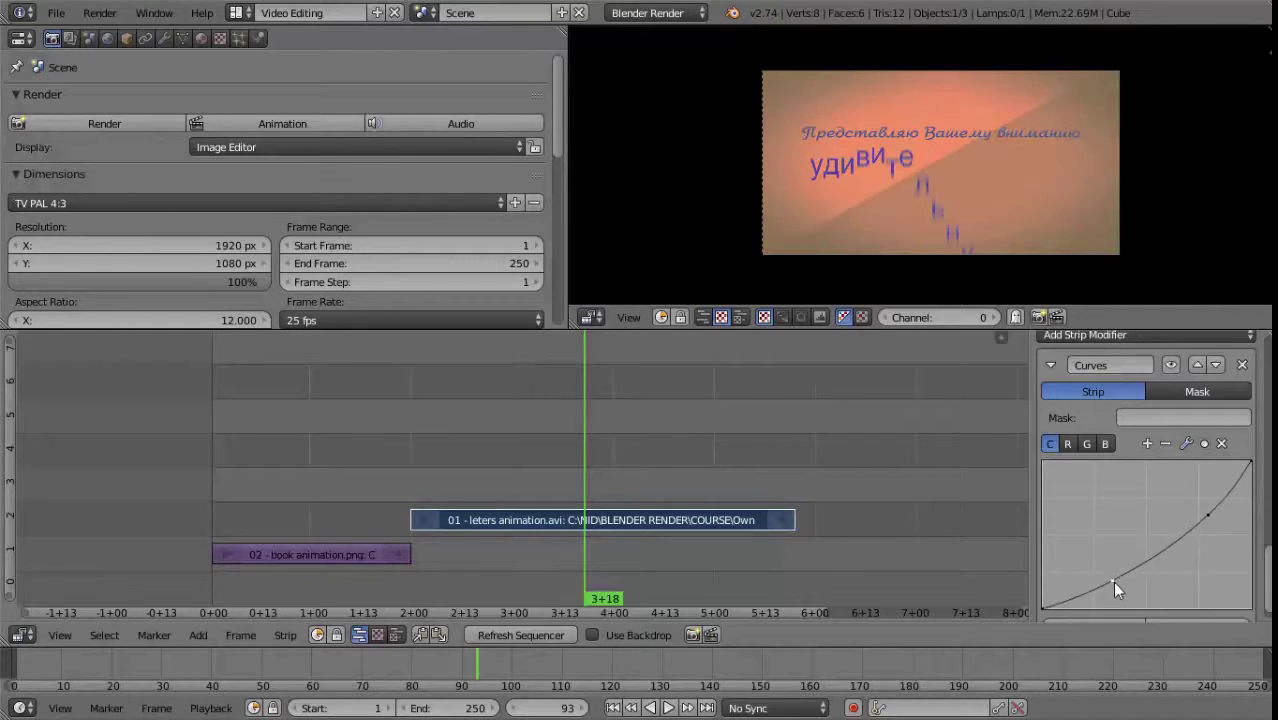
drag(1209, 515, 1204, 507)
scroll(1240, 500, up, 3)
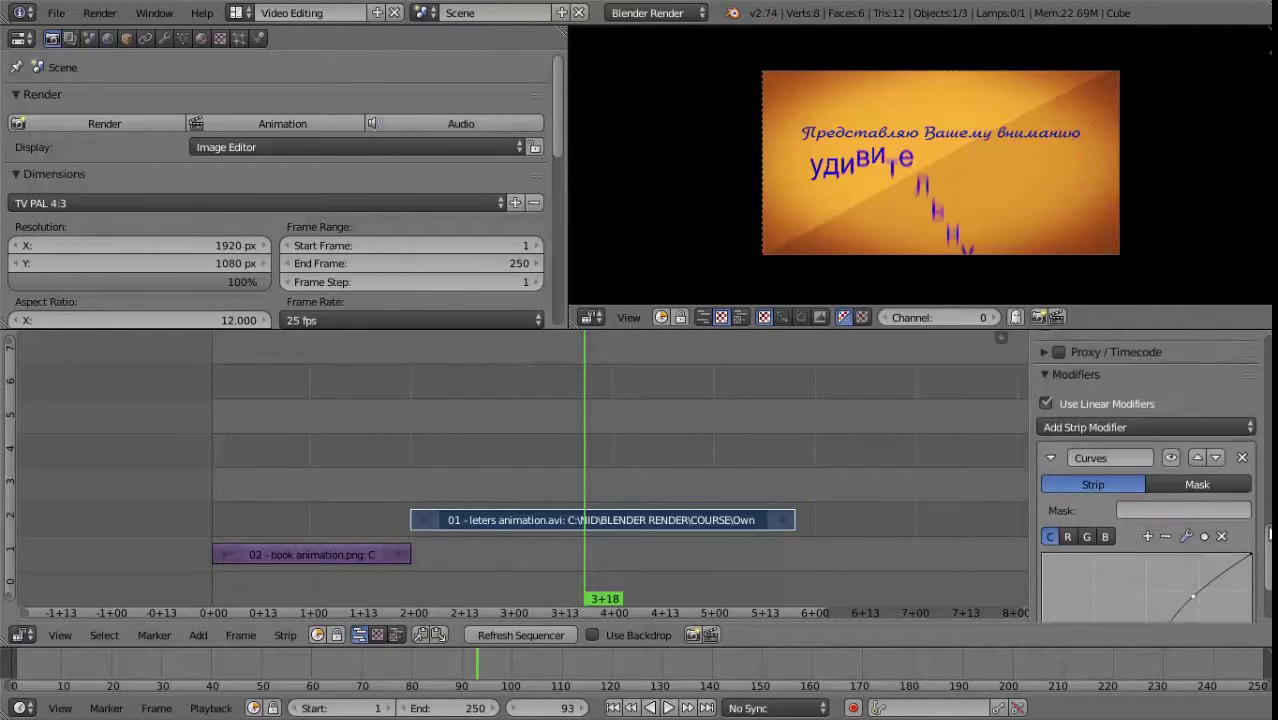
click(1242, 476)
Add a Hue Correct modifier to the letters clip and dip its curve on the left.
click(1141, 447)
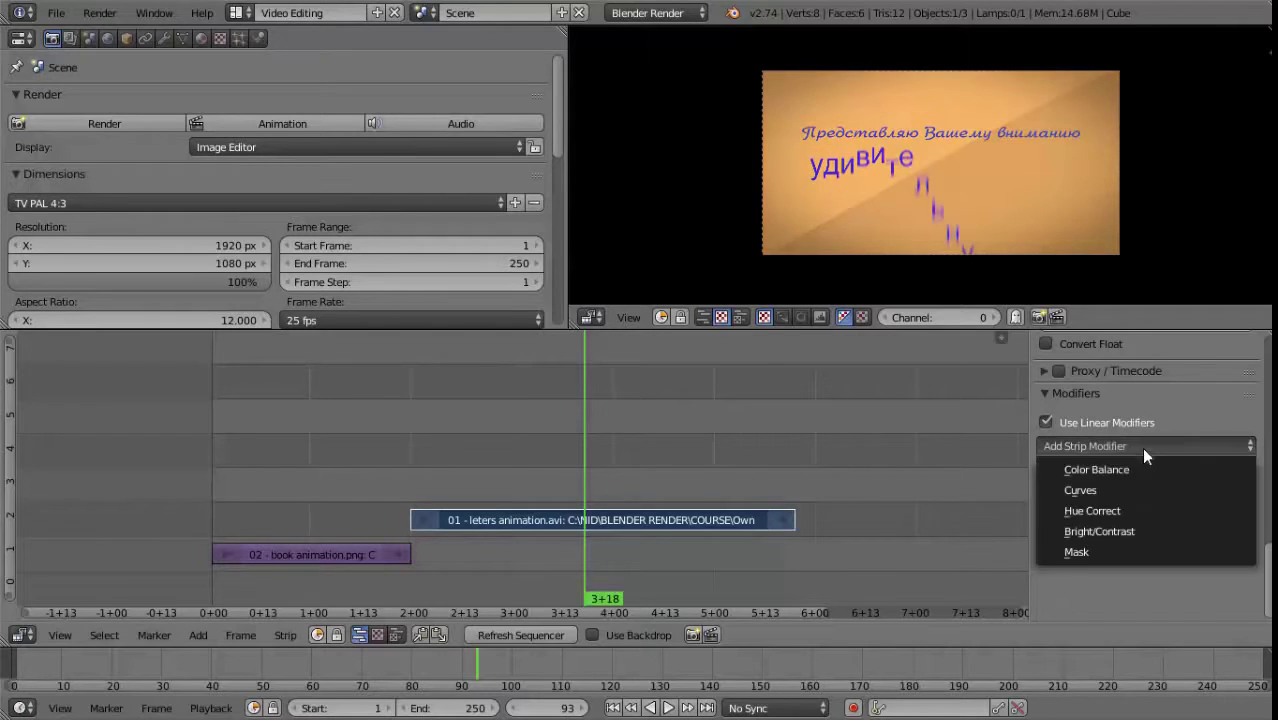
click(1108, 510)
scroll(1240, 530, down, 4)
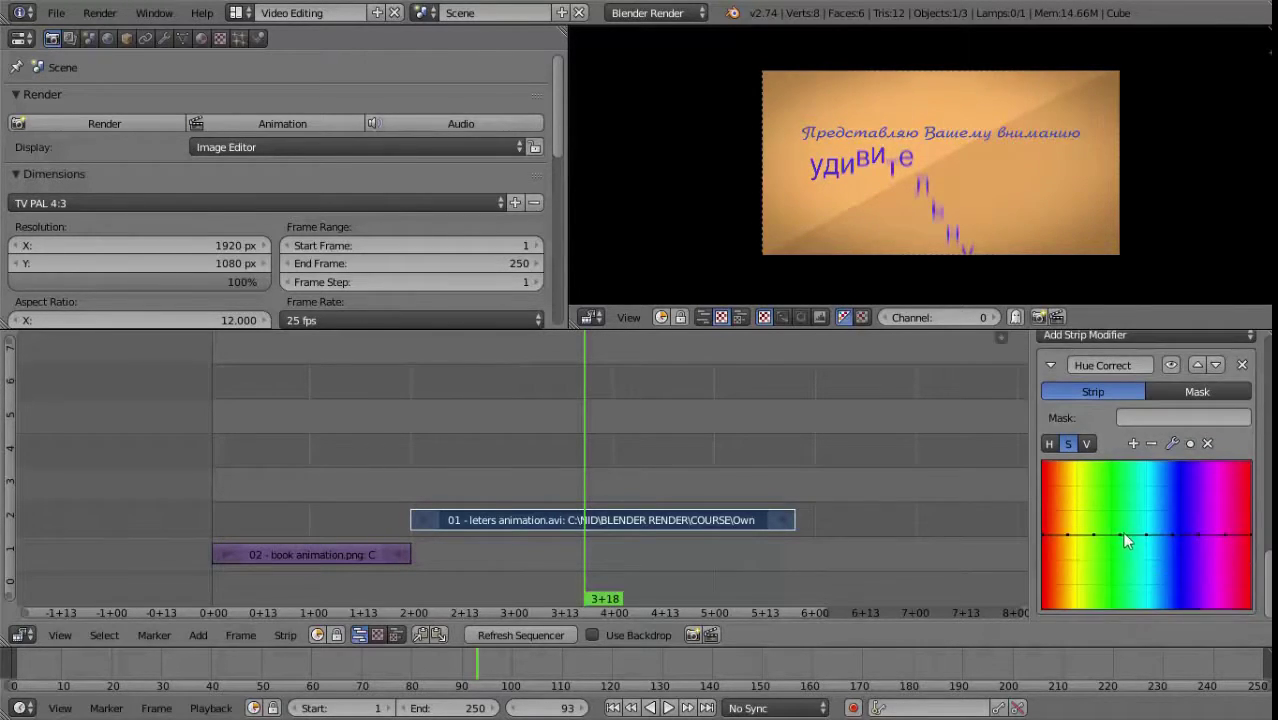
mouse_move(1076, 536)
mouse_down()
mouse_move(1078, 548)
mouse_move(1124, 548)
mouse_up()
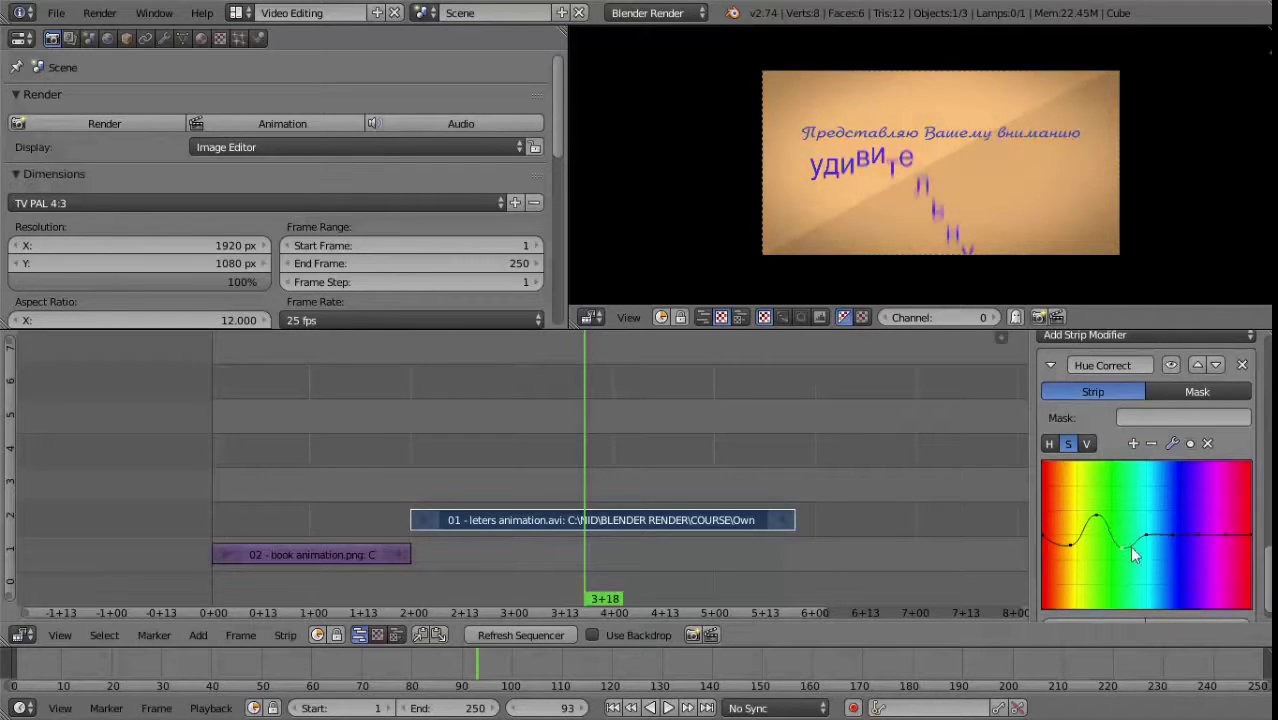
Add another hue curve point pulled downward, then remove the Hue Correct modifier.
scroll(1124, 548, up, 3)
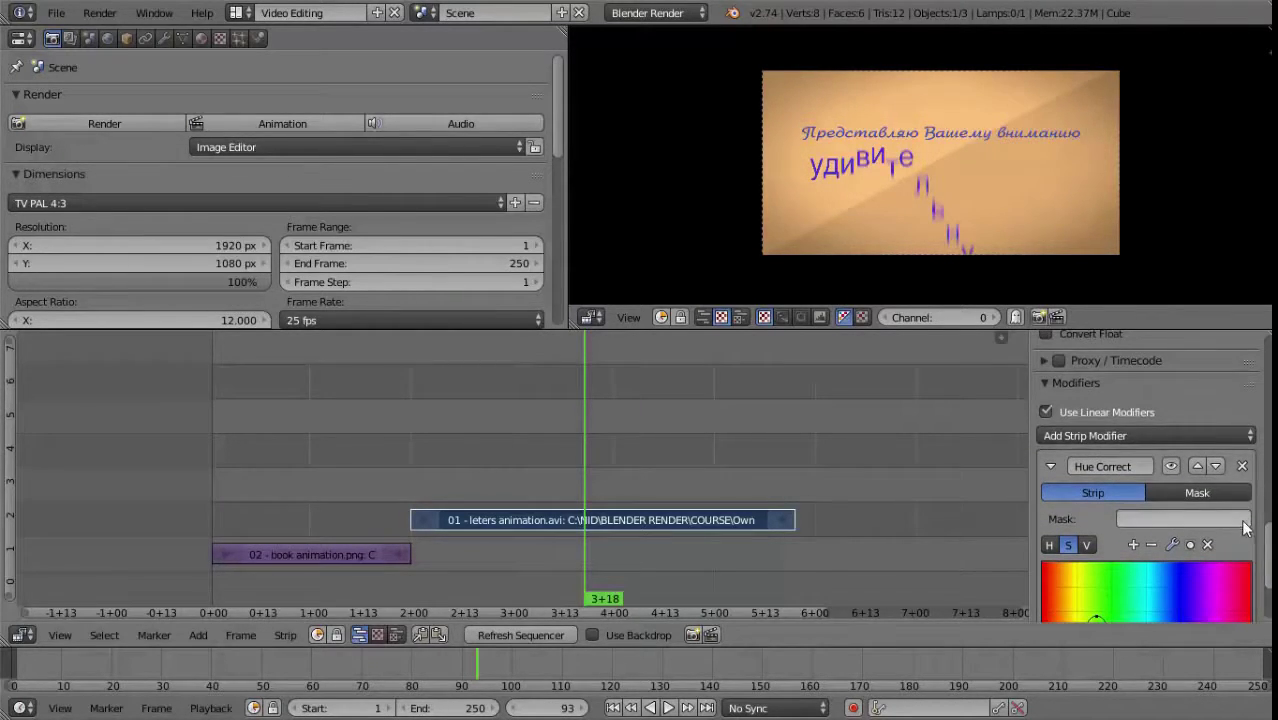
scroll(1096, 615, down, 4)
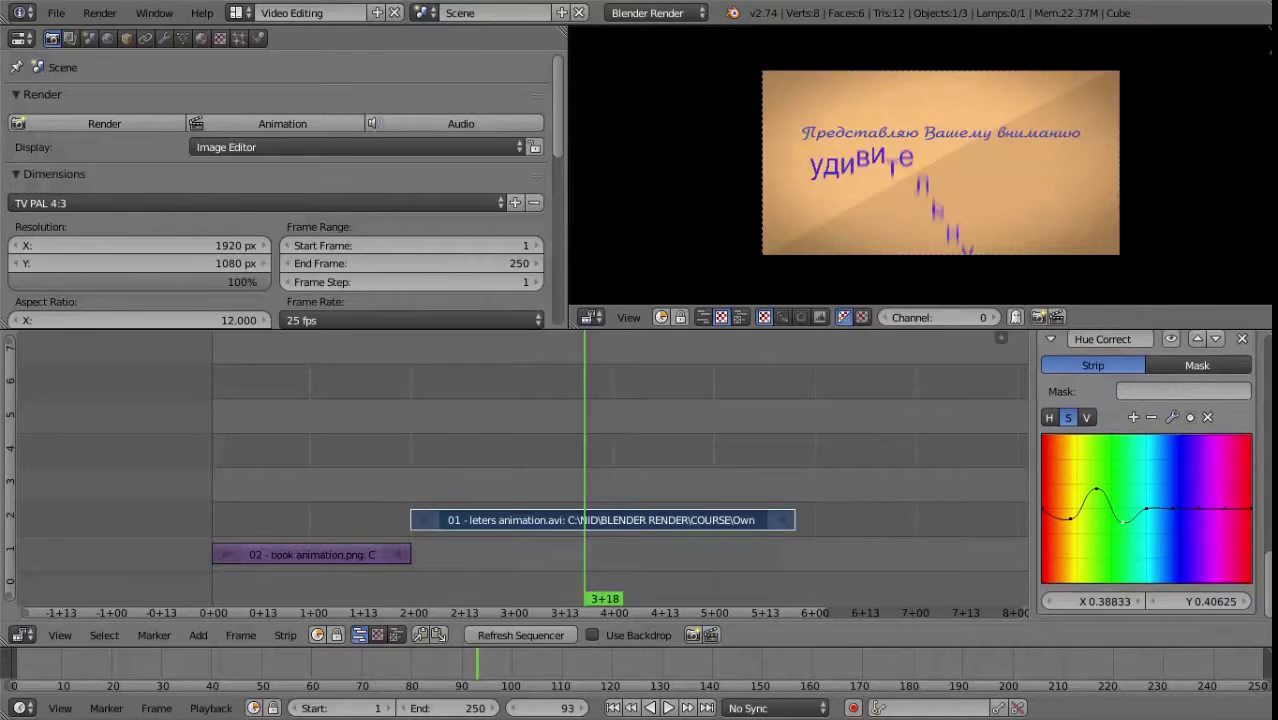
mouse_move(1190, 512)
mouse_down()
mouse_move(1191, 557)
mouse_move(1143, 515)
mouse_up()
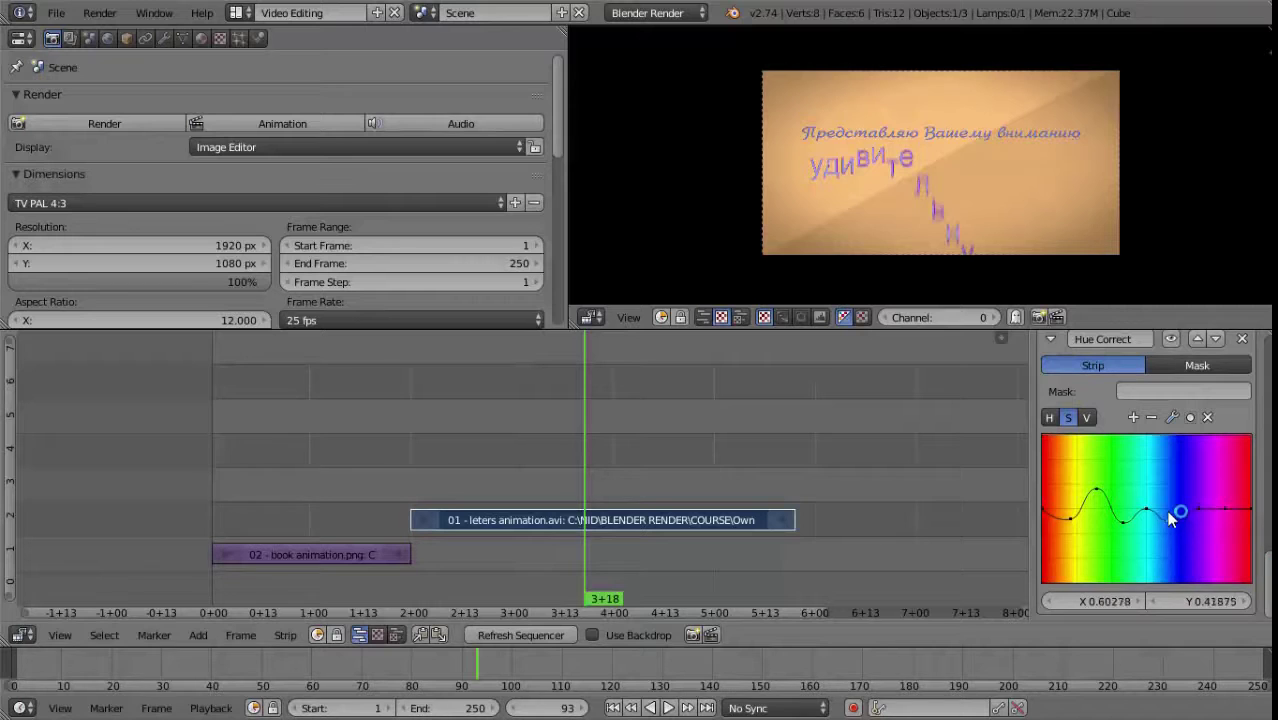
scroll(1250, 550, up, 6)
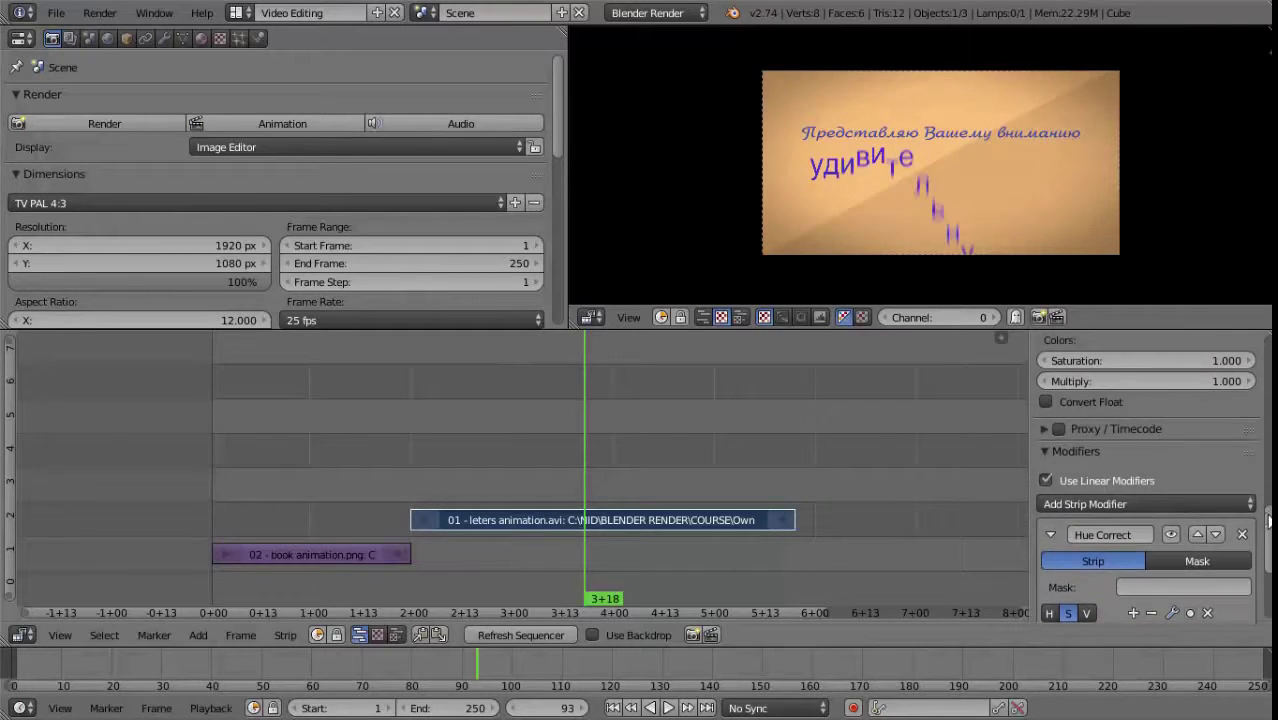
click(1244, 539)
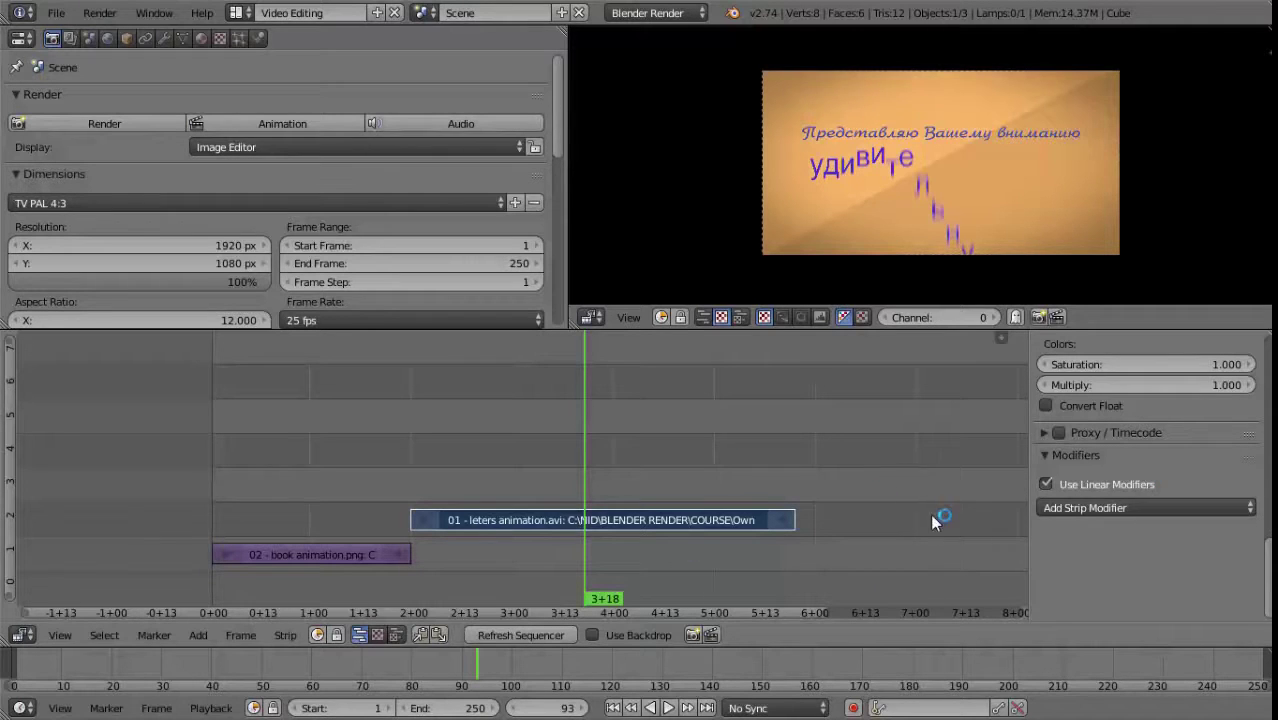
Try a Bright/Contrast modifier at Bright 9.800 and Contrast 23.500, then remove it and reopen the modifier list.
click(1153, 508)
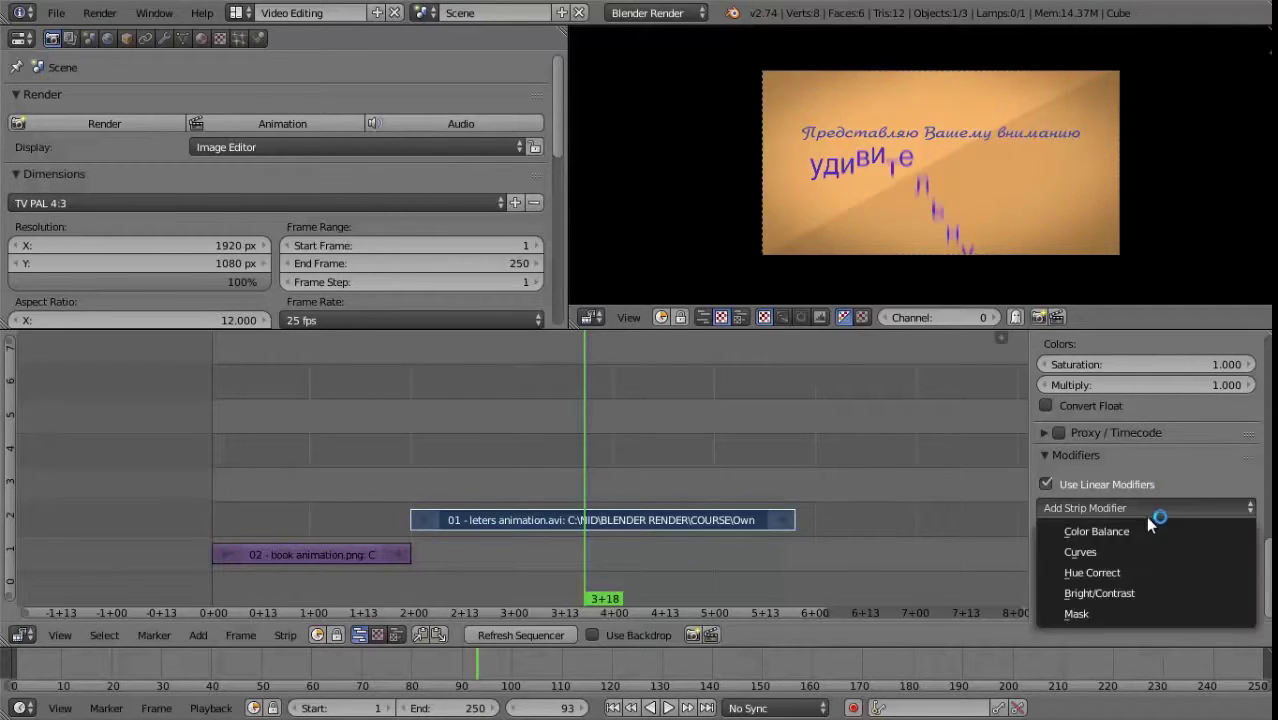
click(1130, 592)
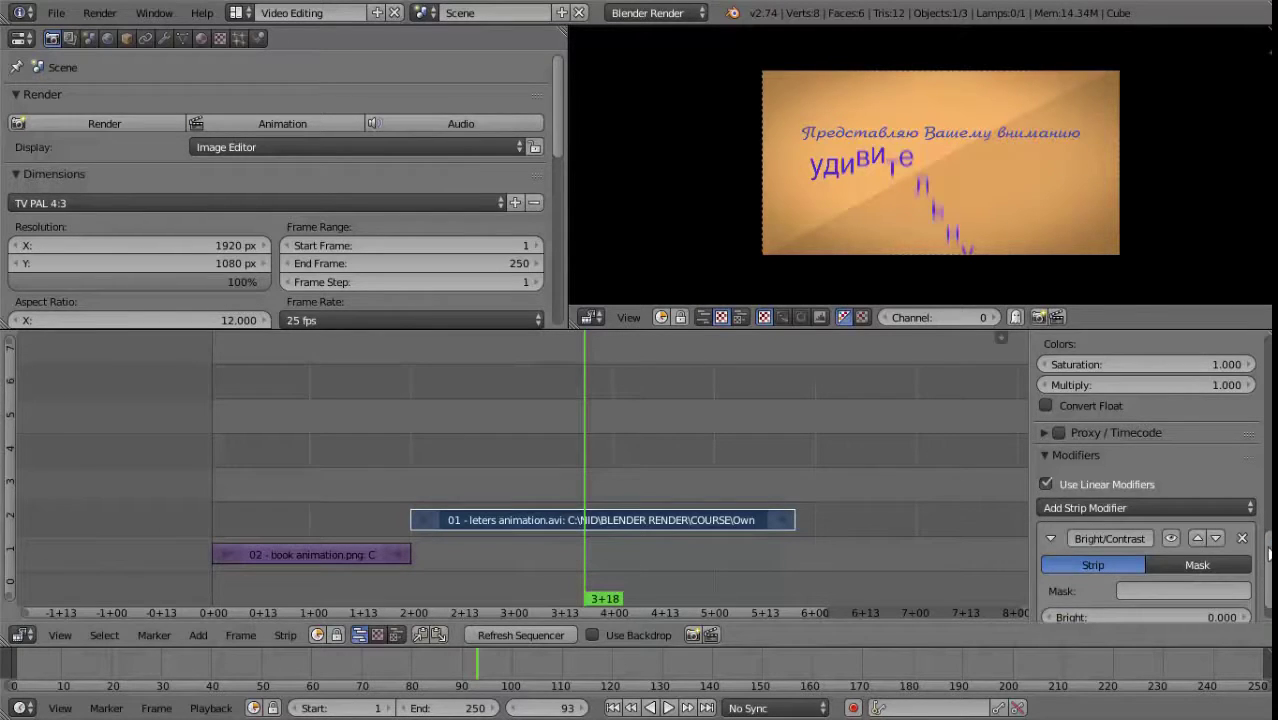
scroll(1148, 600, down, 2)
drag(1130, 580, 1178, 585)
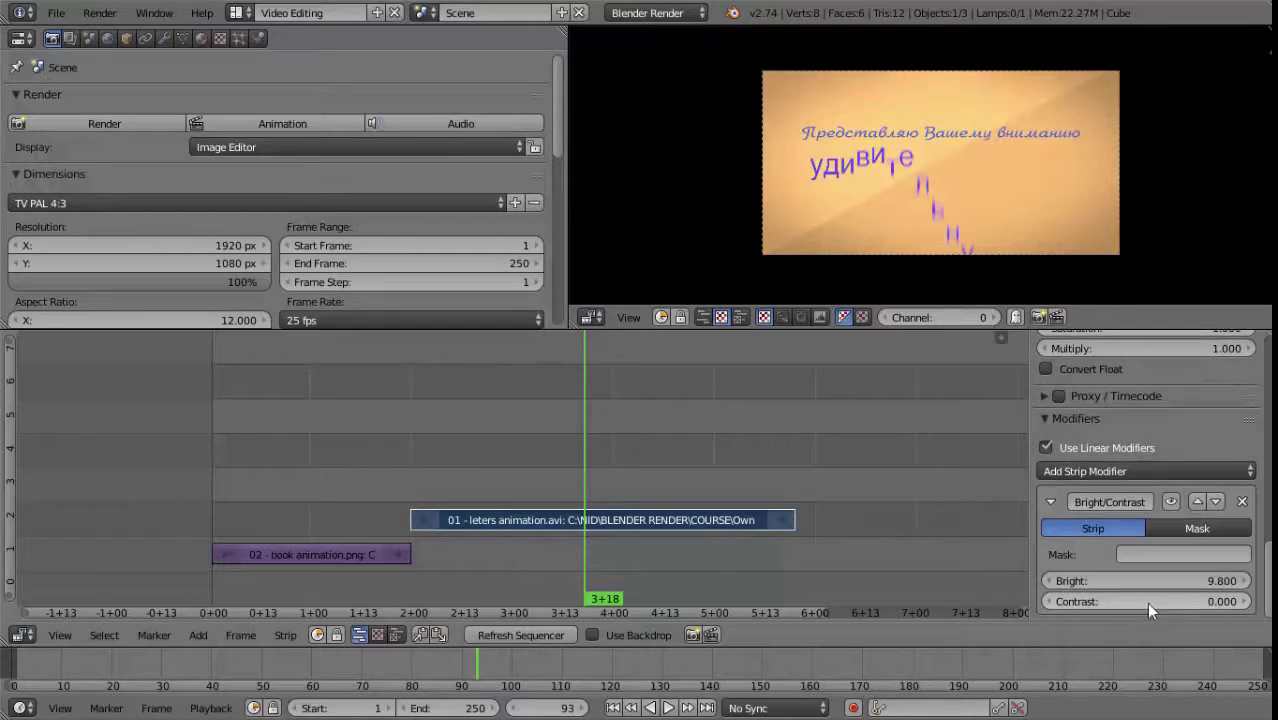
mouse_move(1178, 602)
mouse_down()
mouse_move(1128, 601)
mouse_move(1262, 583)
mouse_move(1200, 578)
mouse_up()
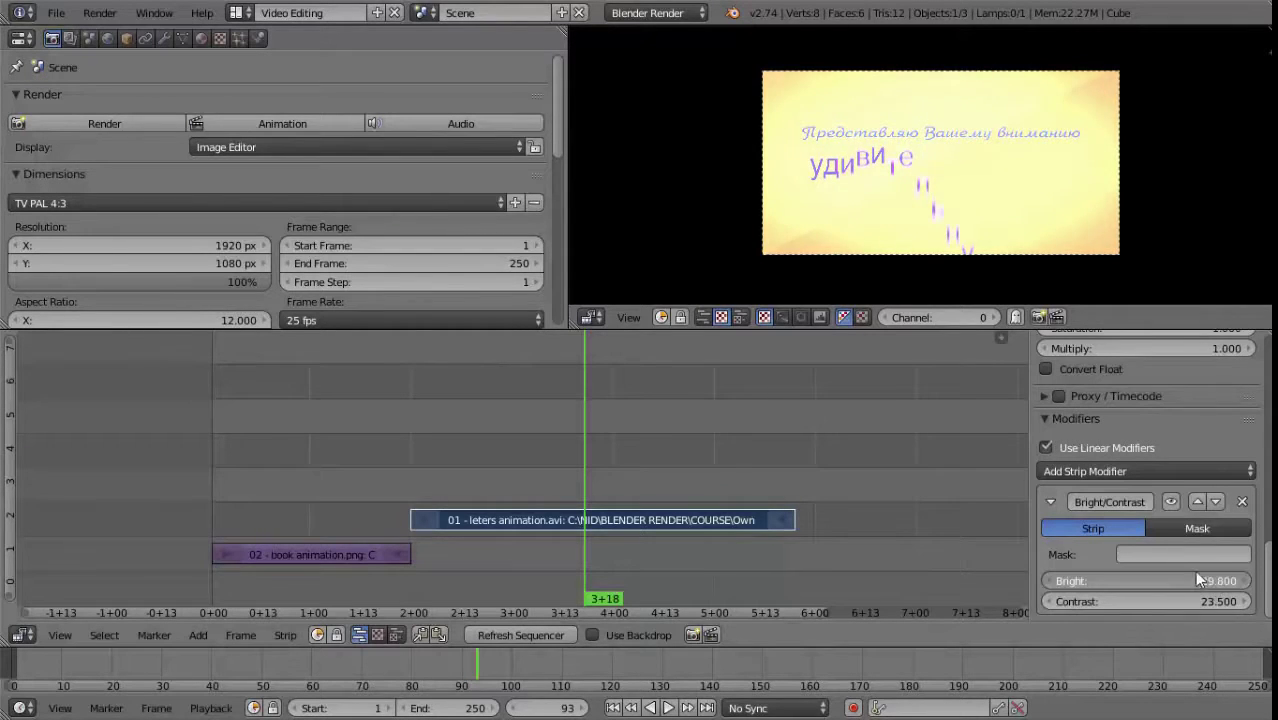
click(1242, 501)
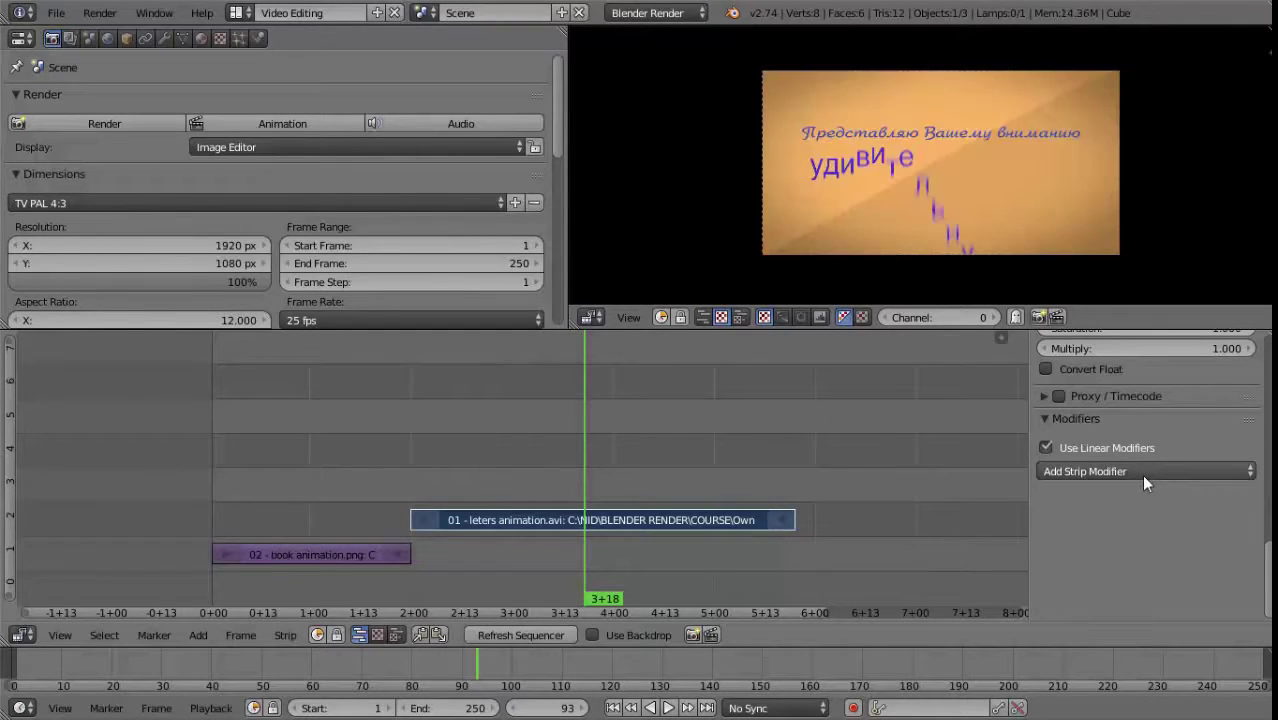
click(1141, 474)
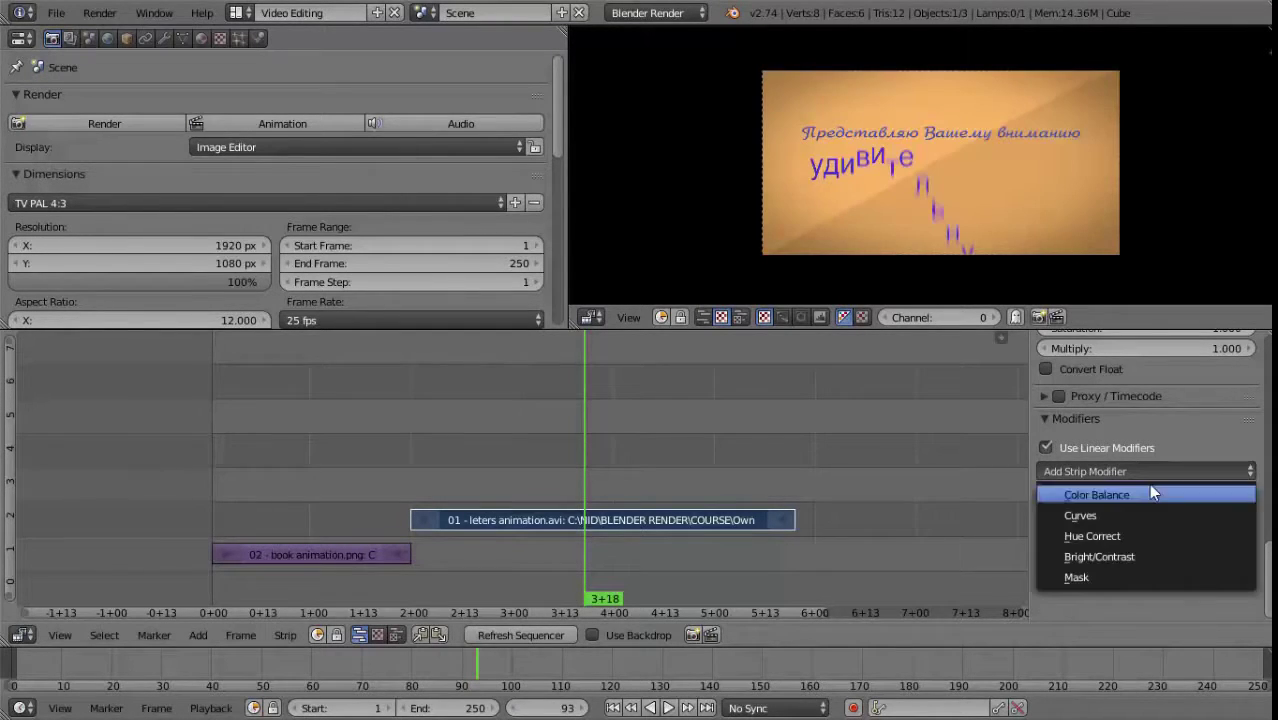
Add a Mask modifier to the letters clip, then remove it again.
click(1090, 577)
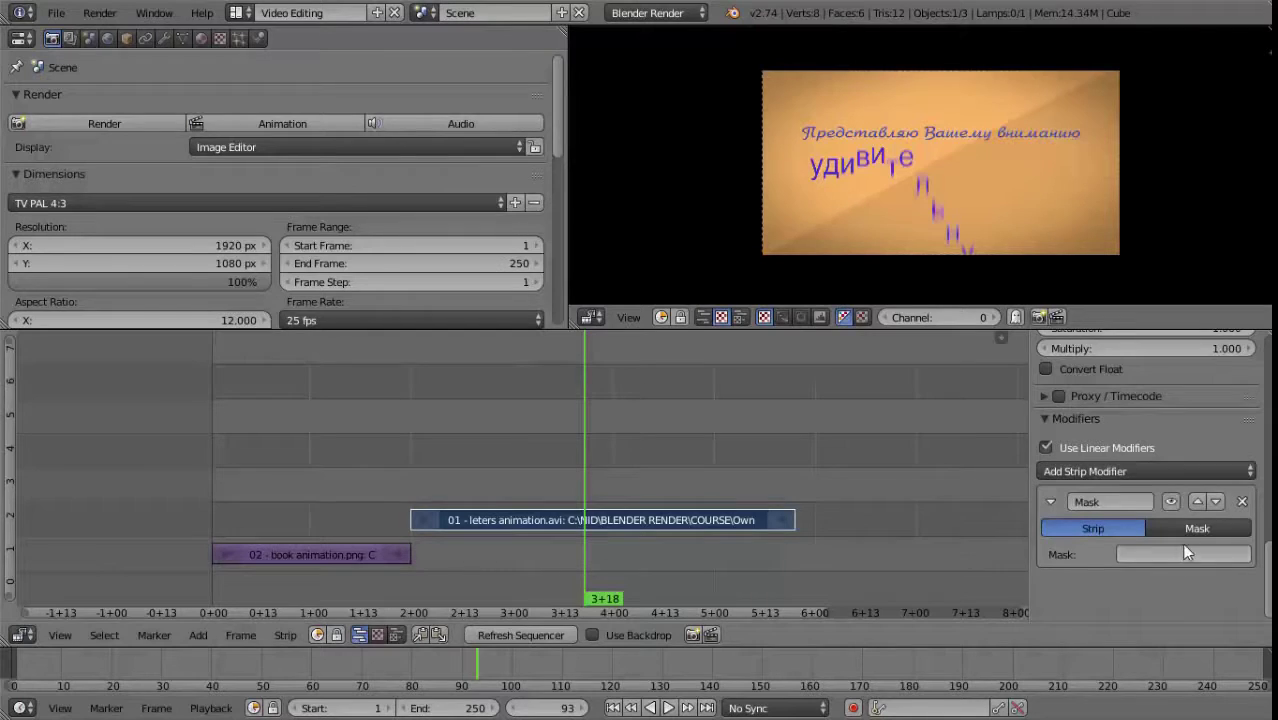
click(1242, 501)
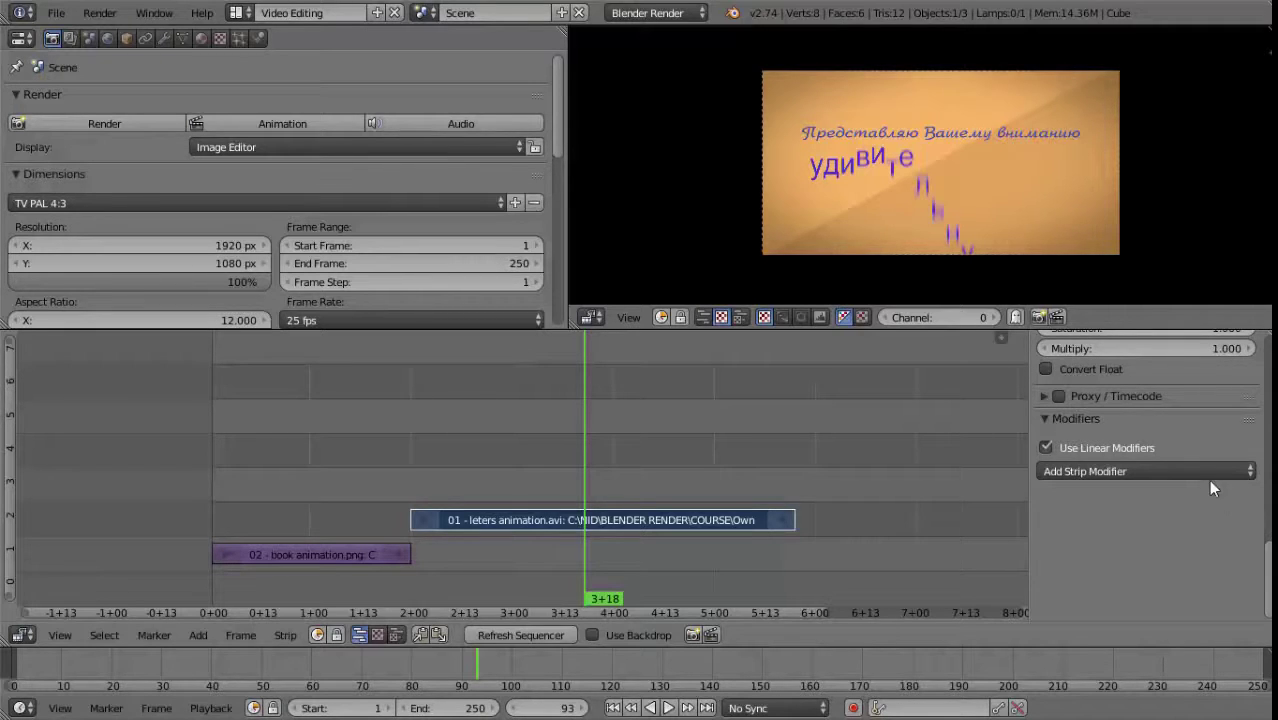
click(1205, 476)
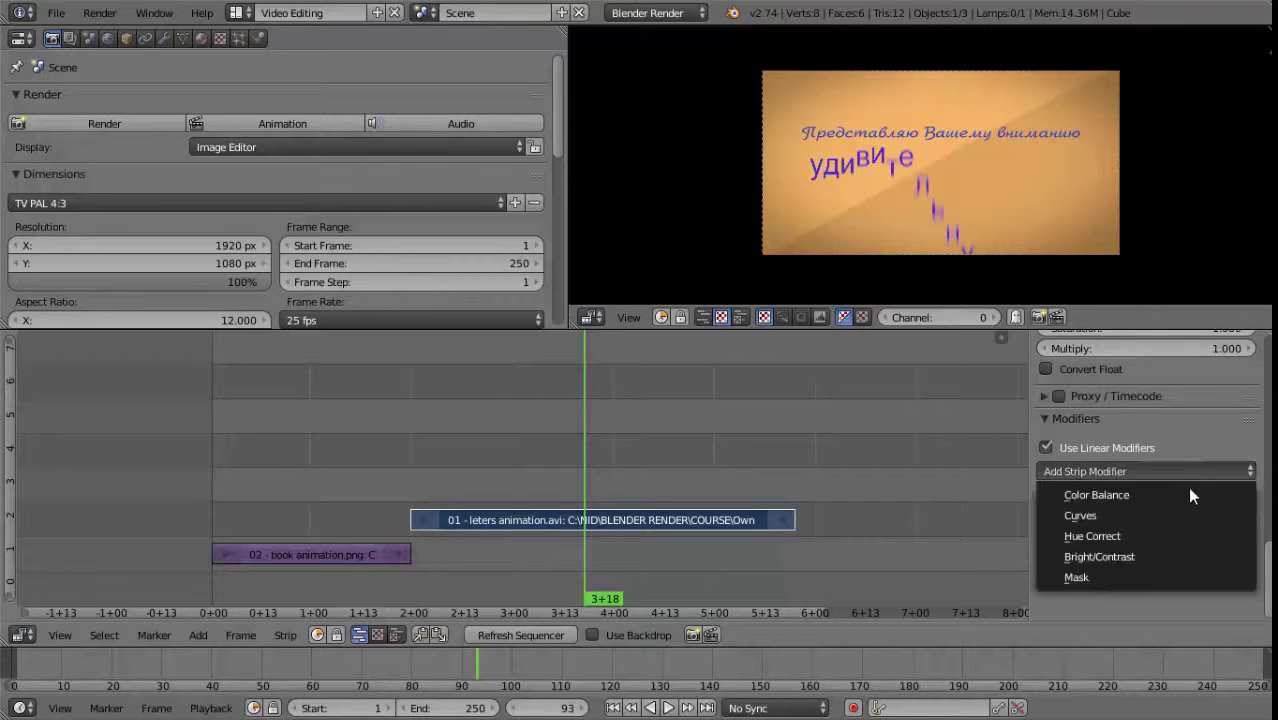
Turn off Use Linear Modifiers and jump to frame 145 at the letters clip's end.
click(1045, 448)
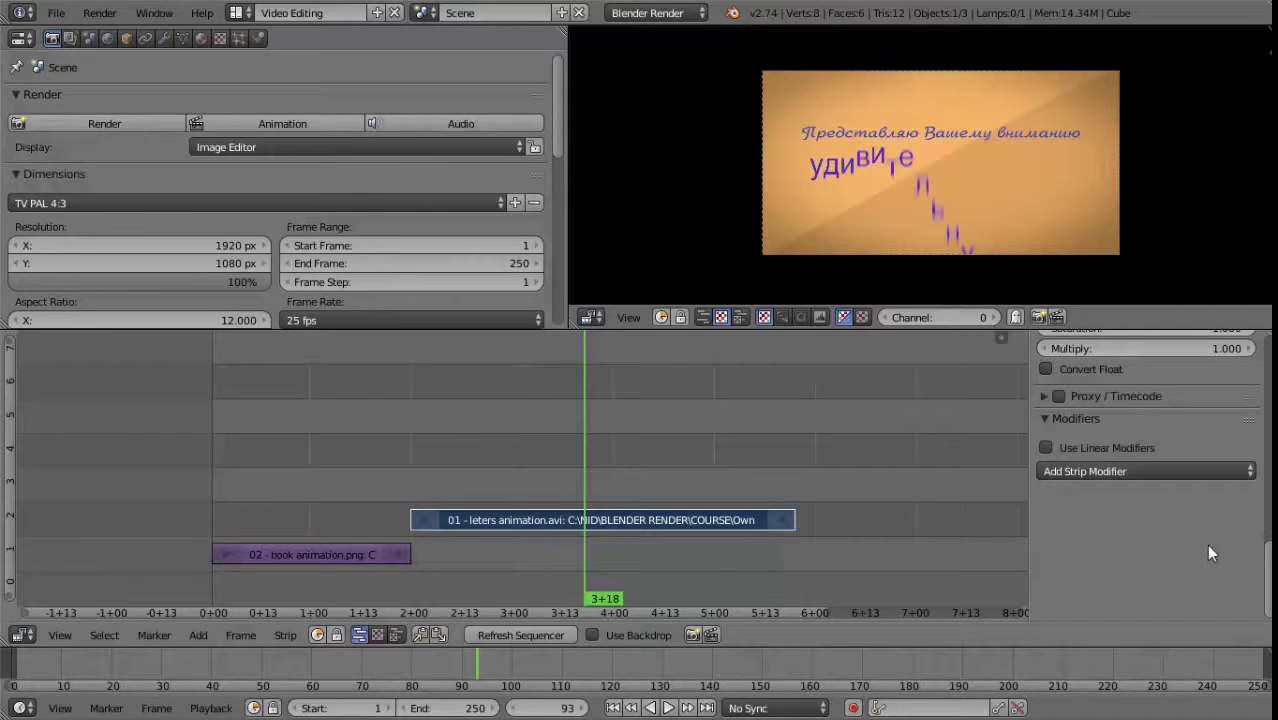
scroll(1150, 560, up, 3)
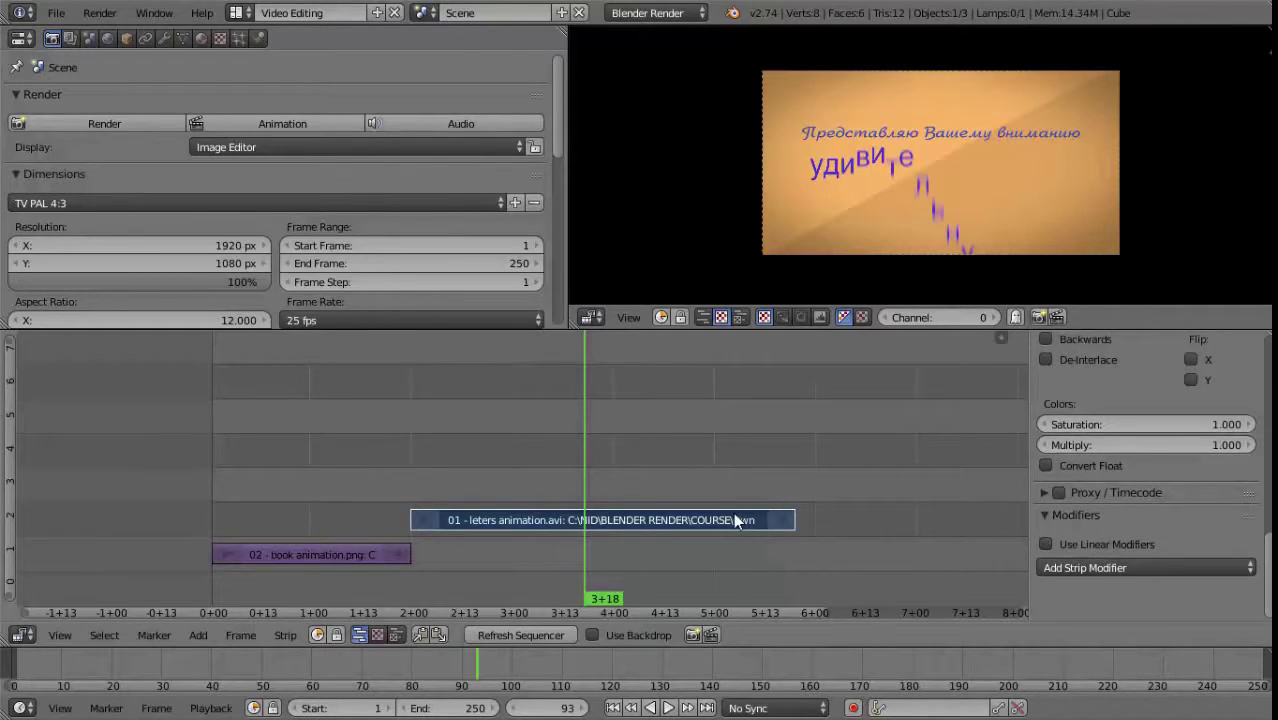
key(Page_Up)
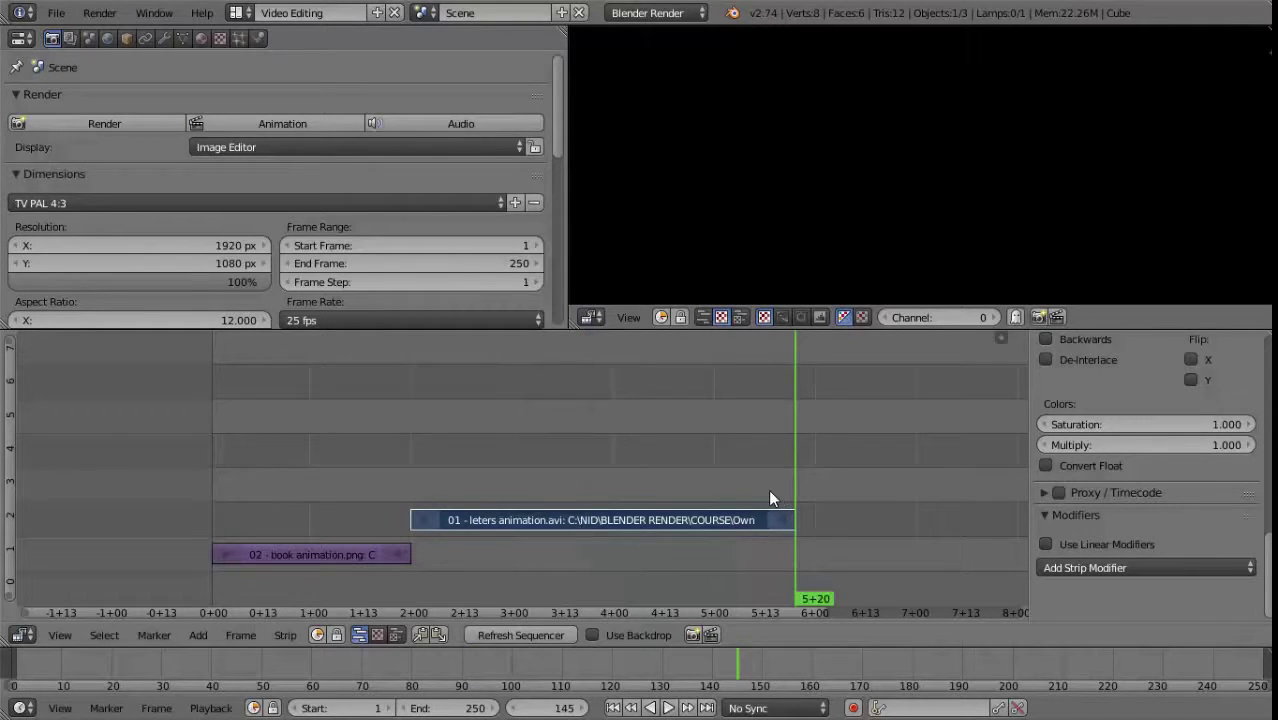
At frame 137, add '02 - book animation.avi' as a new movie strip.
click(762, 490)
key(shift+a)
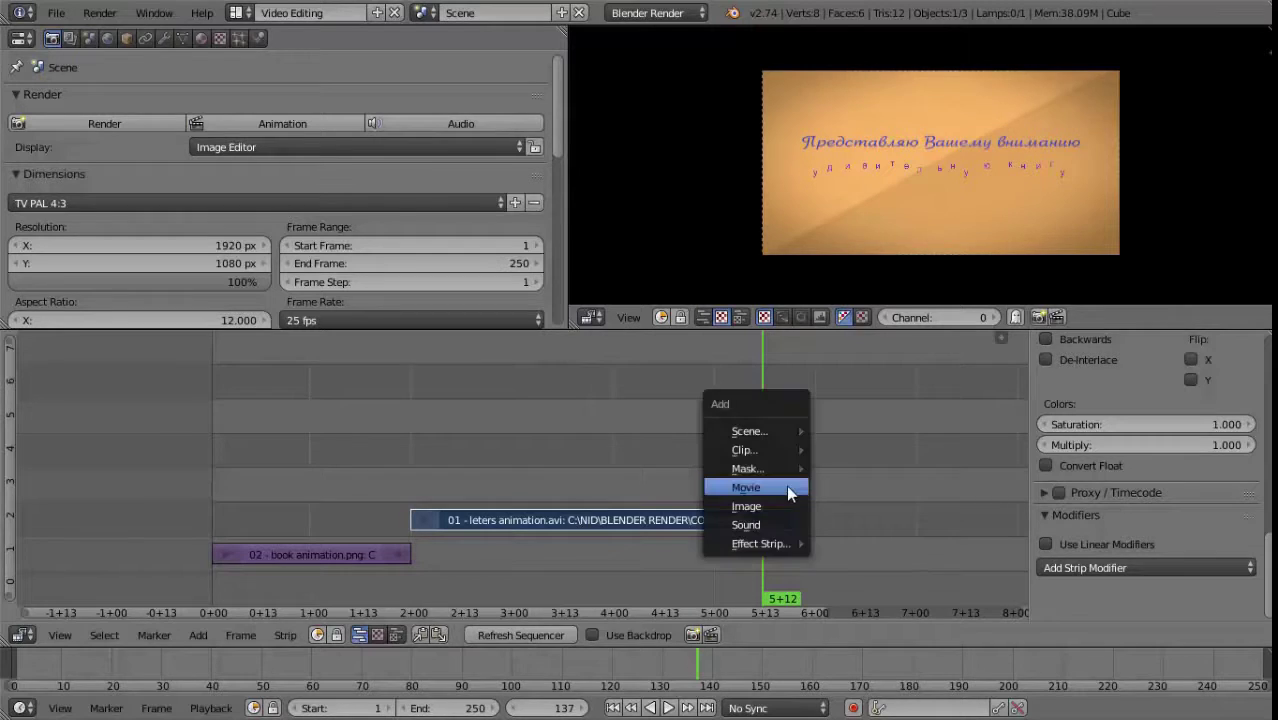
click(767, 487)
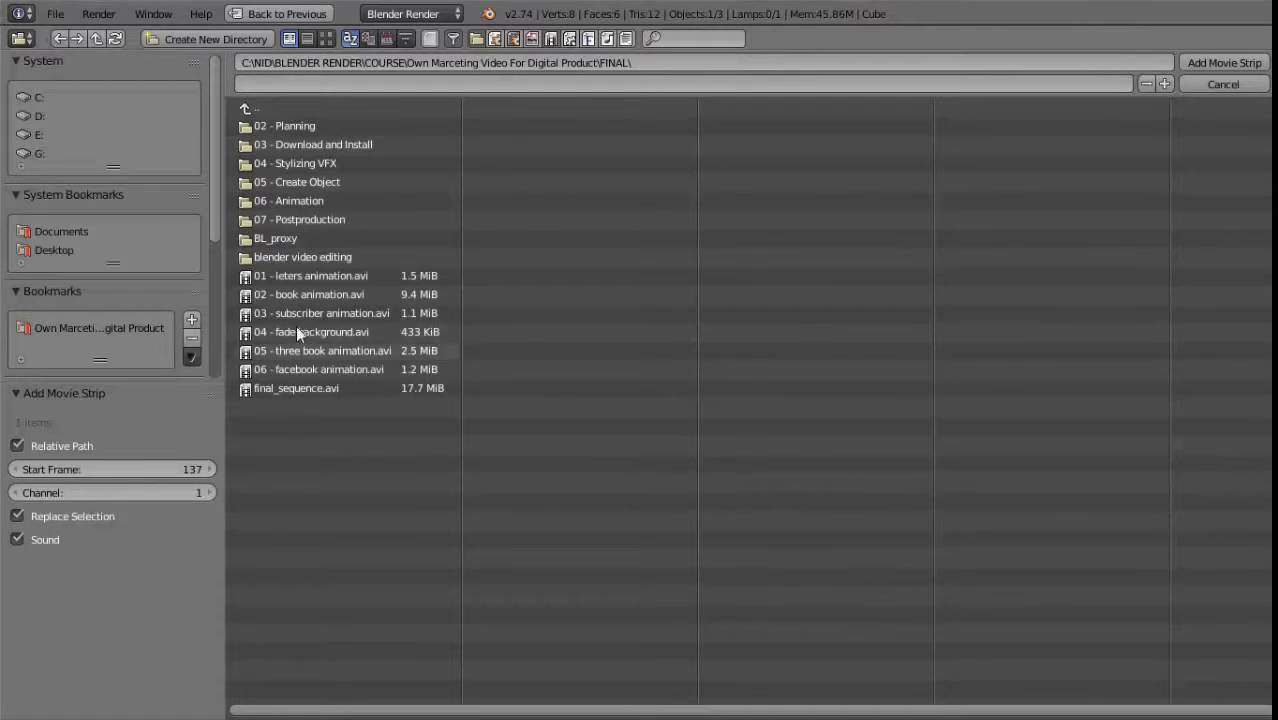
click(294, 295)
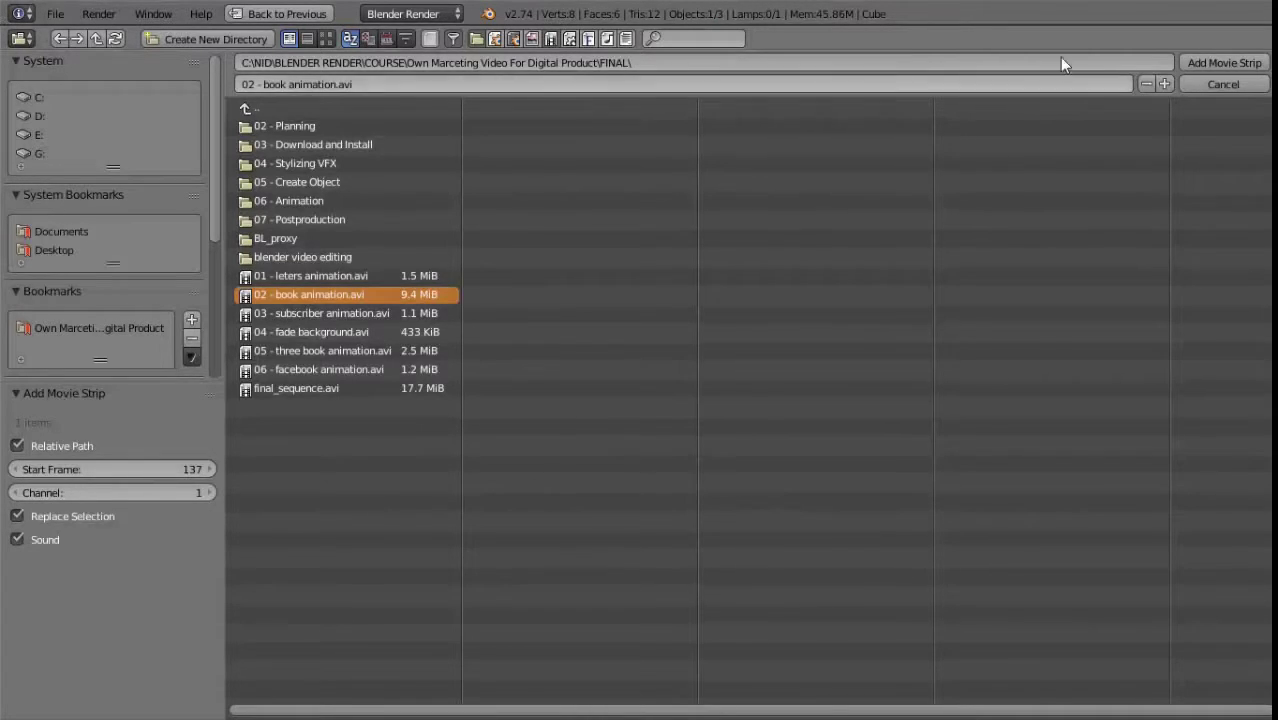
click(1216, 58)
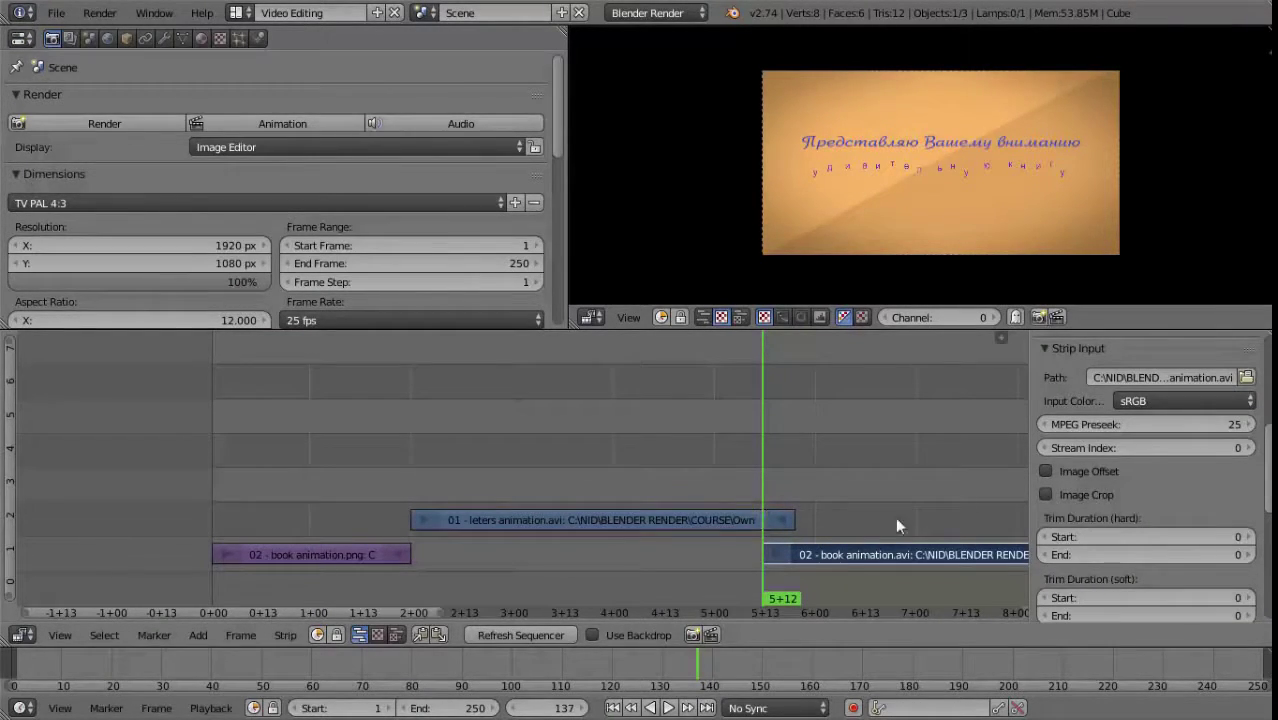
Move the book animation strip to channel 3 and reselect it.
scroll(1240, 460, up, 2)
scroll(1240, 460, up, 5)
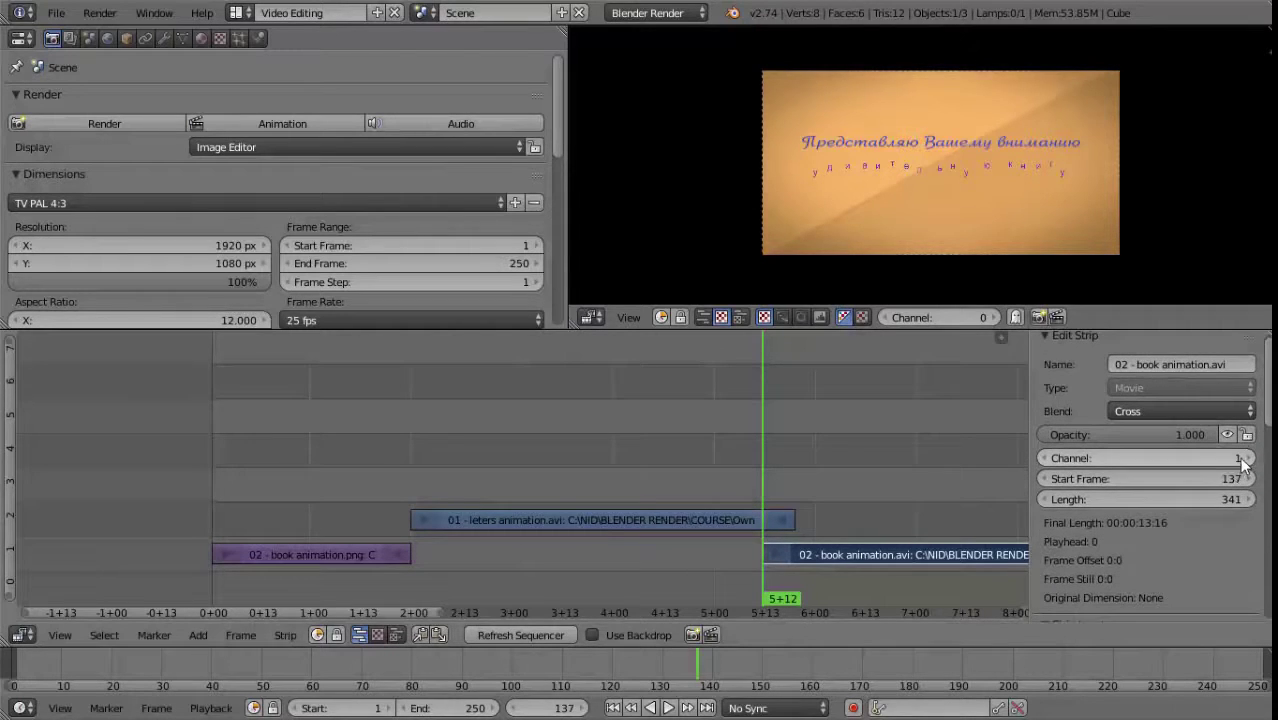
click(1241, 458)
click(1241, 458)
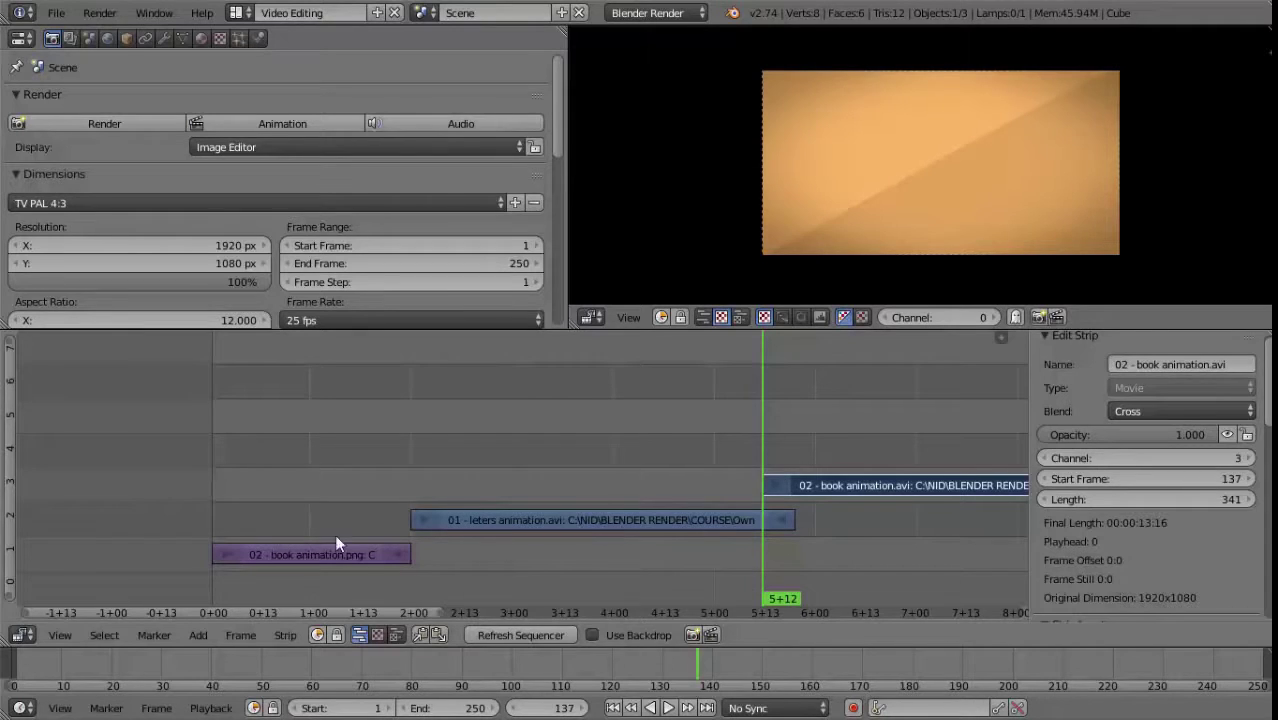
right_click(736, 518)
right_click(832, 486)
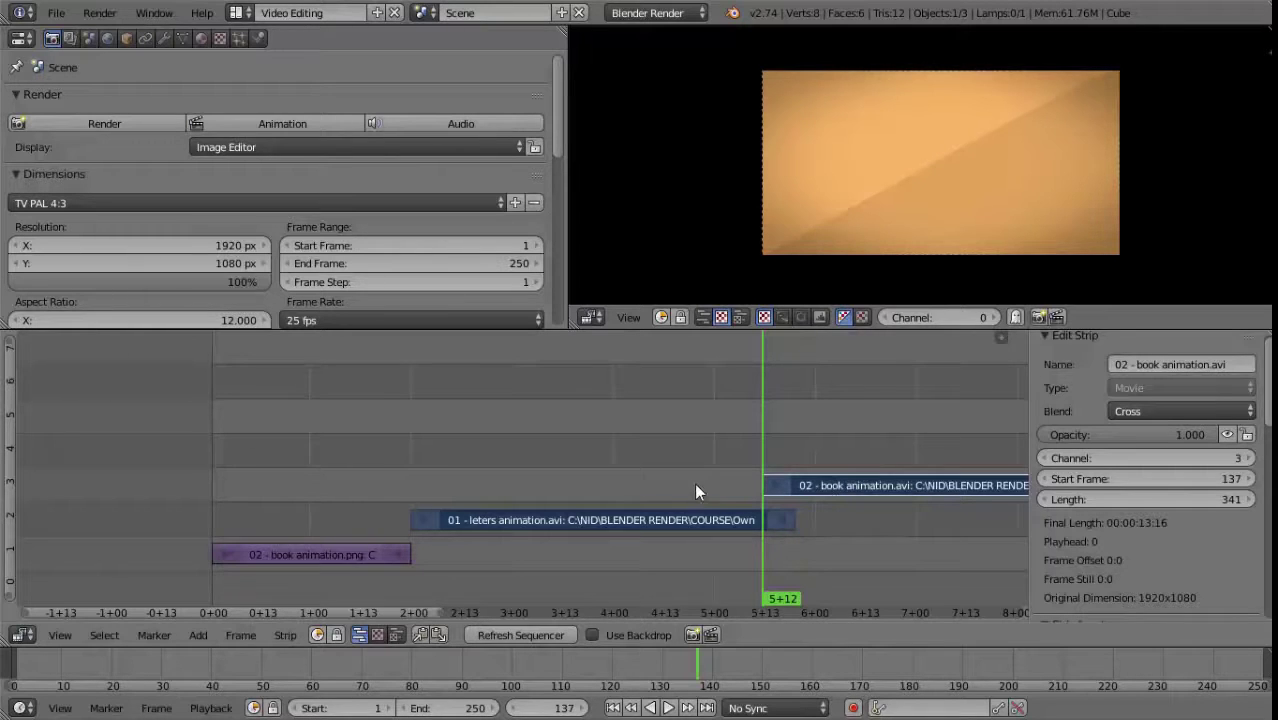
key(shift+a)
Add a Wipe effect strip and step forward to preview it.
mouse_move(641, 540)
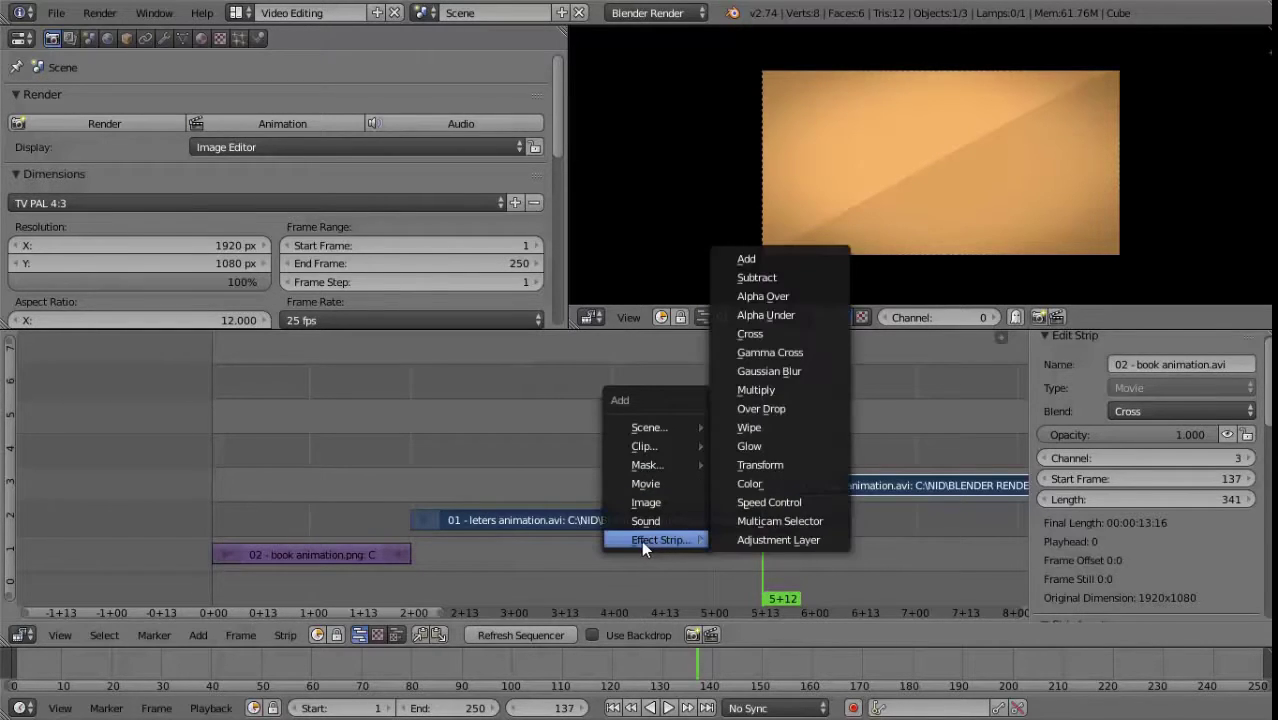
click(753, 428)
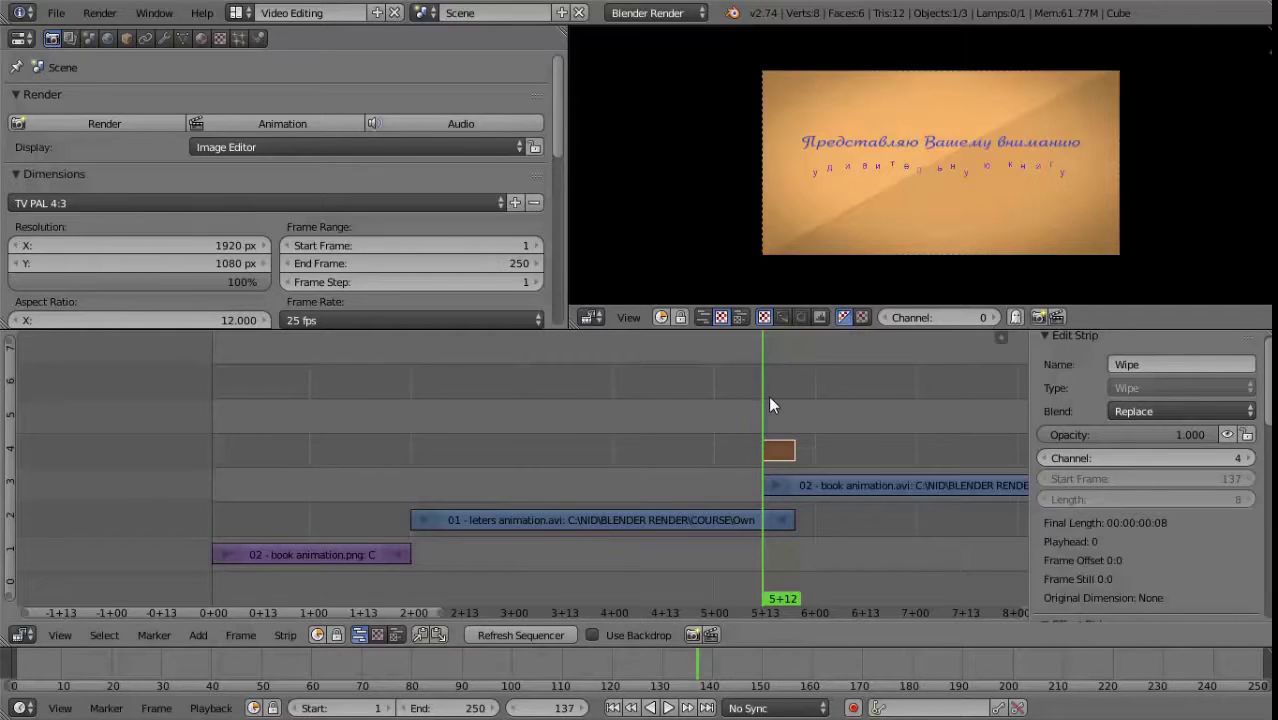
key(alt+a)
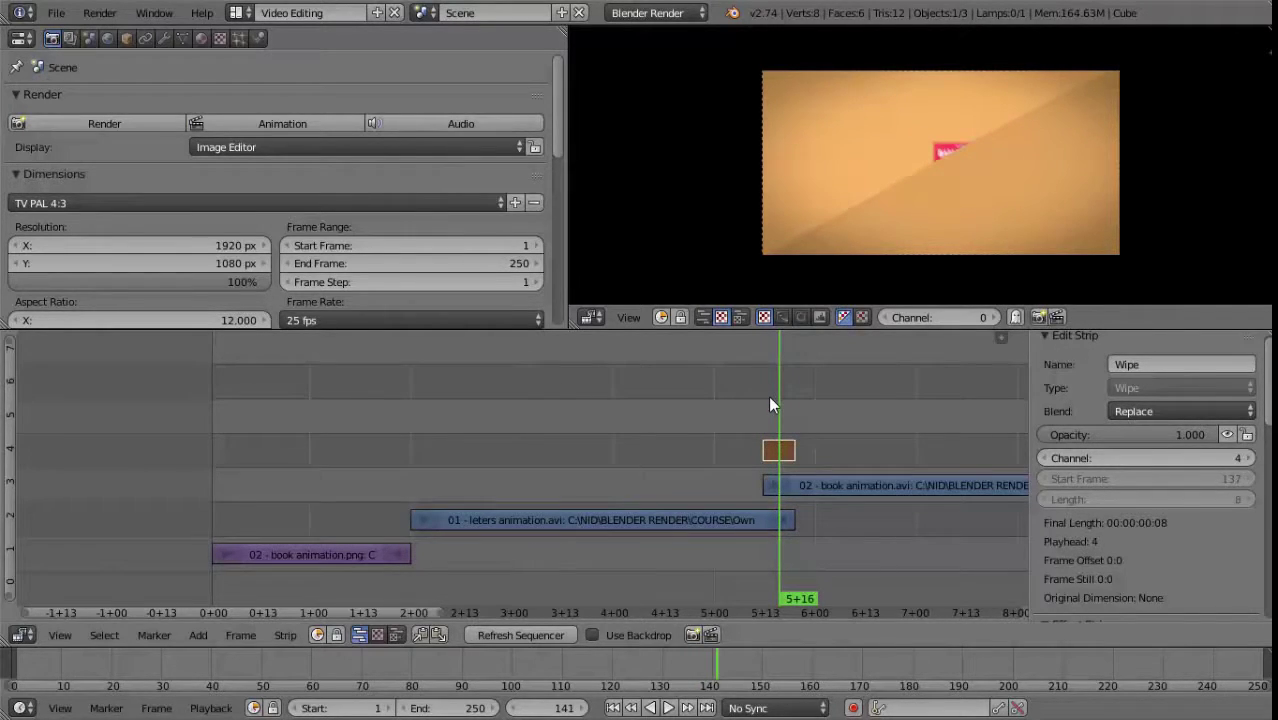
Erase the wipe and the '02 - book animation.avi' strip, returning the playhead to frame 137.
key(x)
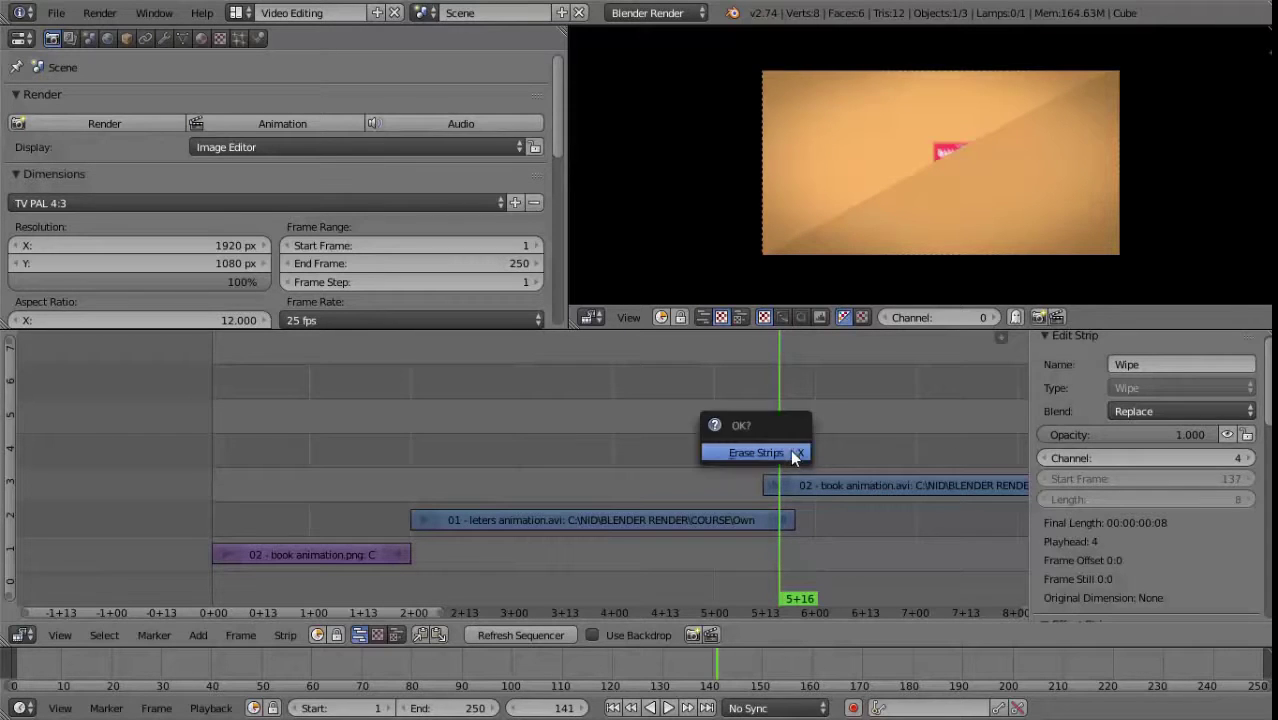
click(790, 449)
right_click(828, 490)
key(x)
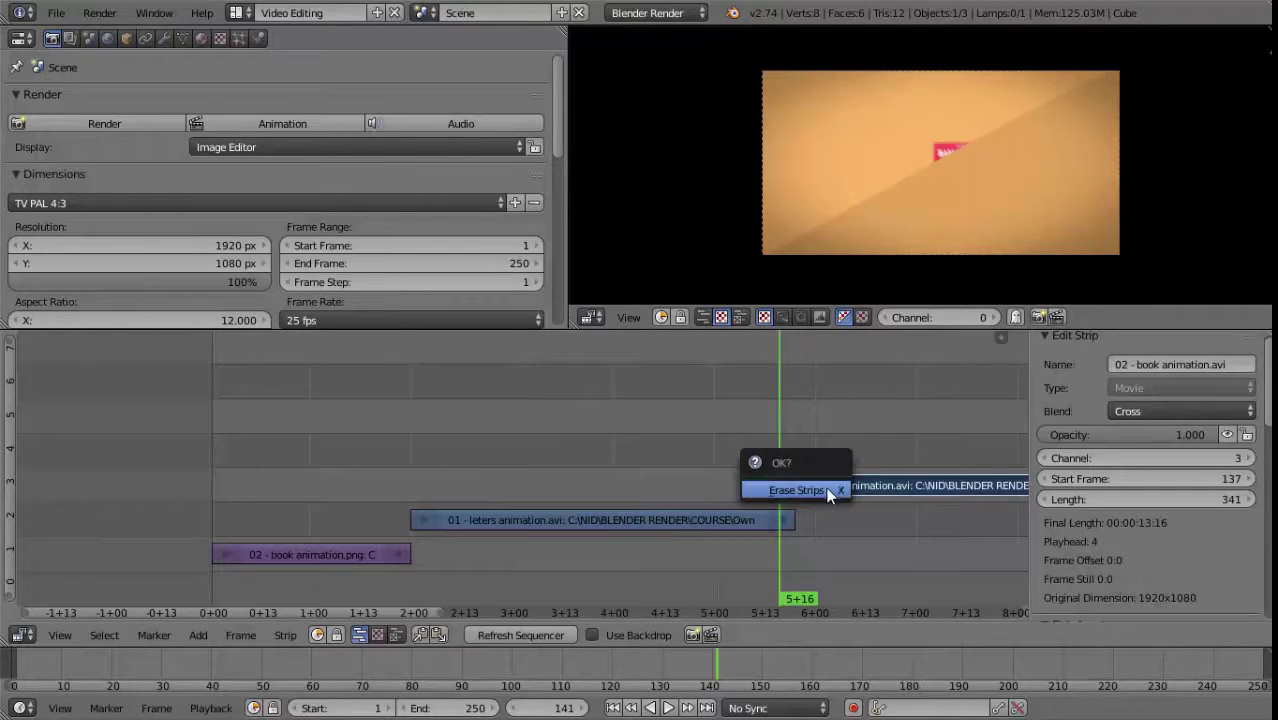
click(826, 488)
click(763, 475)
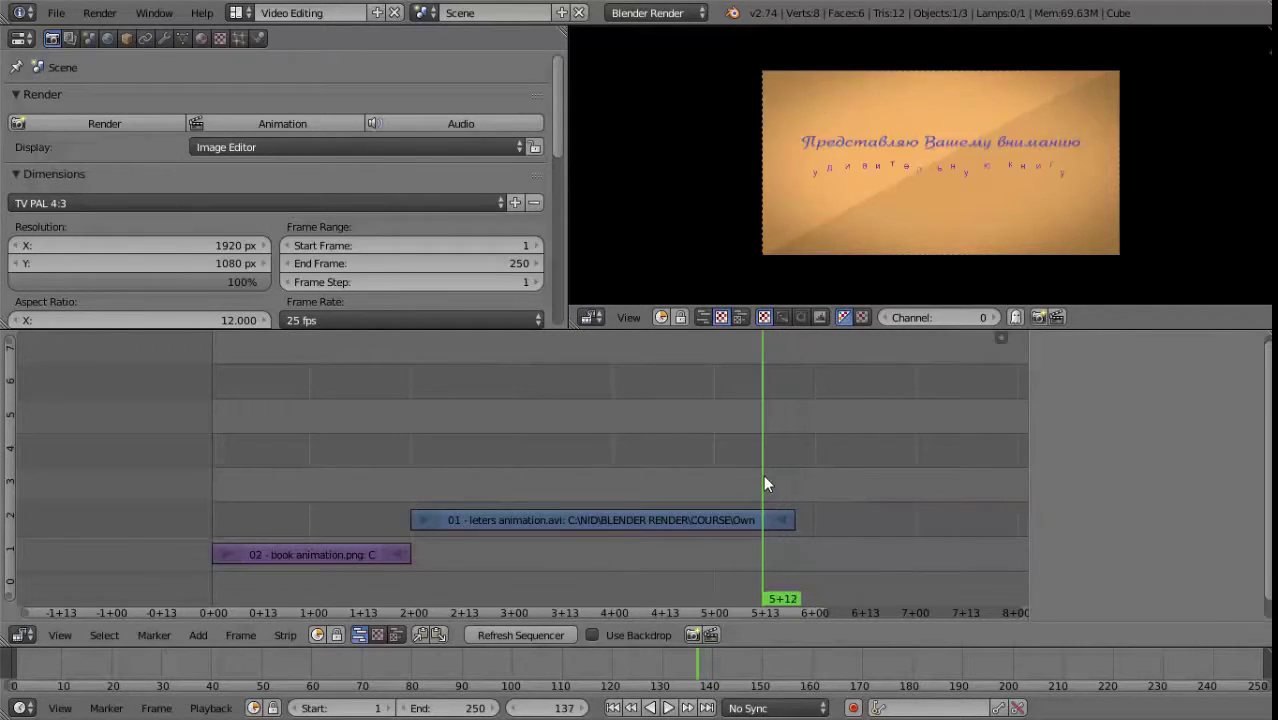
Add '06 - facebook animation.avi' as a movie strip on channel 3.
key(shift+a)
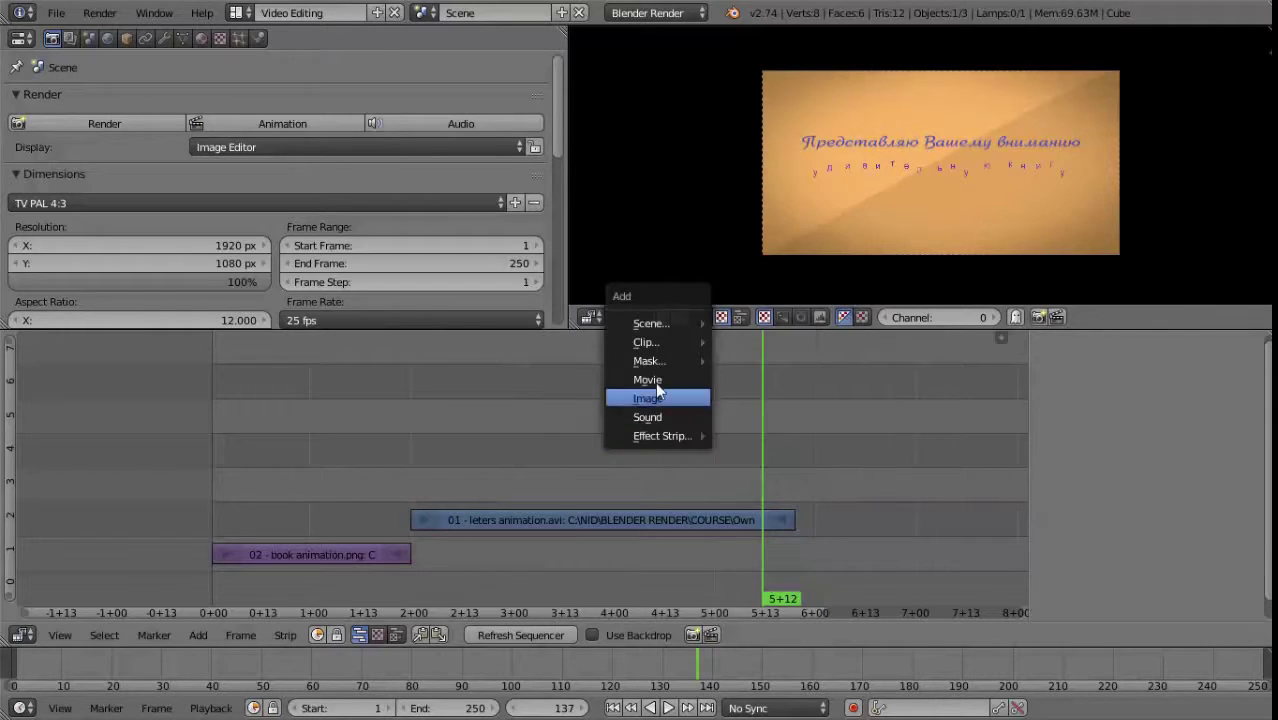
click(648, 380)
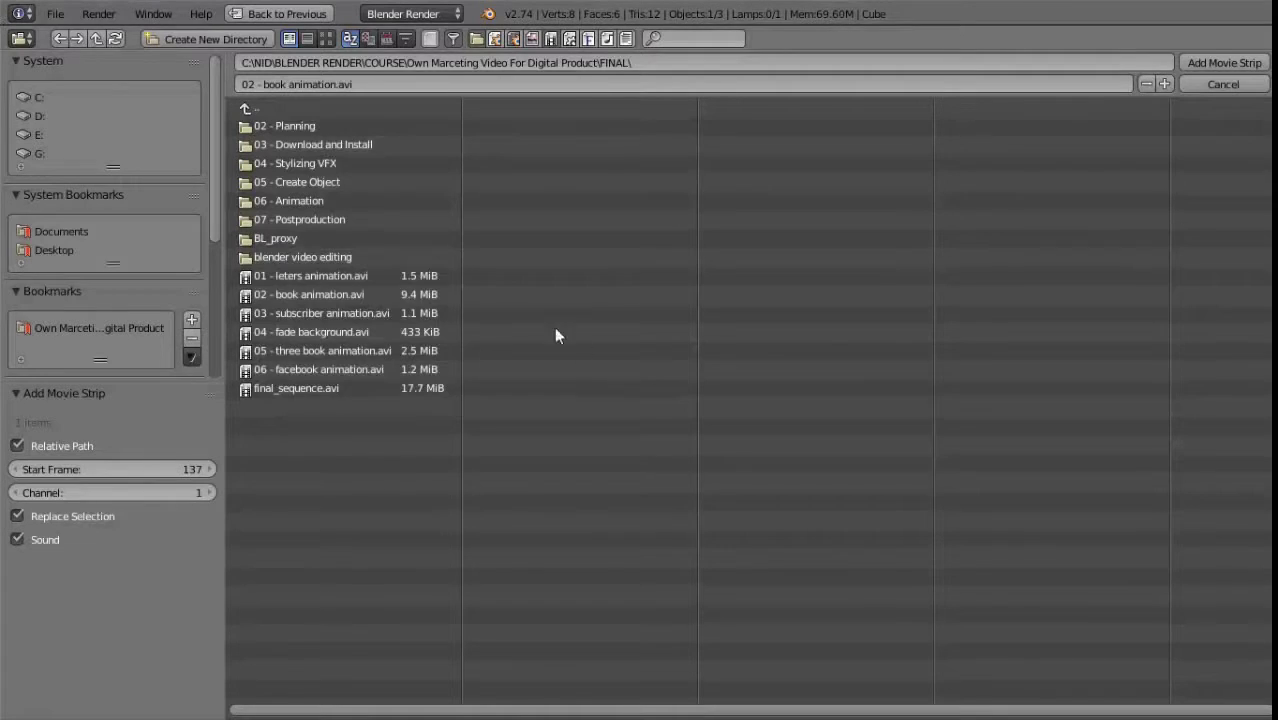
click(320, 369)
click(1240, 62)
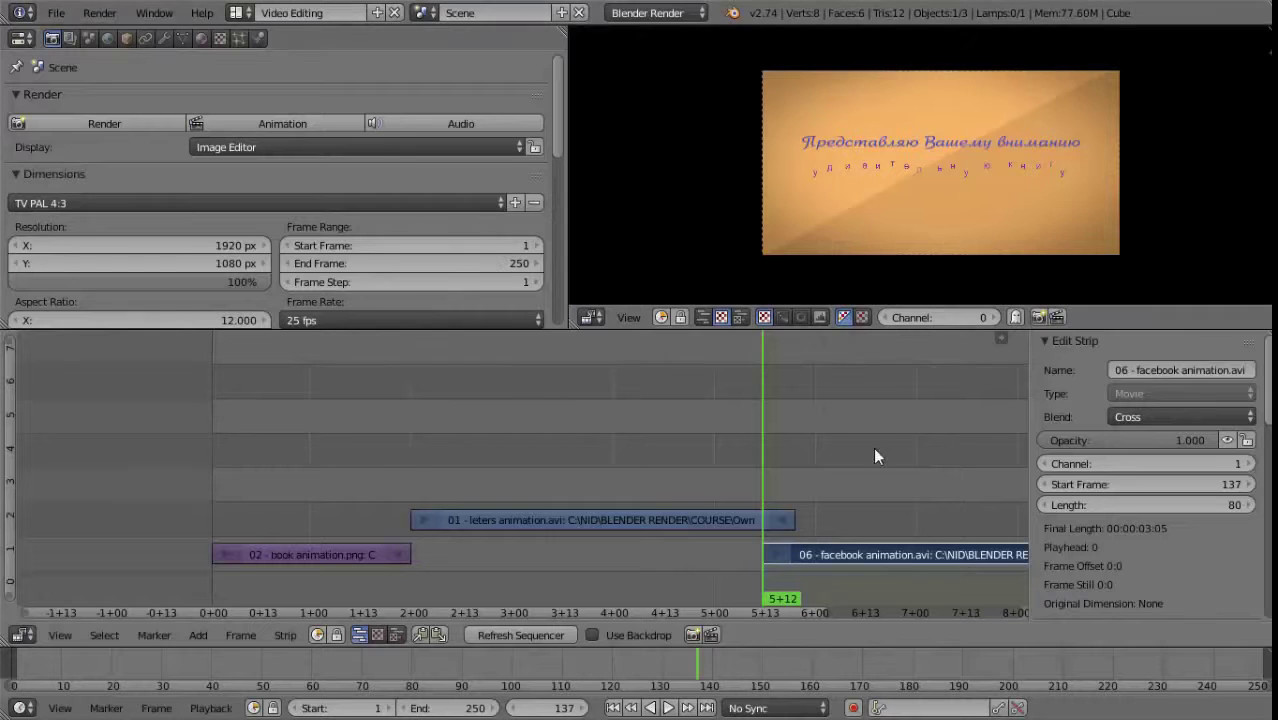
click(1215, 463)
text(3)
key(Return)
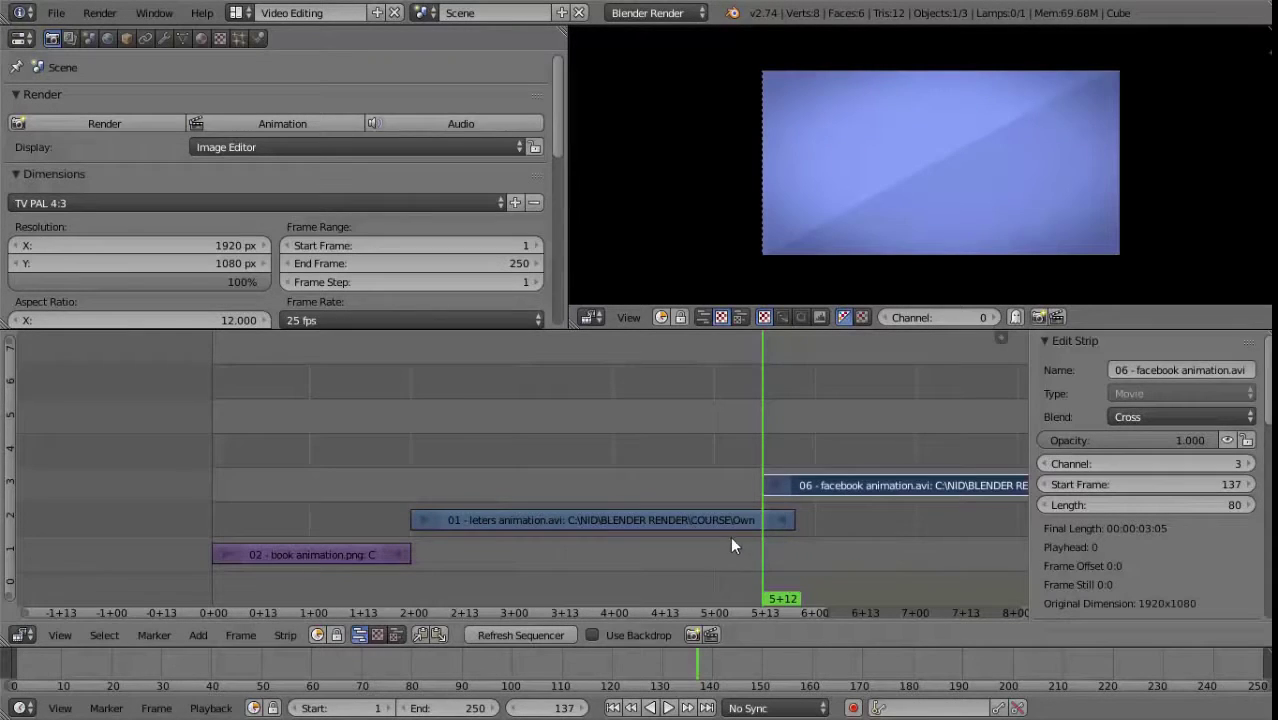
Add a Wipe transition between the letters and facebook clips and step through its frames.
right_click(777, 519)
right_click(837, 482)
key(shift+a)
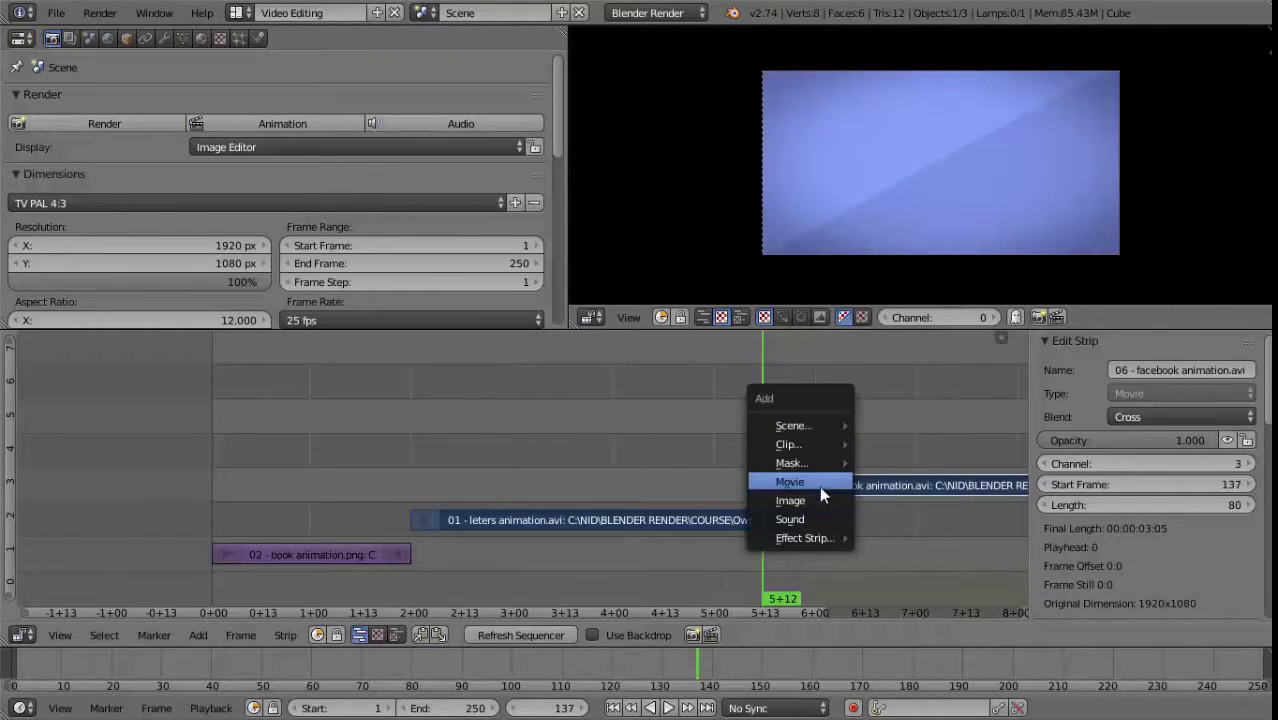
mouse_move(818, 539)
click(903, 425)
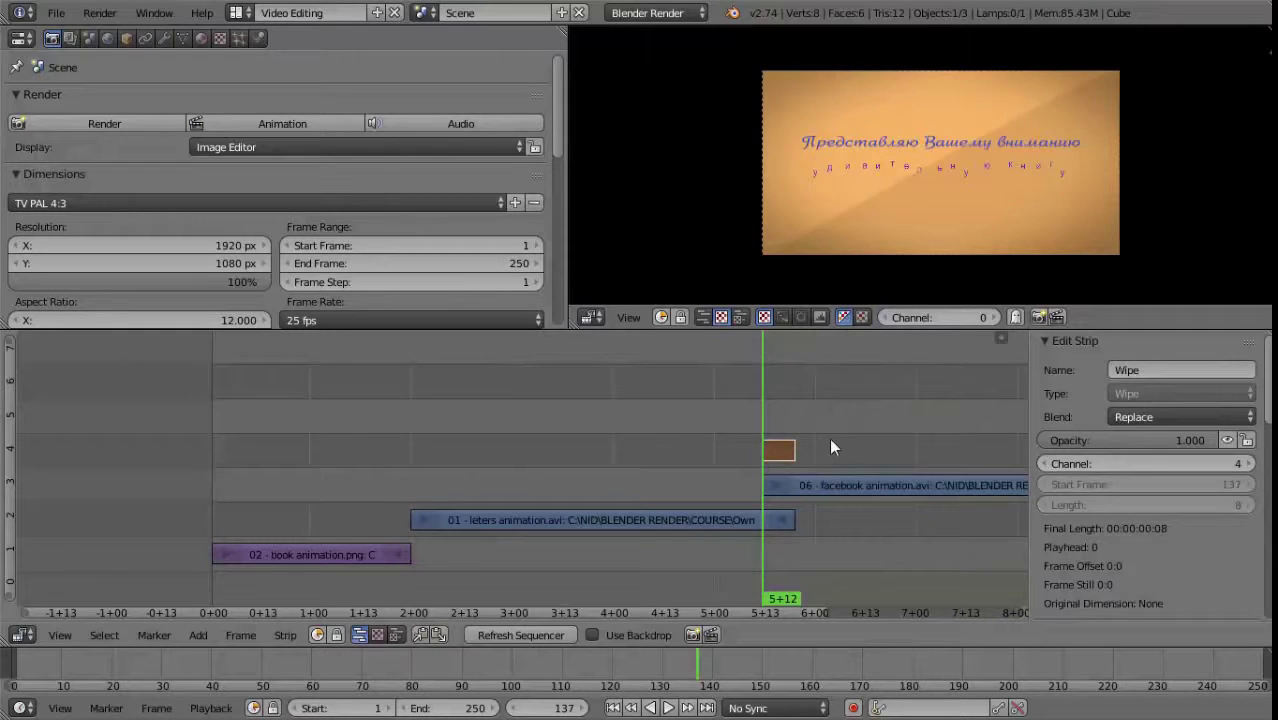
key(Right)
key(Right)
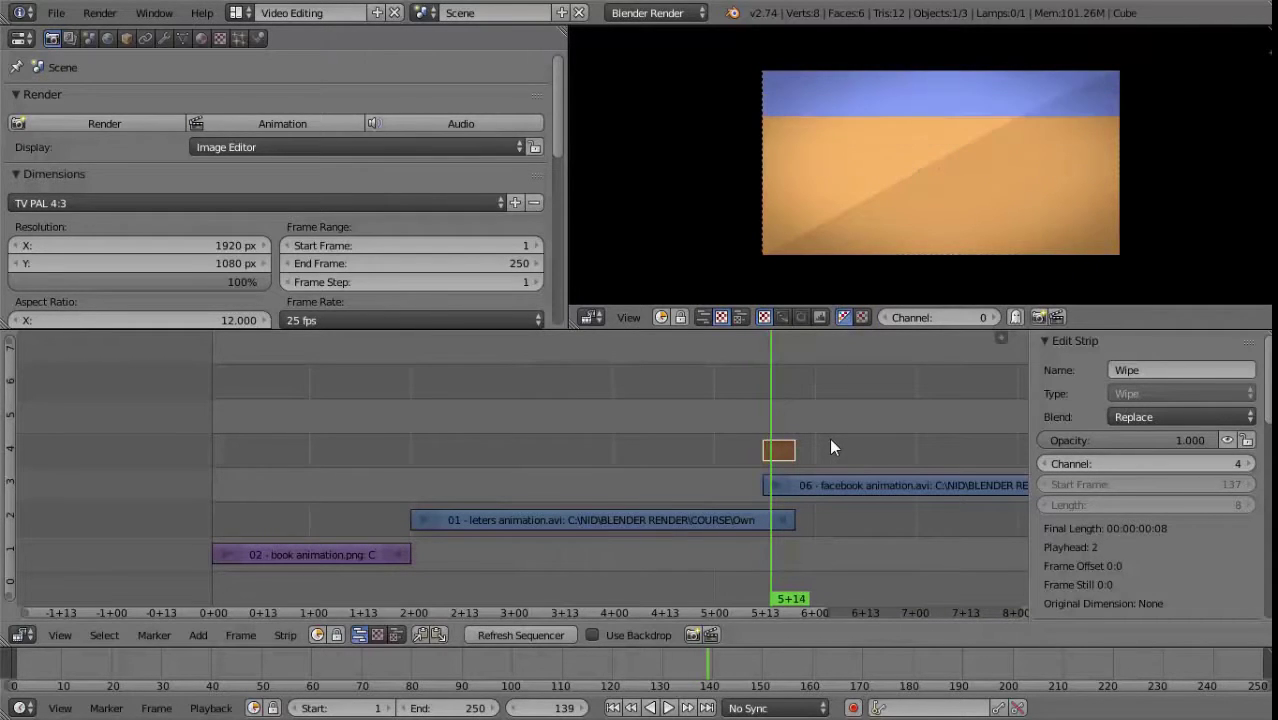
key(Right)
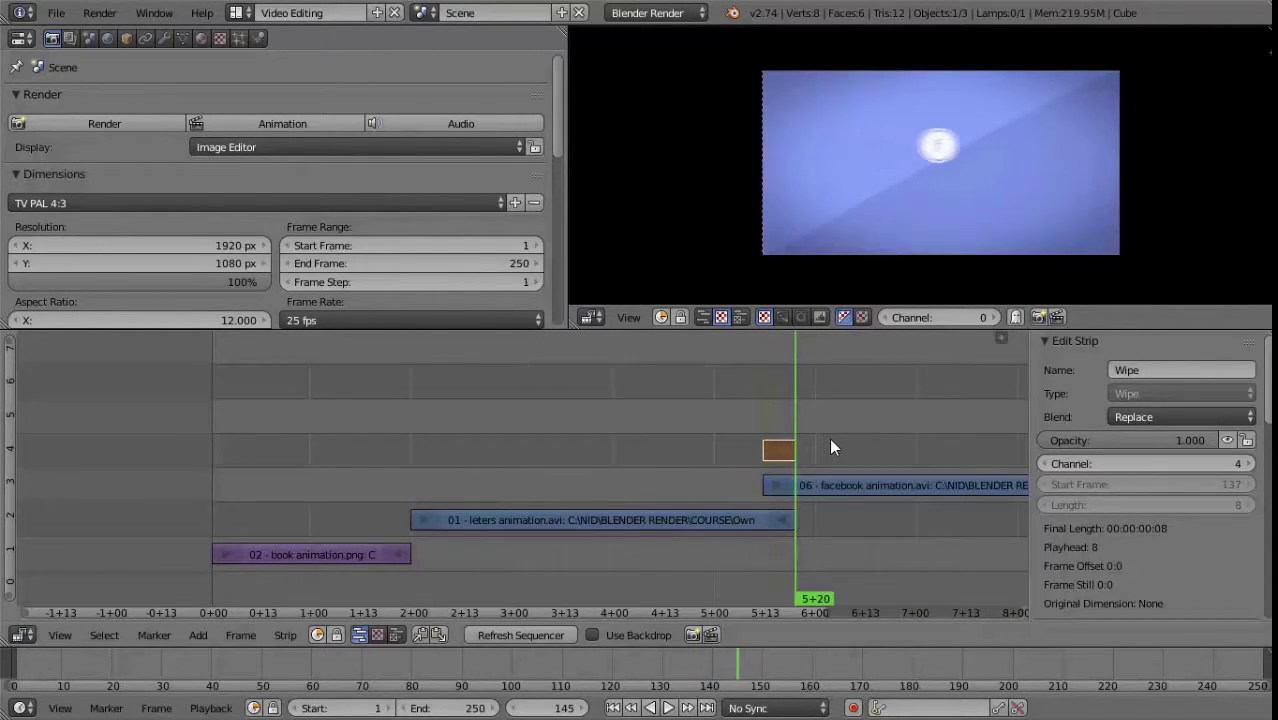
key(Left)
key(Left)
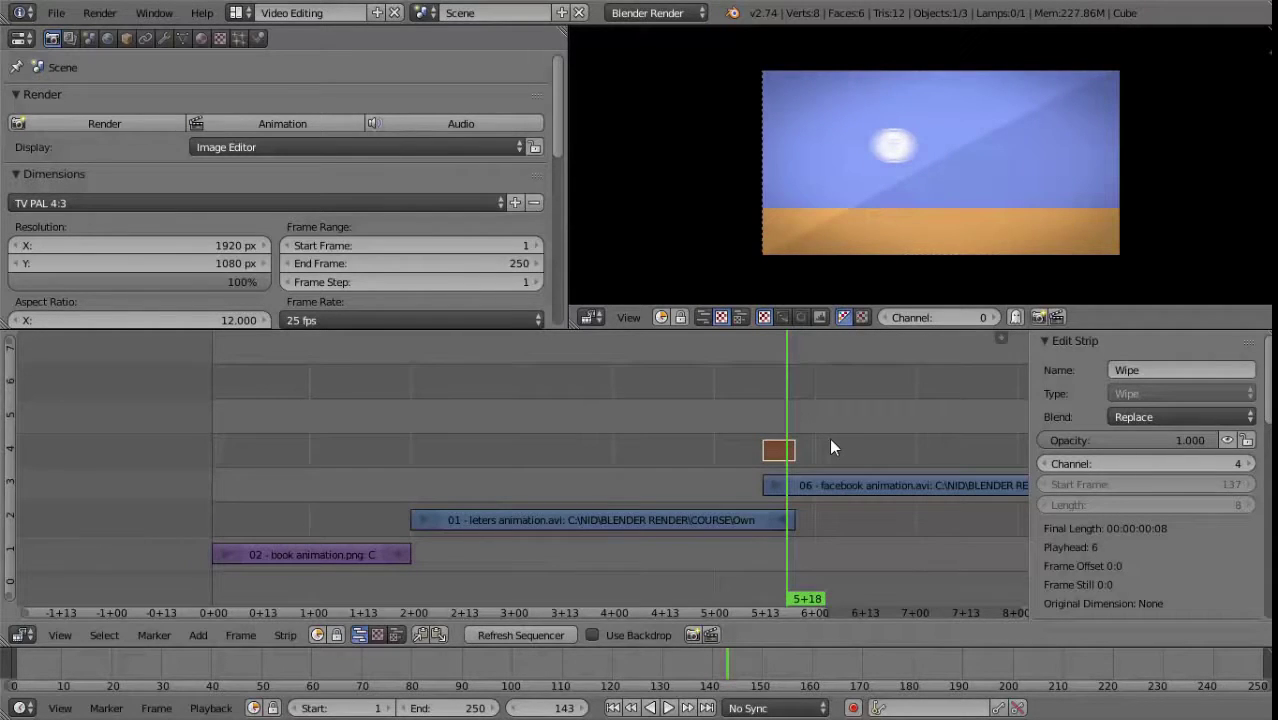
key(Left)
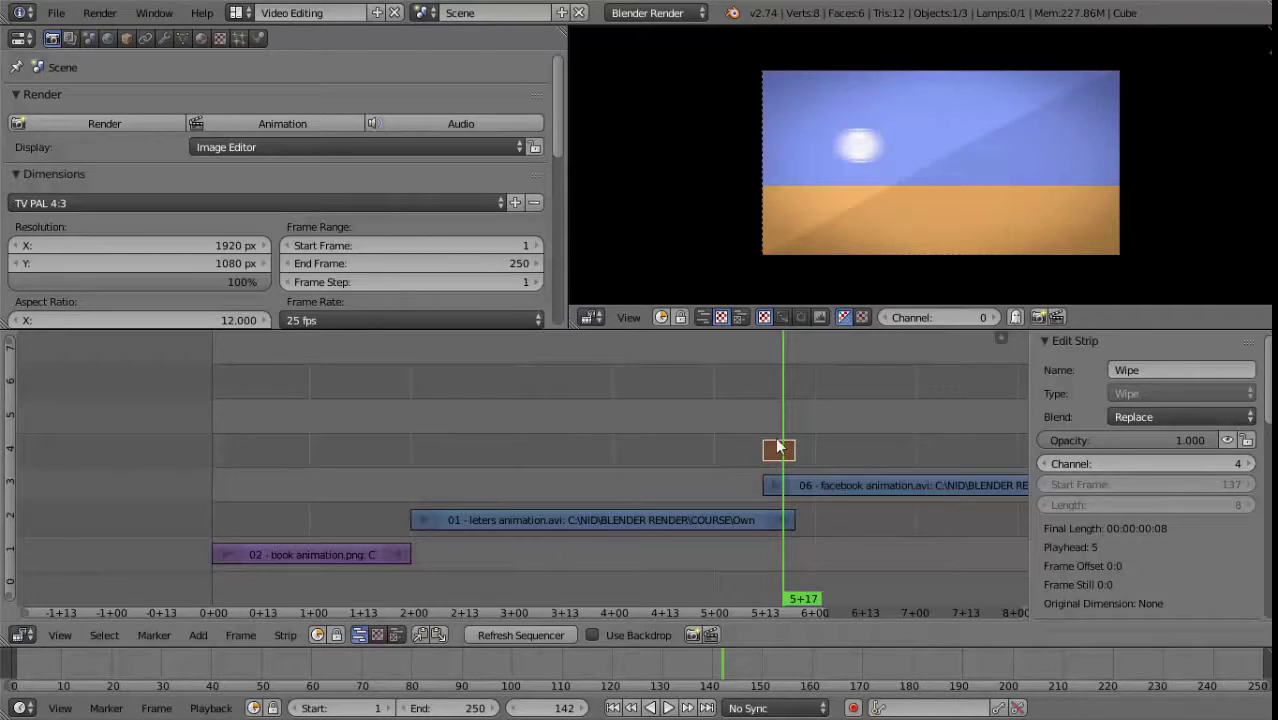
Switch the wipe direction to In, scrub the preview, then set it back to Out.
scroll(1150, 475, down, 2)
scroll(1150, 475, down, 1)
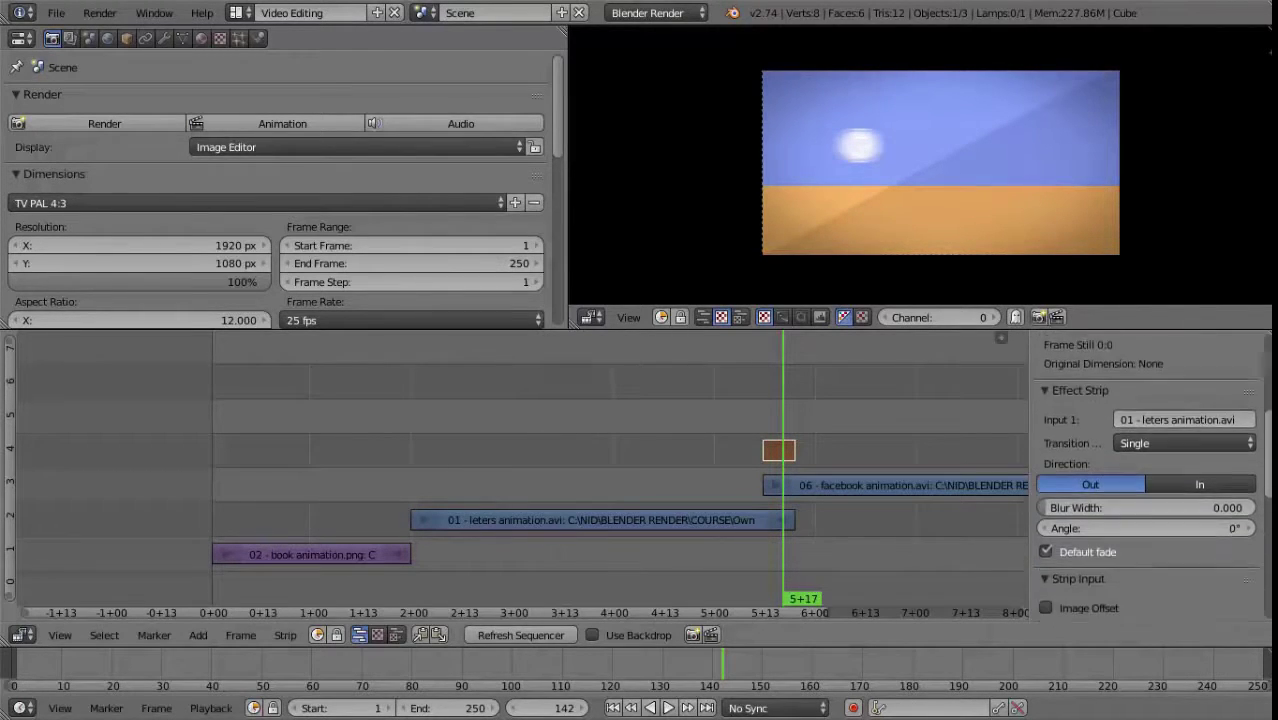
scroll(1150, 475, down, 1)
scroll(1150, 475, down, 1)
scroll(1150, 475, up, 1)
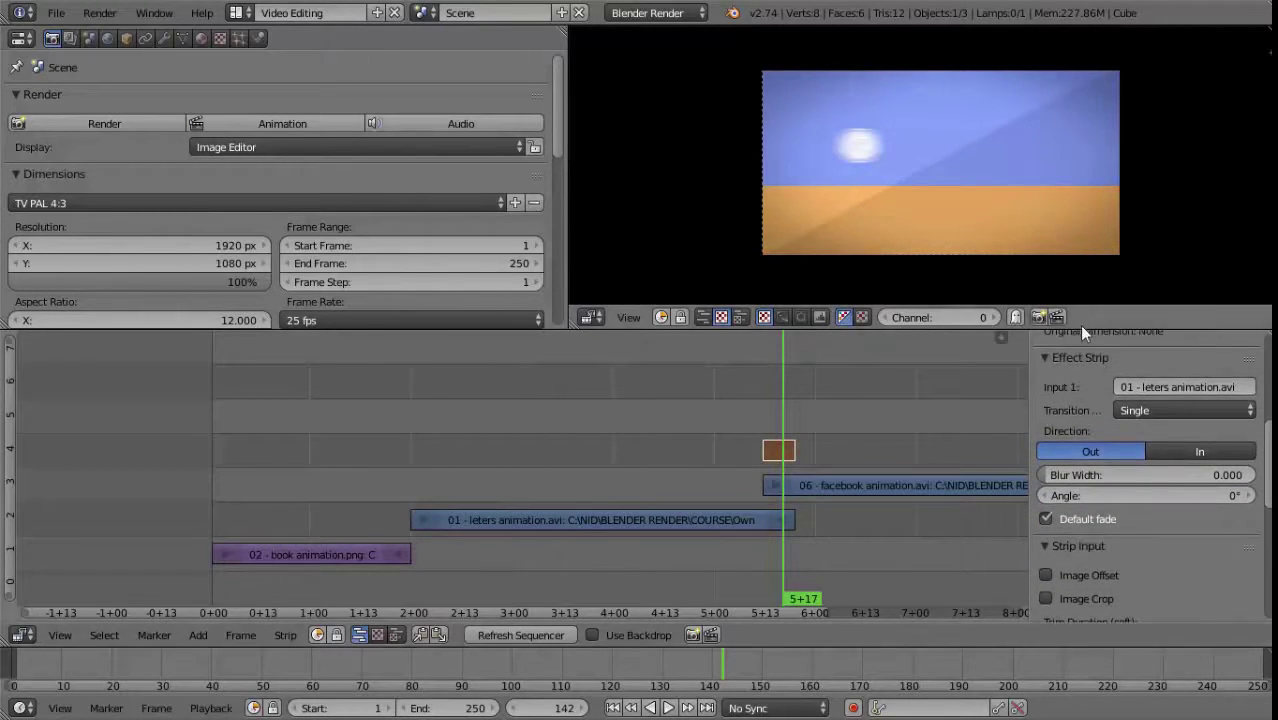
click(1197, 455)
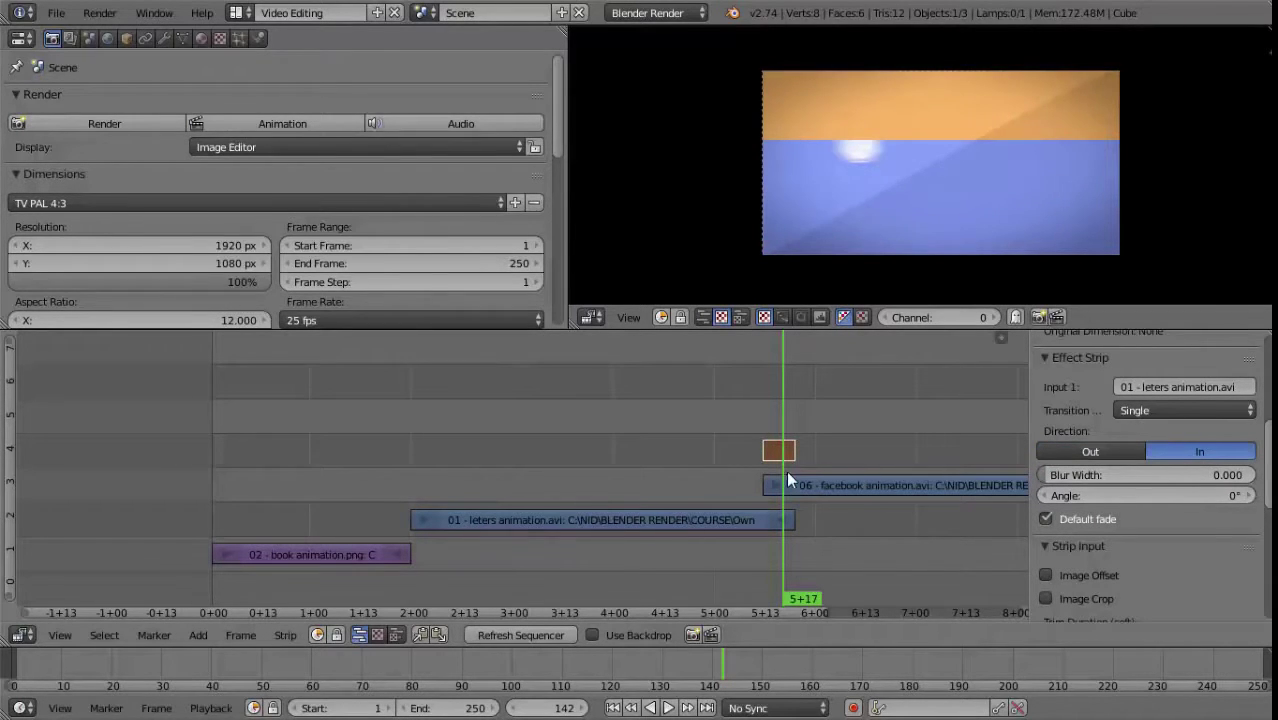
drag(786, 470, 785, 466)
click(1095, 455)
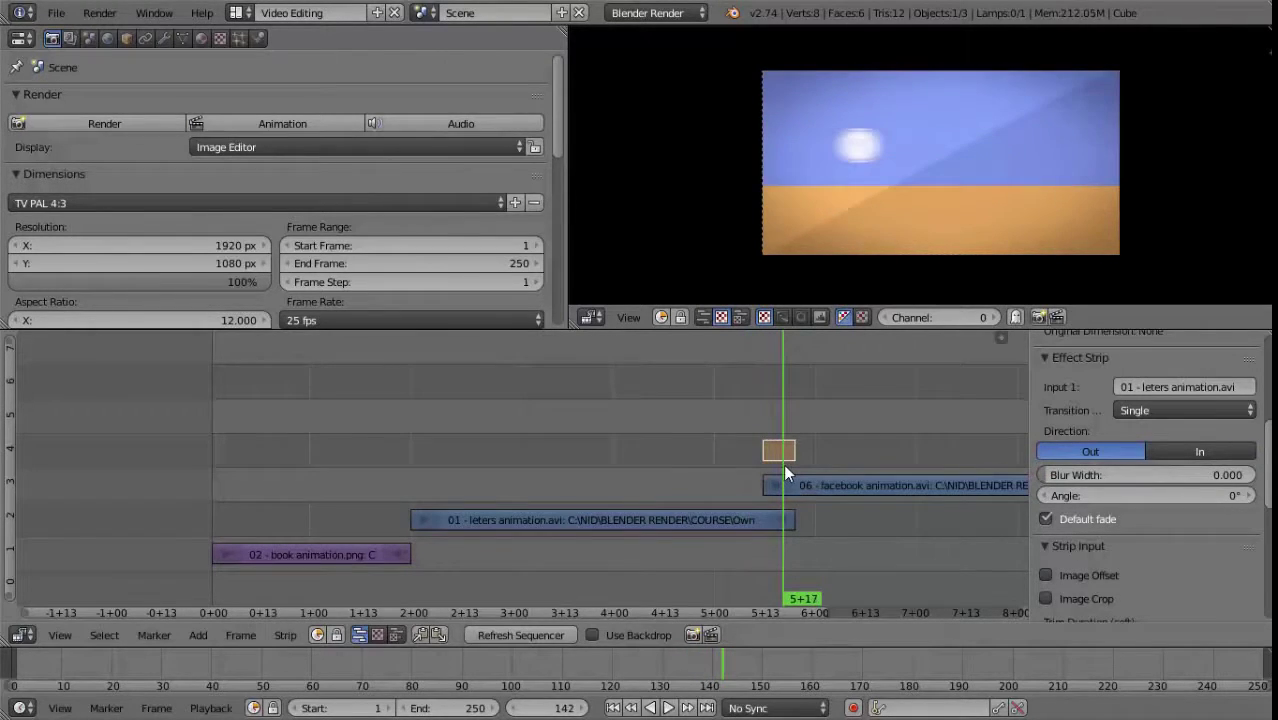
Set the wipe's blur width to 0.271 and angle to 85°, then erase the wipe strip.
mouse_move(1068, 474)
mouse_down()
mouse_move(1114, 466)
mouse_move(1168, 503)
mouse_move(1167, 490)
mouse_move(1116, 497)
mouse_move(1182, 488)
mouse_up()
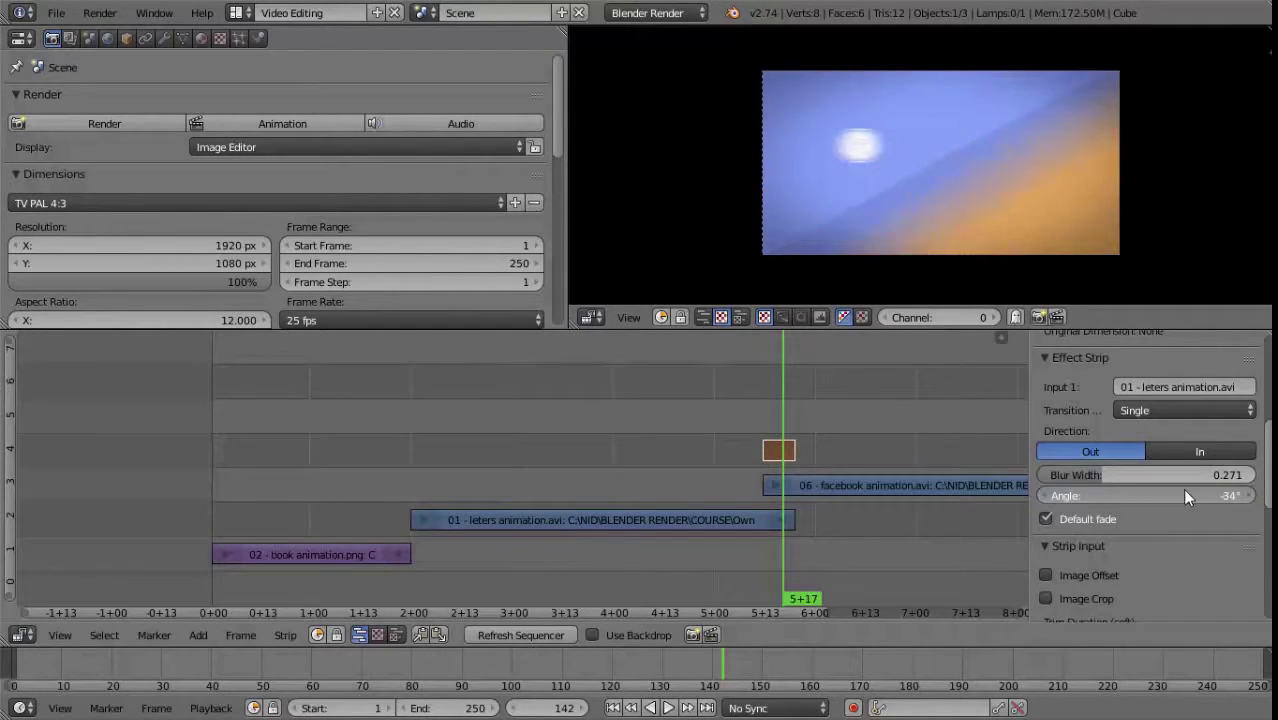
drag(751, 414, 782, 415)
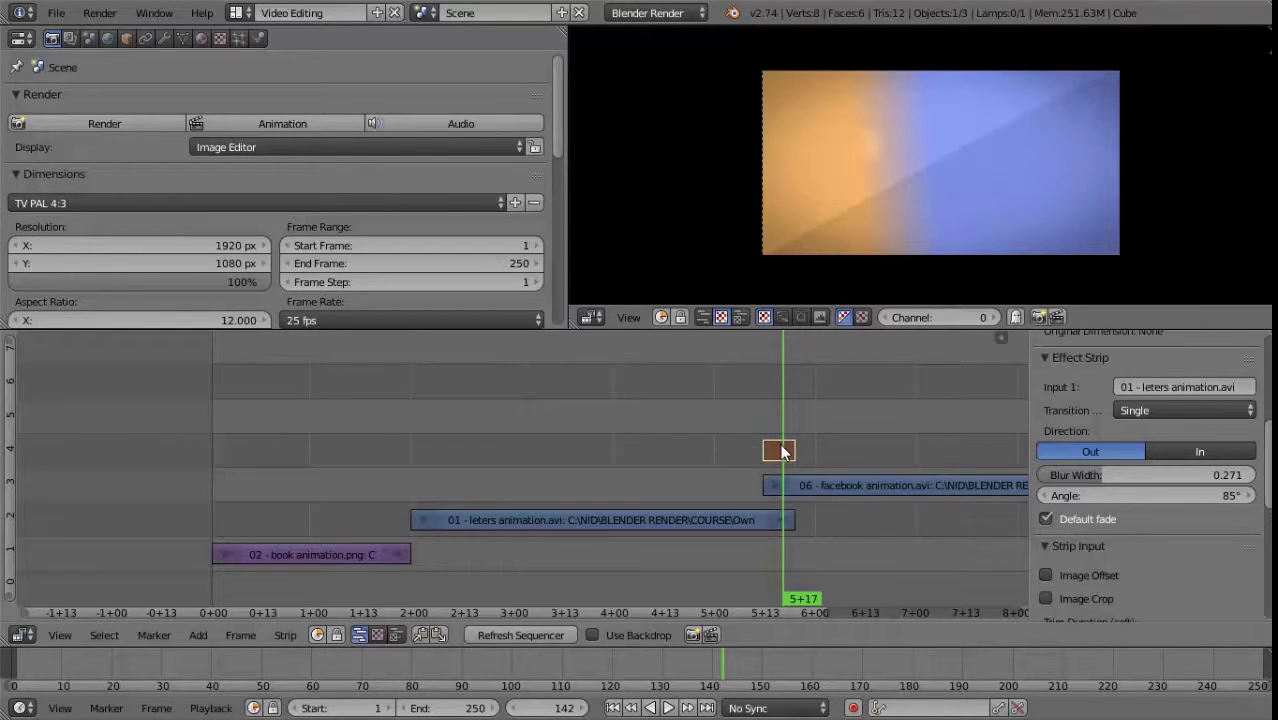
key(x)
click(768, 444)
click(729, 519)
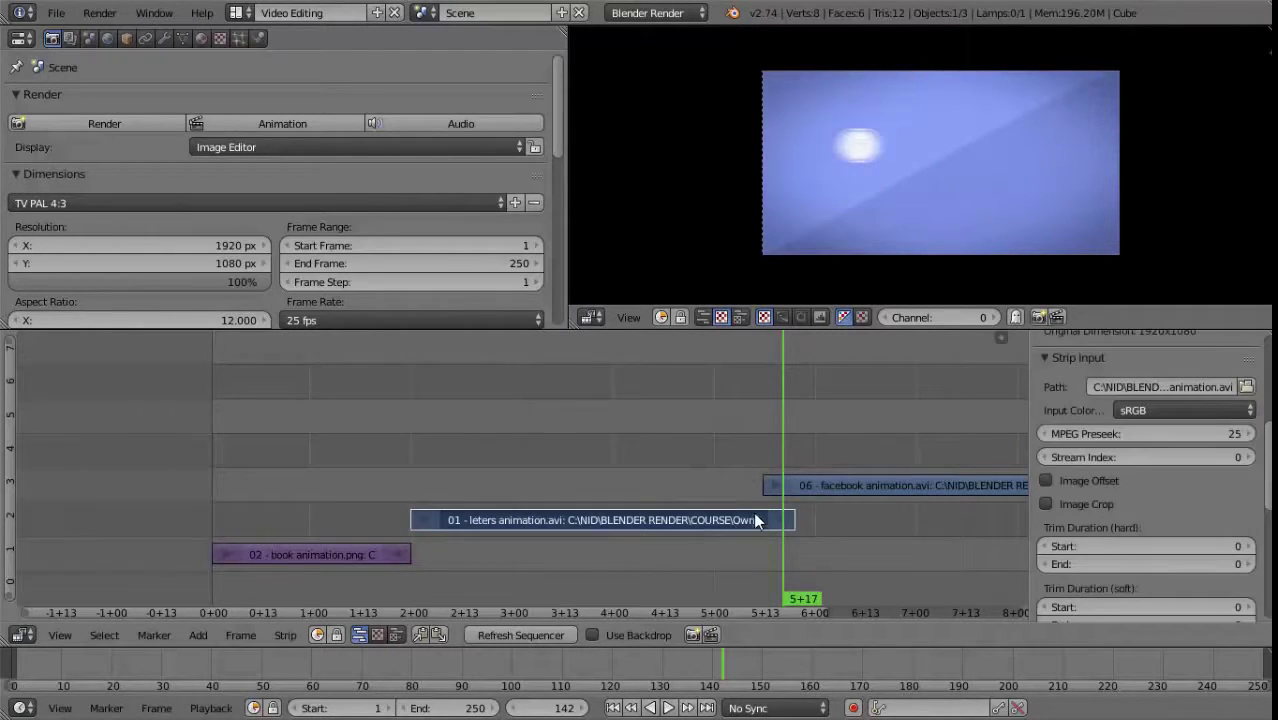
scroll(616, 505, right, 5)
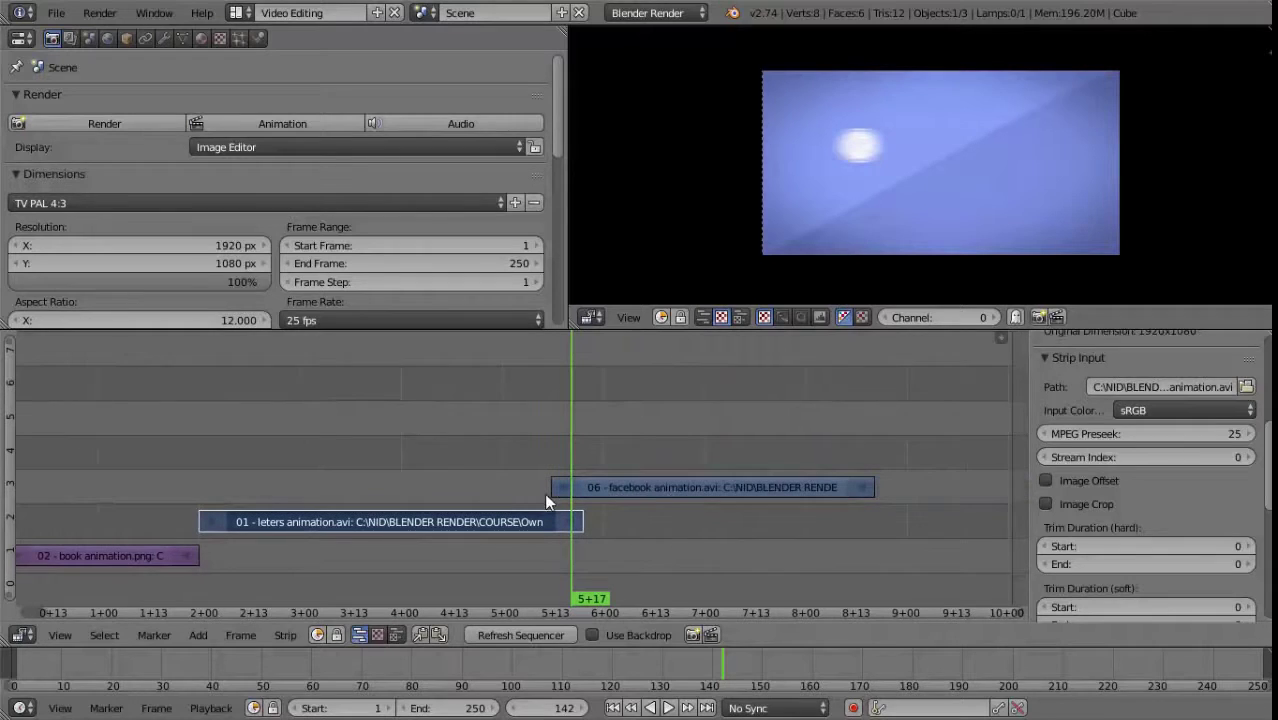
key(shift+a)
mouse_move(575, 502)
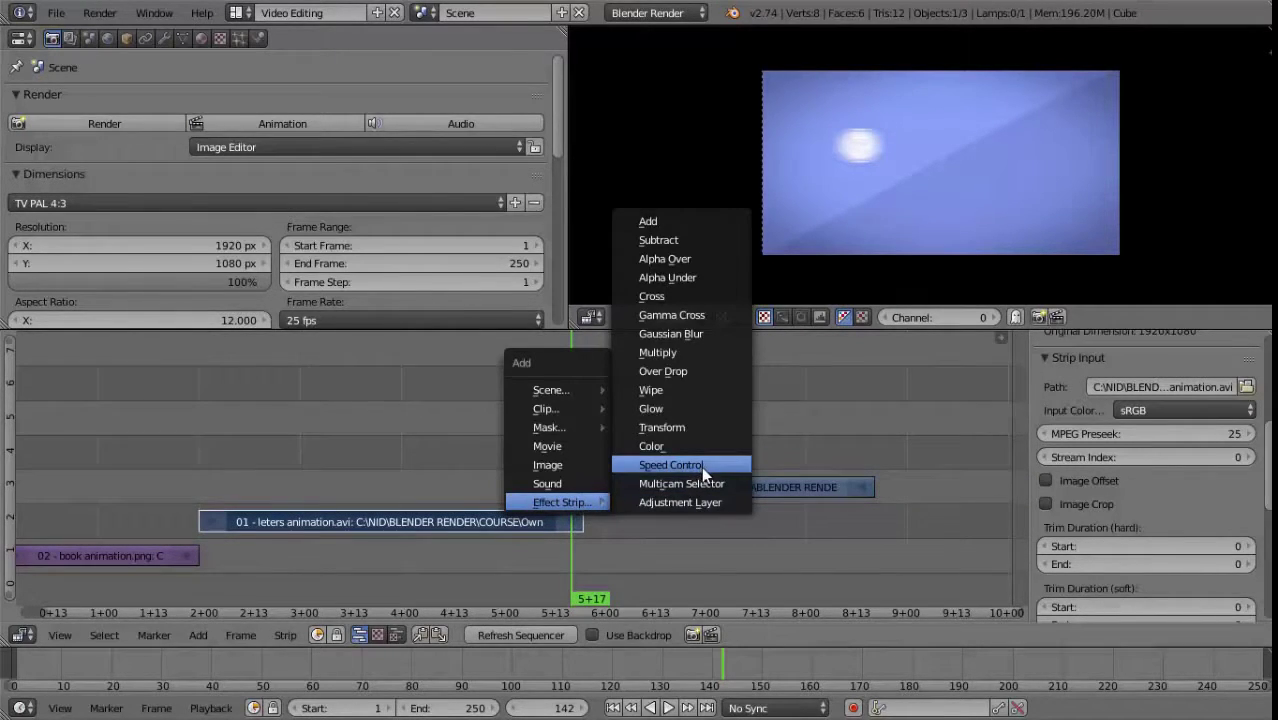
click(652, 446)
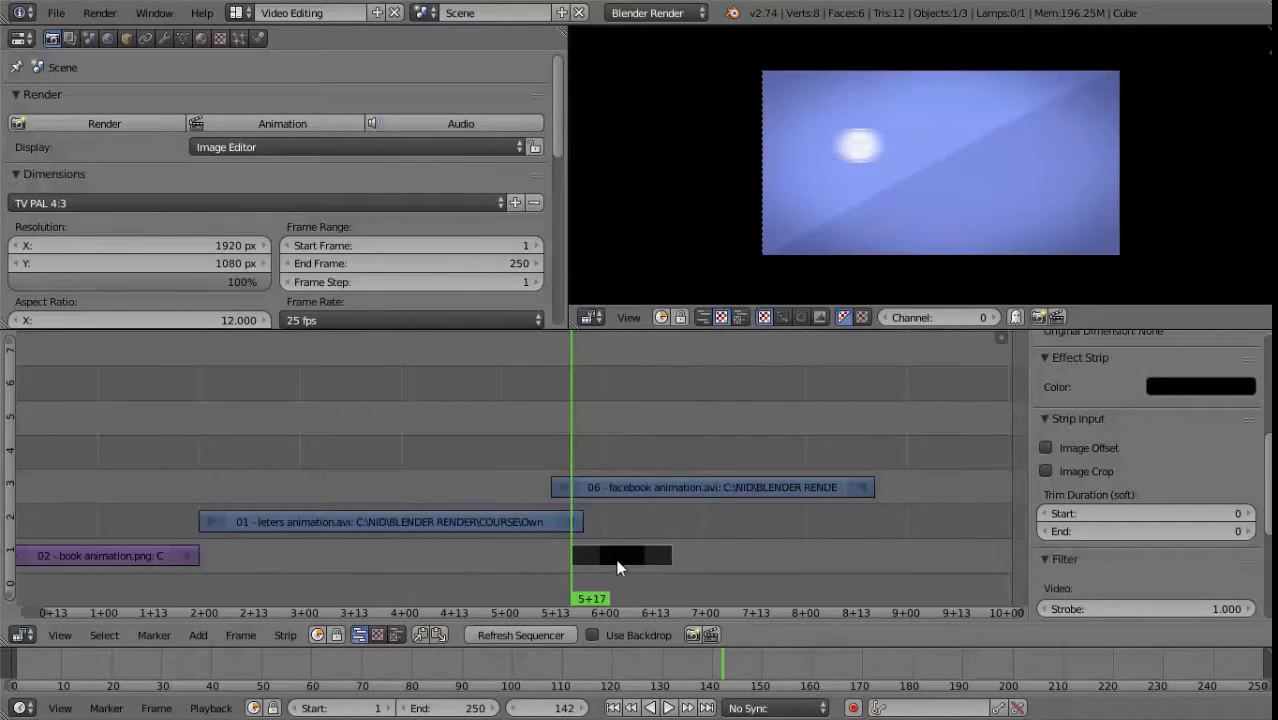
key(g)
click(907, 555)
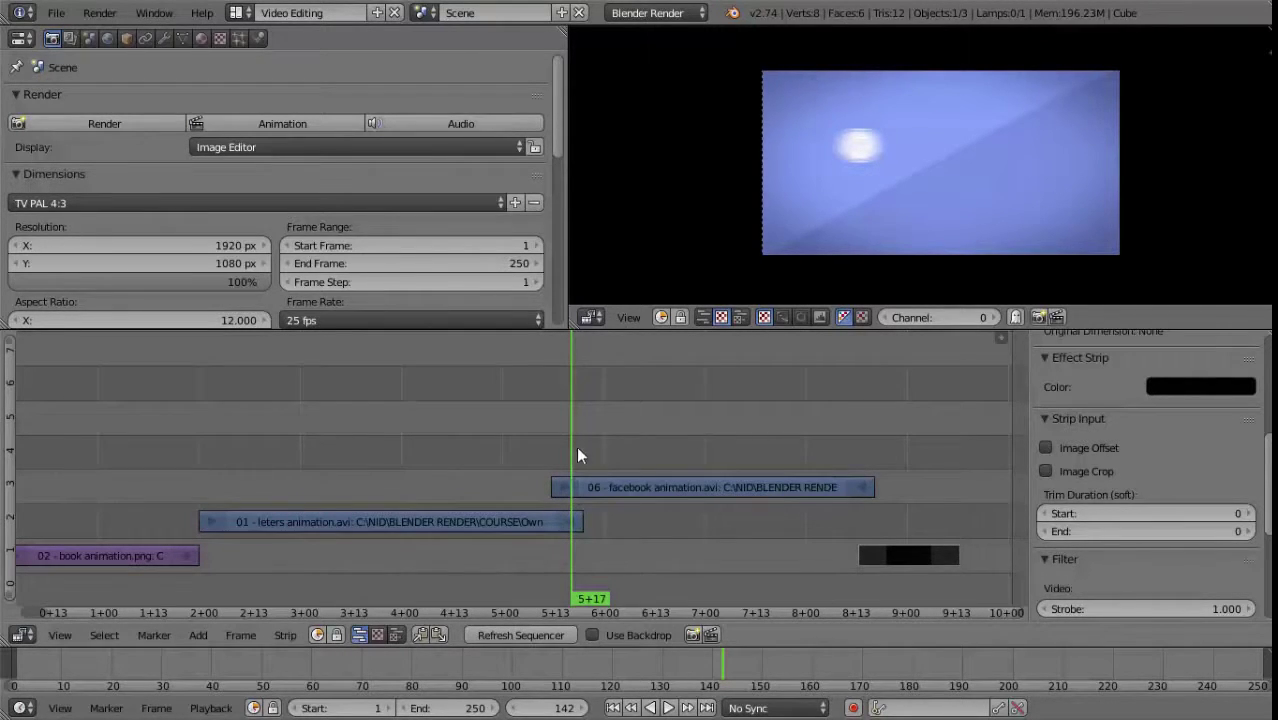
mouse_move(577, 455)
mouse_down()
mouse_move(980, 454)
mouse_move(955, 560)
mouse_up()
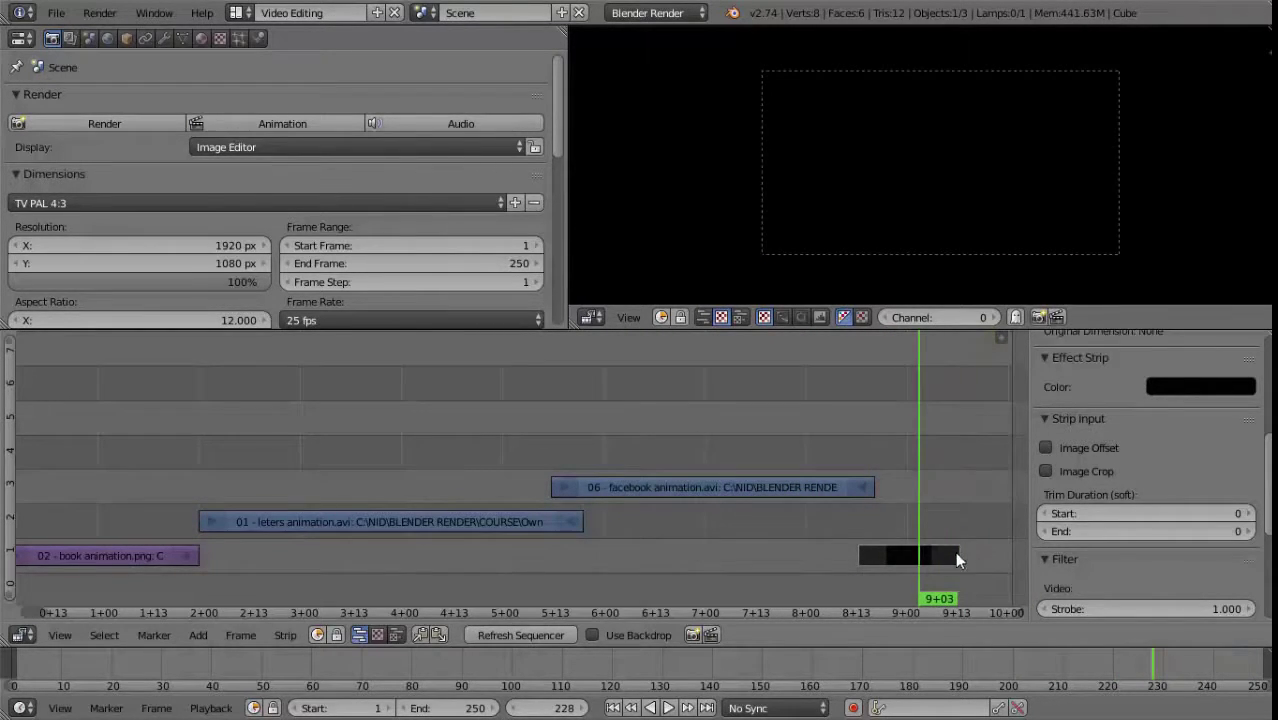
key(x)
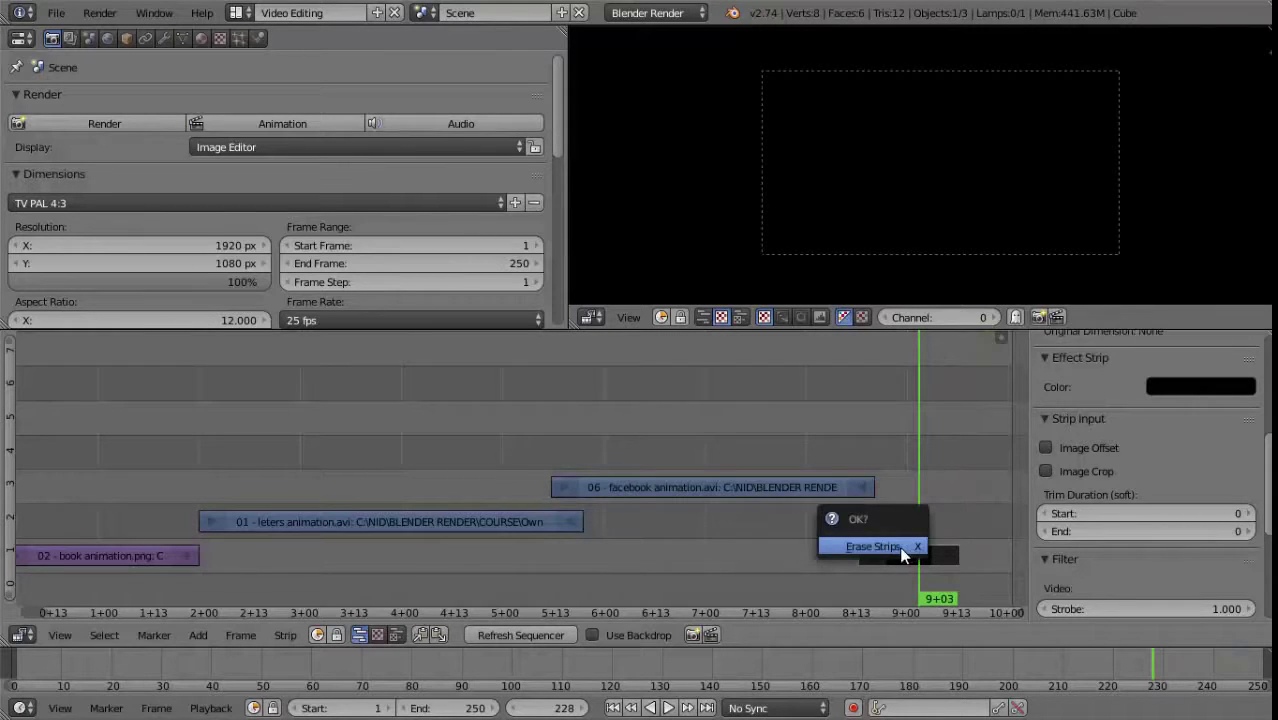
click(899, 546)
drag(918, 493, 550, 469)
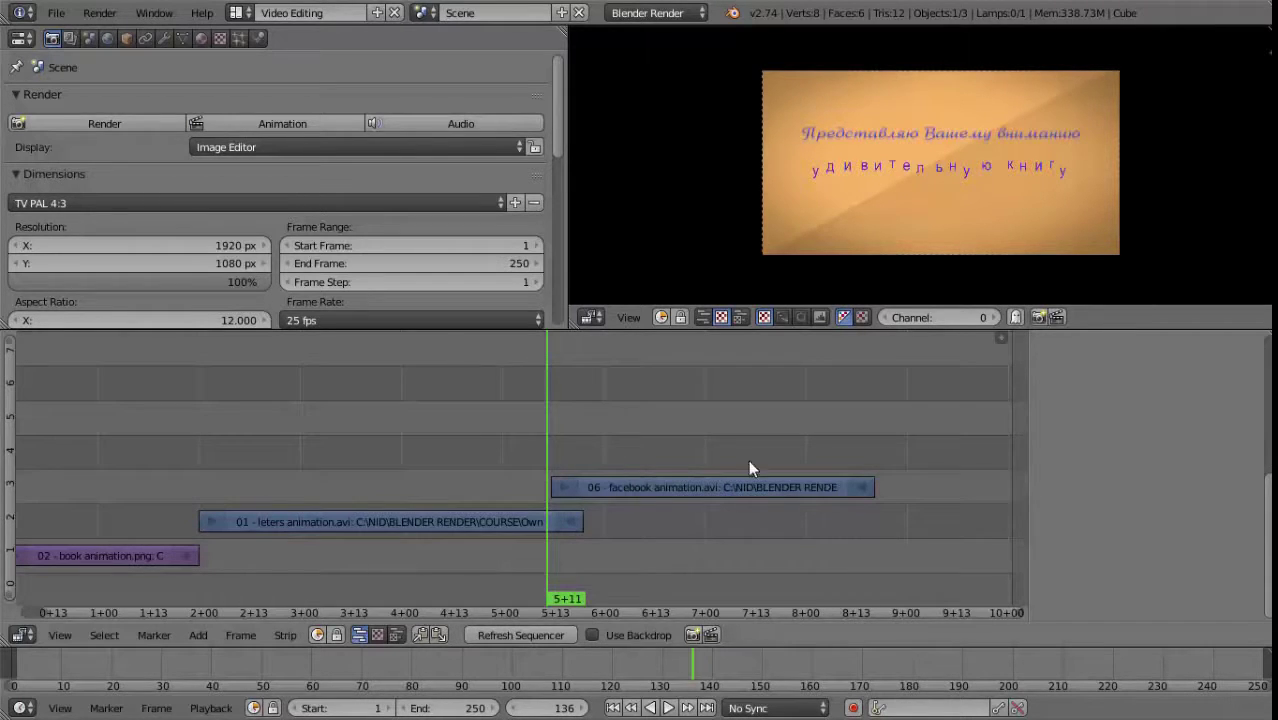
Slide the facebook animation strip left so it starts at frame 67, overlapping the letters strip.
right_click(552, 524)
right_click(608, 492)
key(shift+a)
mouse_move(640, 398)
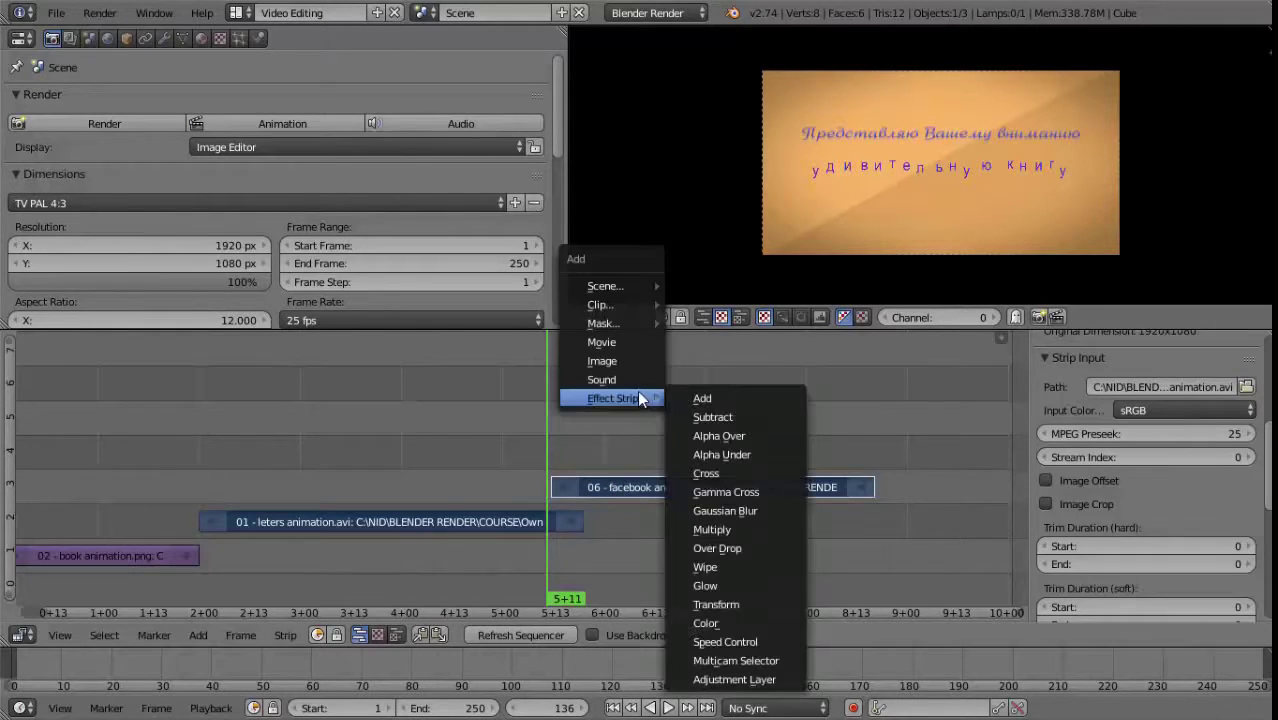
click(730, 474)
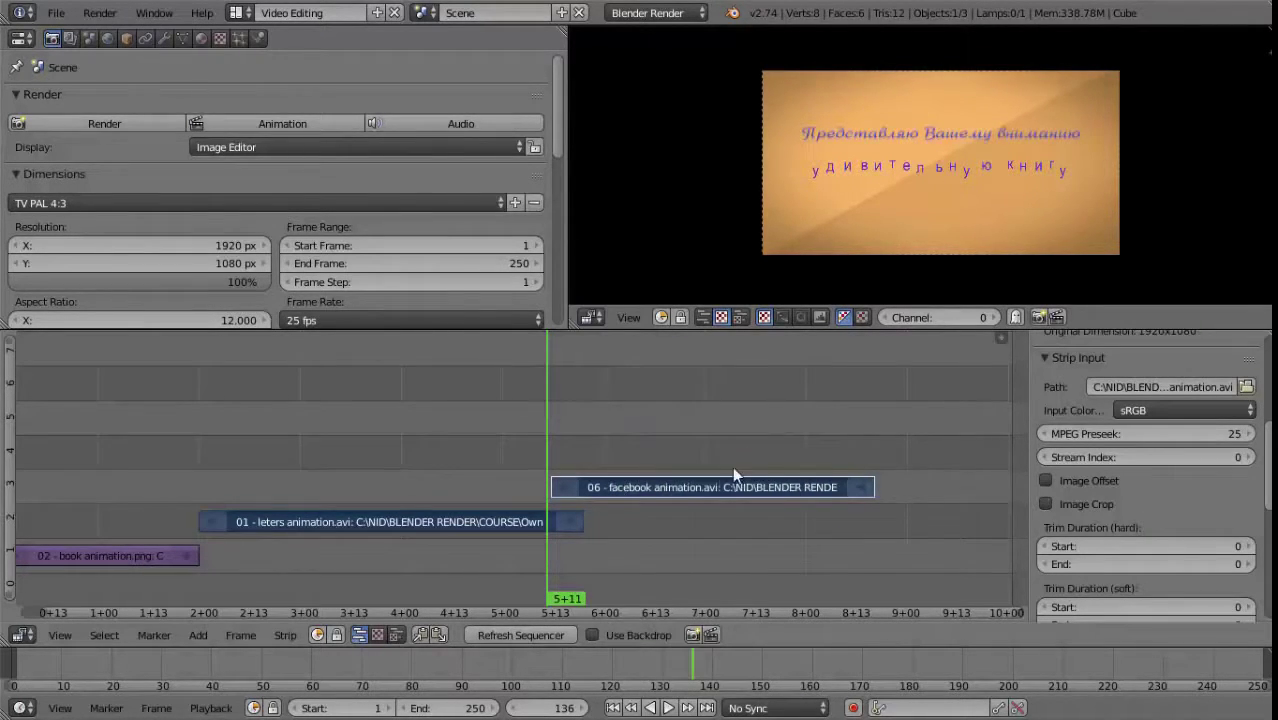
key(shift+a)
mouse_move(536, 423)
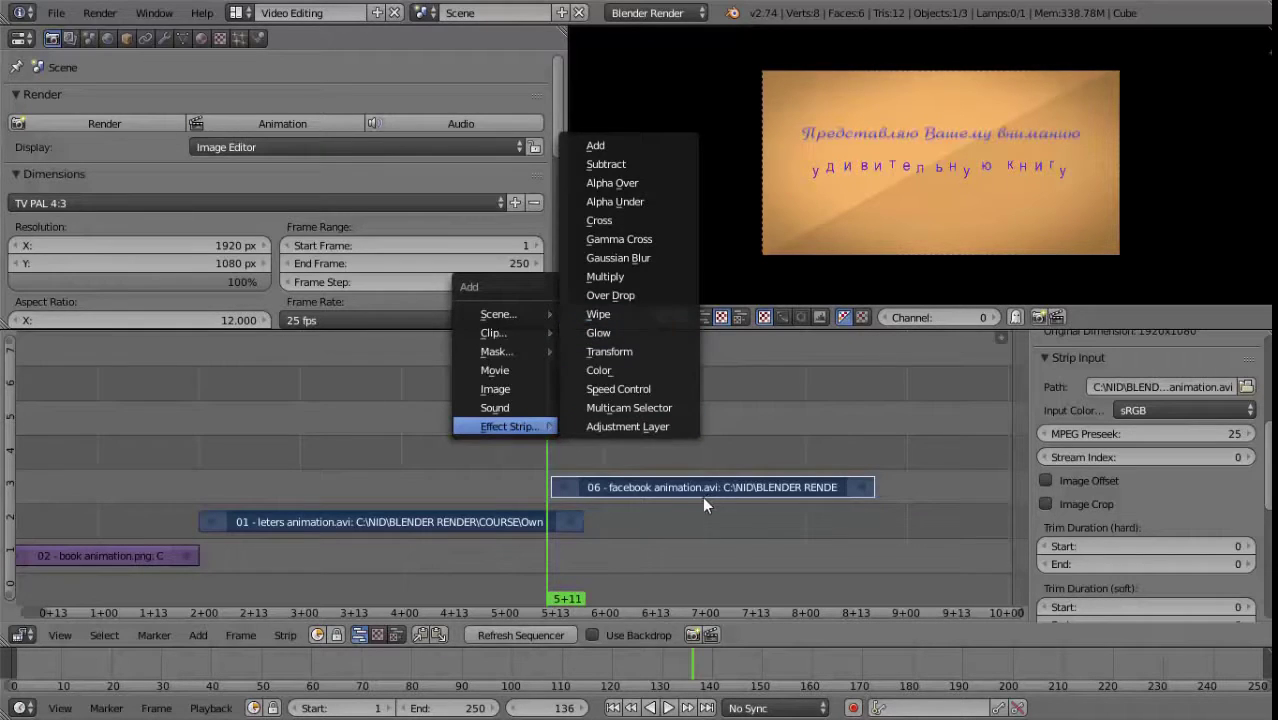
key(g)
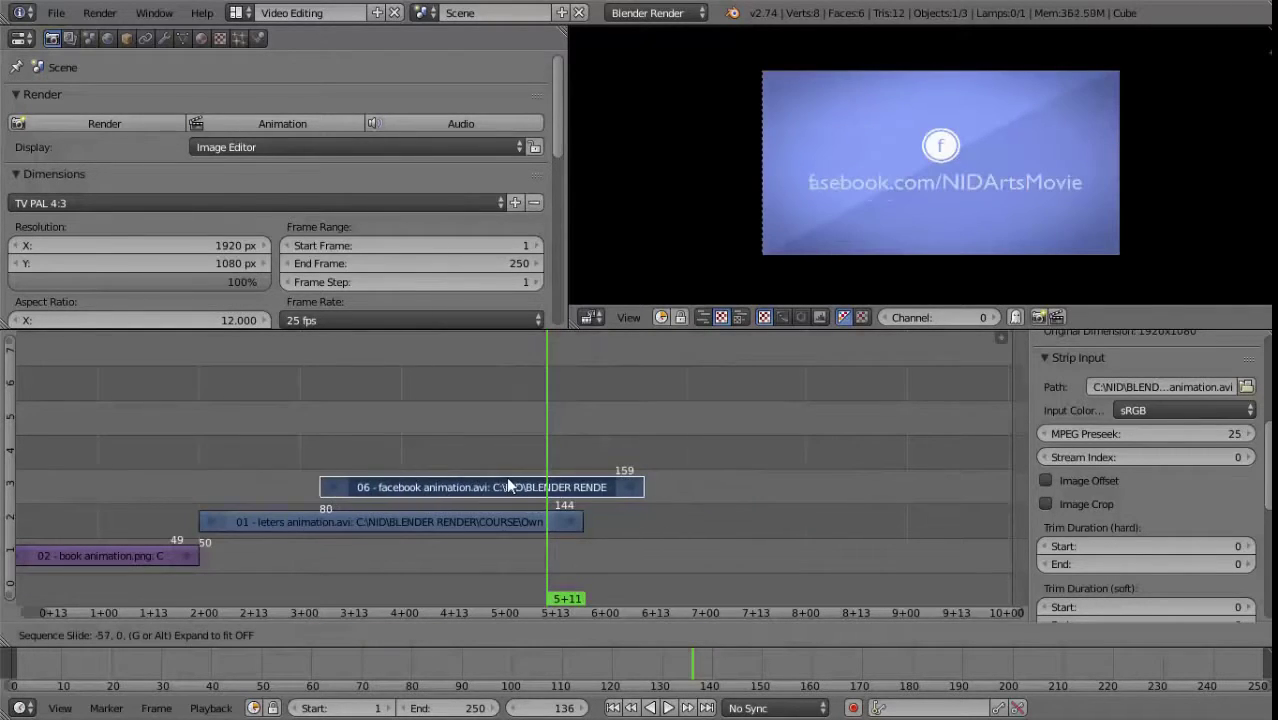
click(462, 481)
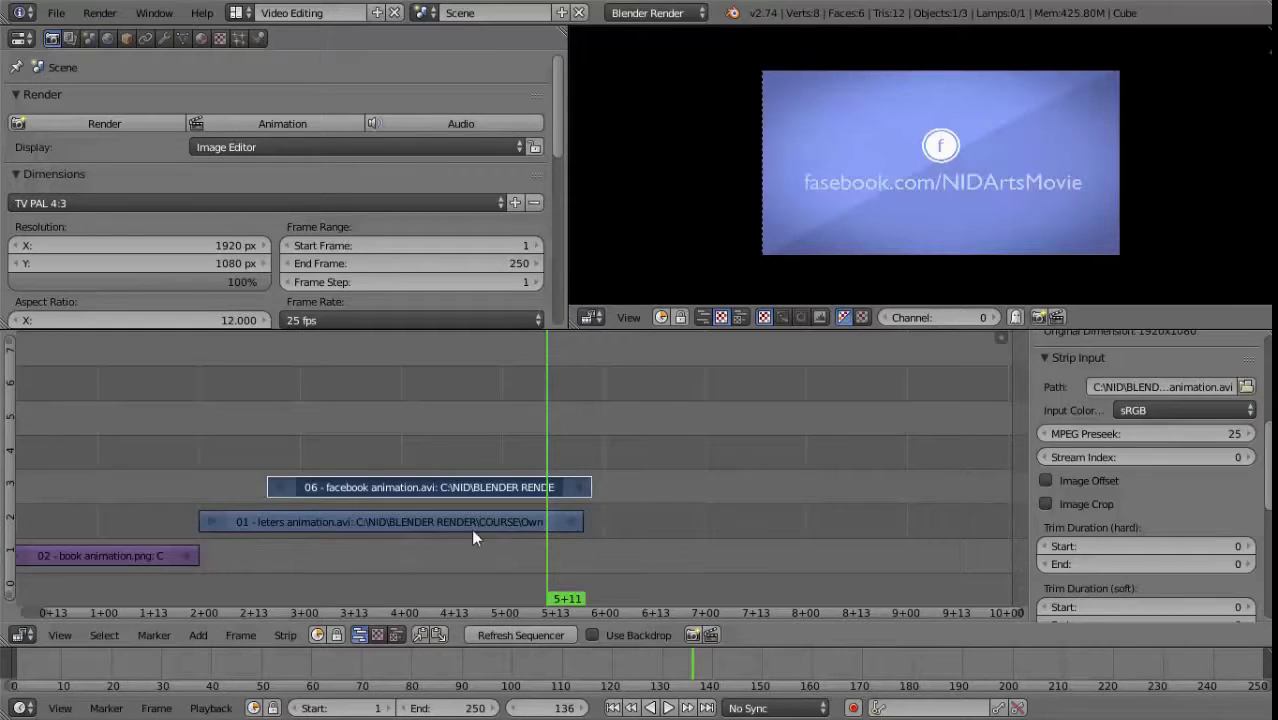
Try a lower opacity on the facebook strip, then restore it to 1.000.
scroll(1200, 450, up, 10)
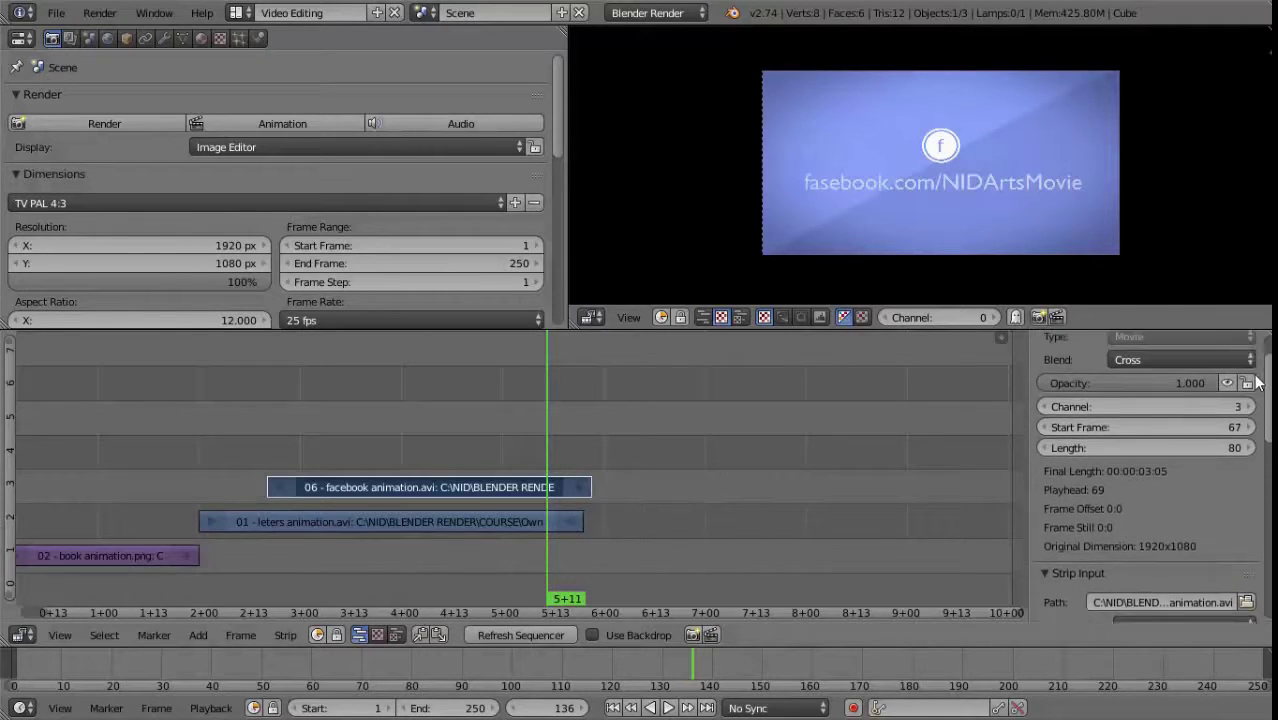
drag(1187, 441, 1146, 441)
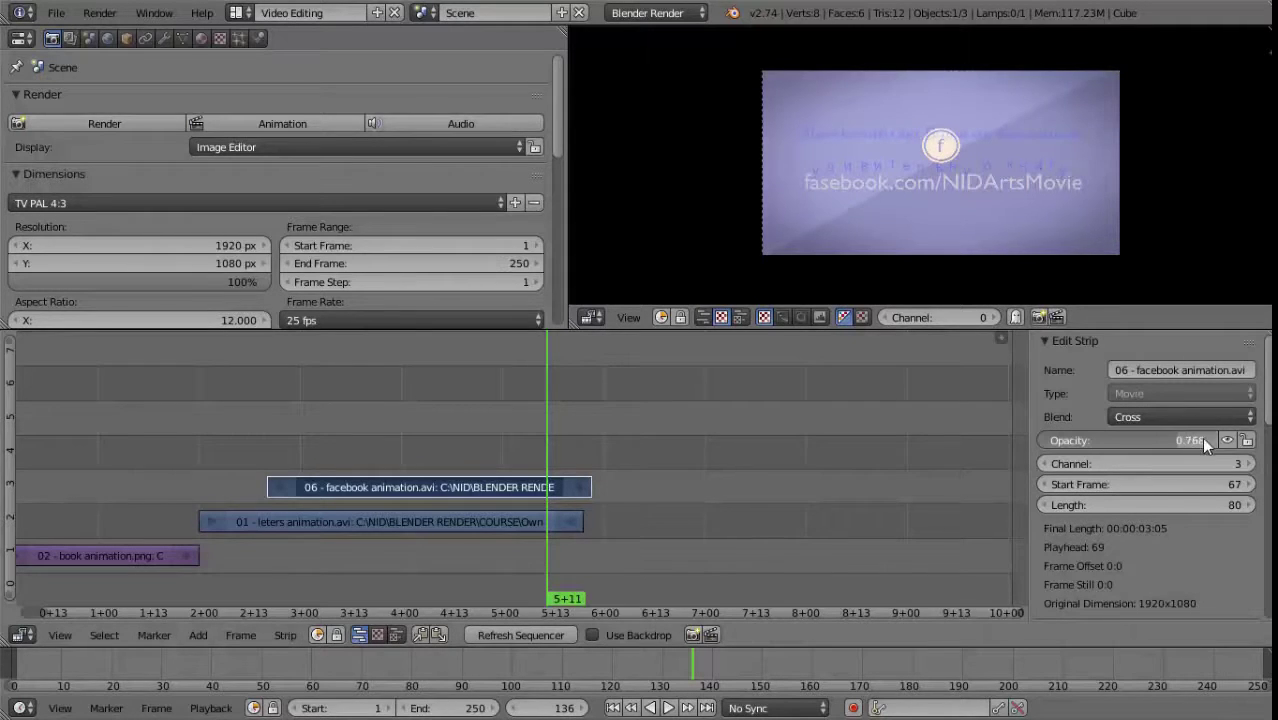
key(ctrl+z)
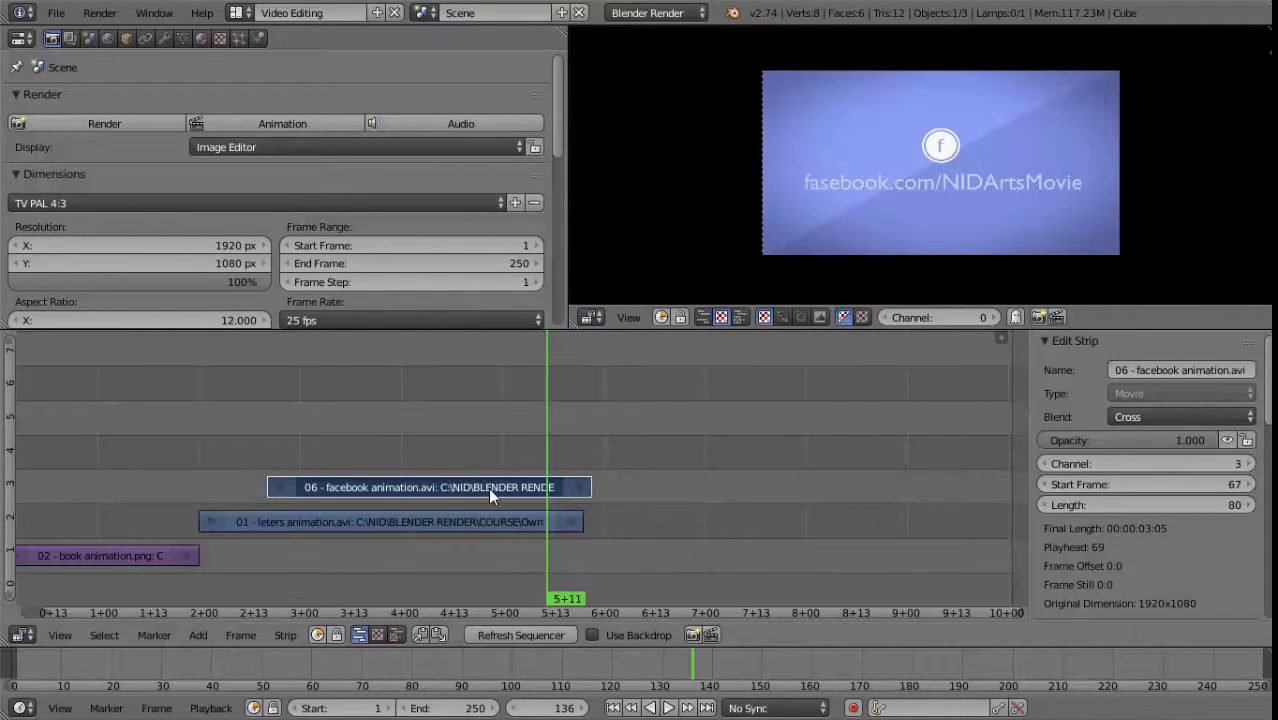
key(shift+a)
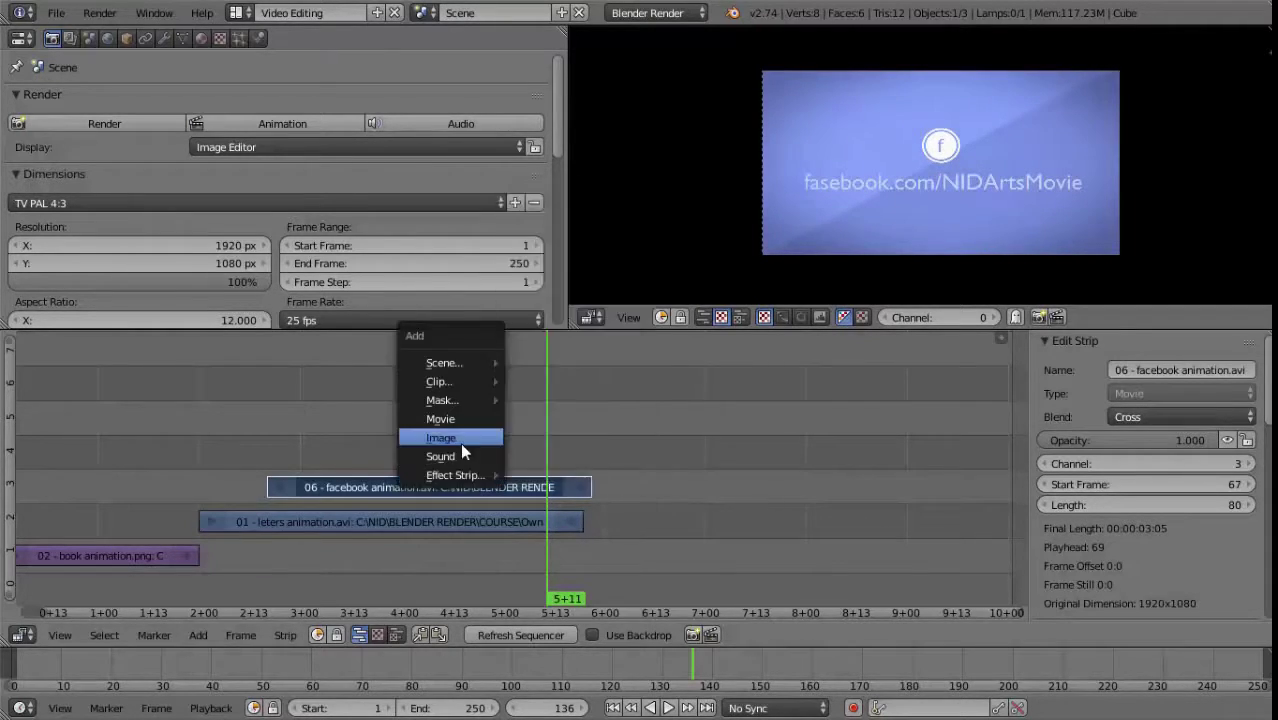
Add a Transform effect strip on top of the facebook animation.
mouse_move(460, 476)
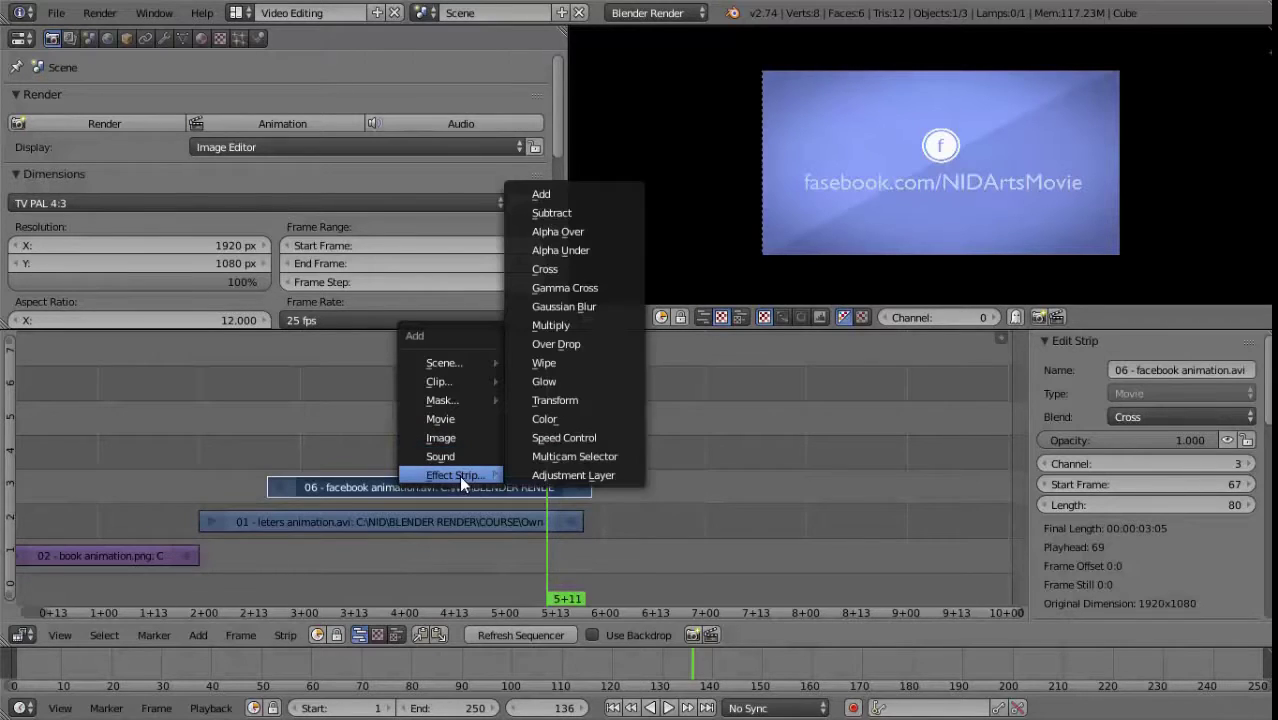
click(556, 403)
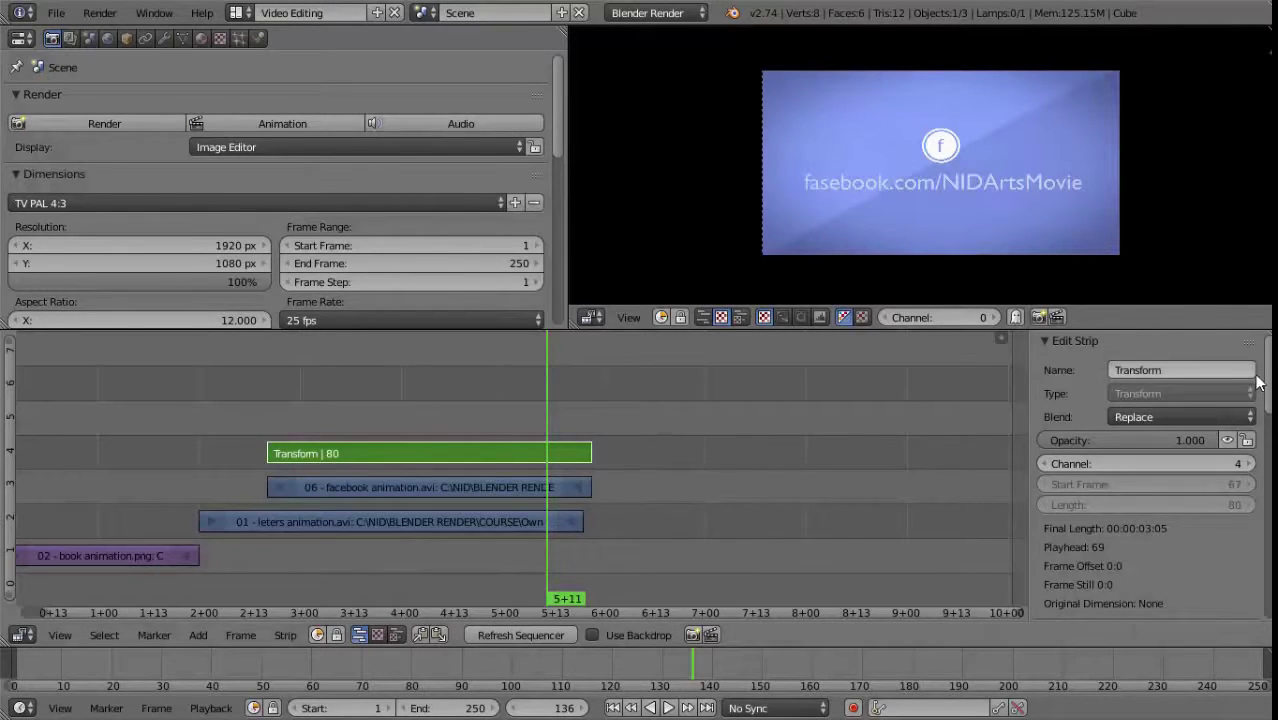
scroll(1150, 475, down, 5)
scroll(1150, 475, up, 2)
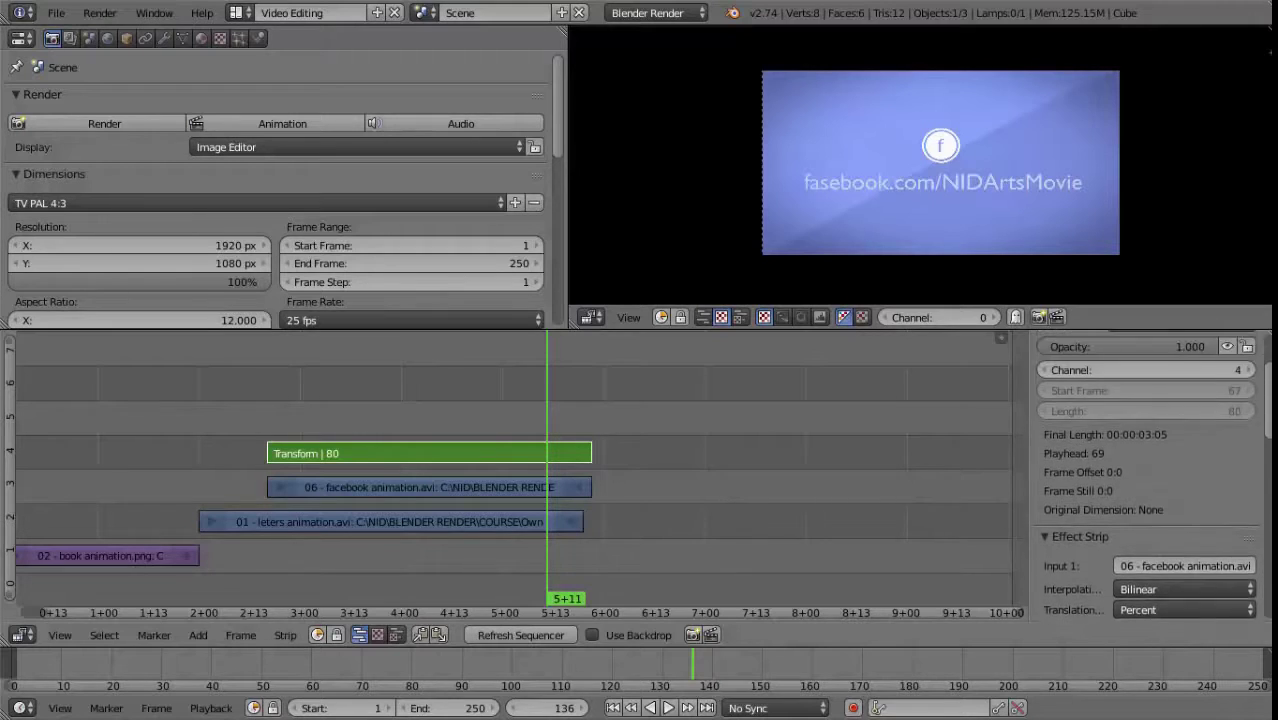
scroll(1150, 475, up, 2)
scroll(1150, 475, up, 1)
scroll(1150, 475, down, 3)
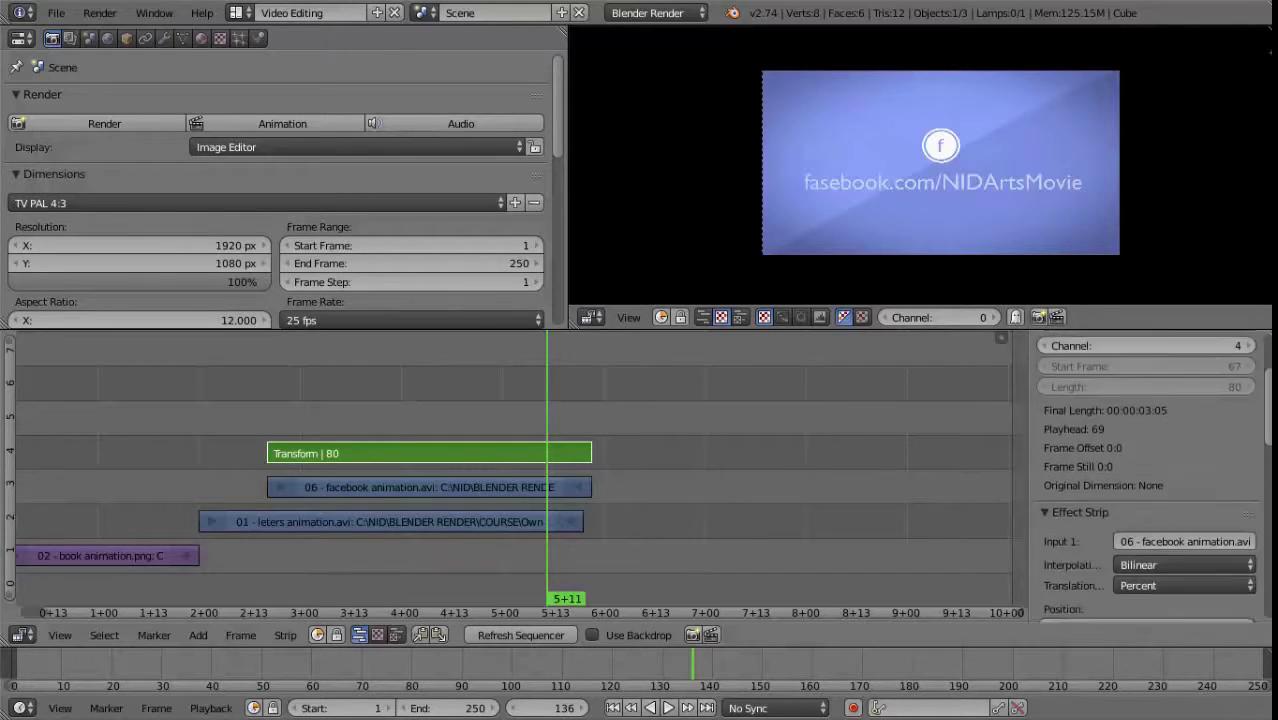
scroll(1150, 475, down, 2)
scroll(1150, 475, down, 1)
scroll(1150, 475, down, 1)
scroll(1063, 449, down, 1)
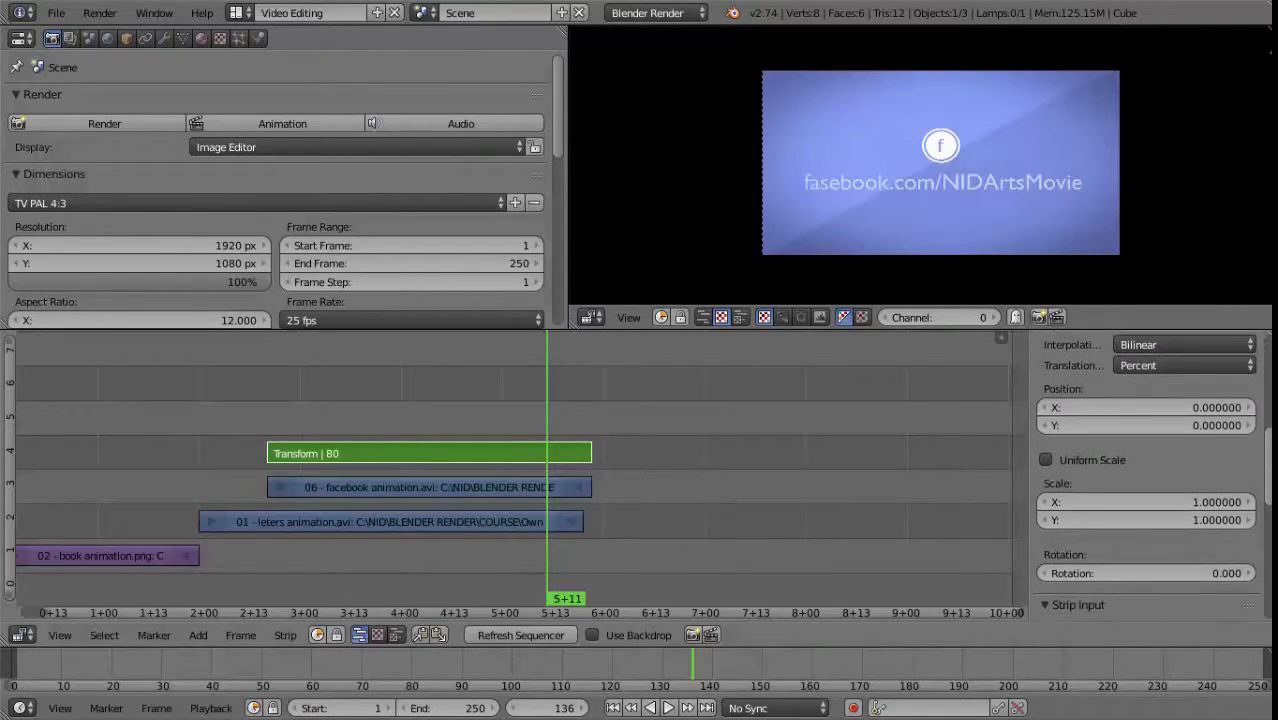
Experiment with Uniform Scale and horizontal stretching, then reset the X scale to 1.
click(1047, 457)
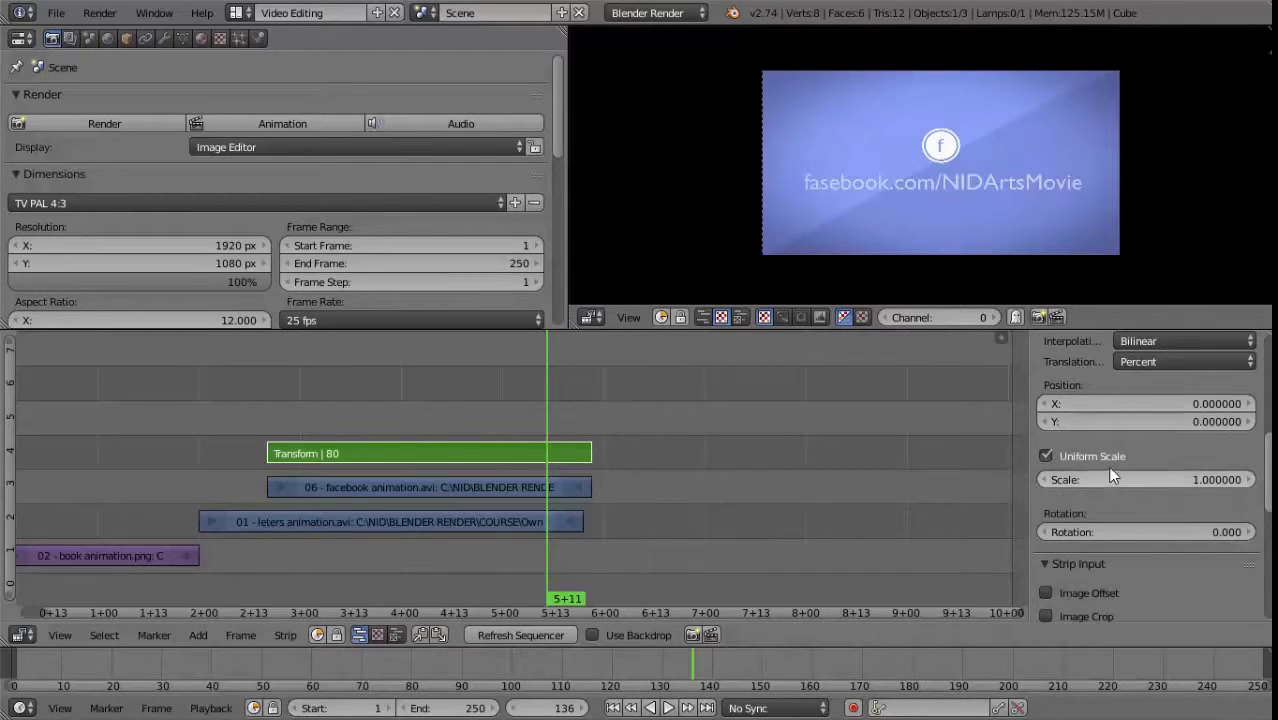
click(1045, 457)
click(1044, 458)
click(1044, 458)
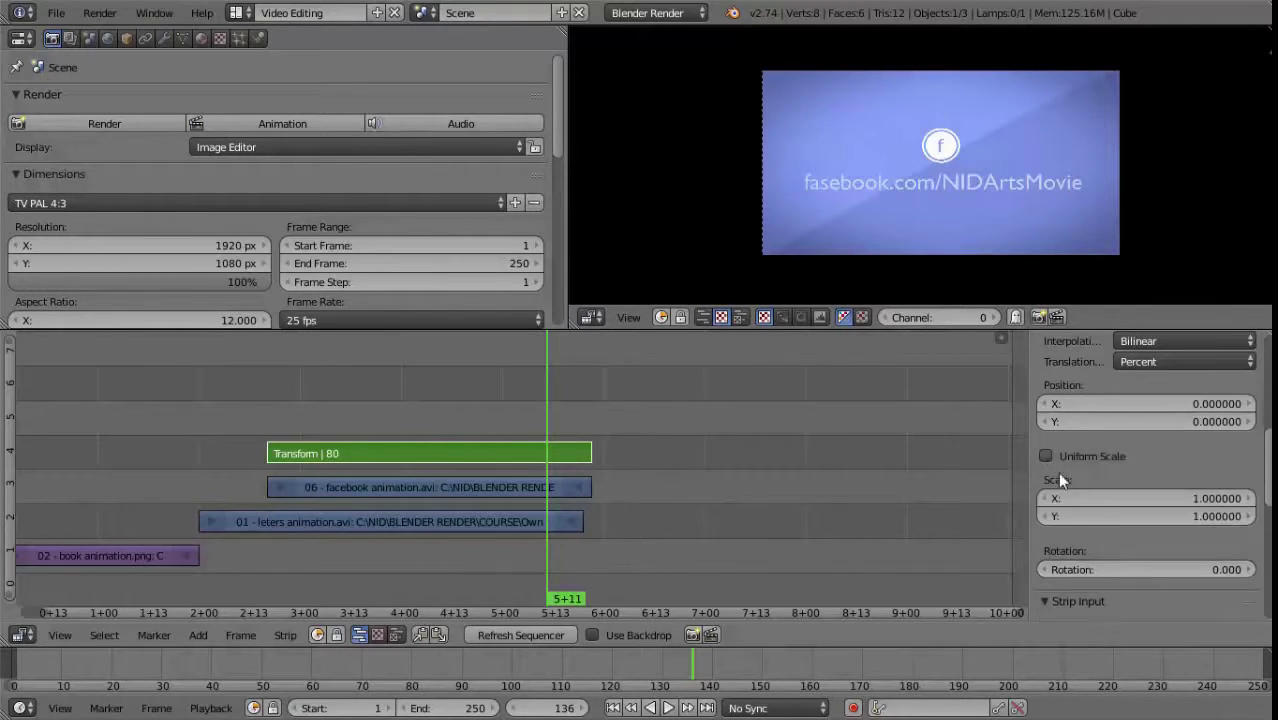
drag(1064, 497, 1176, 500)
click(1220, 499)
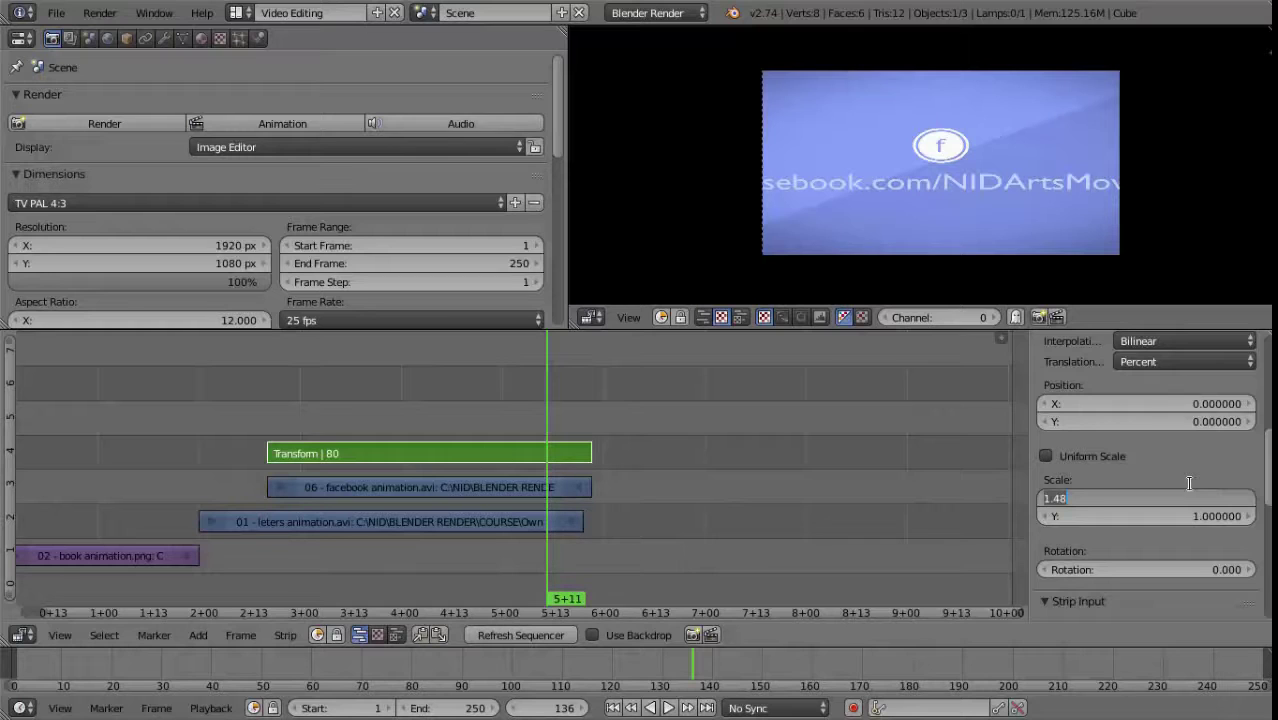
text(1)
key(Return)
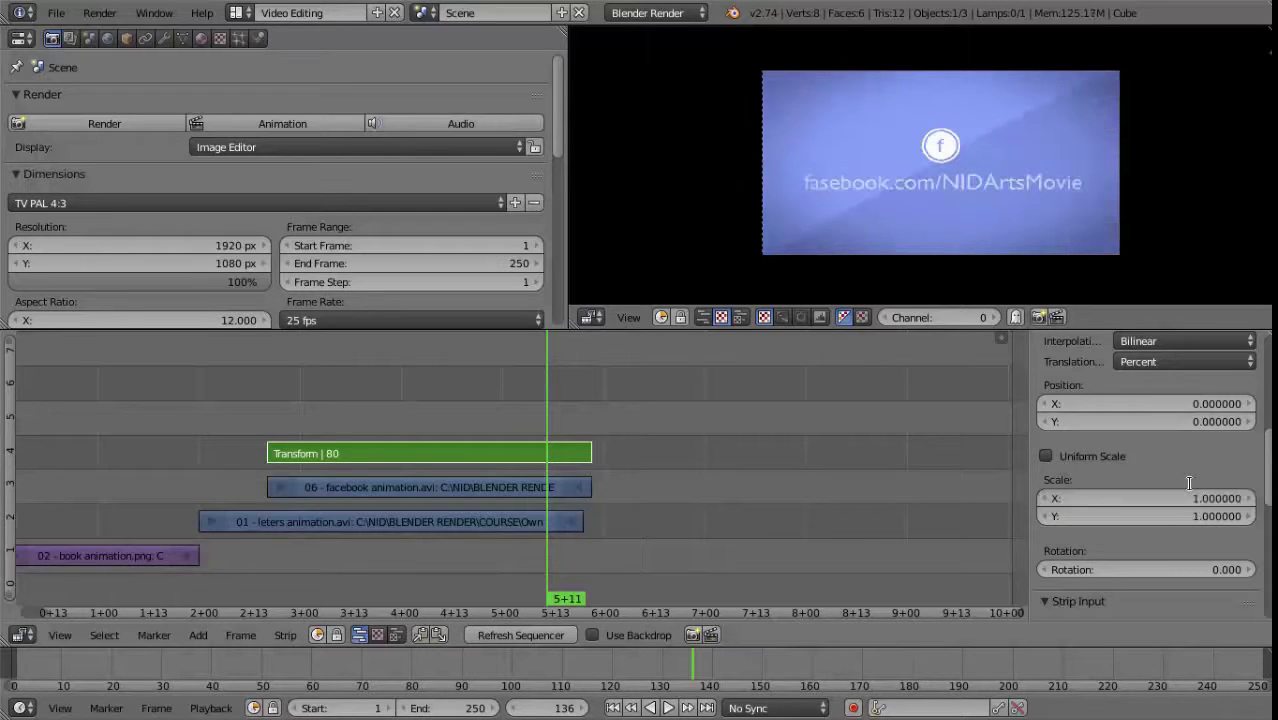
With Uniform Scale on, shrink the video to 0.28 and place it at X 28.98, Y -24.54.
click(1046, 456)
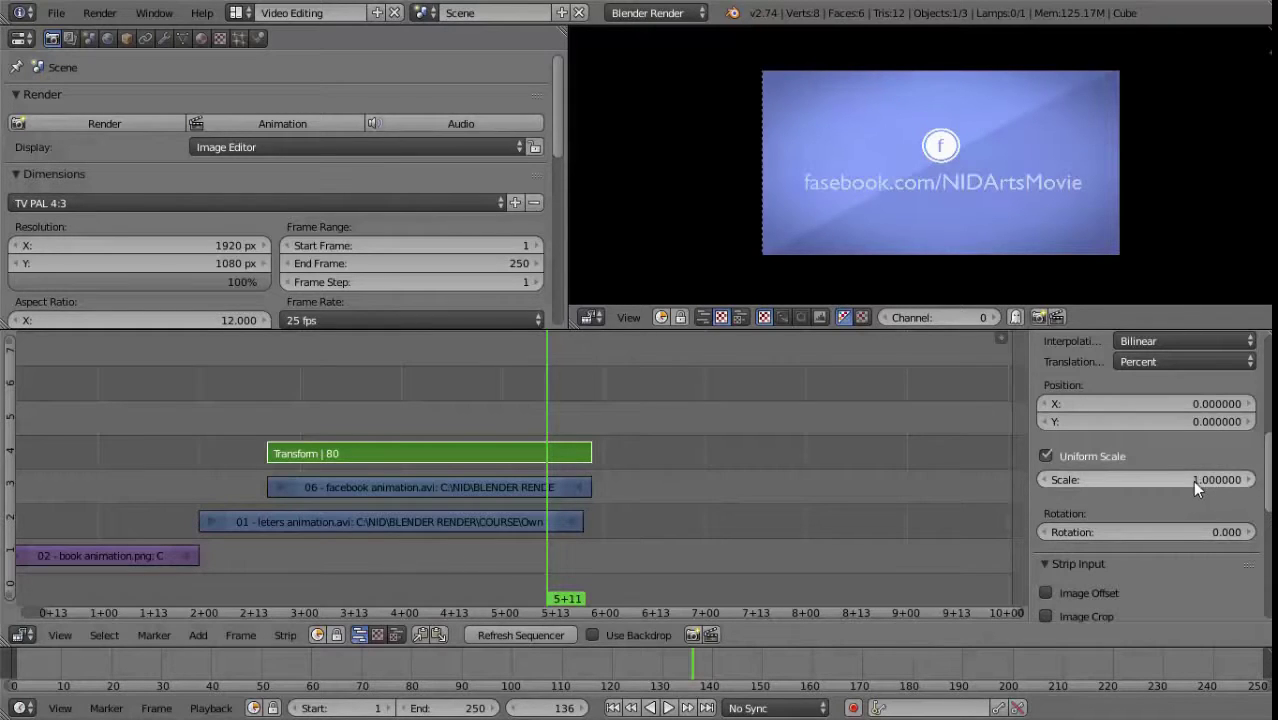
click(1192, 480)
text(1.4)
key(Return)
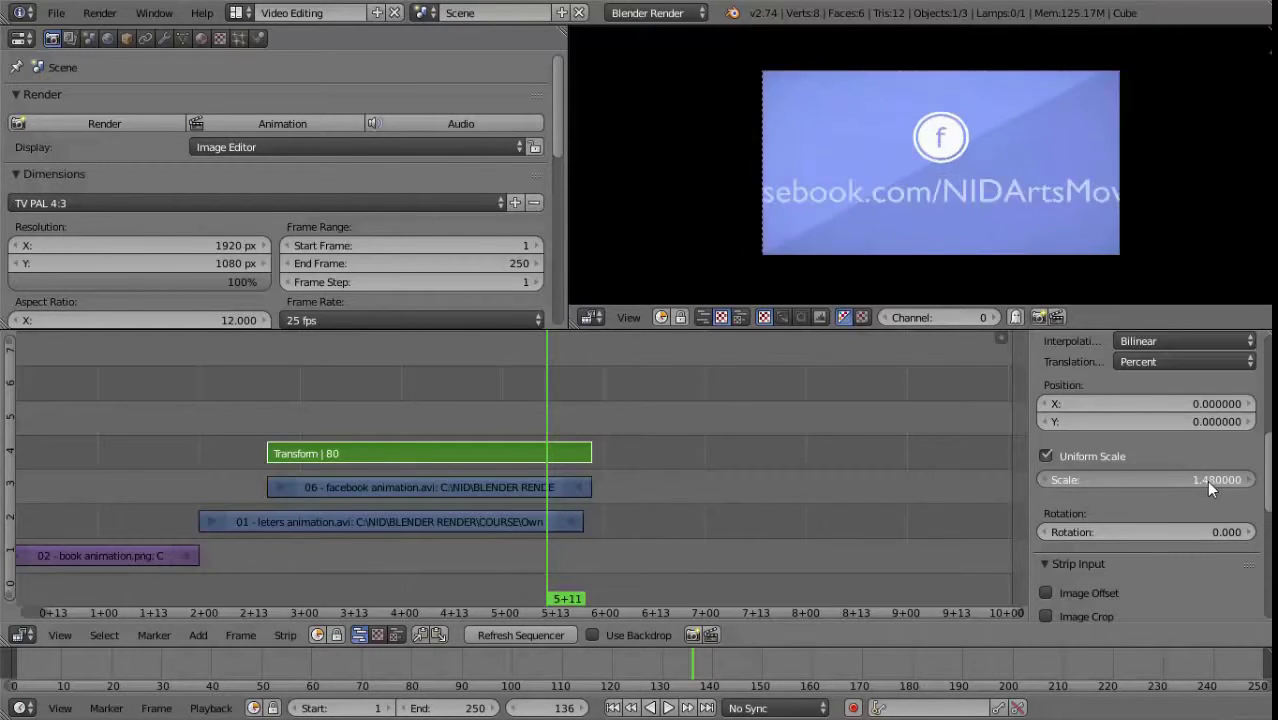
mouse_move(1206, 480)
mouse_down()
mouse_move(1151, 481)
mouse_move(1153, 497)
mouse_up()
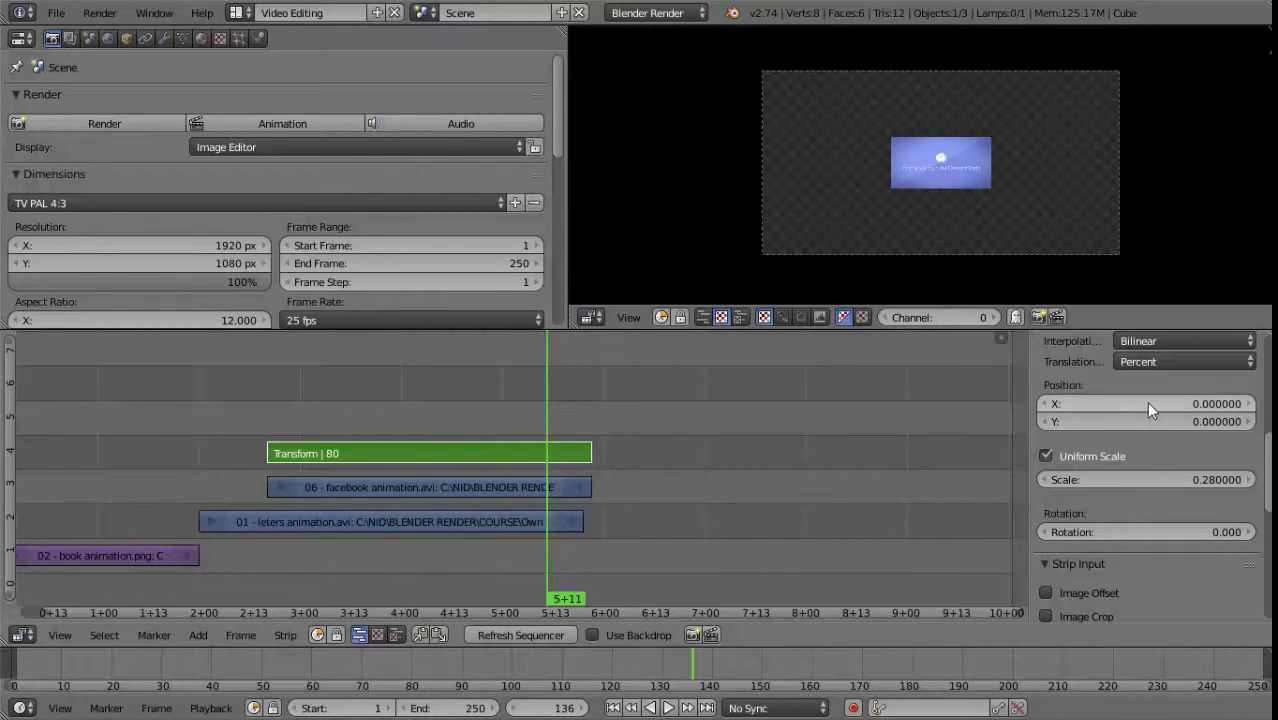
mouse_move(1146, 403)
mouse_down()
mouse_move(1263, 412)
mouse_move(1043, 407)
mouse_move(1200, 421)
mouse_move(1007, 422)
mouse_up()
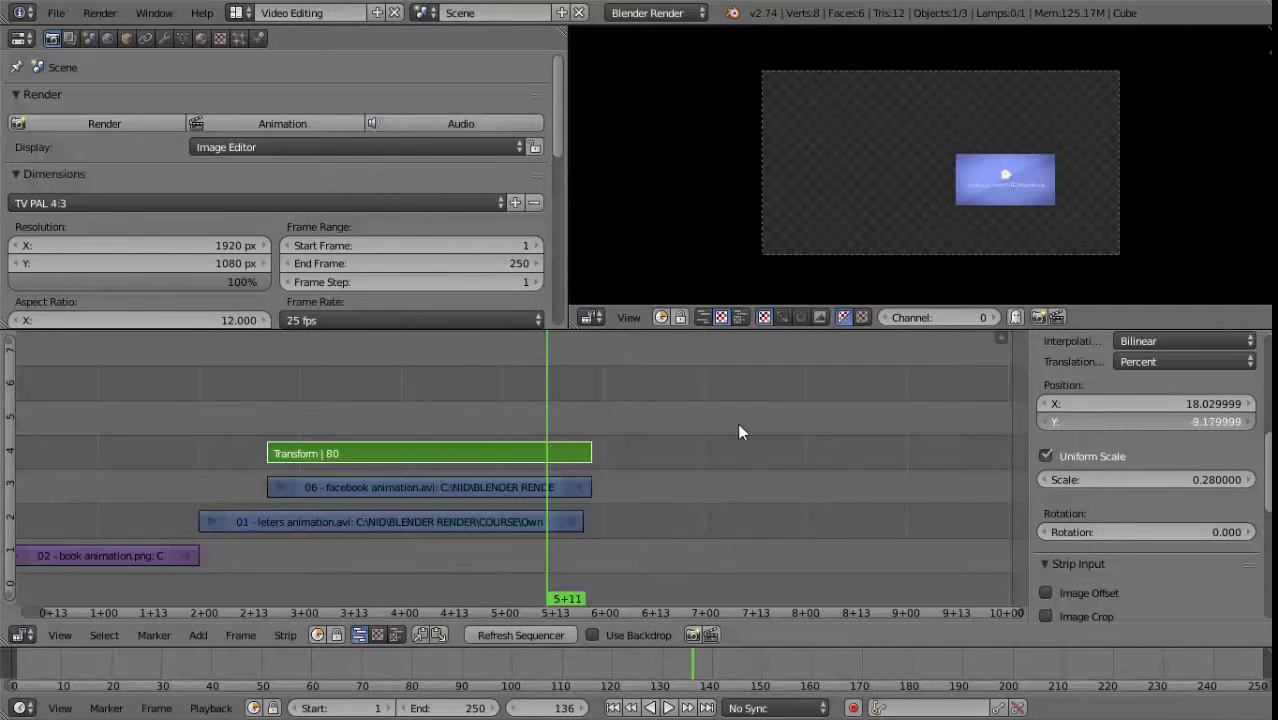
mouse_move(641, 429)
mouse_down()
mouse_move(420, 438)
mouse_move(1252, 404)
mouse_up()
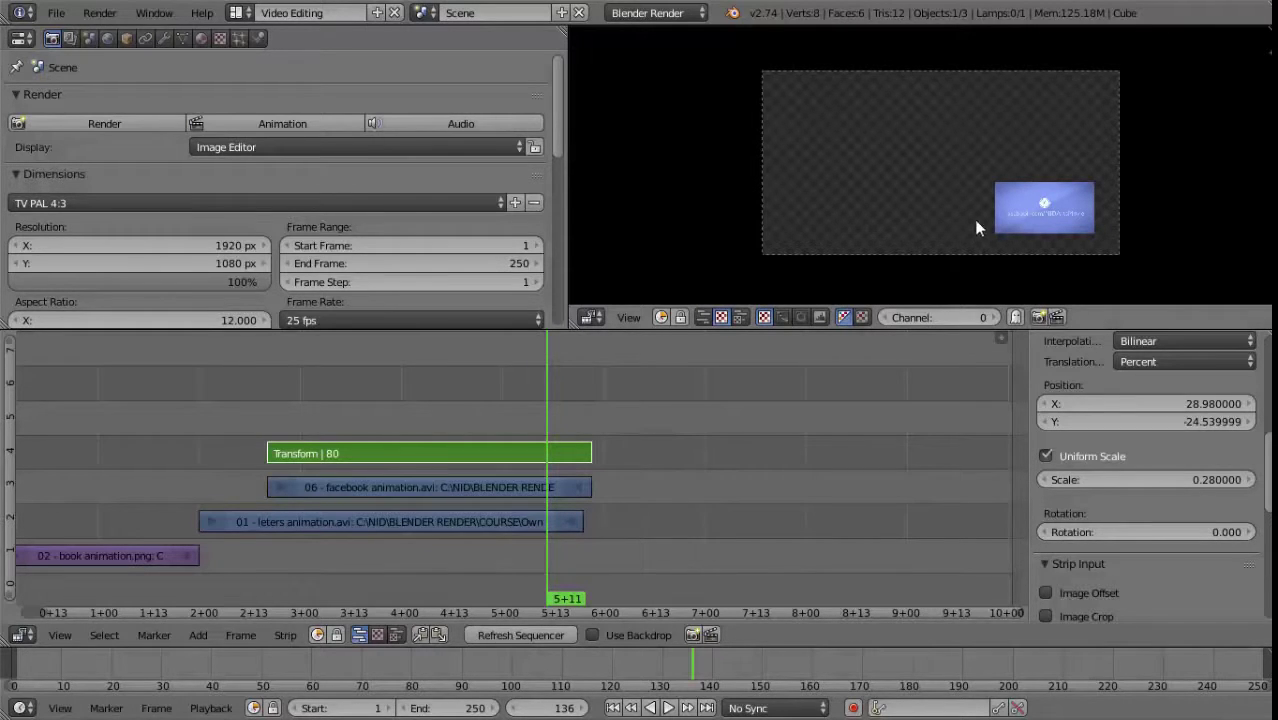
right_click(516, 488)
right_click(503, 522)
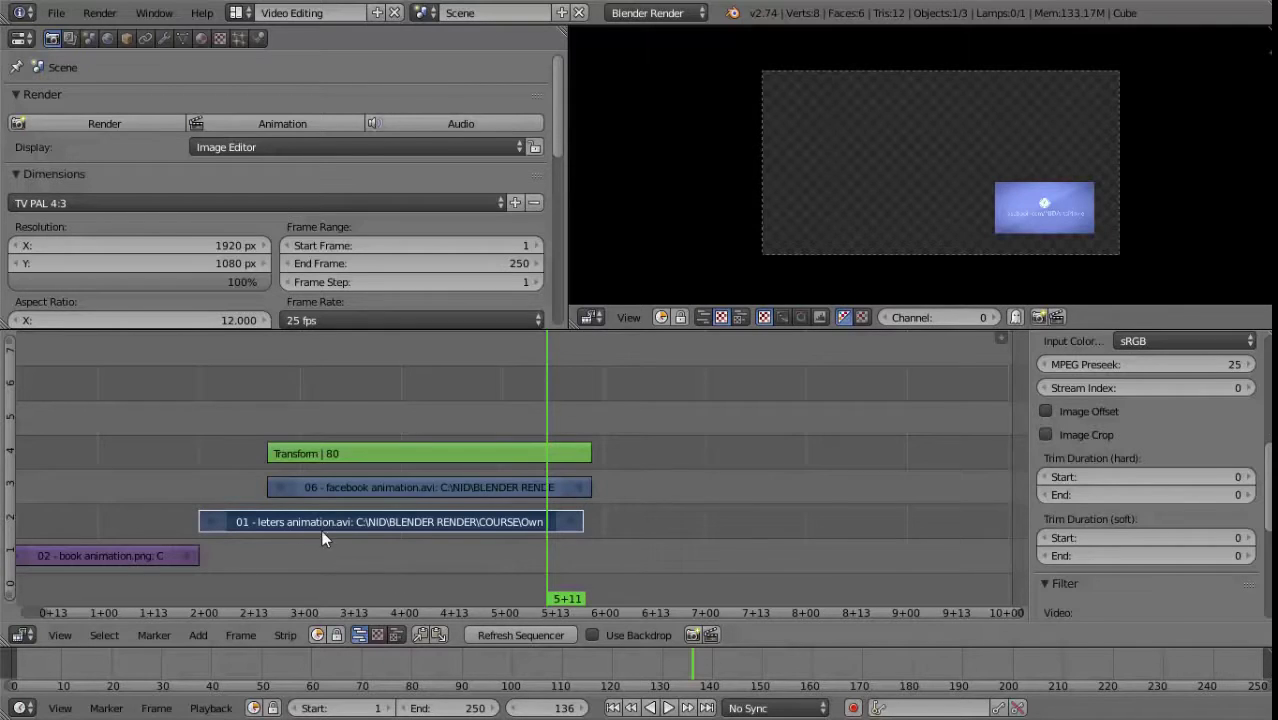
right_click(469, 452)
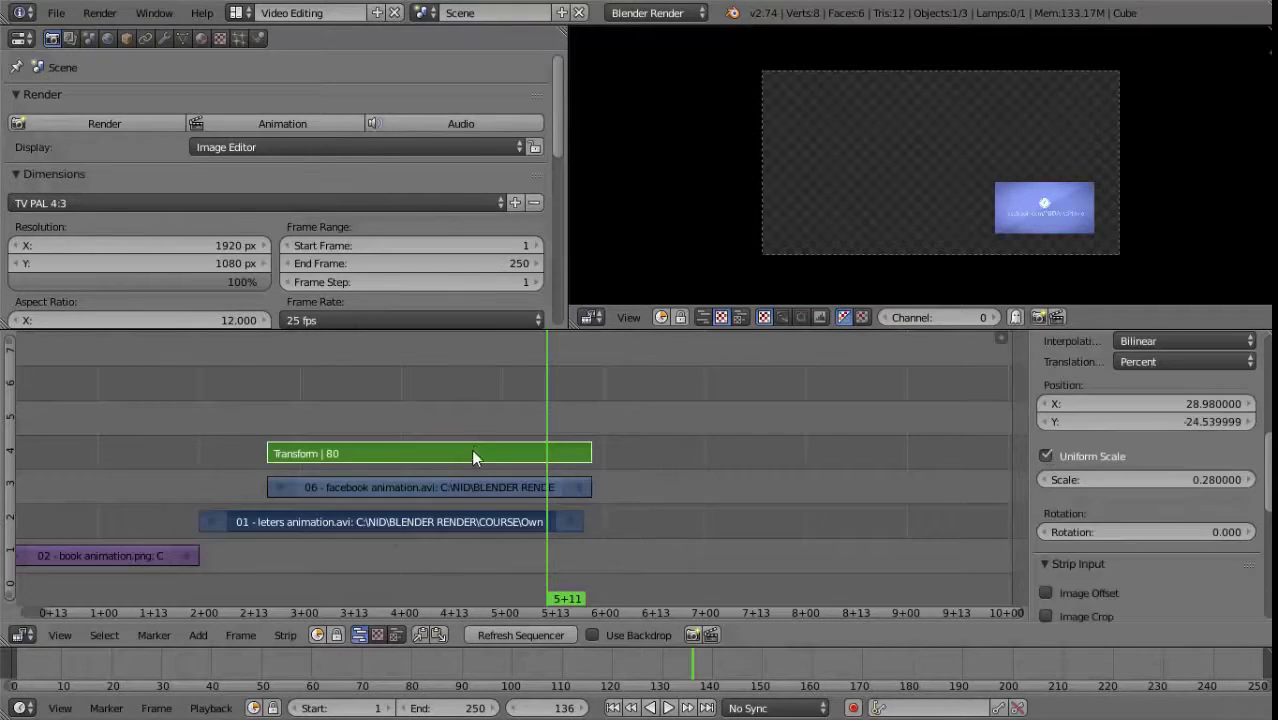
key(shift+a)
mouse_move(470, 402)
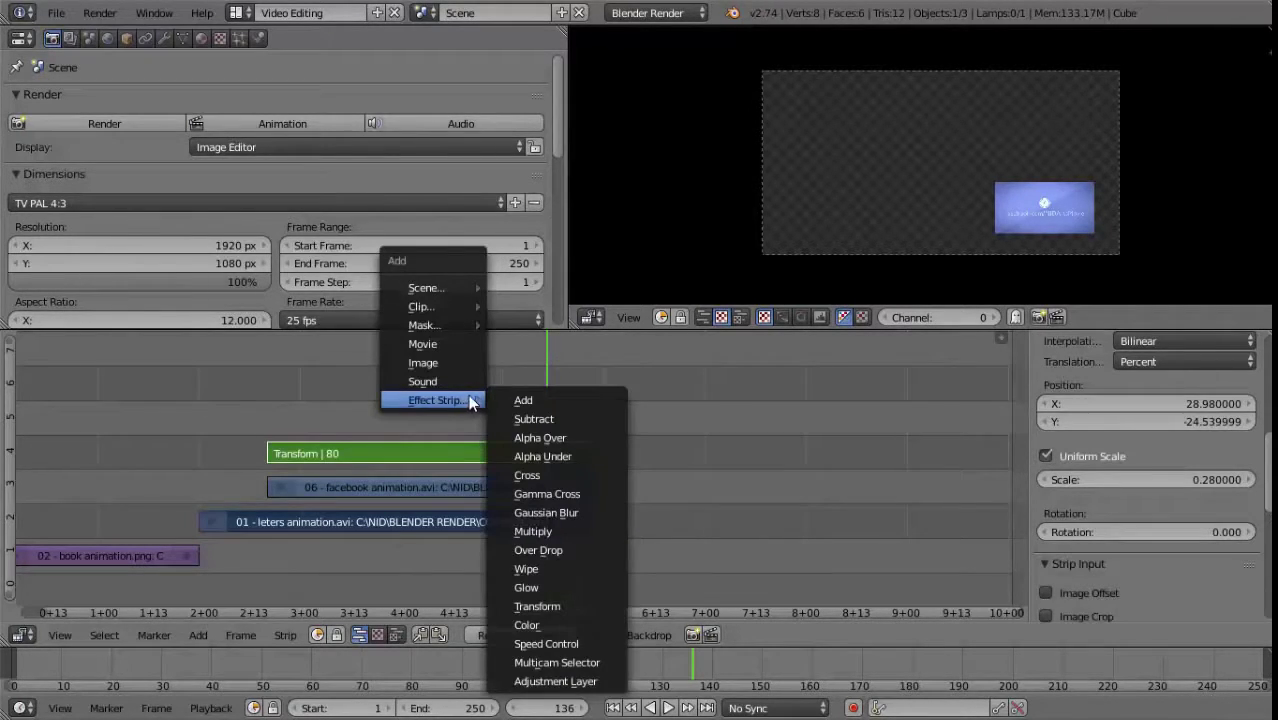
click(557, 438)
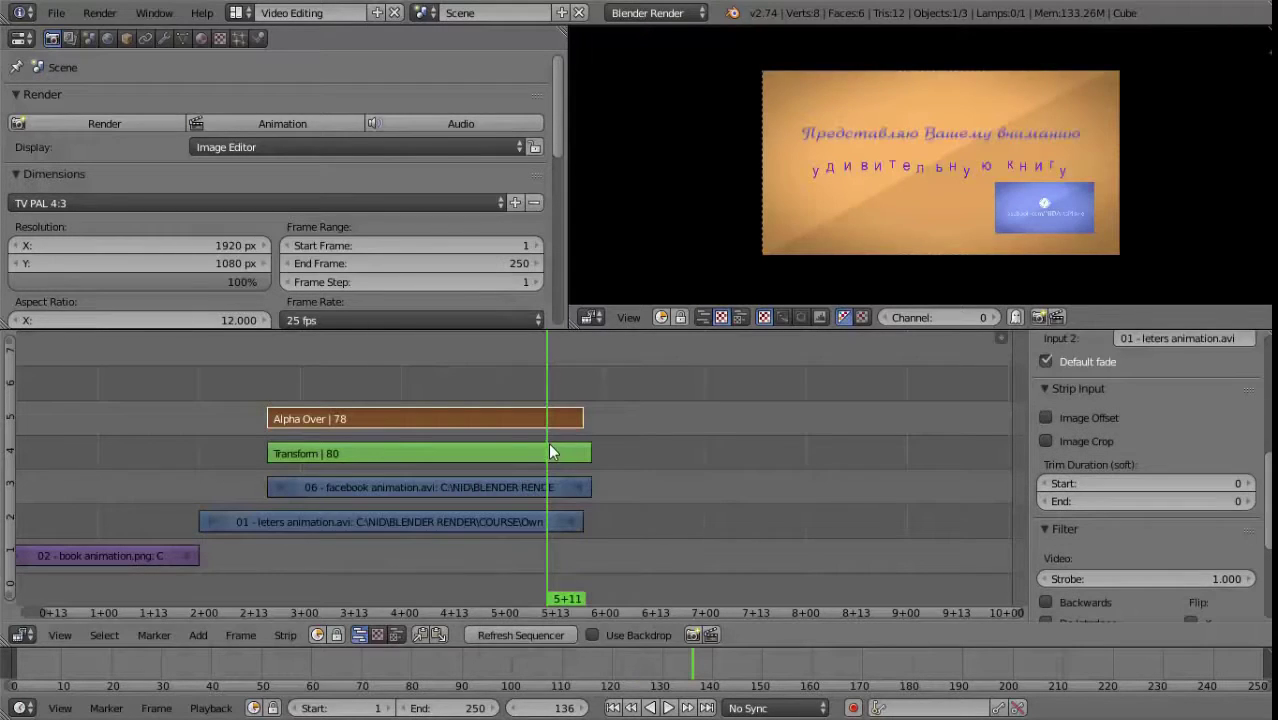
key(shift+alt+a)
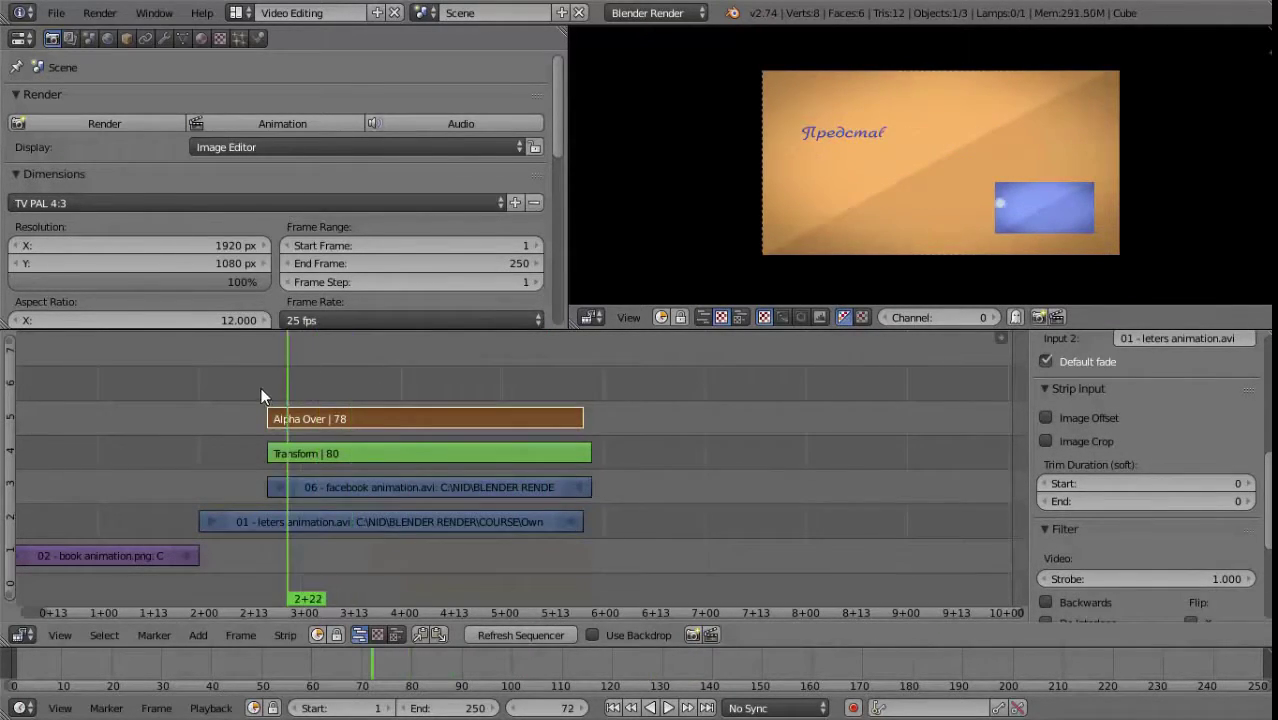
drag(262, 387, 313, 387)
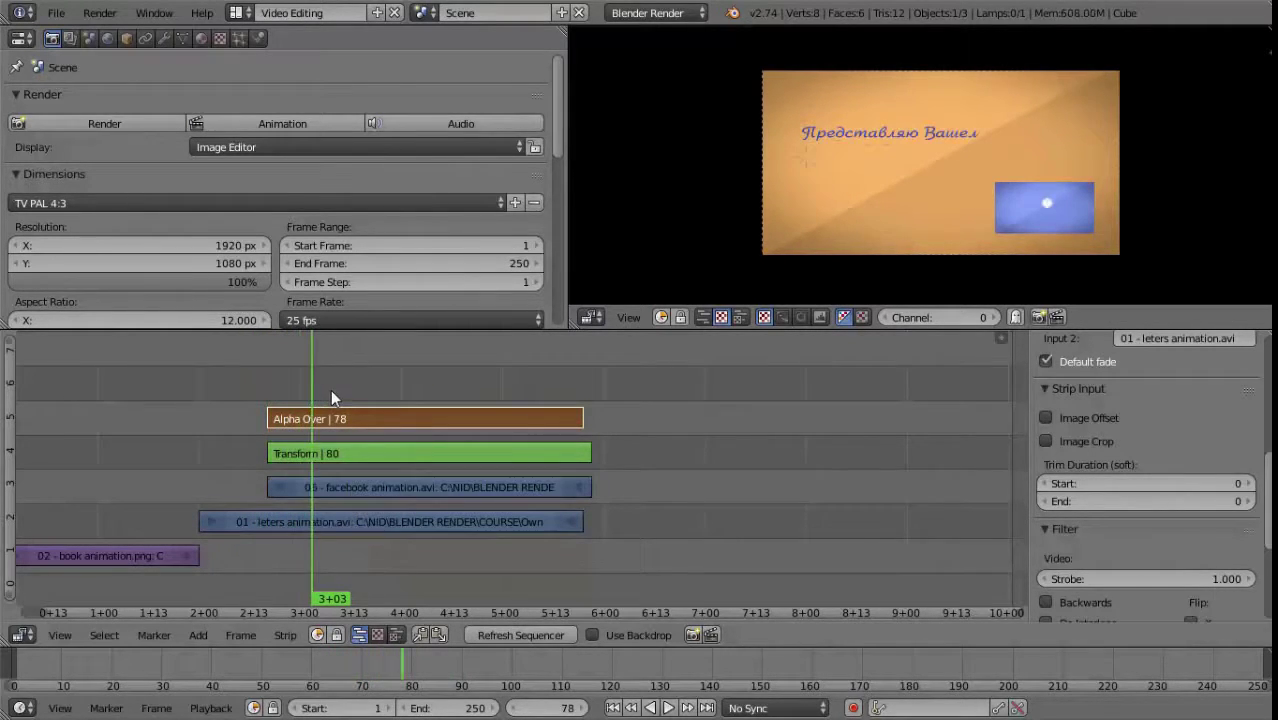
drag(313, 387, 576, 395)
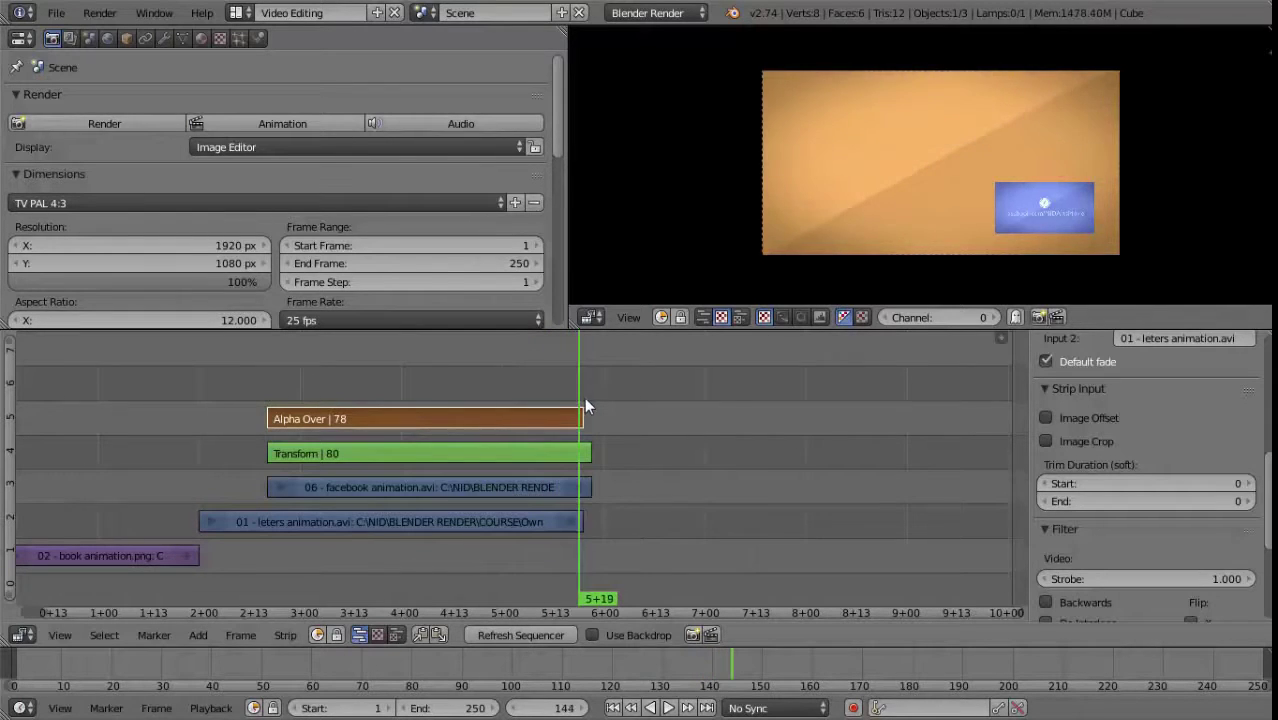
mouse_move(576, 395)
mouse_down()
mouse_move(587, 395)
mouse_move(547, 395)
mouse_up()
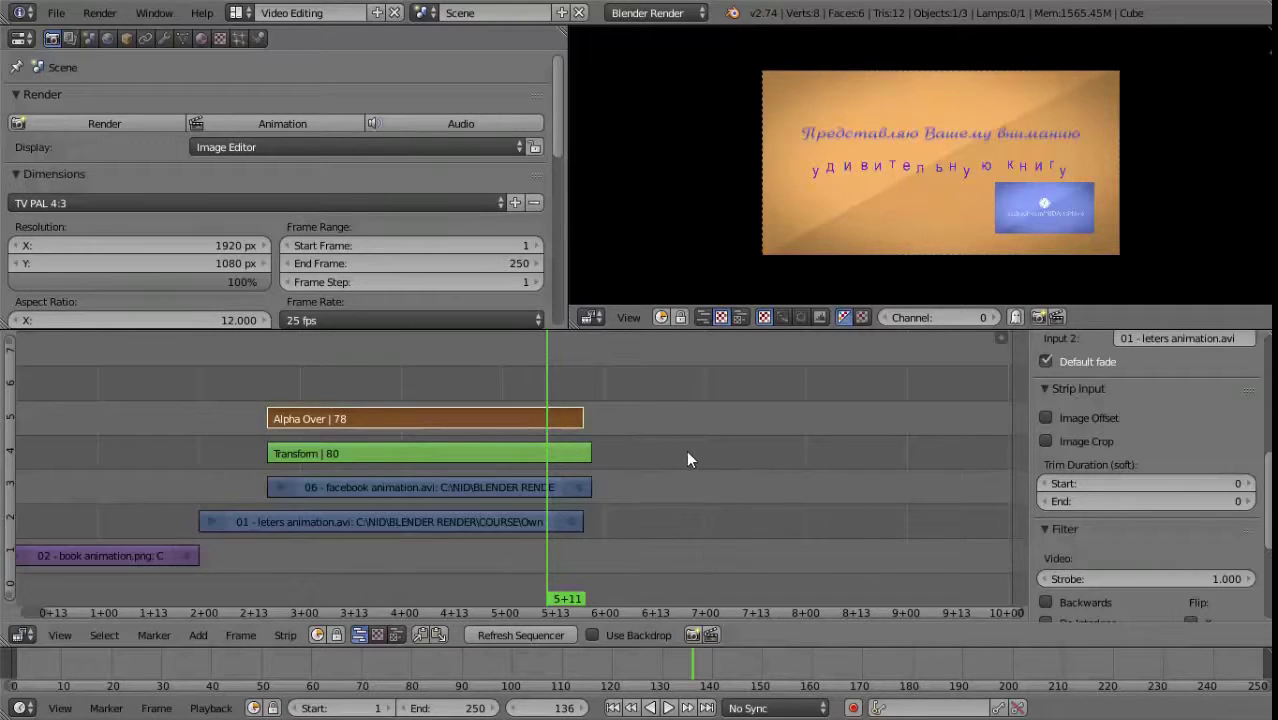
drag(227, 392, 97, 396)
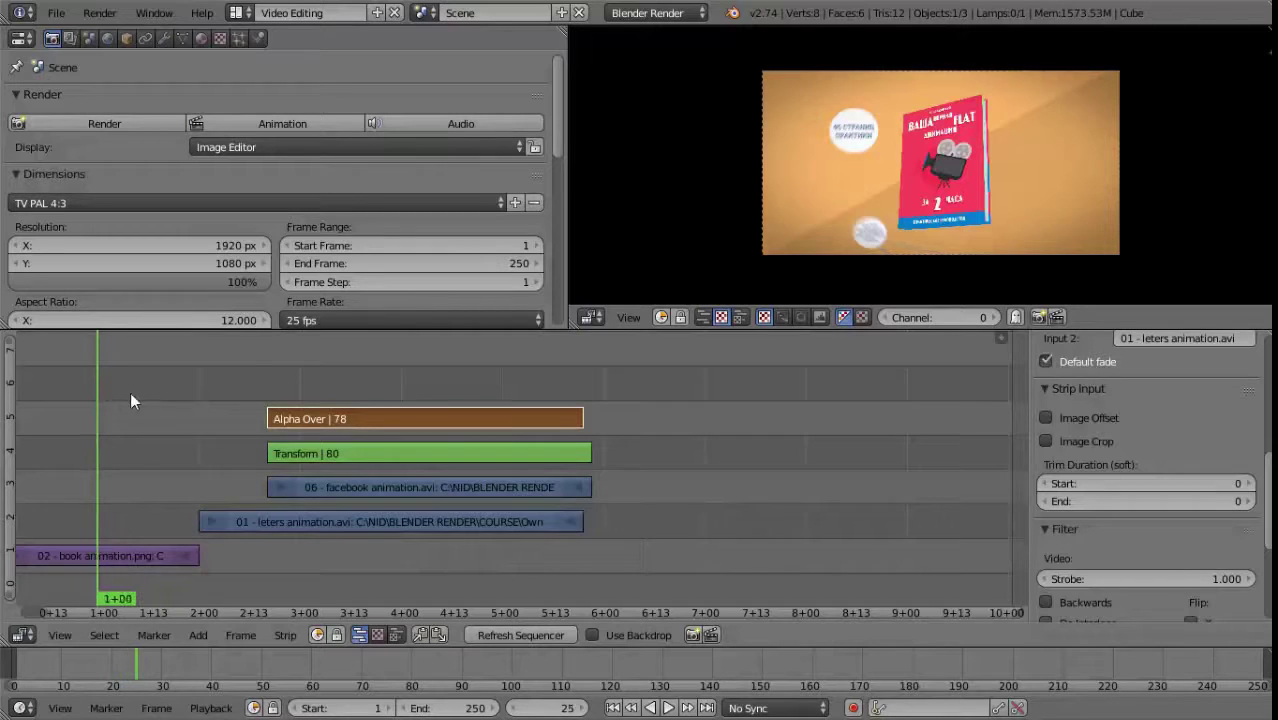
Add Get_Outside.mp3 as a sound strip on channel 6 starting at frame 25.
key(shift+a)
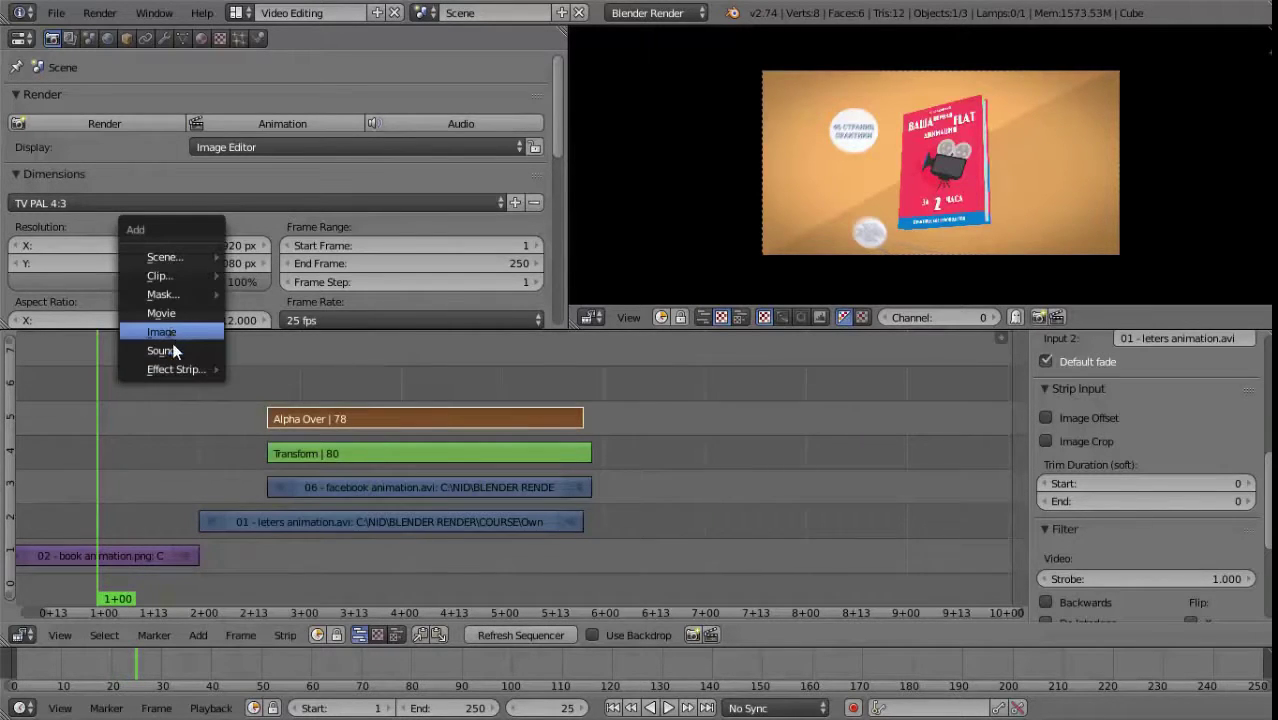
click(174, 346)
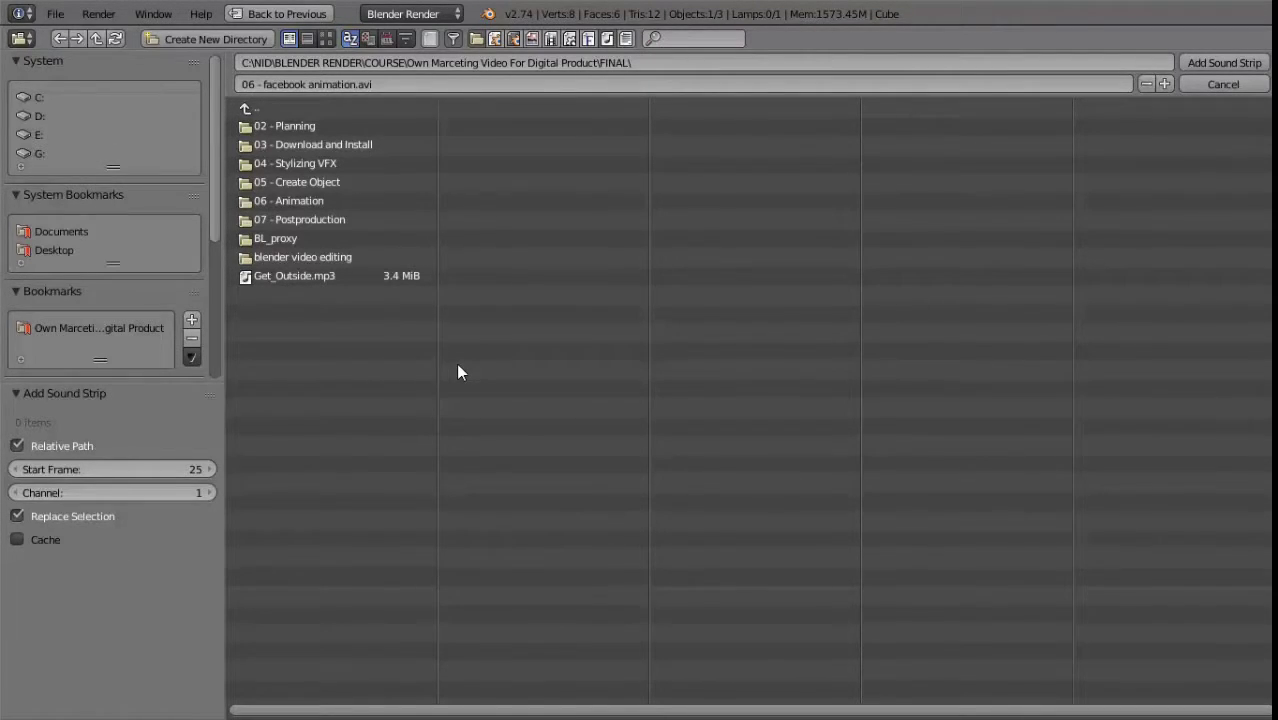
click(298, 278)
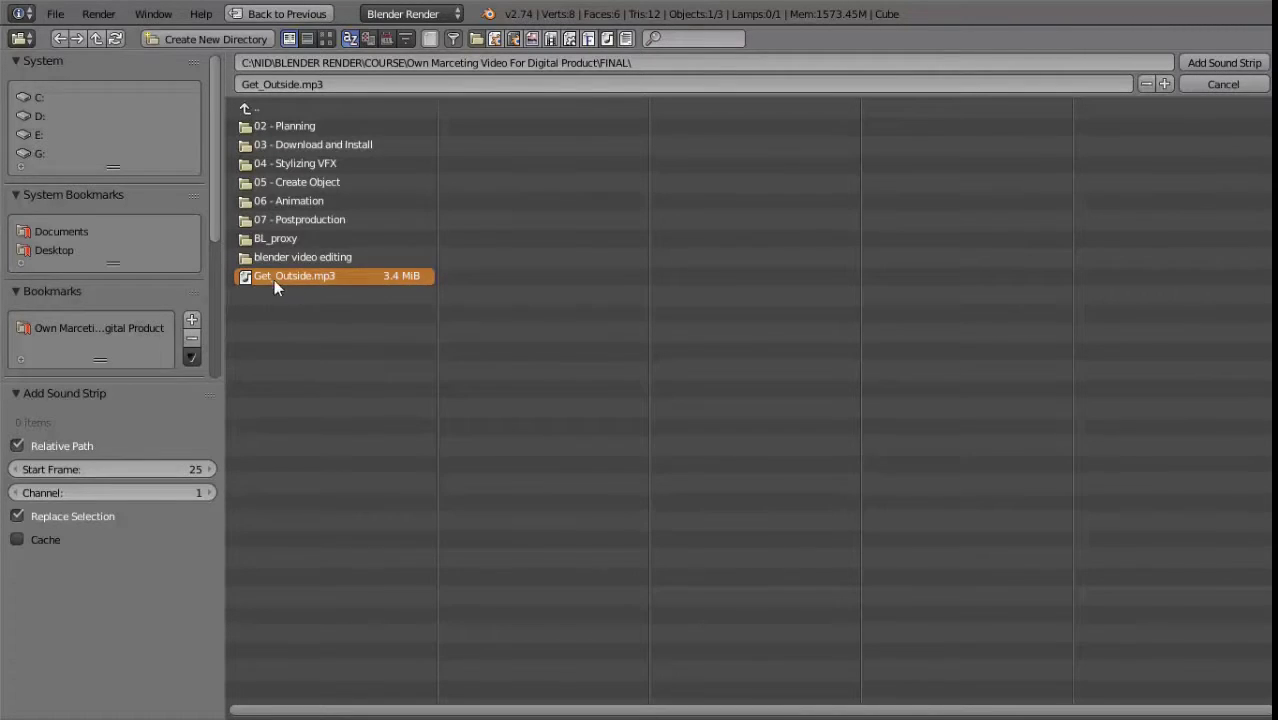
click(1222, 64)
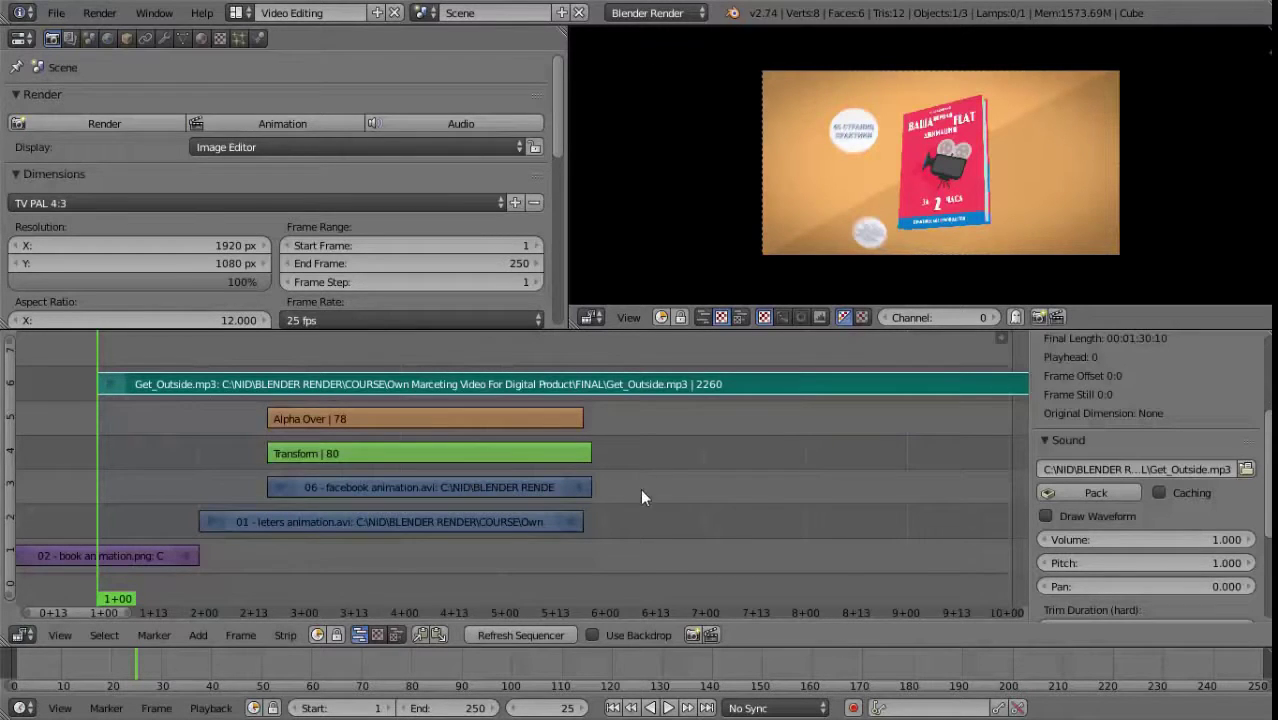
Enable Caching and Draw Waveform for the Get_Outside.mp3 sound strip.
scroll(700, 449, up, 3)
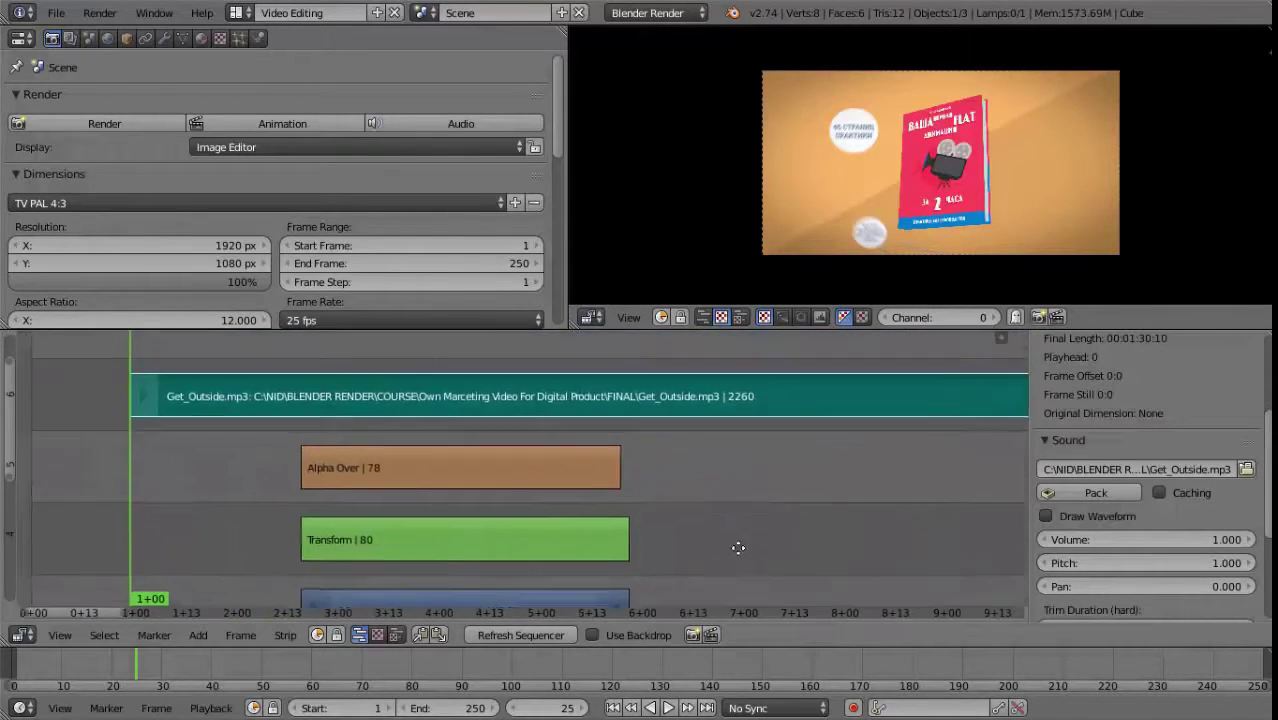
scroll(734, 502, up, 2)
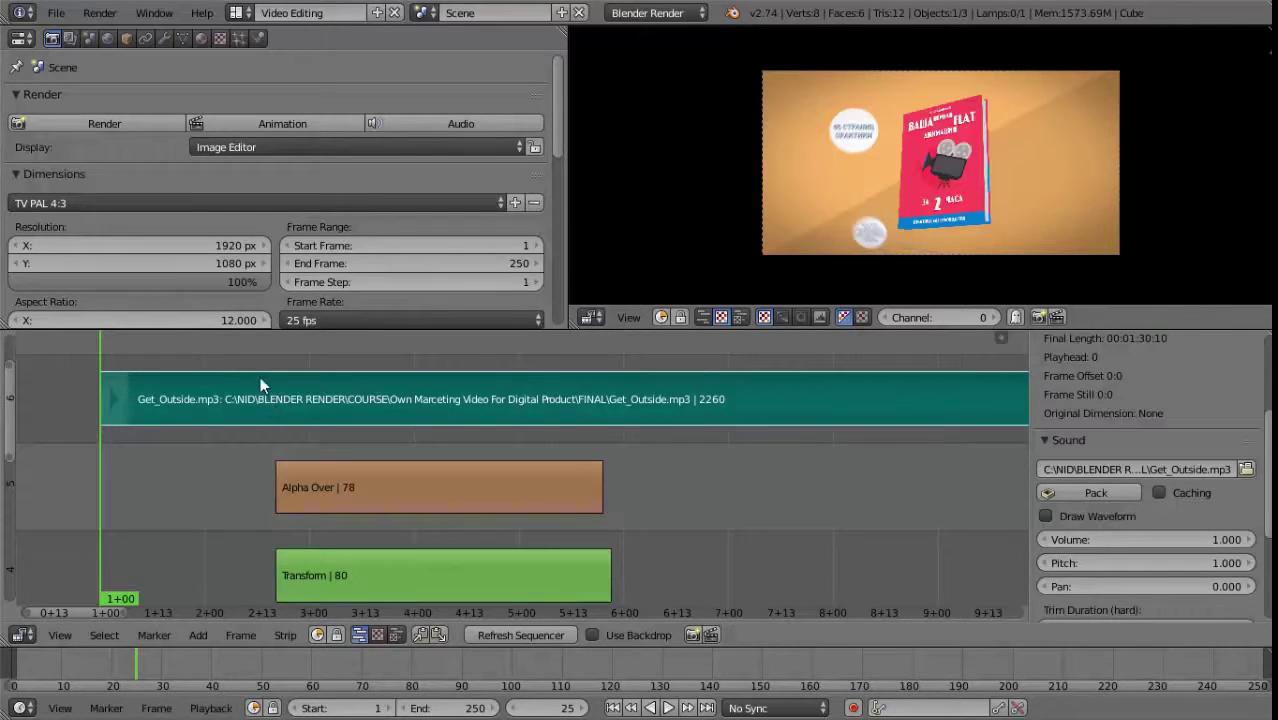
click(1158, 492)
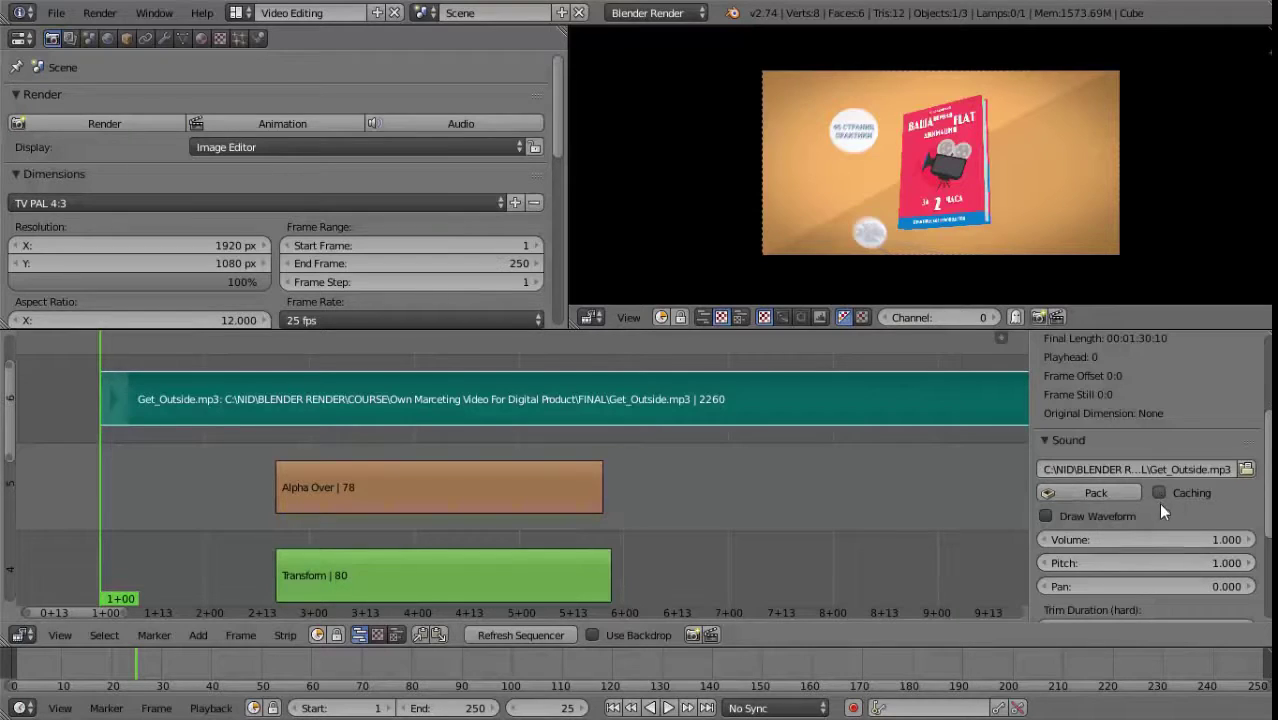
click(1066, 517)
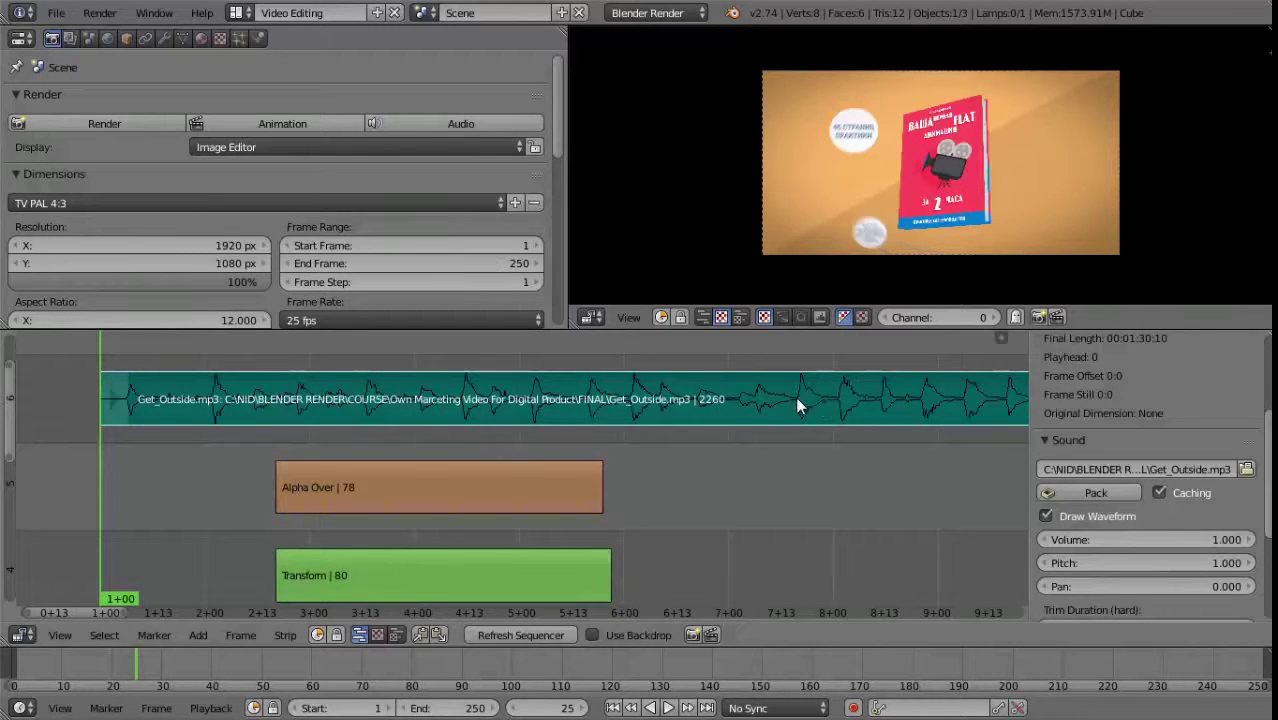
Start sliding the music strip earlier, to around frame -12.
scroll(634, 482, down, 5)
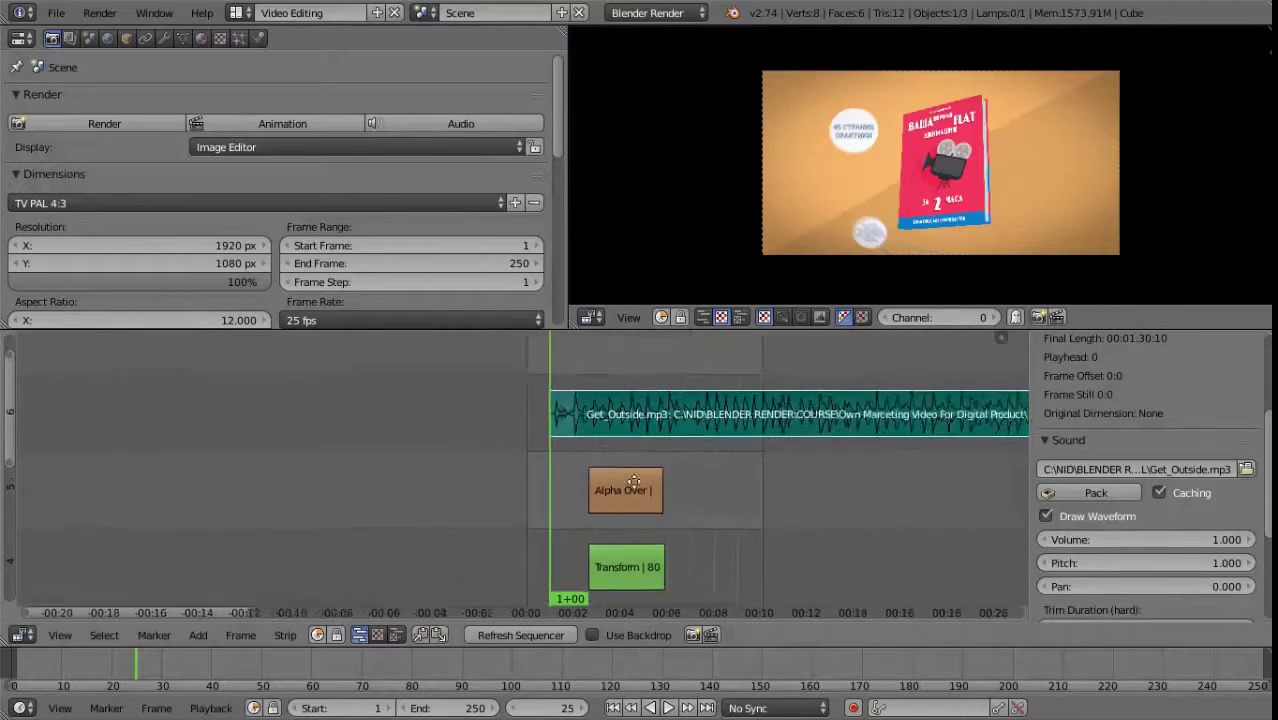
scroll(476, 474, down, 3)
scroll(464, 546, down, 3)
scroll(569, 562, down, 3)
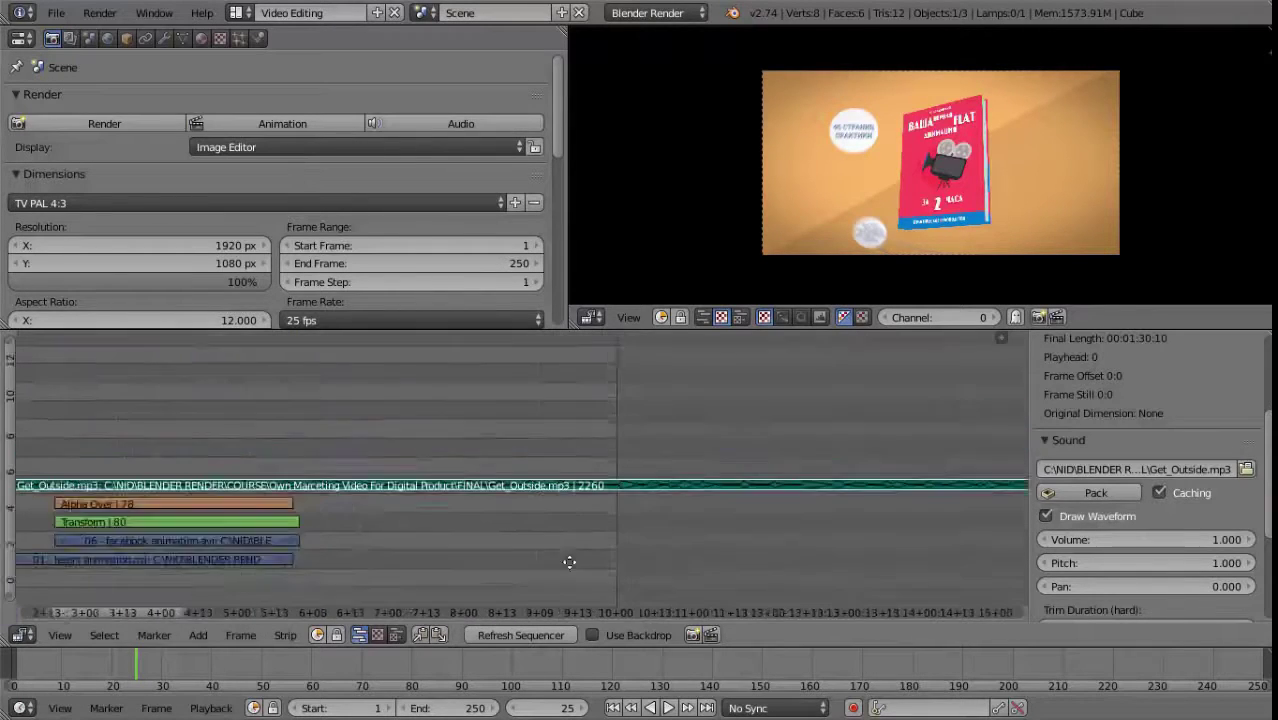
scroll(569, 562, up, 2)
scroll(521, 545, up, 2)
scroll(556, 471, up, 1)
scroll(436, 514, up, 2)
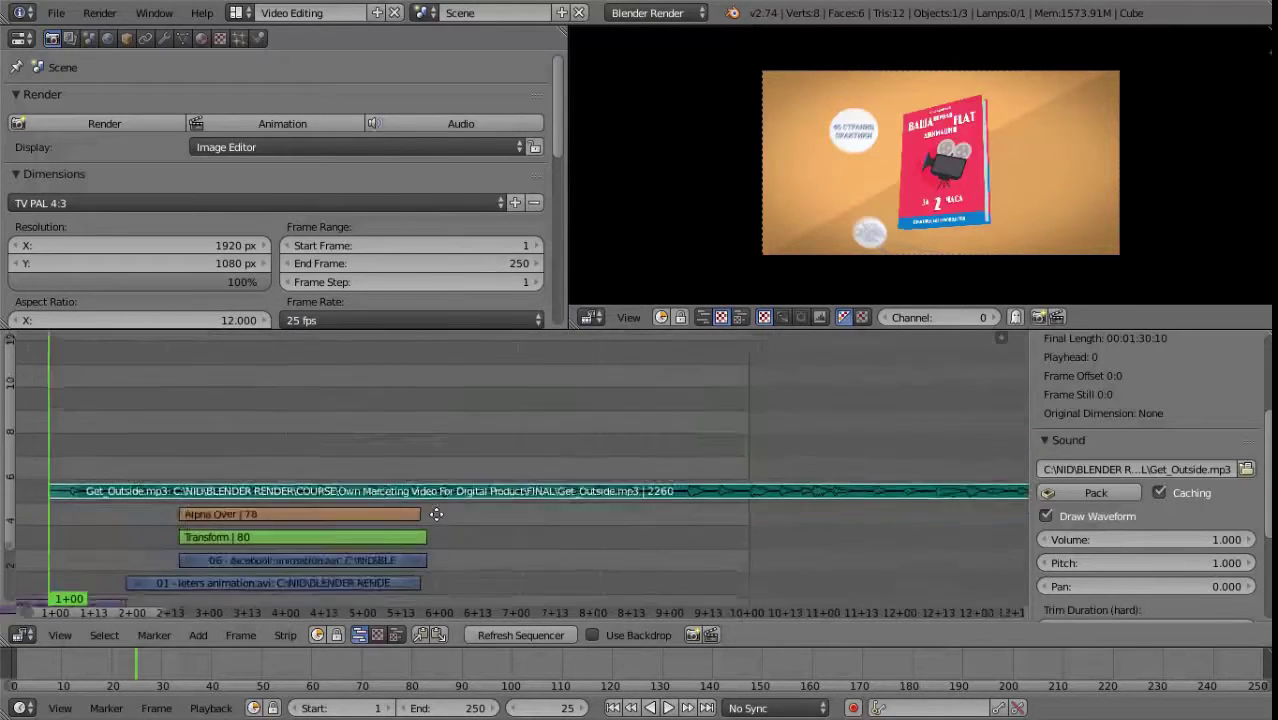
scroll(436, 514, up, 2)
scroll(360, 535, left, 3)
scroll(289, 553, up, 2)
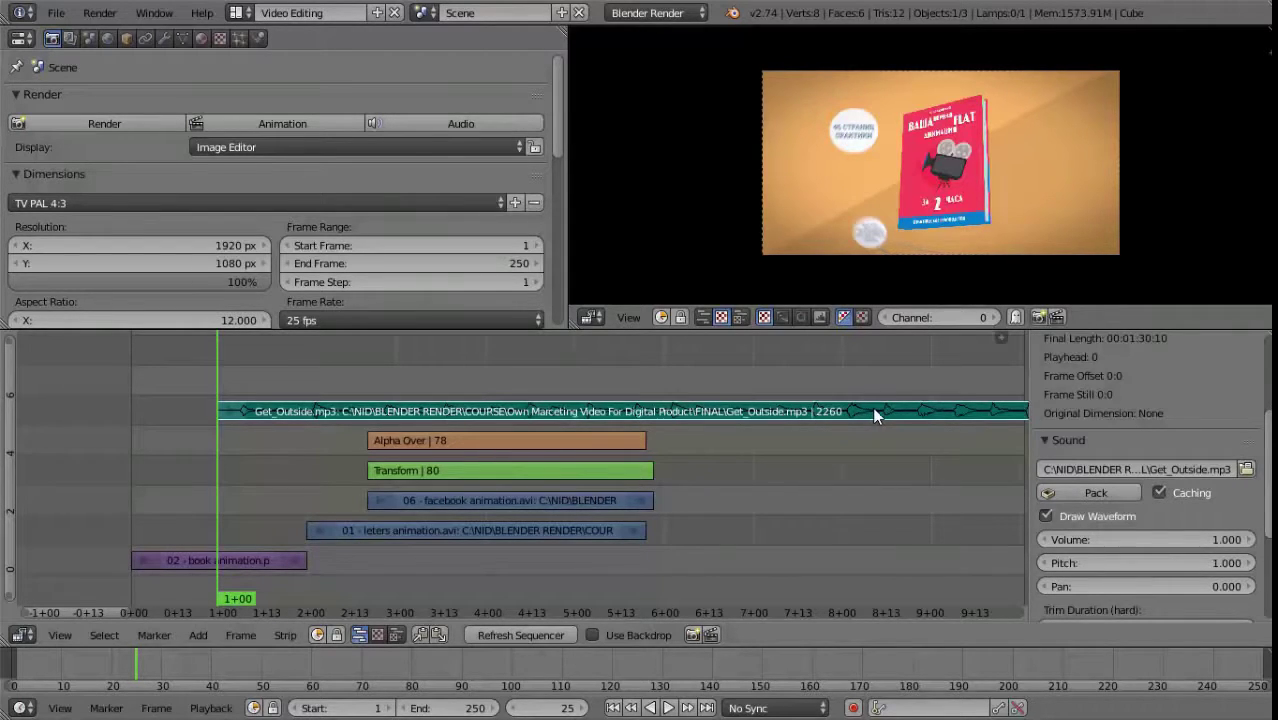
key(g)
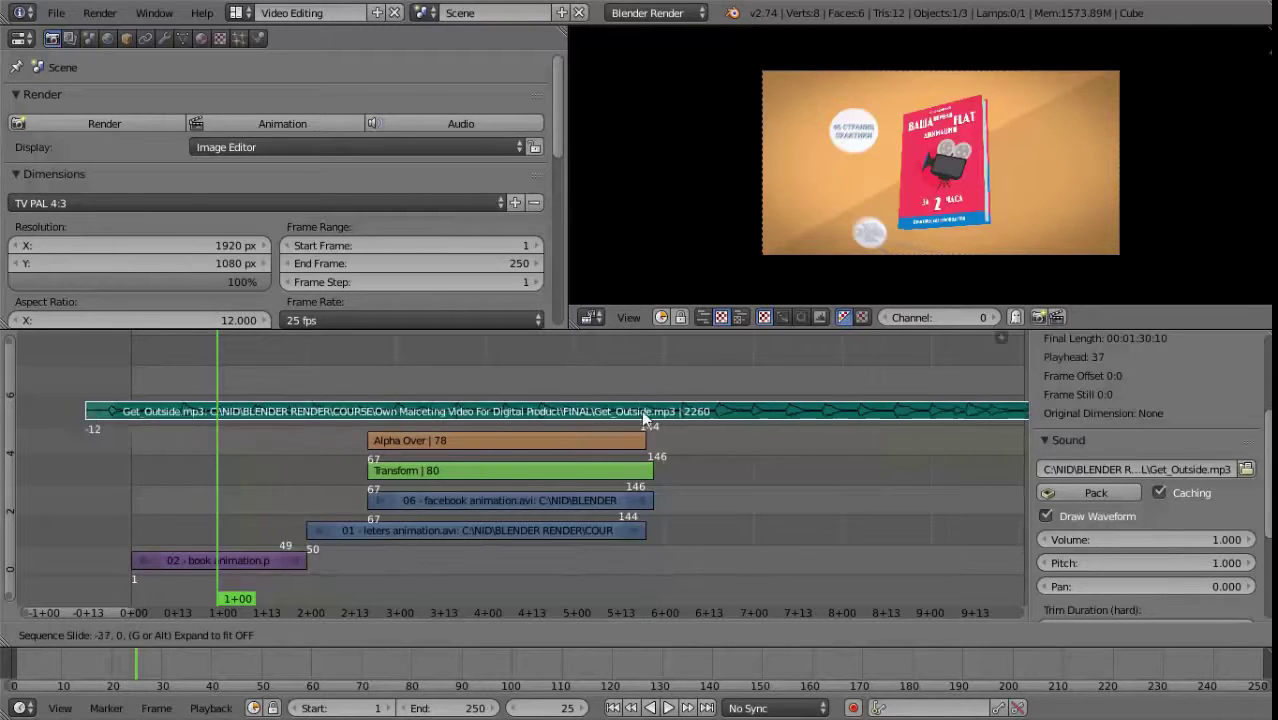
Snap the Get_Outside.mp3 strip's start to the playhead at frame 125 (5+00).
click(600, 407)
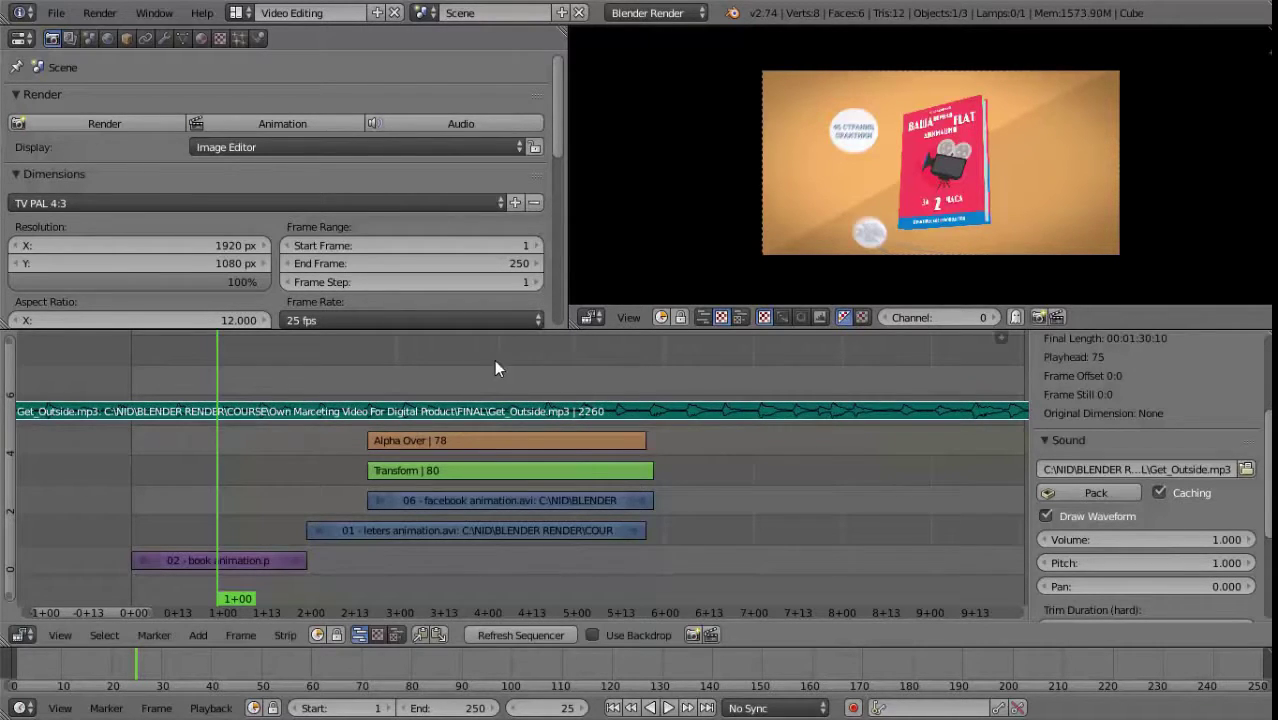
drag(542, 360, 575, 368)
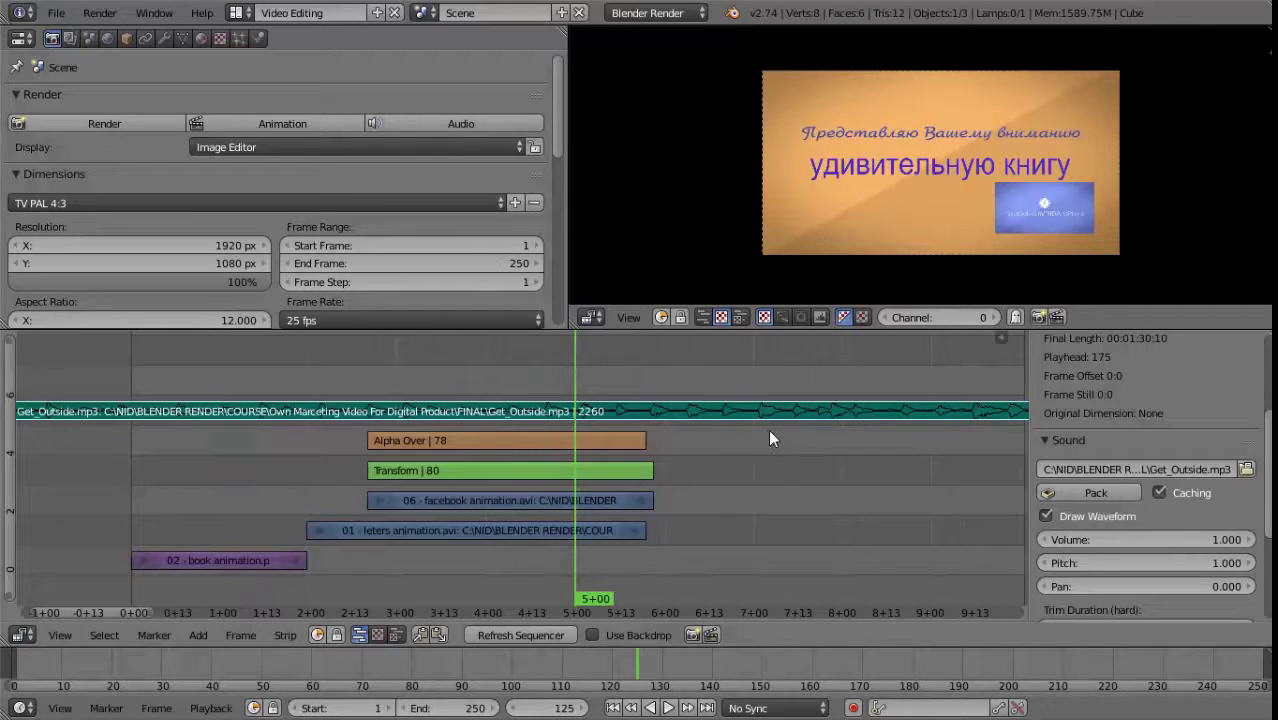
key(shift+s)
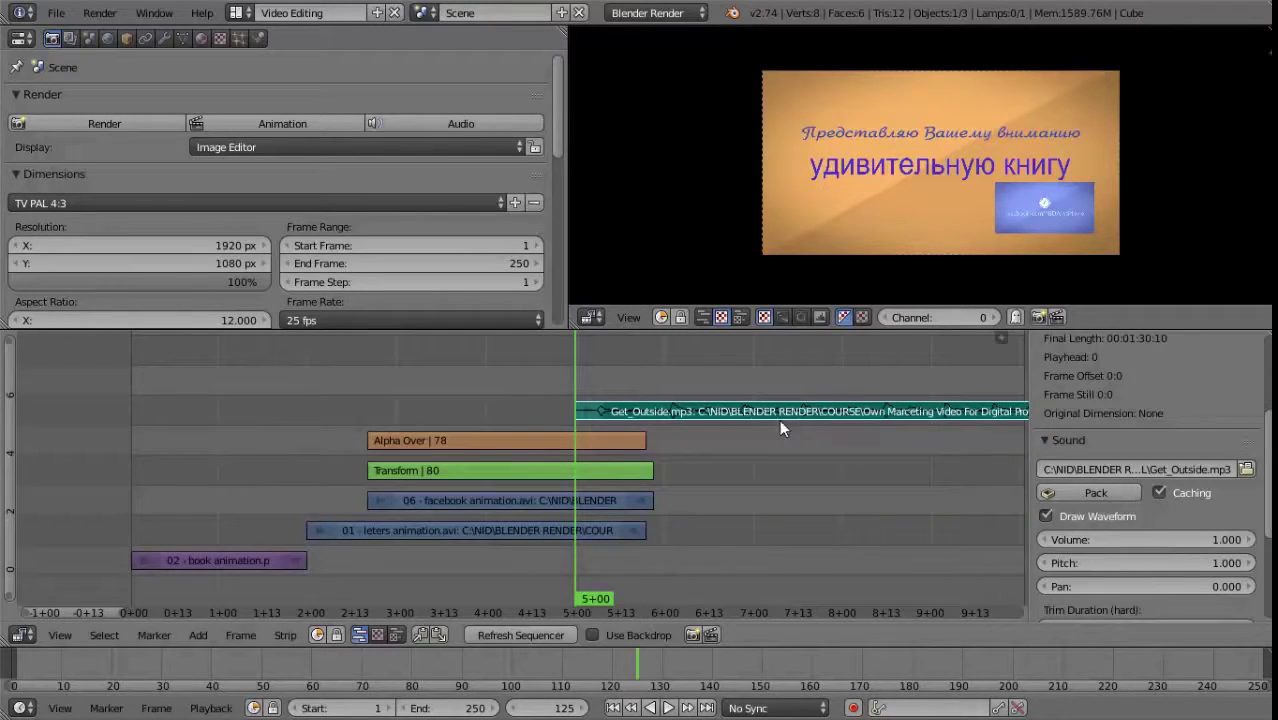
scroll(540, 548, left, 5)
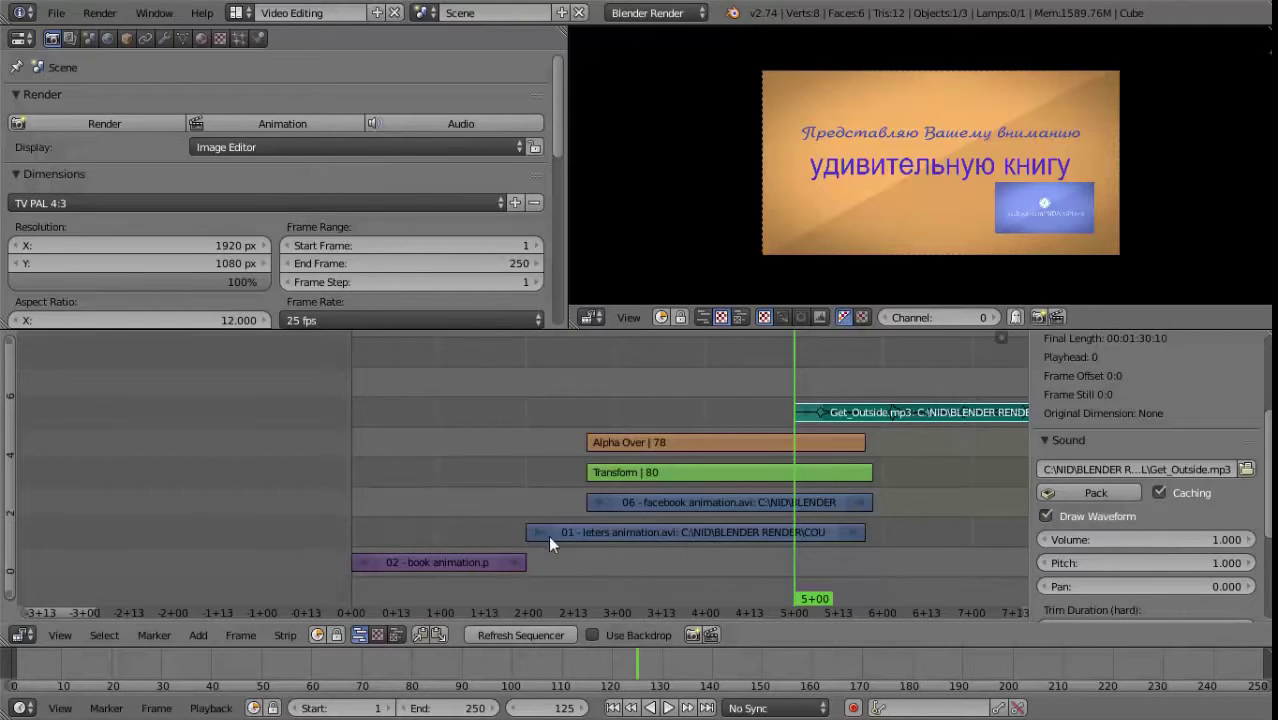
scroll(967, 467, right, 8)
scroll(570, 473, up, 3)
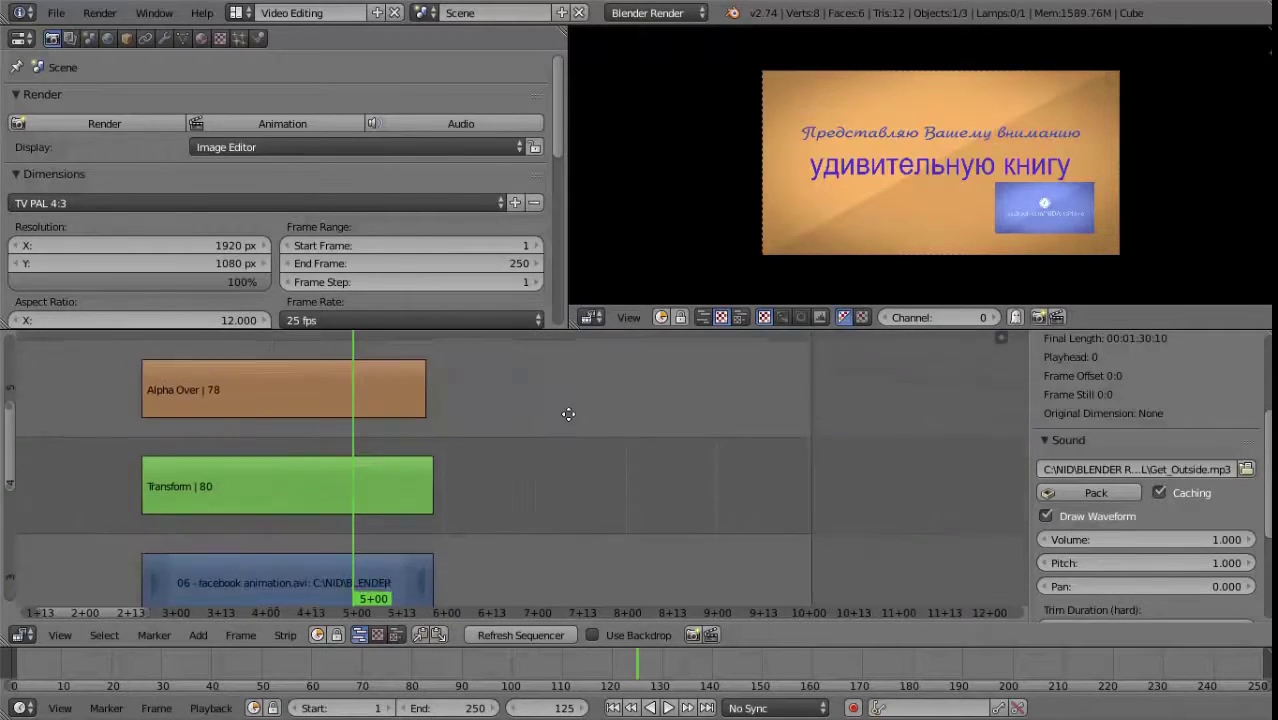
scroll(545, 500, up, 3)
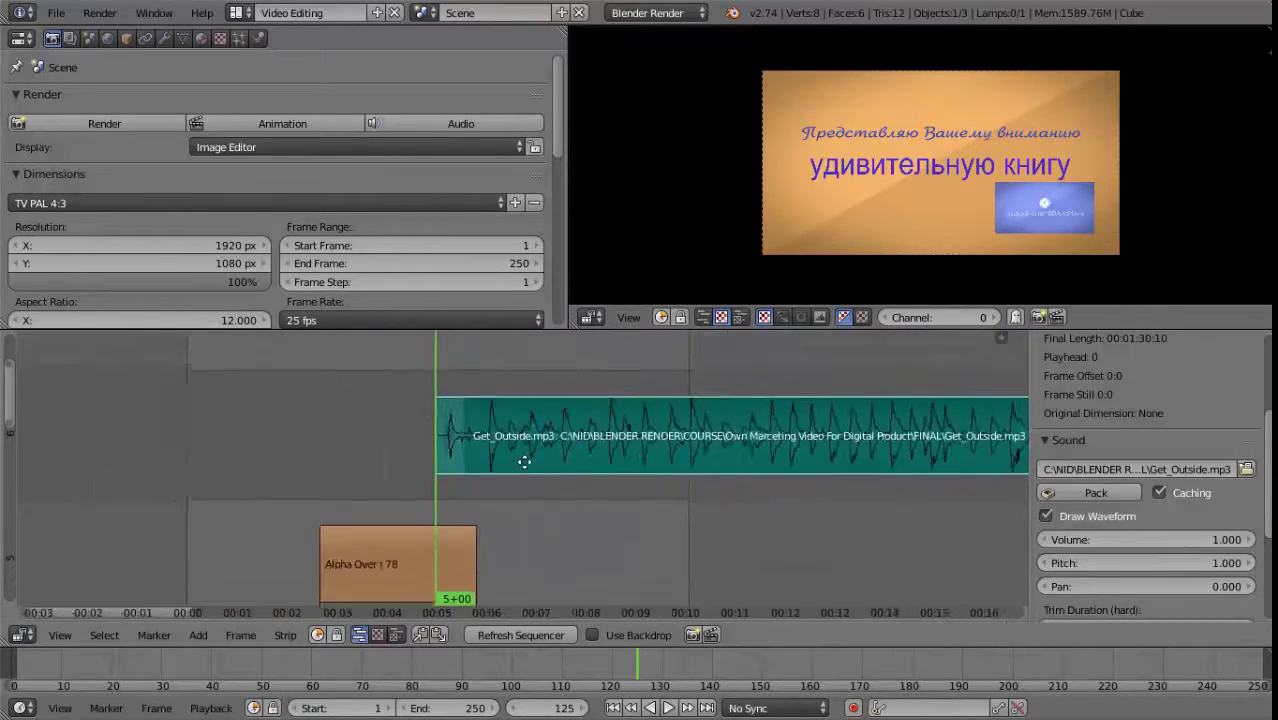
scroll(540, 460, up, 2)
click(622, 399)
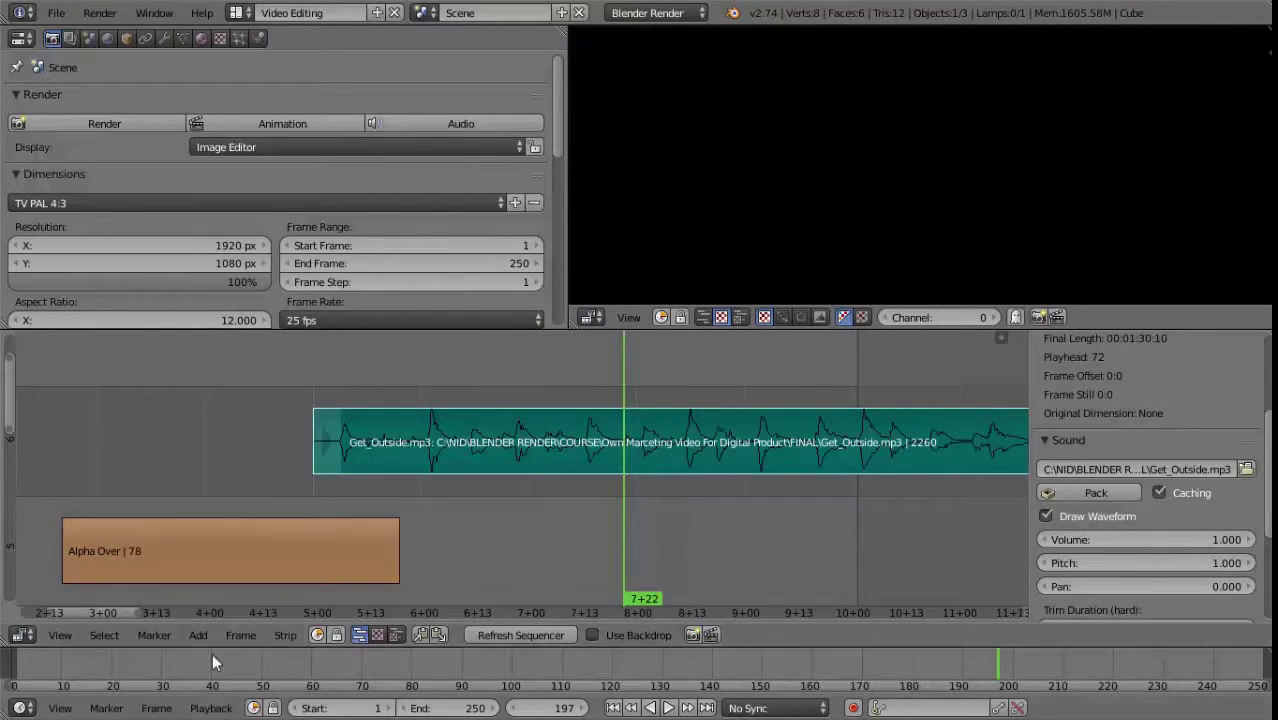
mouse_move(625, 495)
mouse_down()
mouse_move(463, 501)
mouse_move(840, 497)
mouse_move(544, 500)
mouse_move(571, 505)
mouse_up()
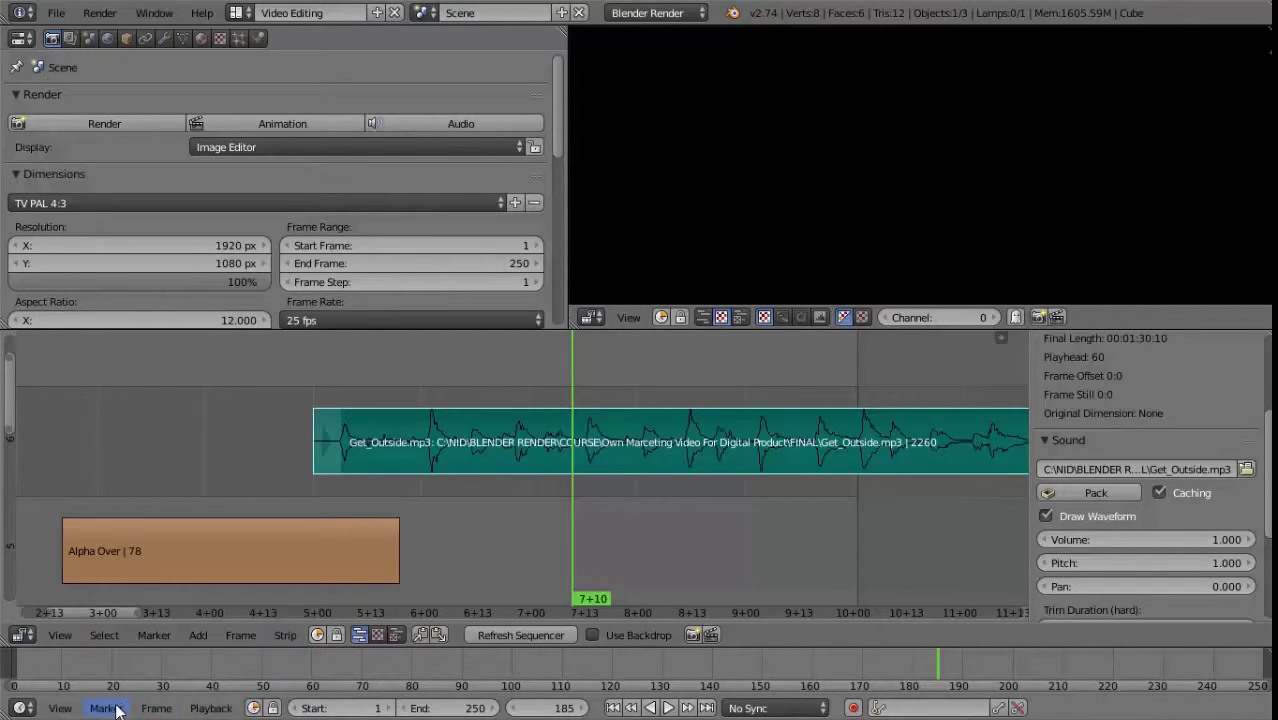
Toggle Audio Muted in the Playback options and listen to the music around 7+00.
click(210, 708)
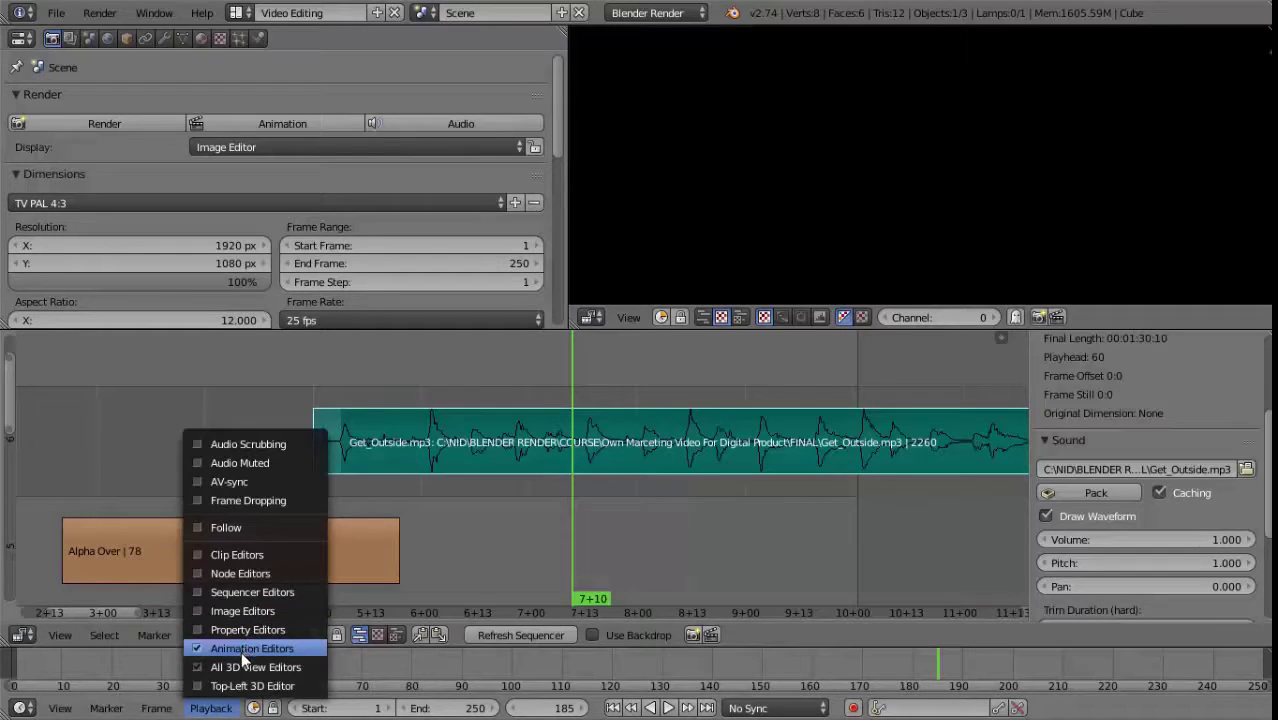
click(266, 458)
mouse_move(577, 491)
mouse_down()
mouse_move(545, 482)
mouse_move(720, 492)
mouse_up()
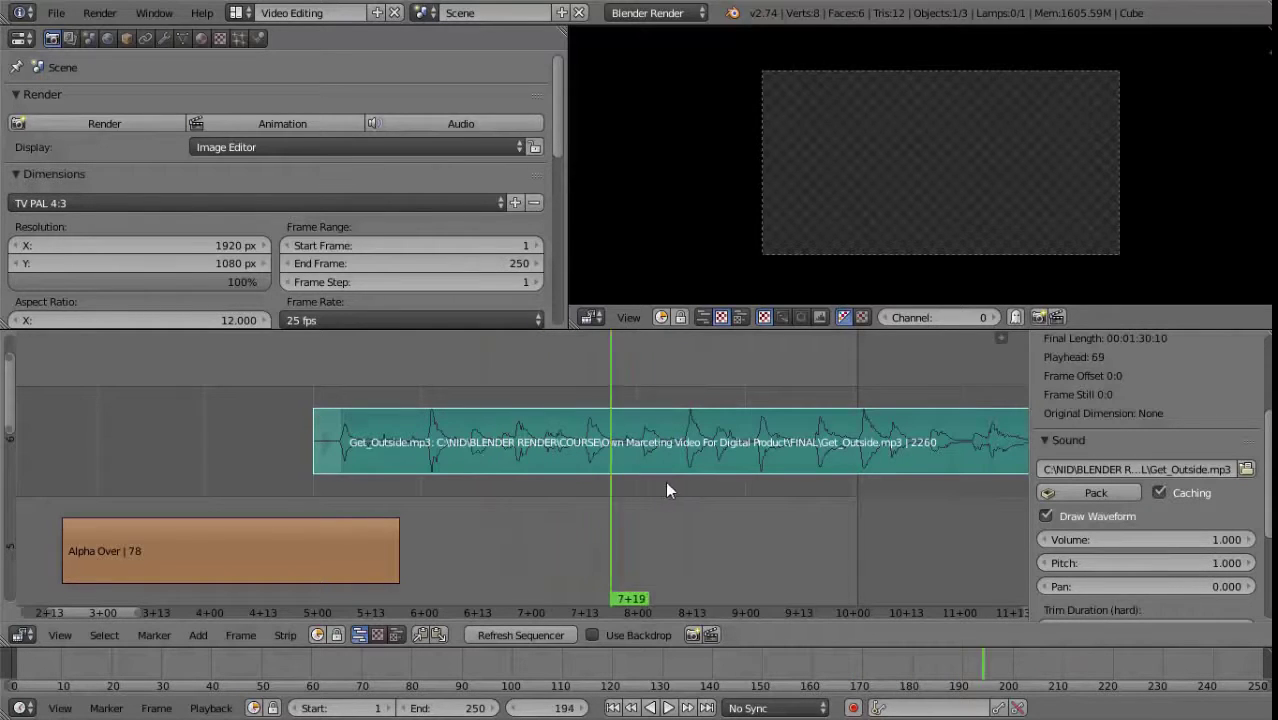
mouse_move(532, 494)
mouse_down()
mouse_move(695, 493)
mouse_move(503, 500)
mouse_move(578, 486)
mouse_up()
Enable Audio Scrubbing and set the playhead to frame 187 (7+12).
click(210, 708)
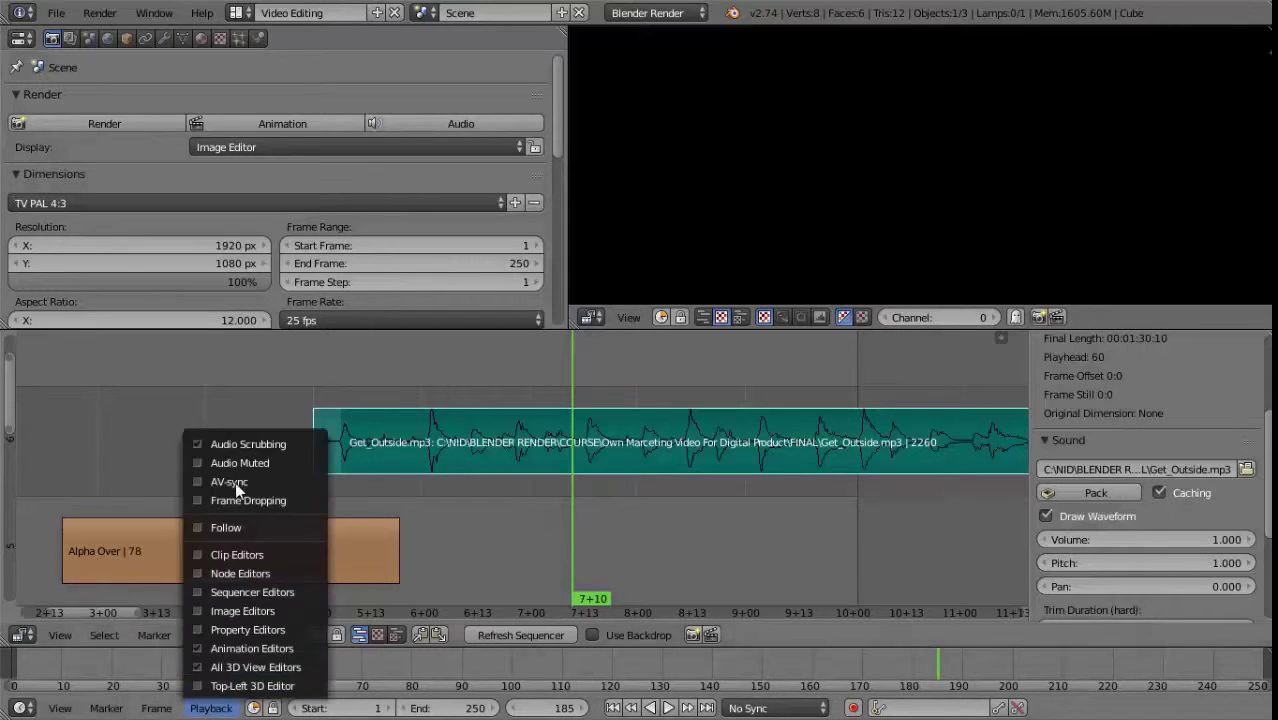
click(241, 444)
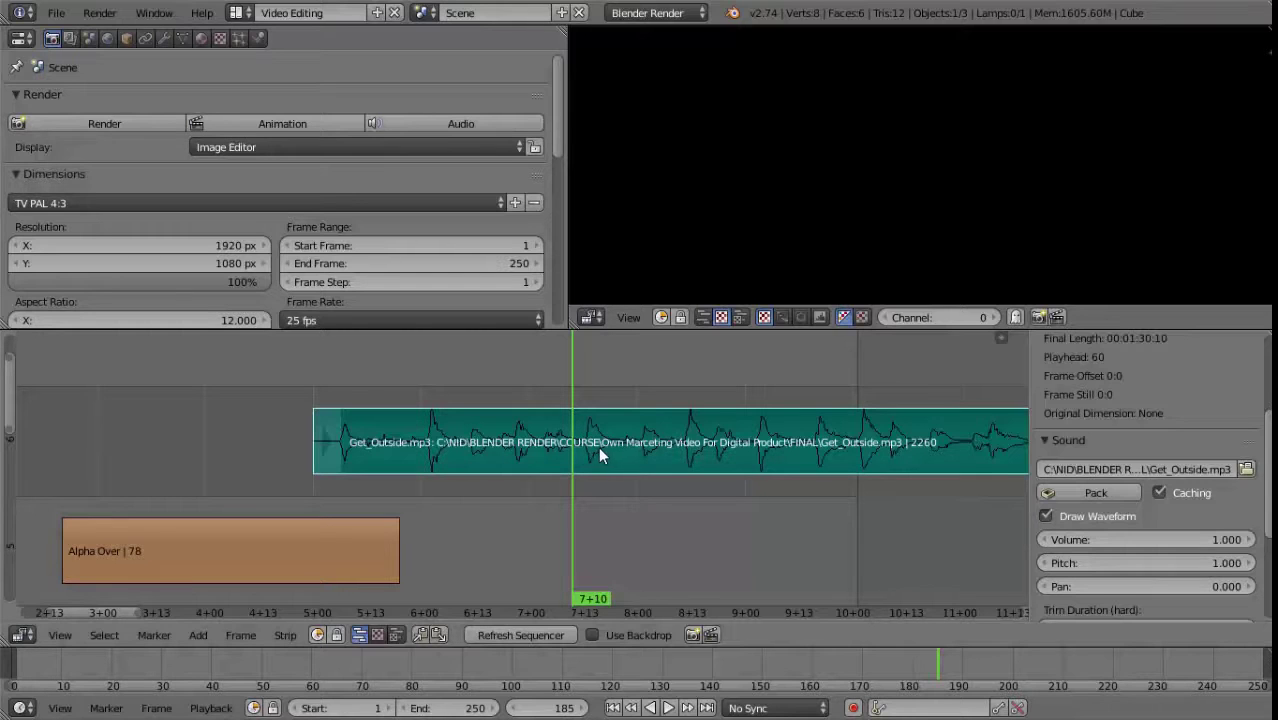
drag(572, 443, 578, 453)
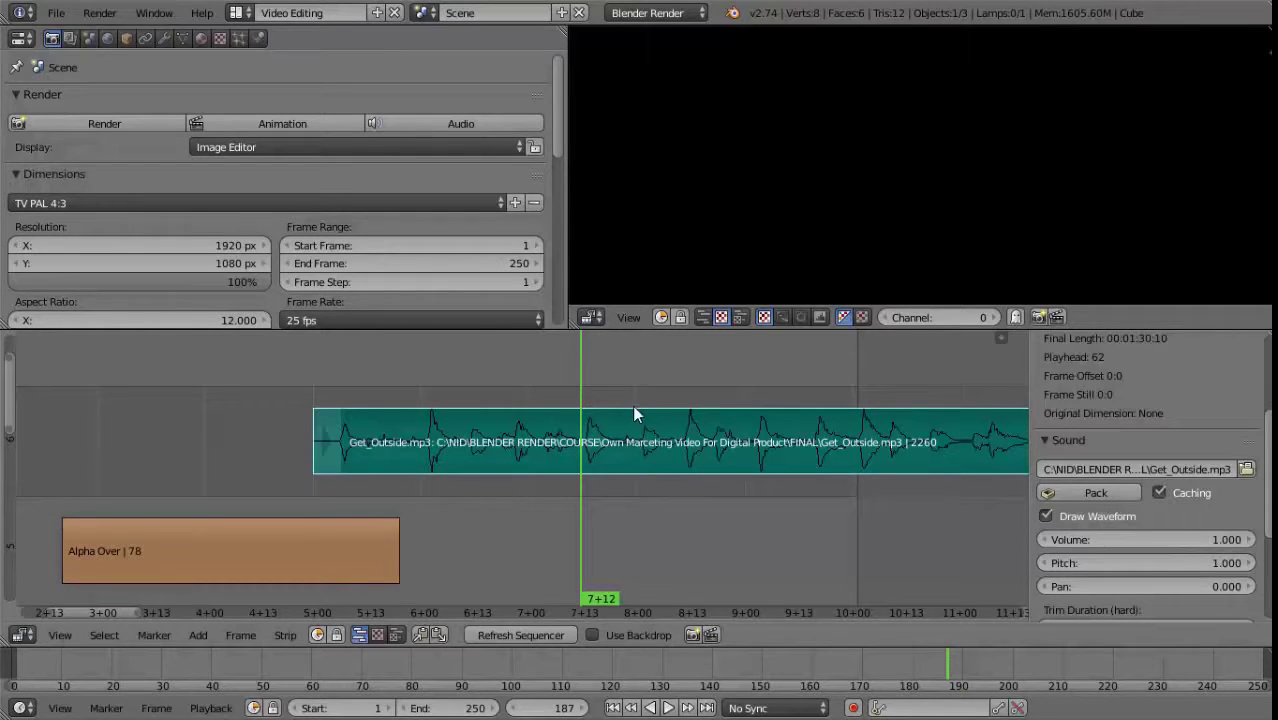
Cut the music strip at 7+12 and erase the later Get_Outside.001 piece.
scroll(678, 482, up, 2)
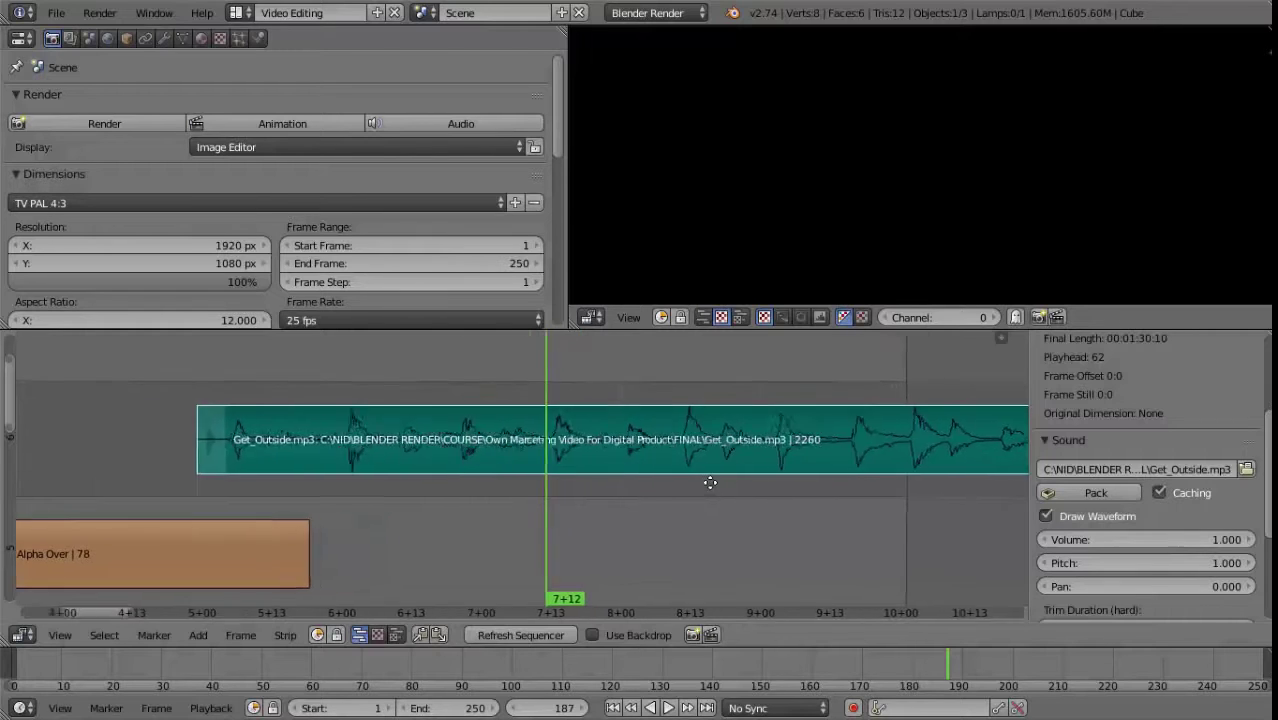
scroll(700, 465, up, 2)
scroll(711, 447, up, 1)
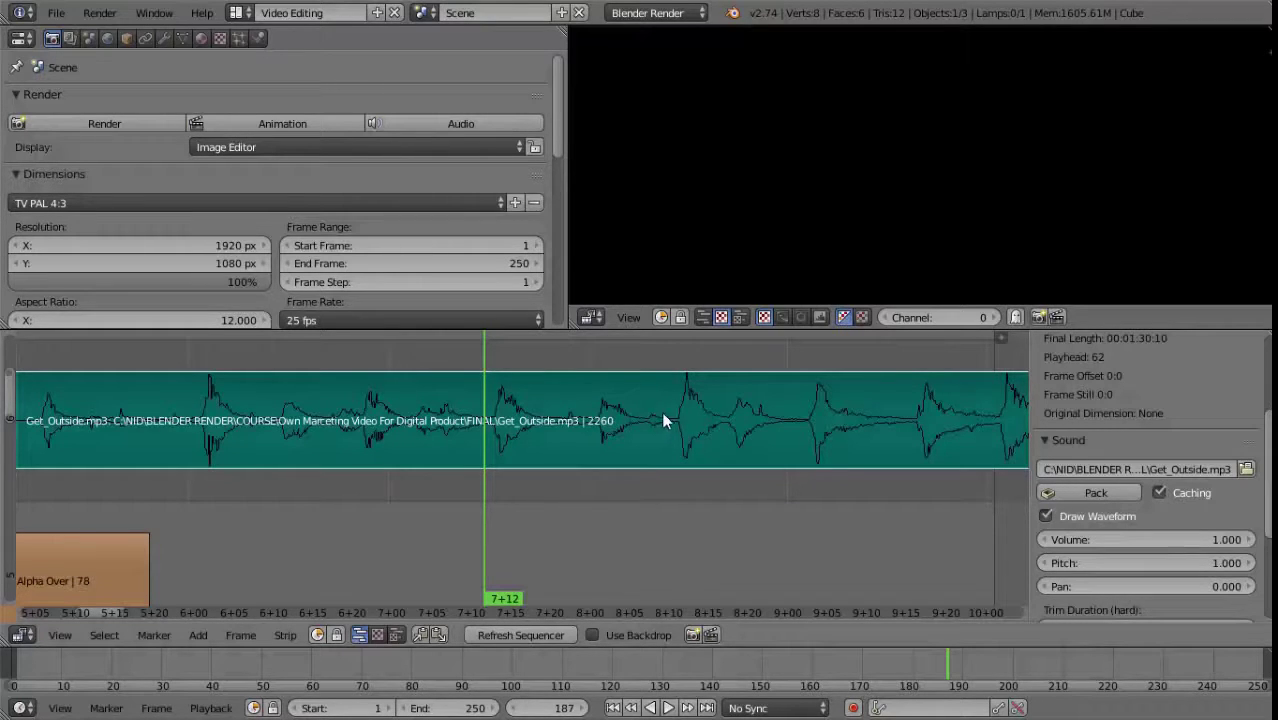
key(k)
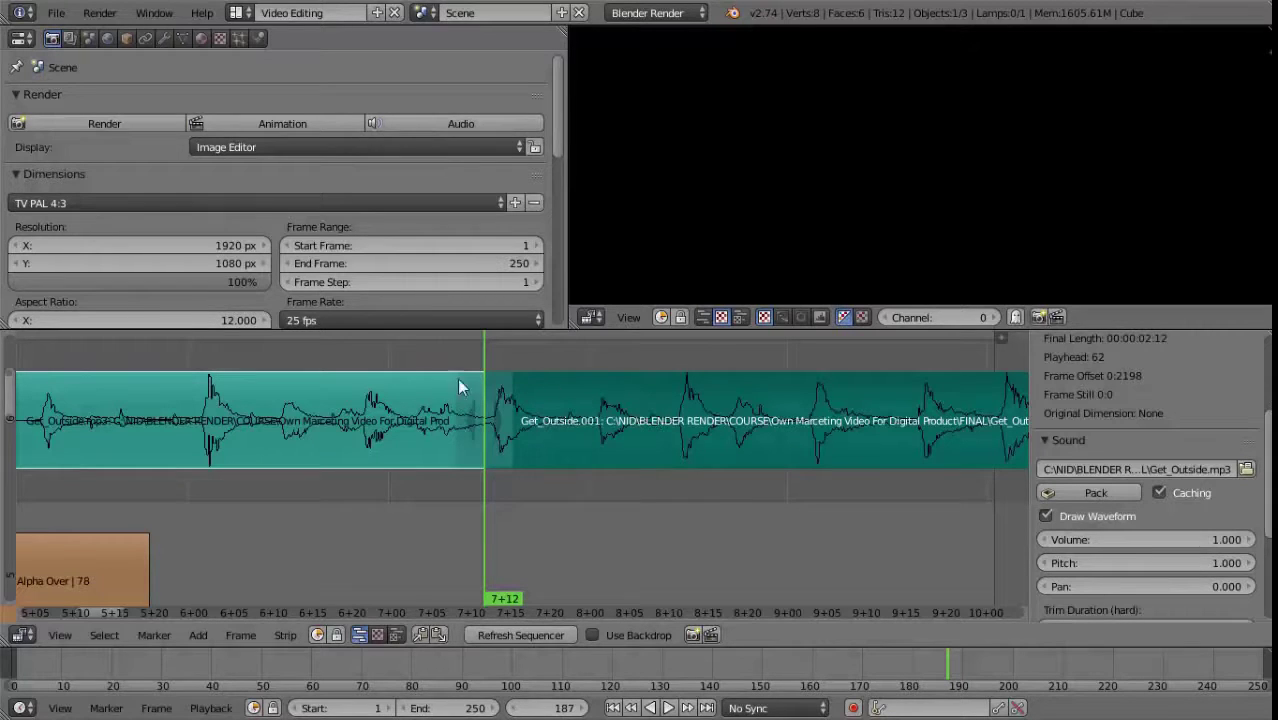
right_click(682, 426)
key(g)
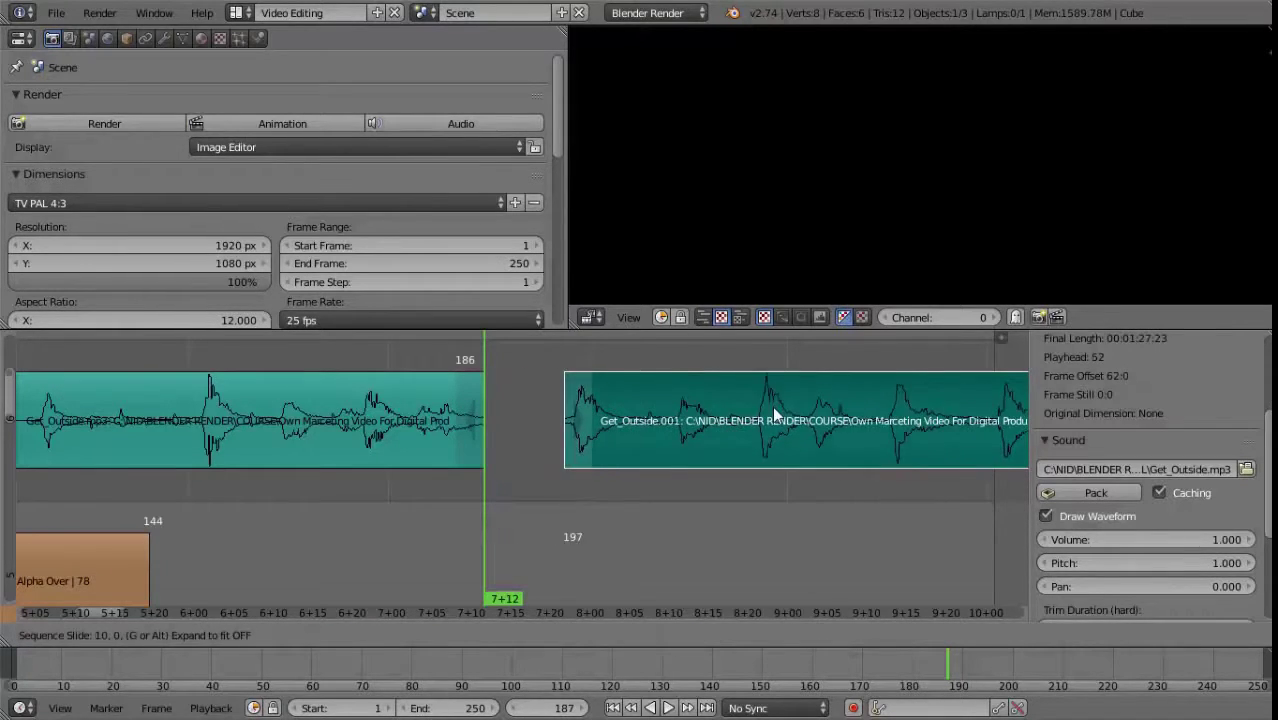
key(Escape)
key(x)
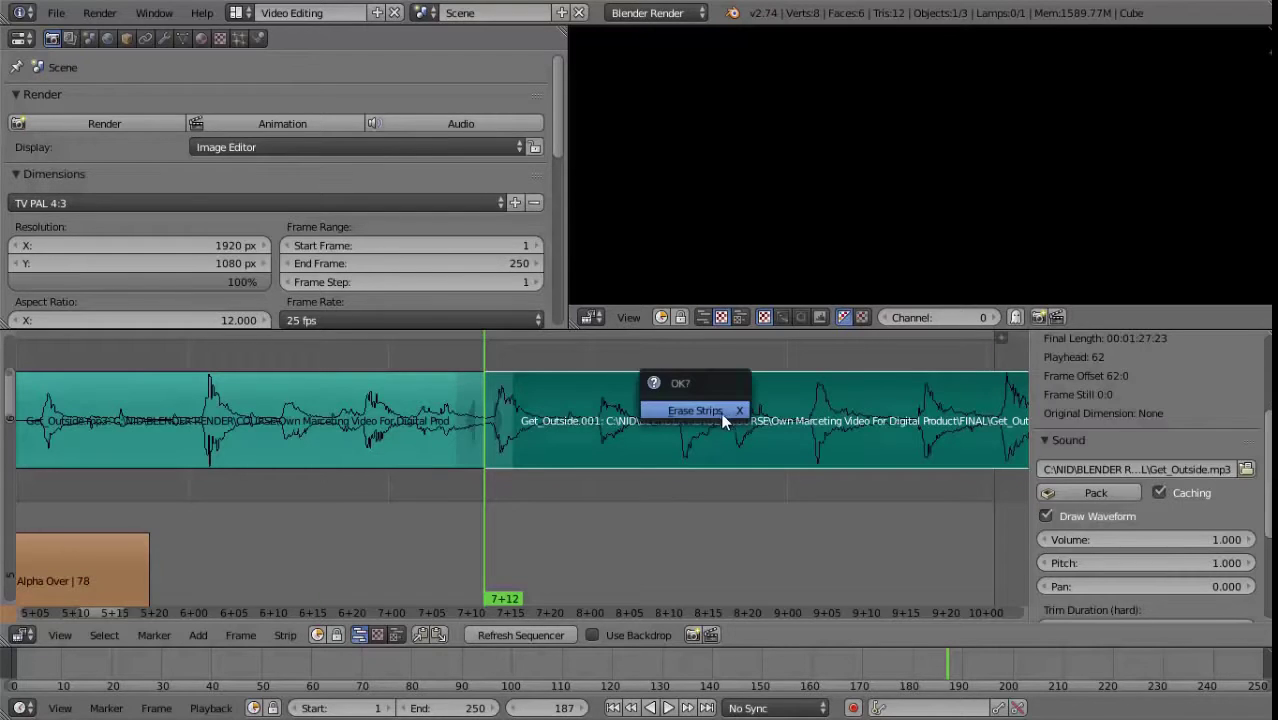
click(708, 409)
scroll(777, 408, down, 3)
Erase a stray duplicated copy of the book animation strip.
scroll(733, 442, down, 5)
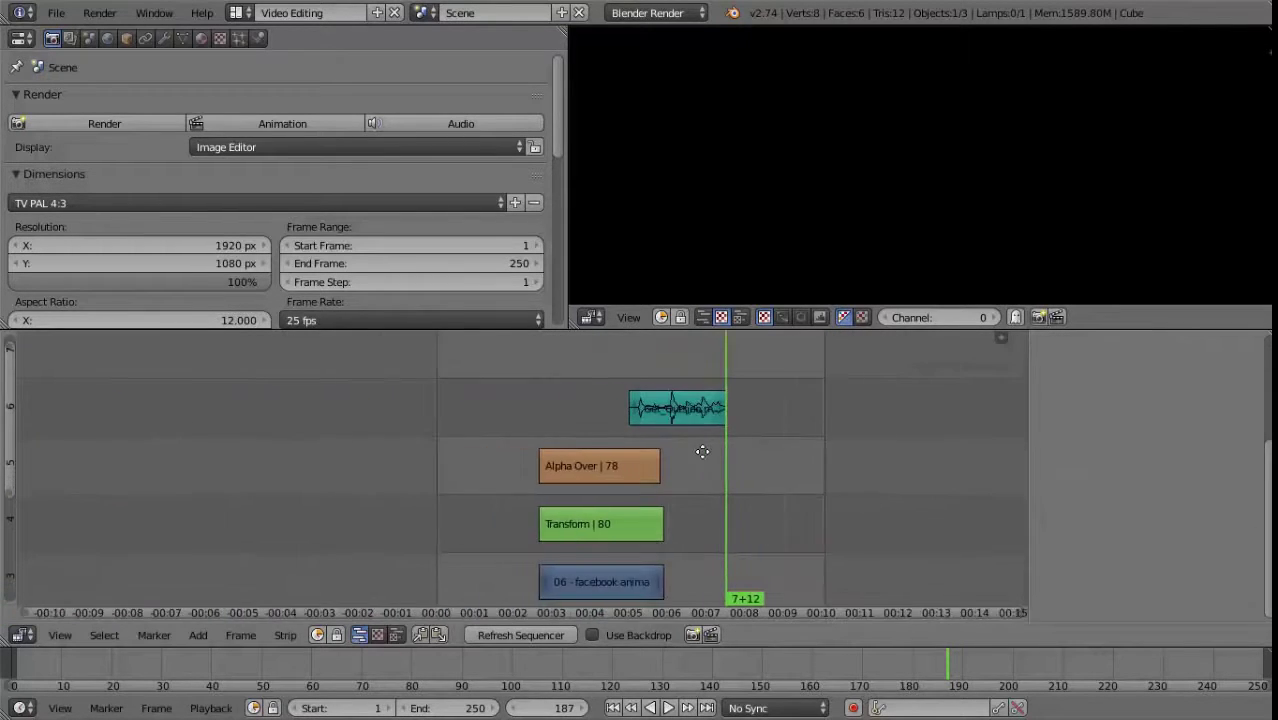
scroll(661, 526, up, 3)
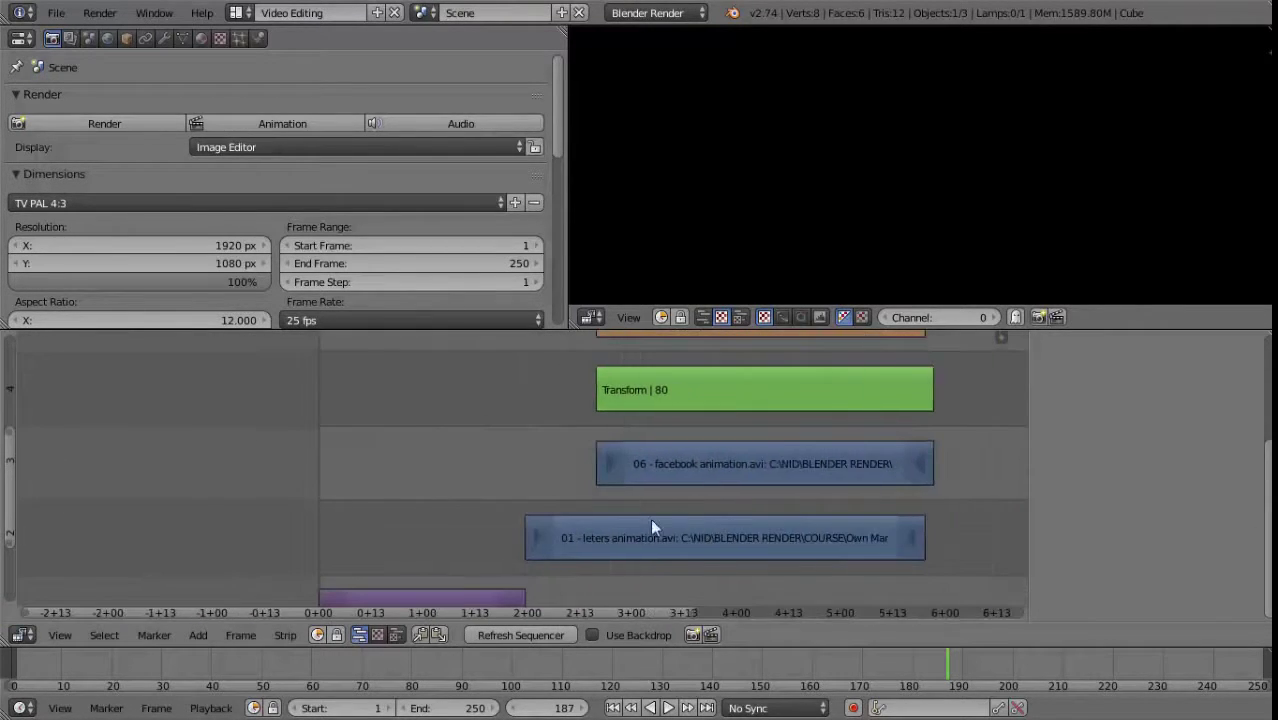
scroll(650, 518, up, 3)
right_click(562, 520)
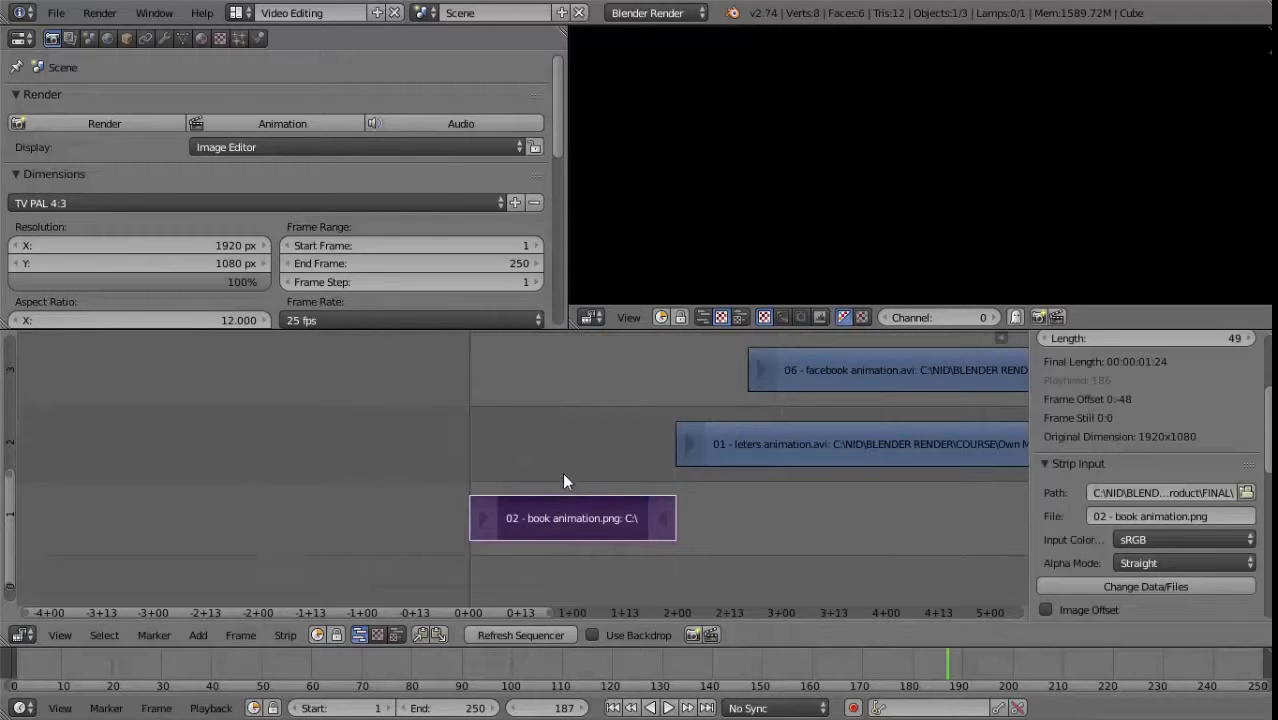
click(560, 479)
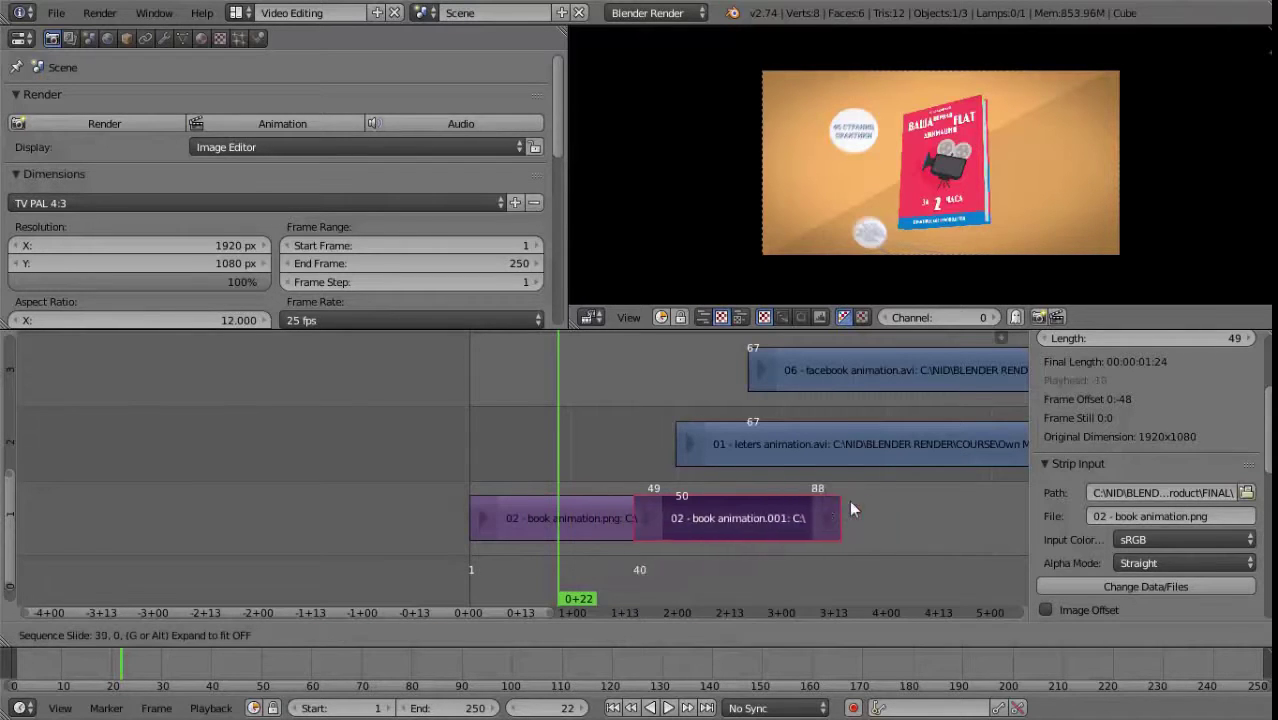
right_click(860, 501)
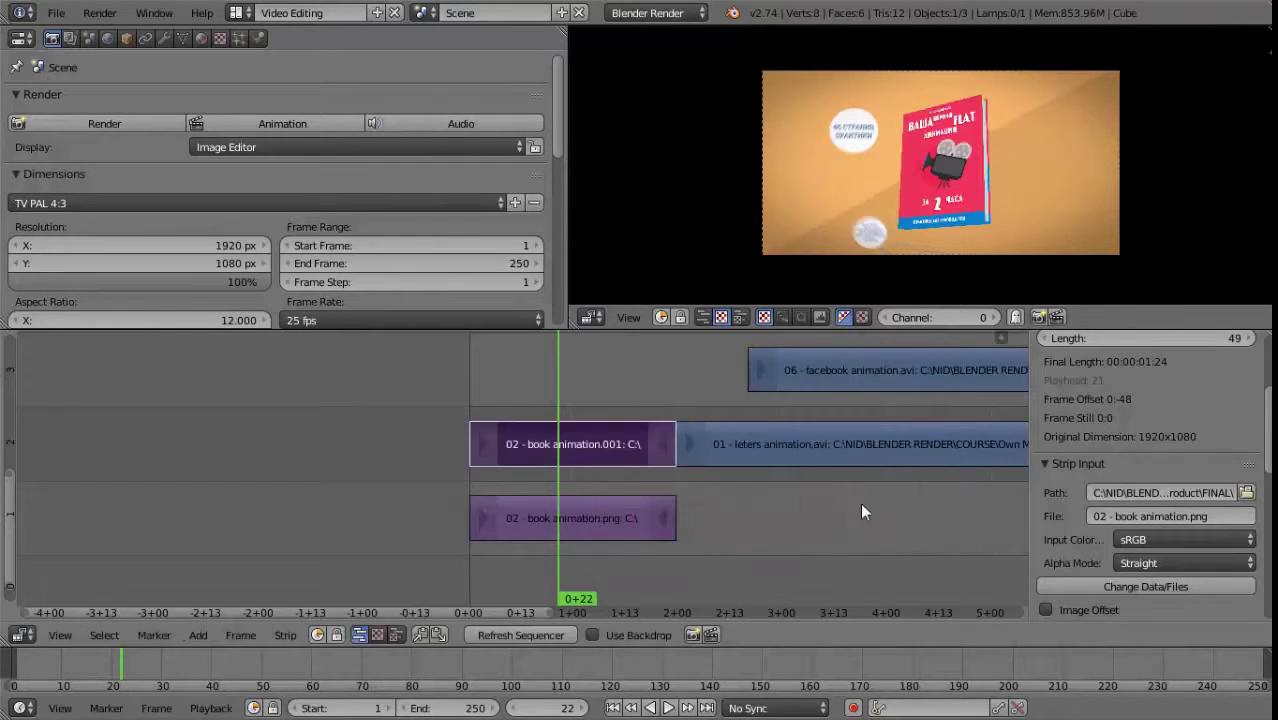
key(x)
click(596, 476)
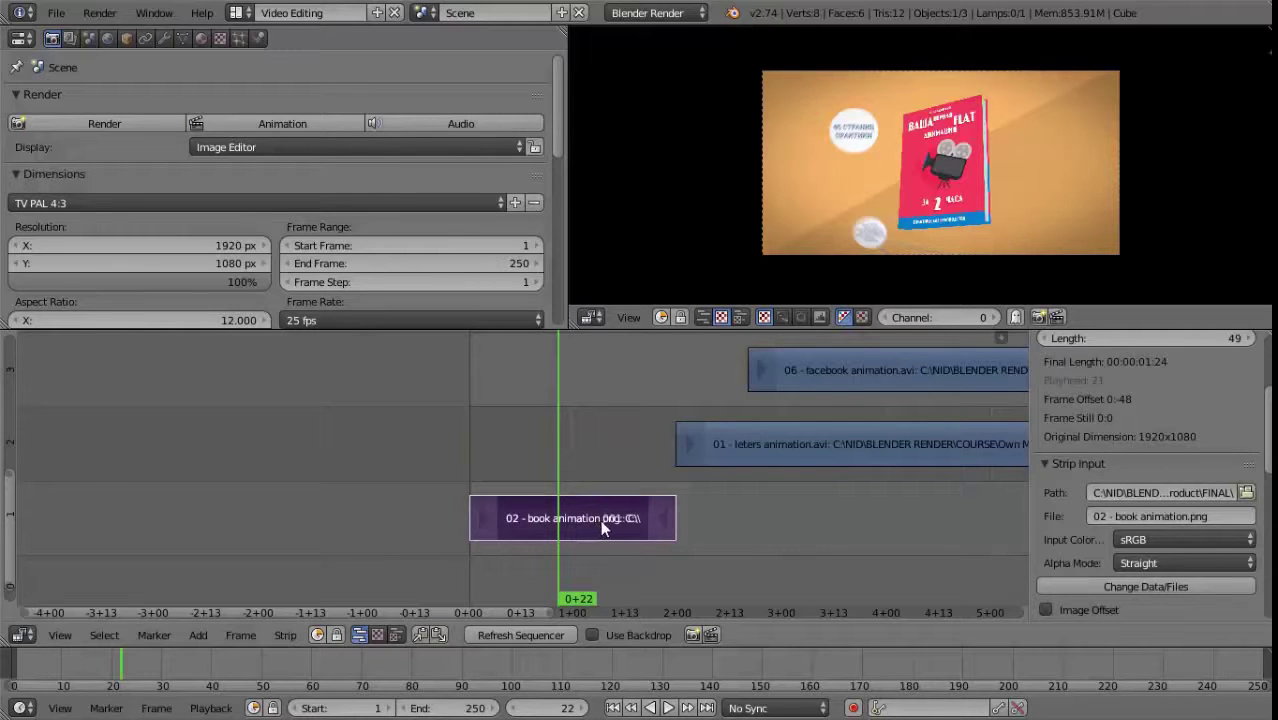
right_click(845, 519)
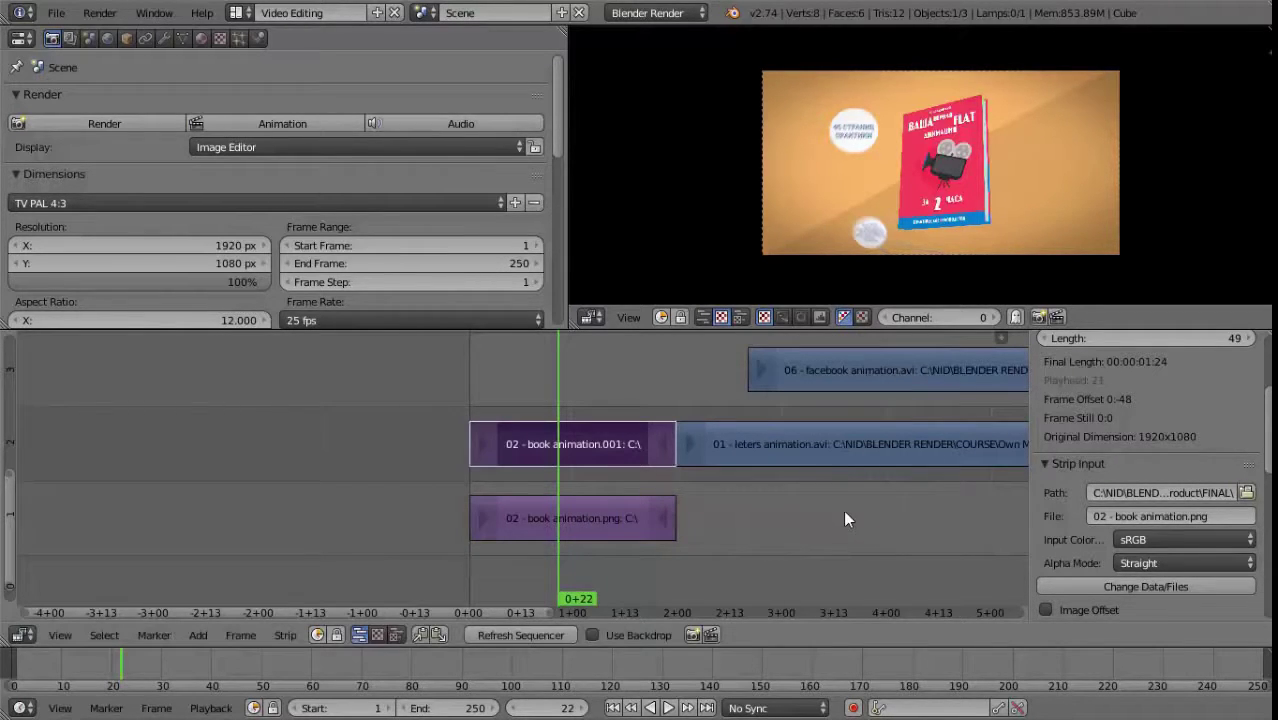
key(x)
key(Escape)
Clear out the .002 and .001 book strip duplicates.
key(shift+d)
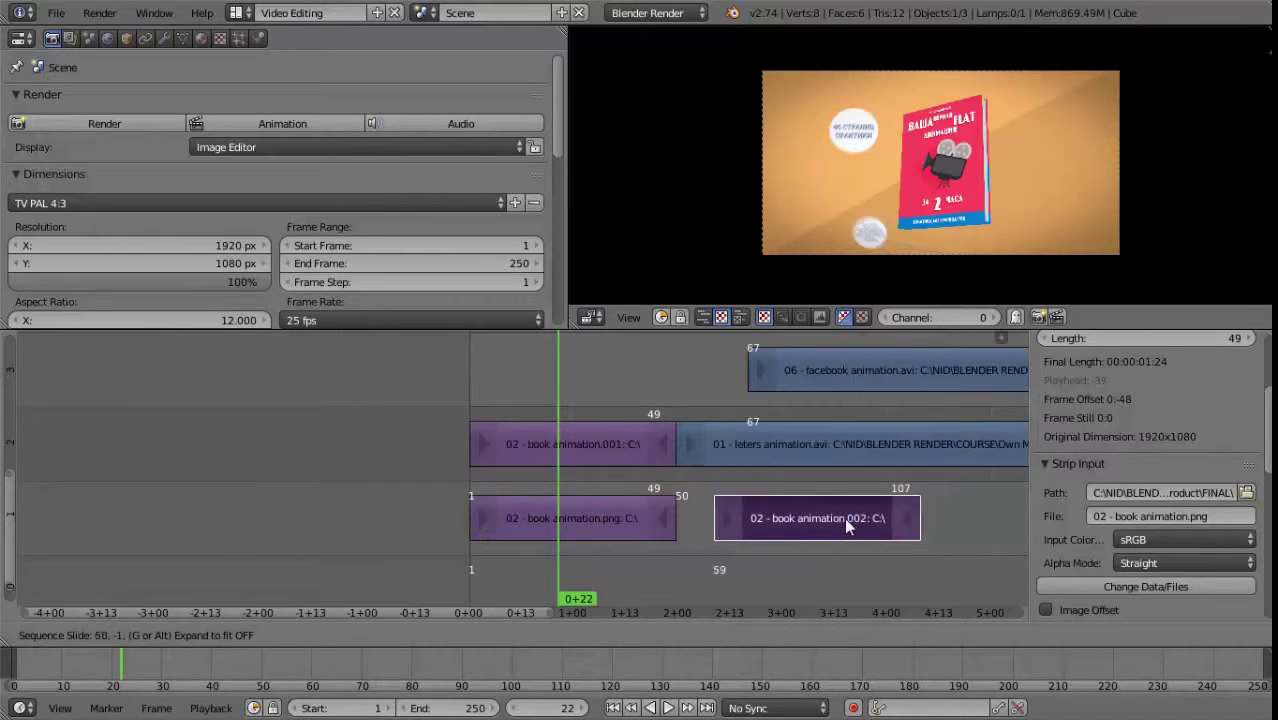
key(Escape)
key(x)
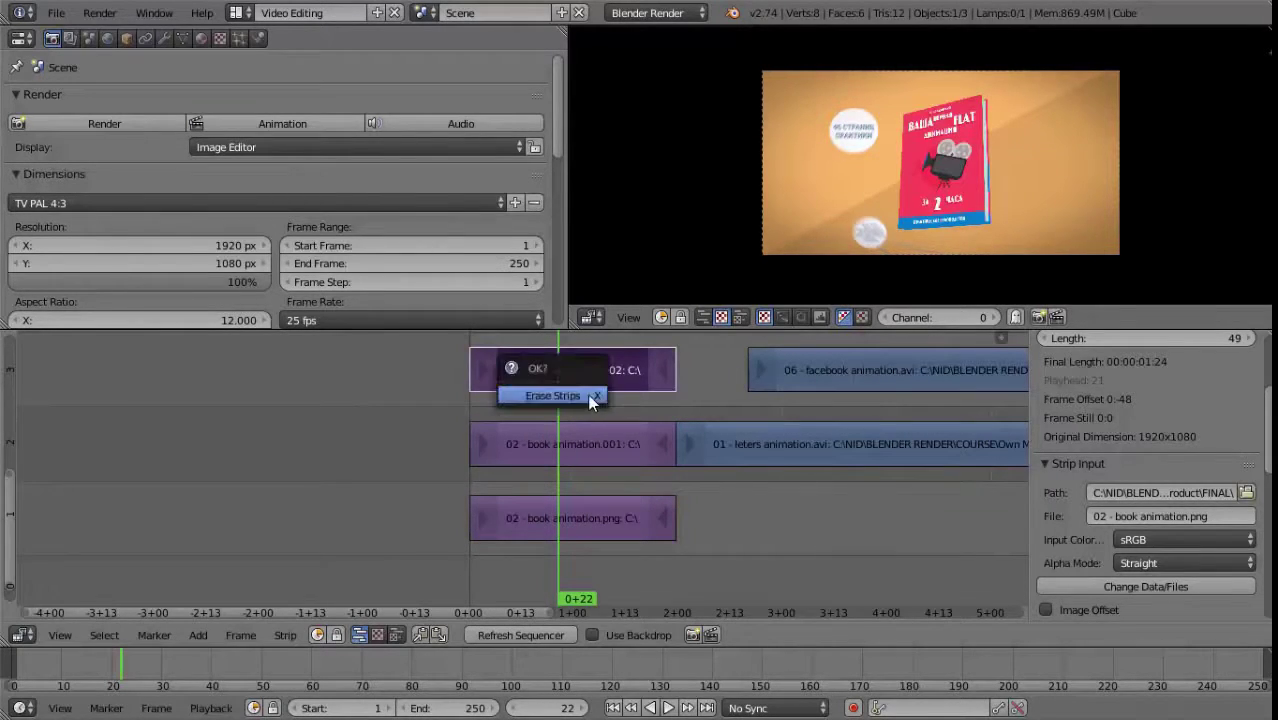
click(560, 403)
right_click(585, 441)
key(x)
click(577, 444)
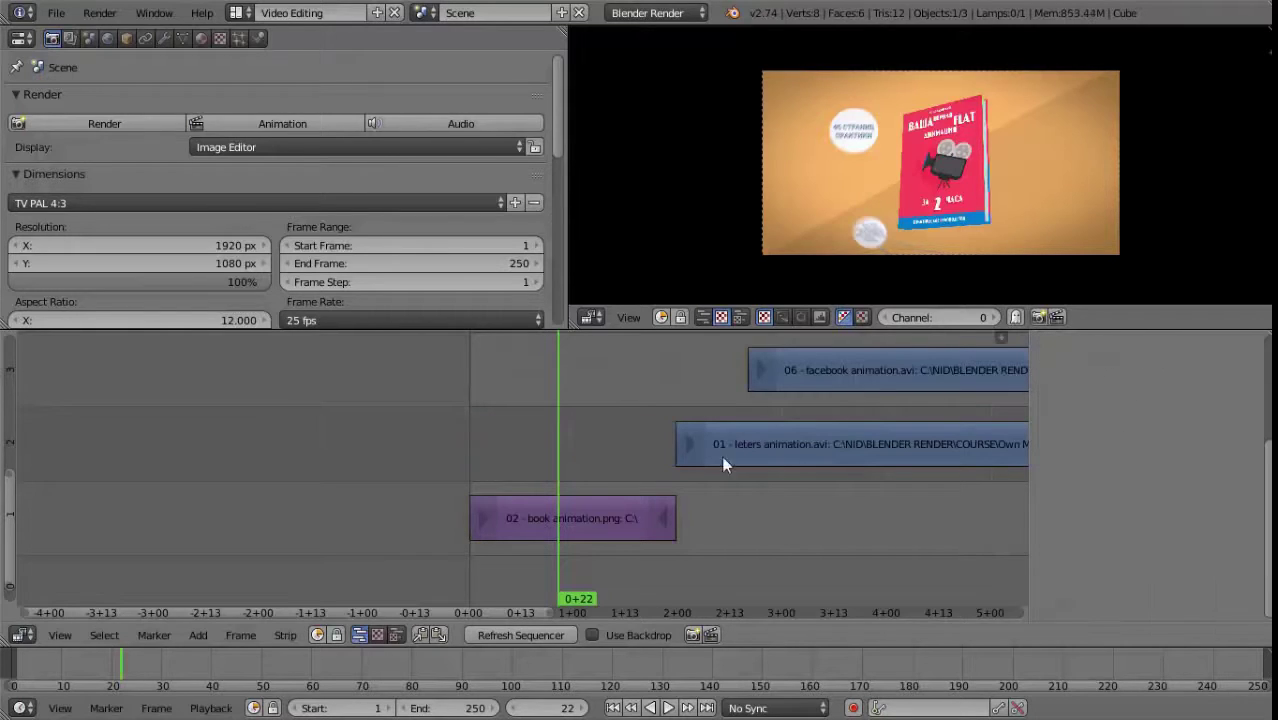
Delete the original 02 book animation.png strip from channel 1.
right_click(607, 536)
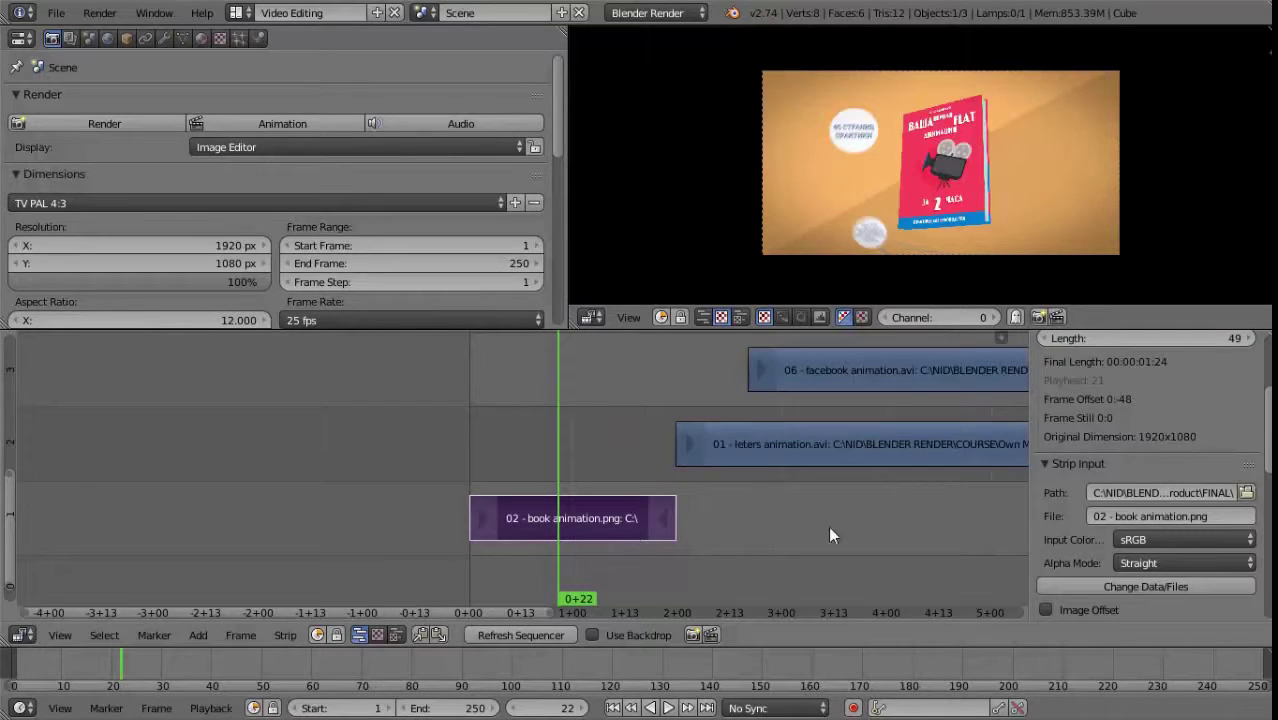
scroll(1264, 446, down, 2)
scroll(1150, 476, down, 2)
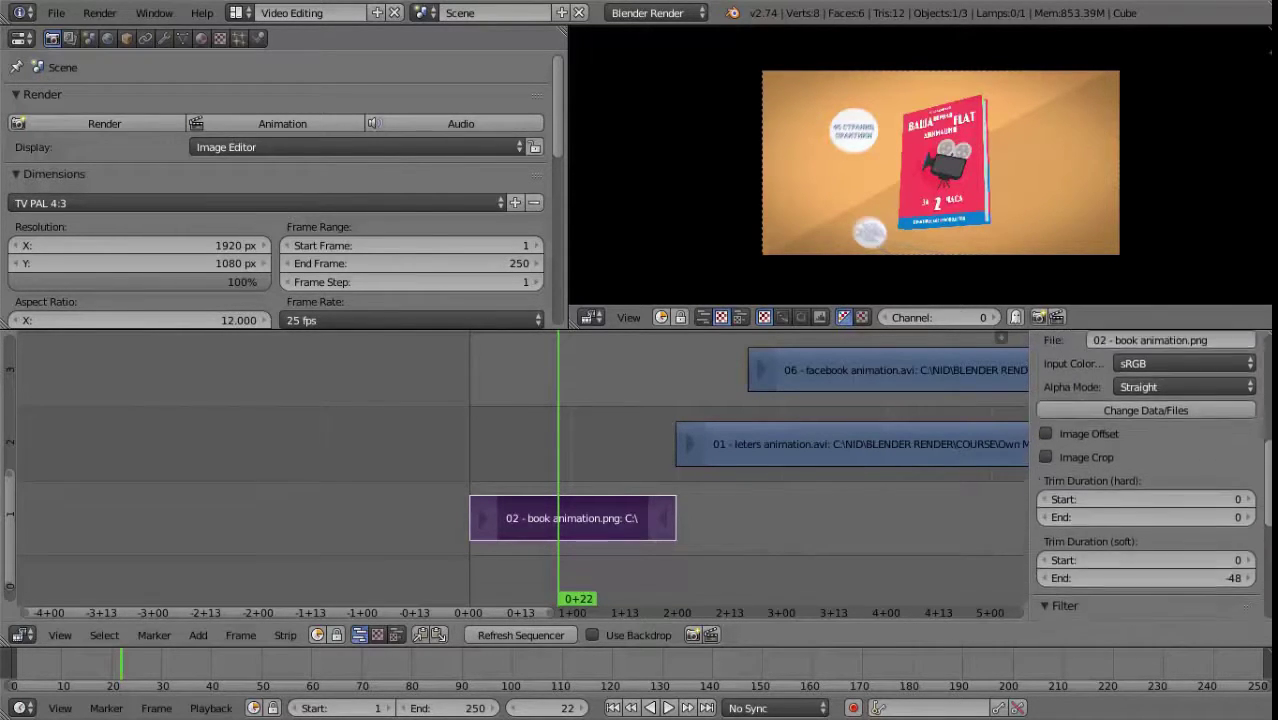
scroll(1150, 476, down, 2)
scroll(1150, 476, down, 1)
scroll(1150, 476, down, 1)
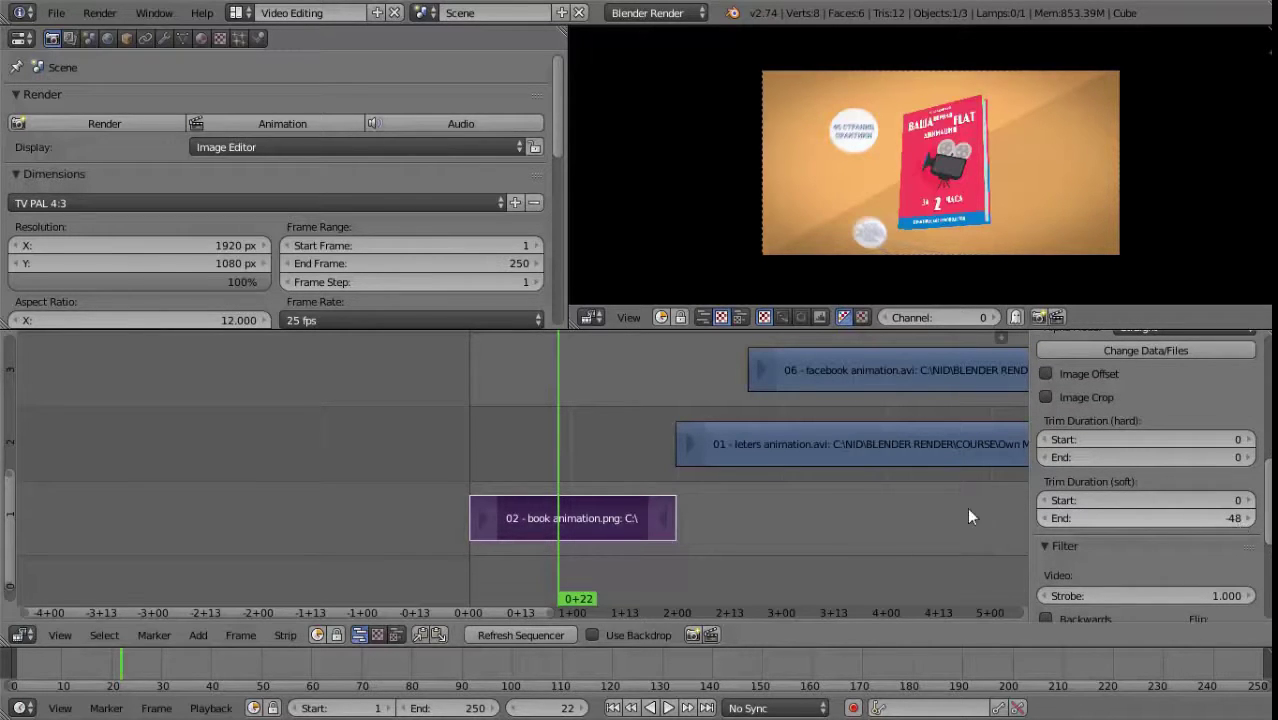
key(x)
click(612, 516)
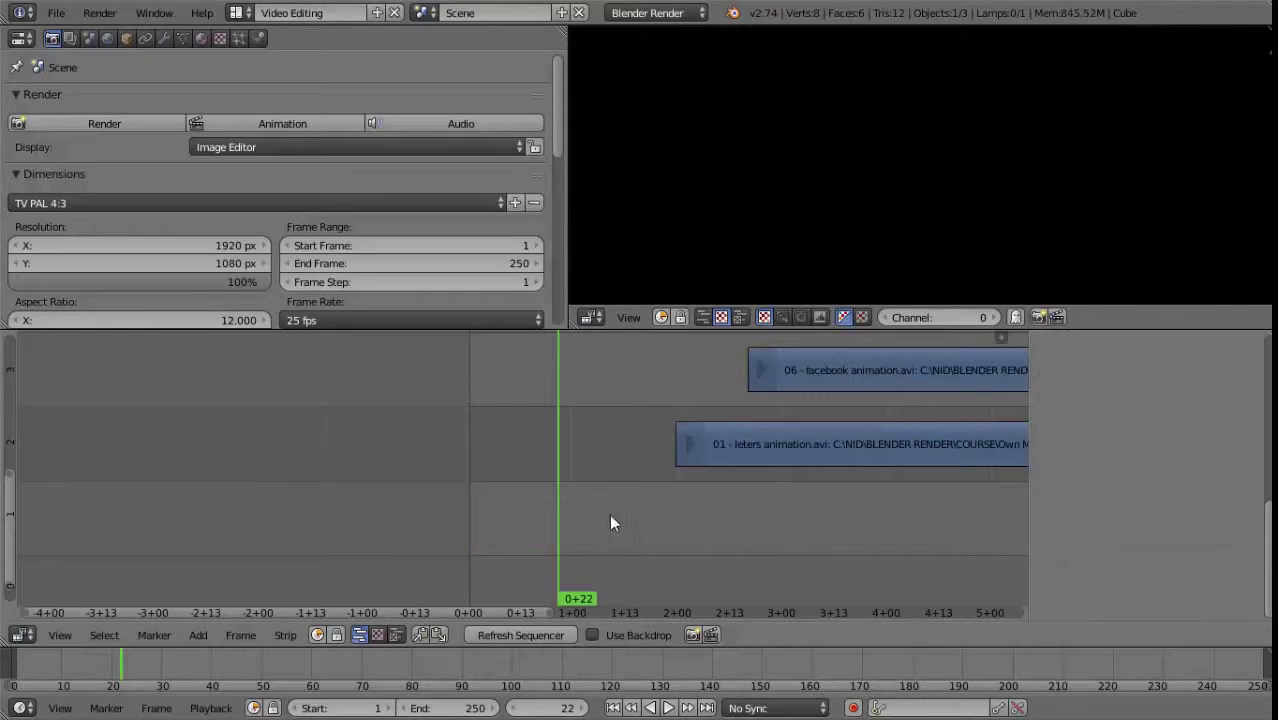
Add 01 - leters animation.png as a new image strip.
key(shift+a)
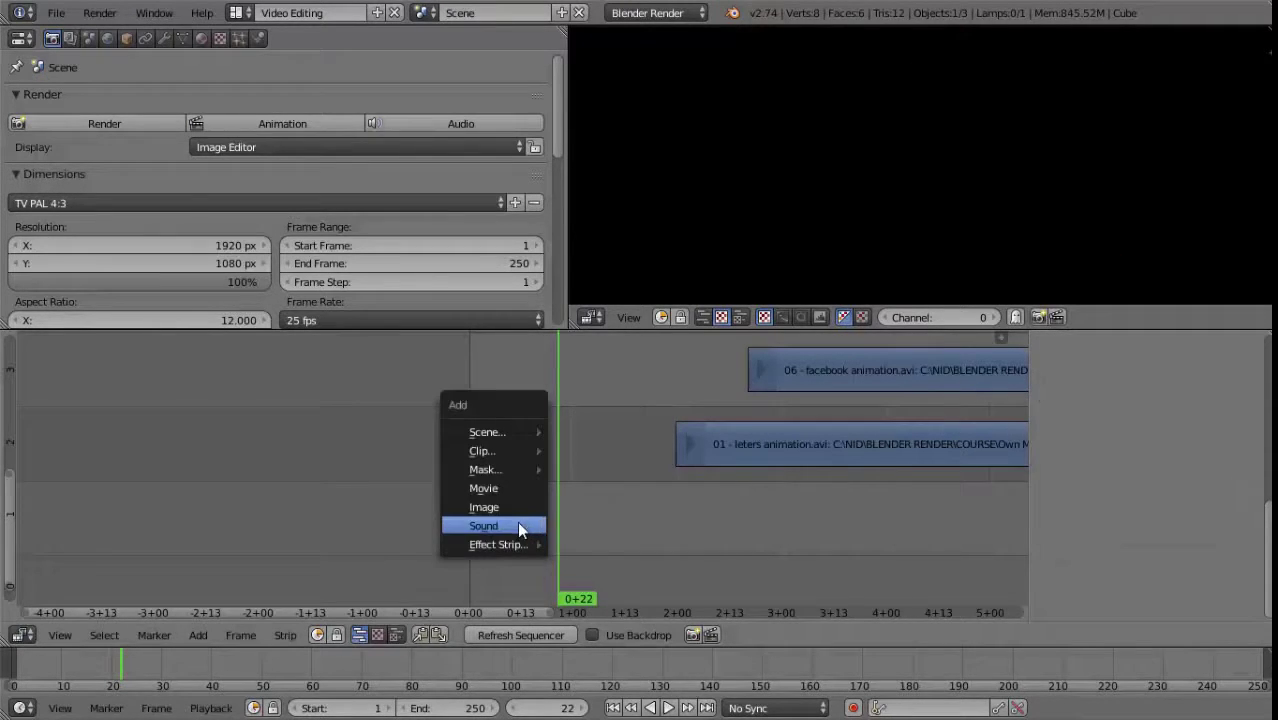
click(506, 506)
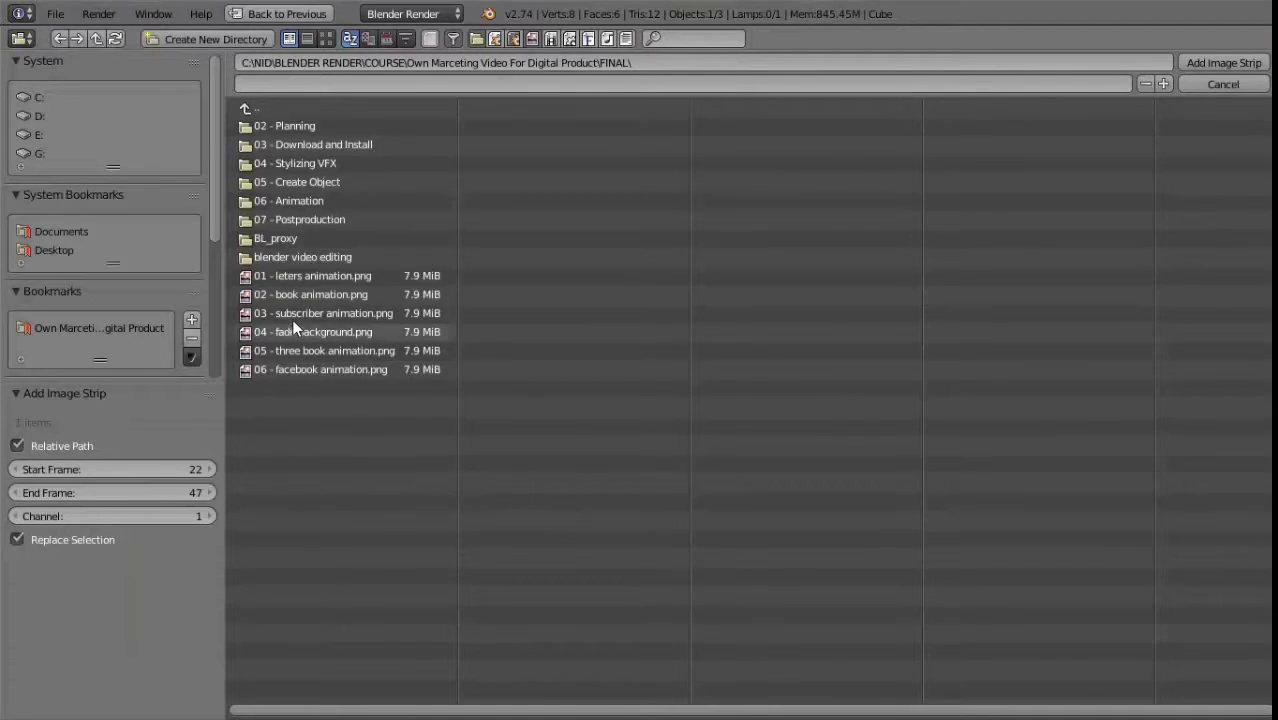
click(310, 276)
click(1251, 63)
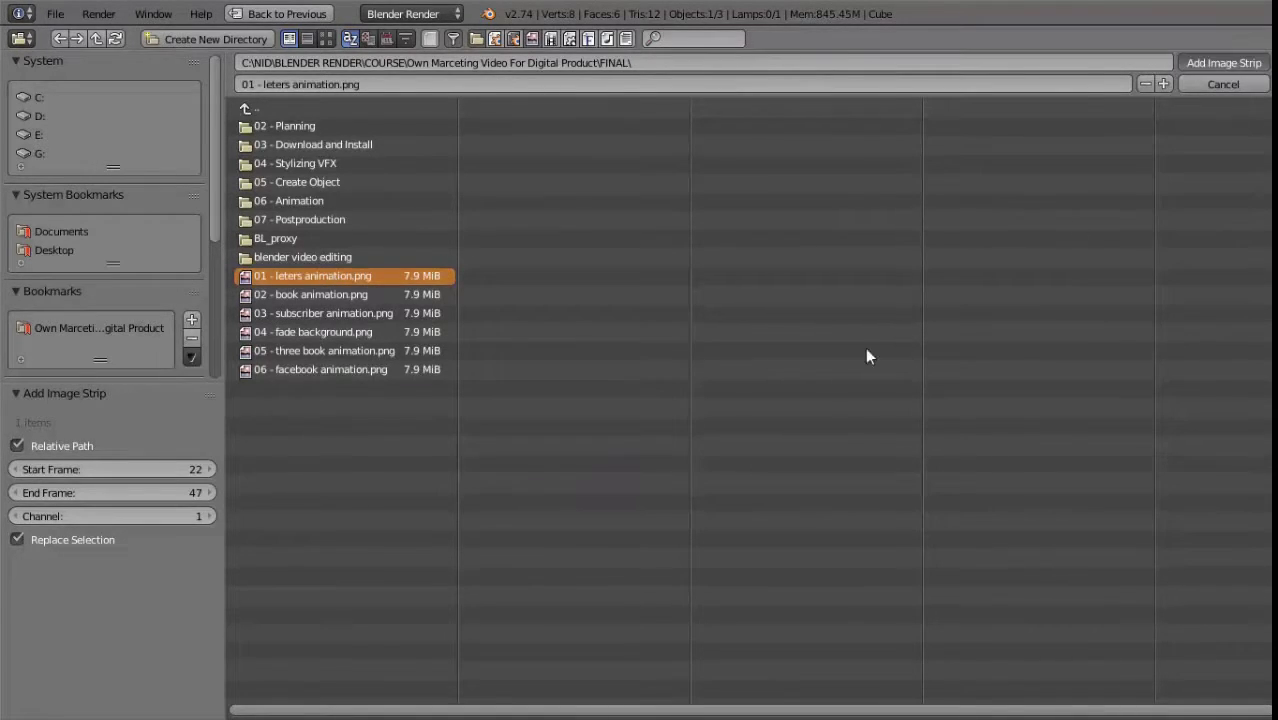
Cut the letters strip at frame 33, delete its tail, and move it to start at frame 28.
click(603, 512)
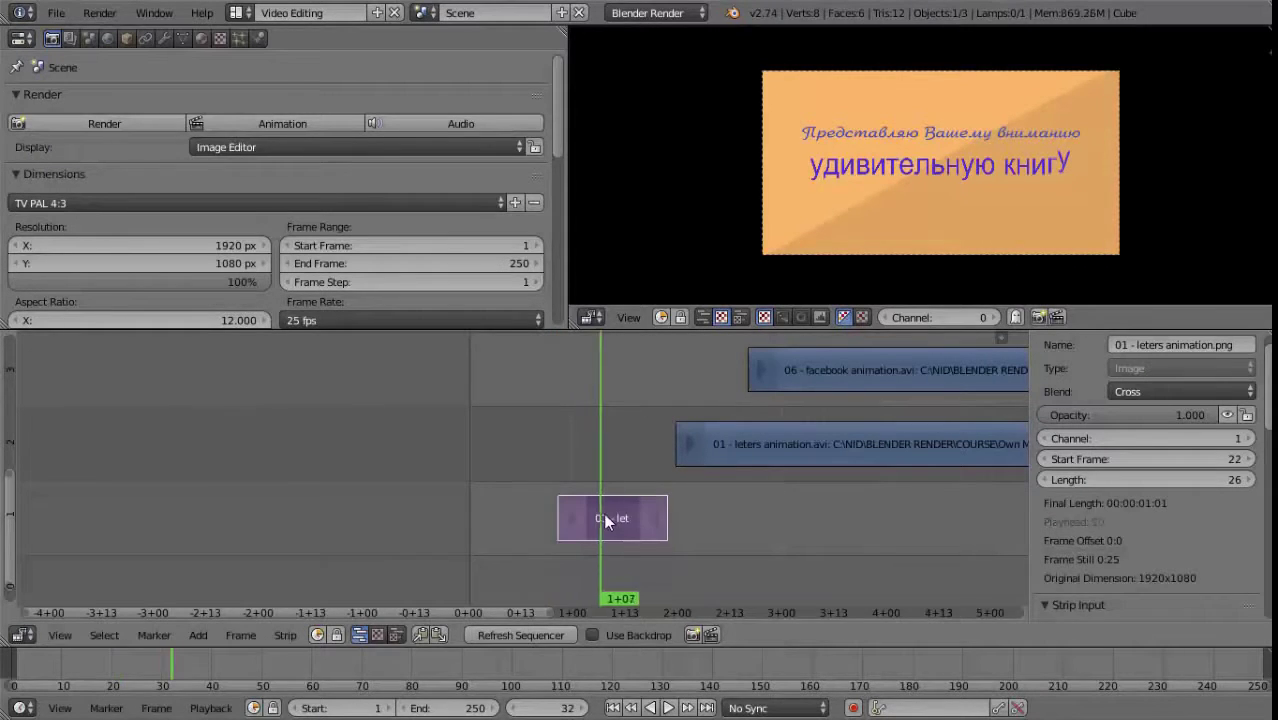
scroll(710, 518, up, 5)
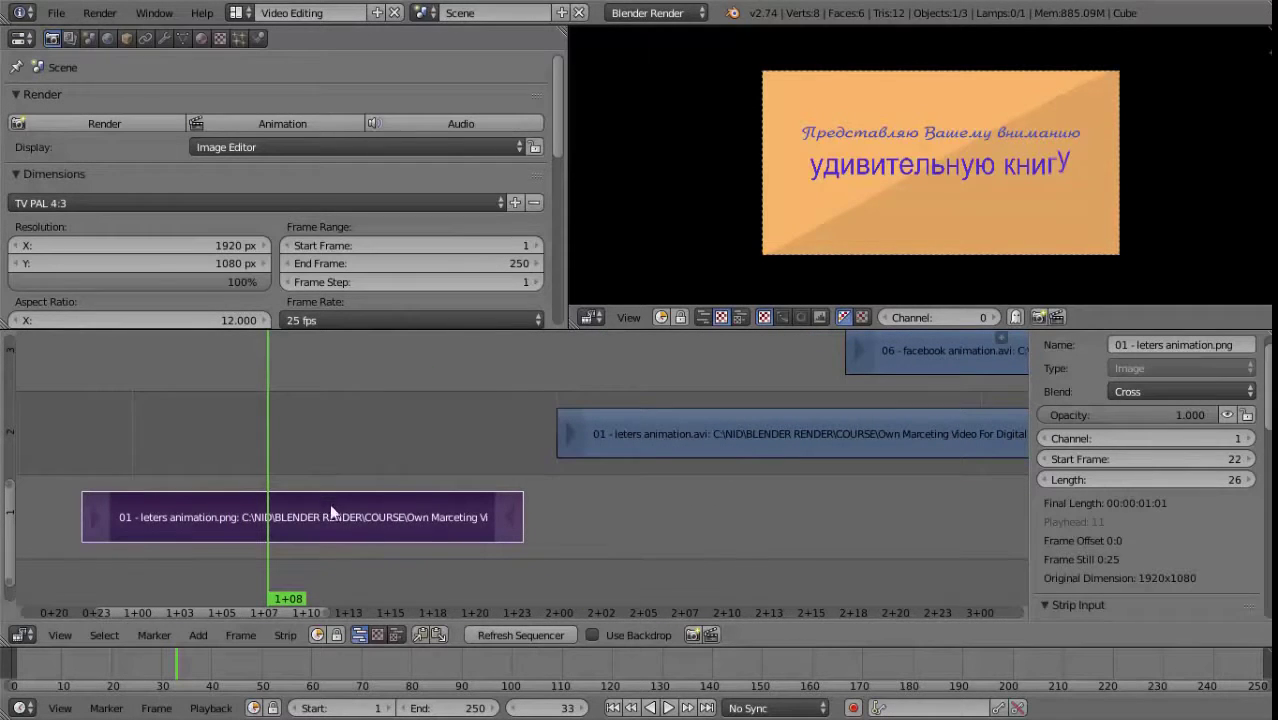
key(k)
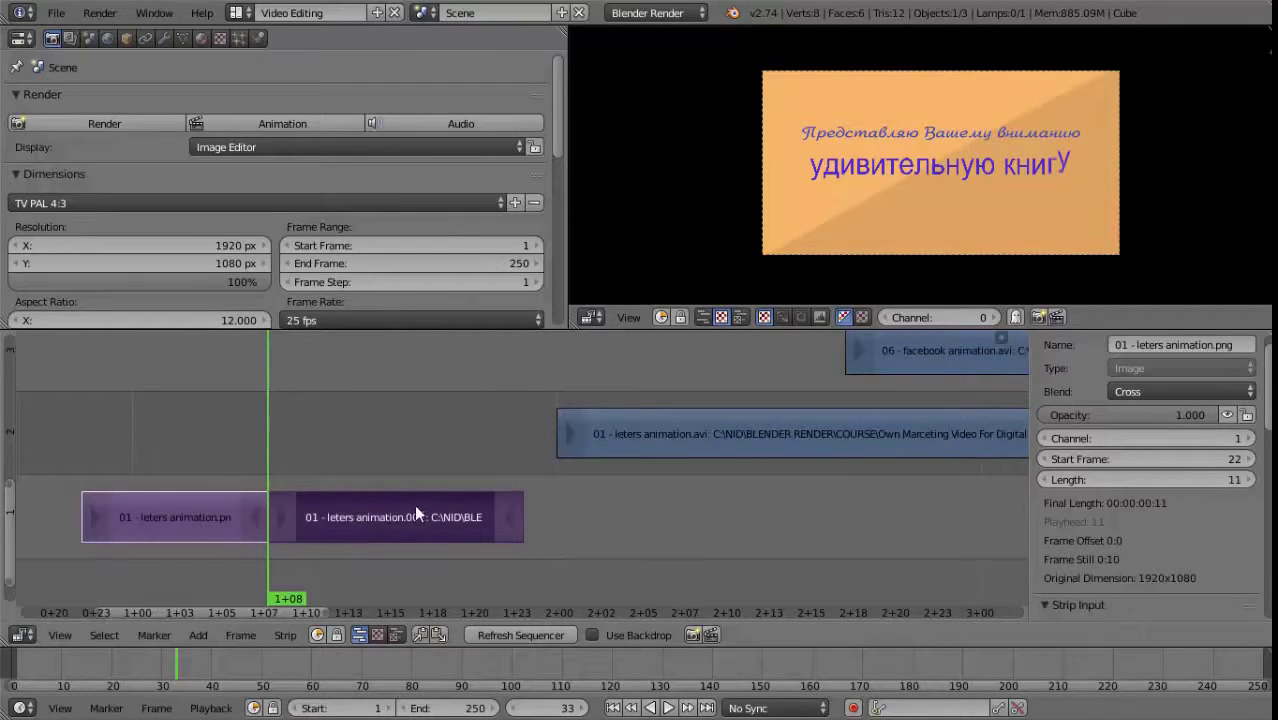
right_click(353, 522)
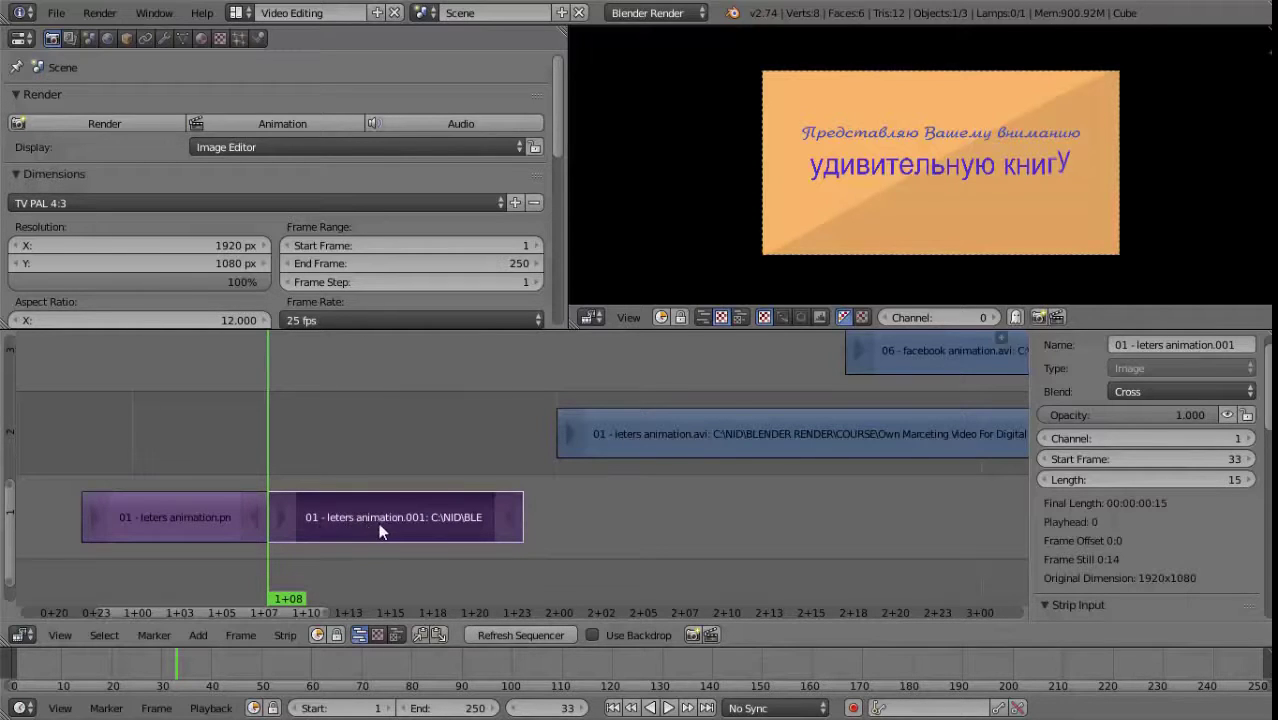
key(x)
click(340, 530)
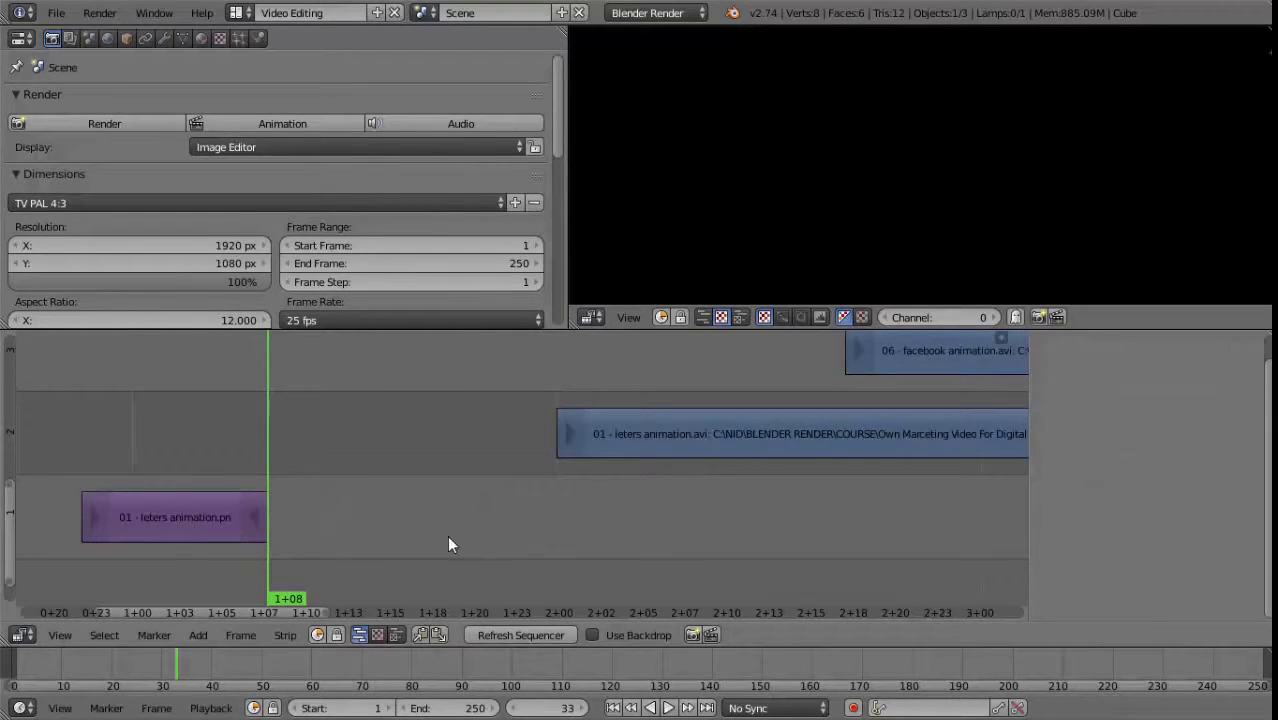
right_click(152, 537)
key(g)
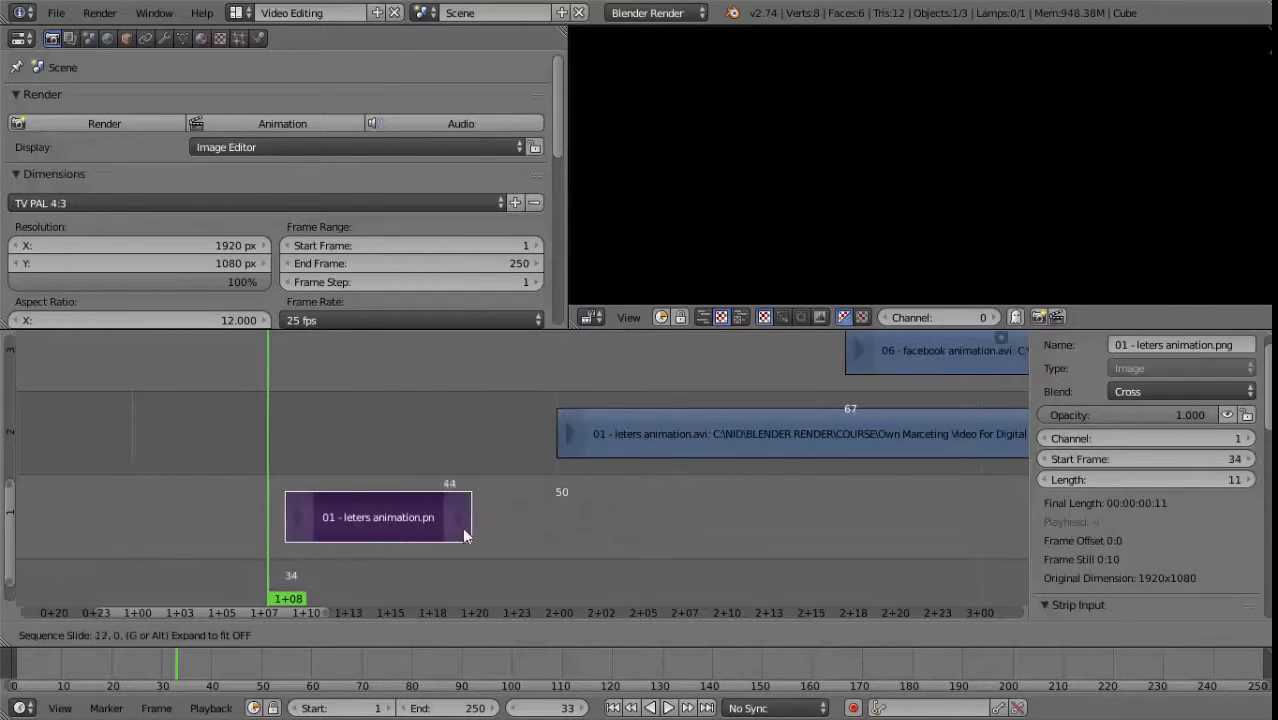
click(246, 520)
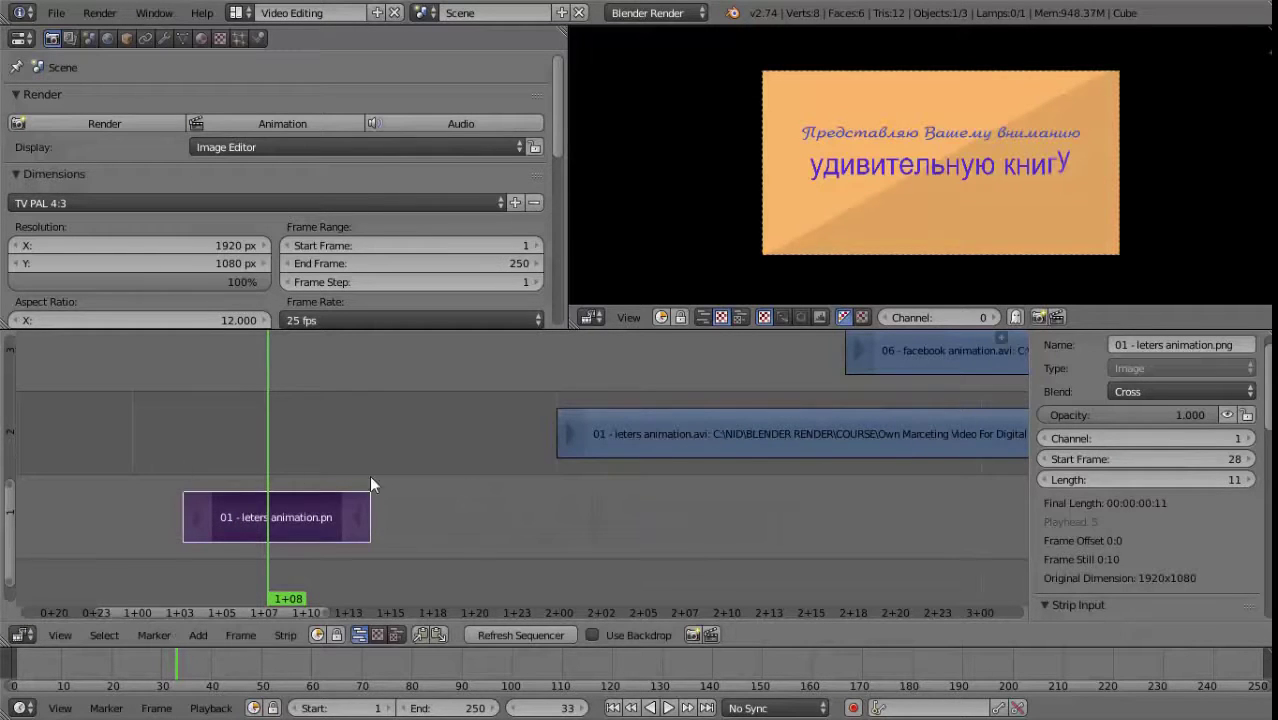
Temporarily extend the scene's end frame to 1000 so all strips are visible.
scroll(853, 481, down, 2)
scroll(787, 474, down, 2)
scroll(725, 484, down, 2)
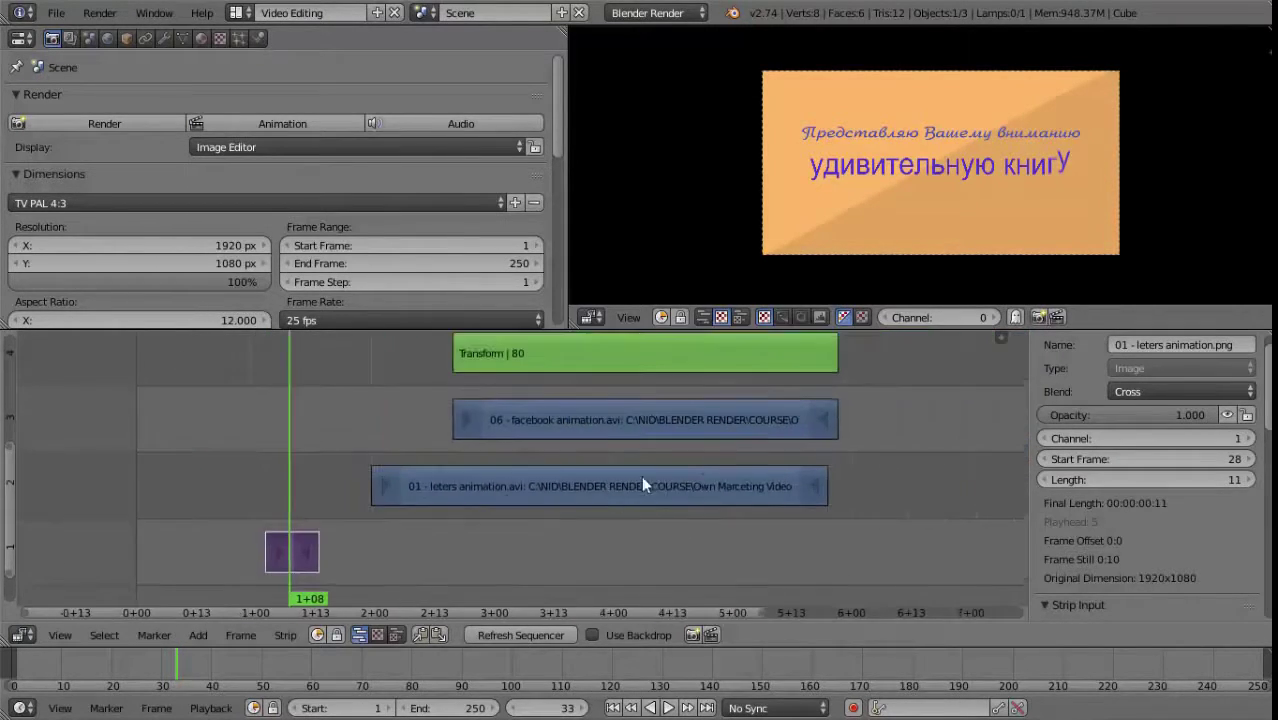
scroll(790, 445, up, 3)
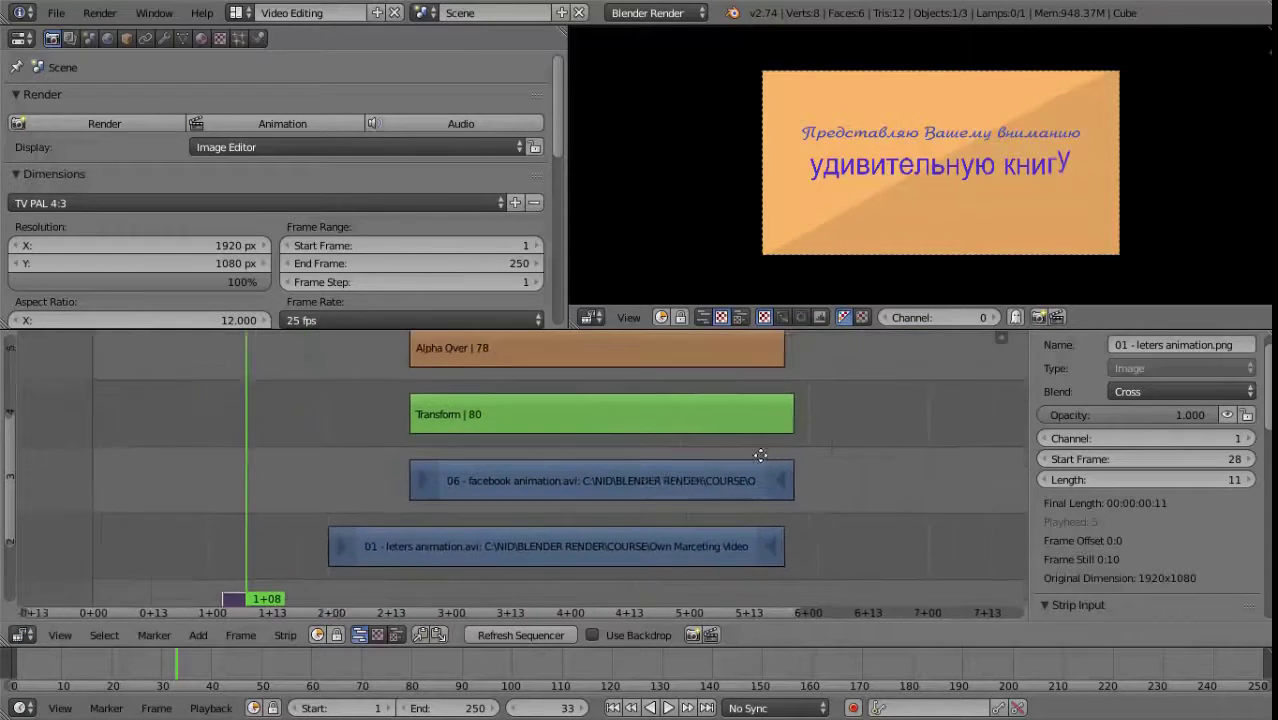
scroll(842, 451, down, 3)
scroll(842, 440, down, 2)
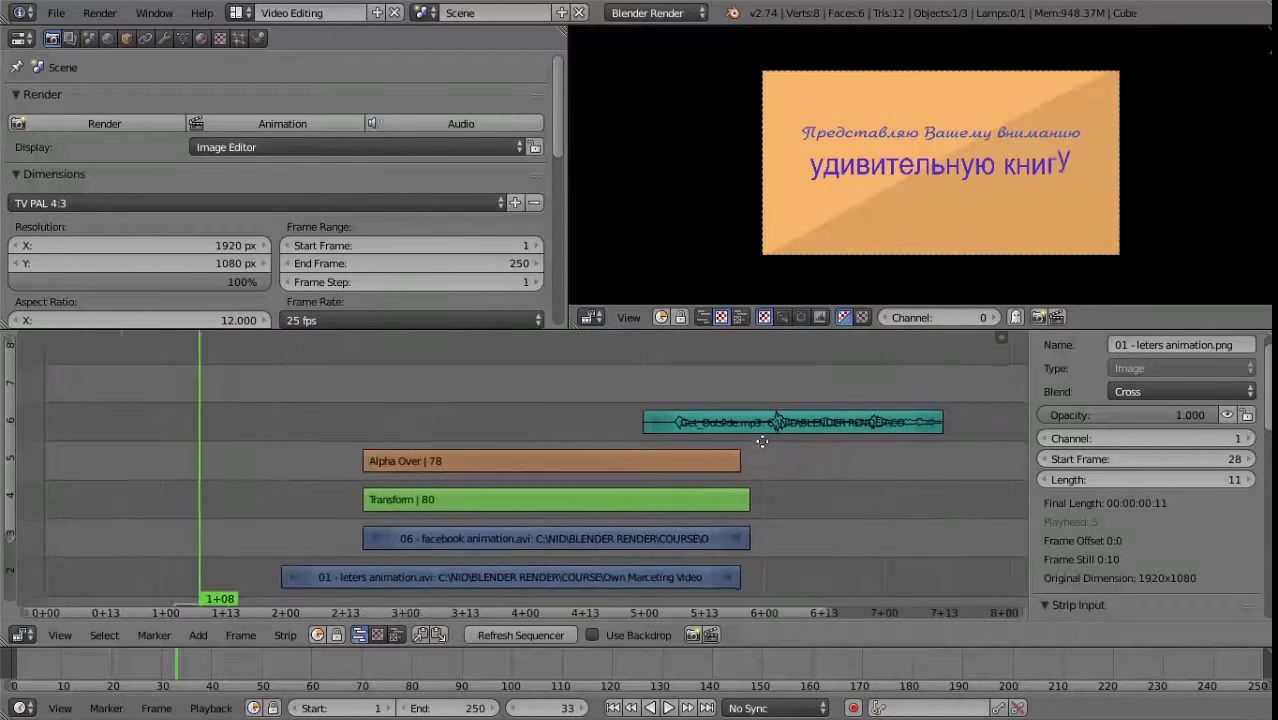
scroll(765, 437, down, 2)
scroll(760, 450, down, 3)
scroll(748, 465, down, 2)
scroll(789, 472, right, 3)
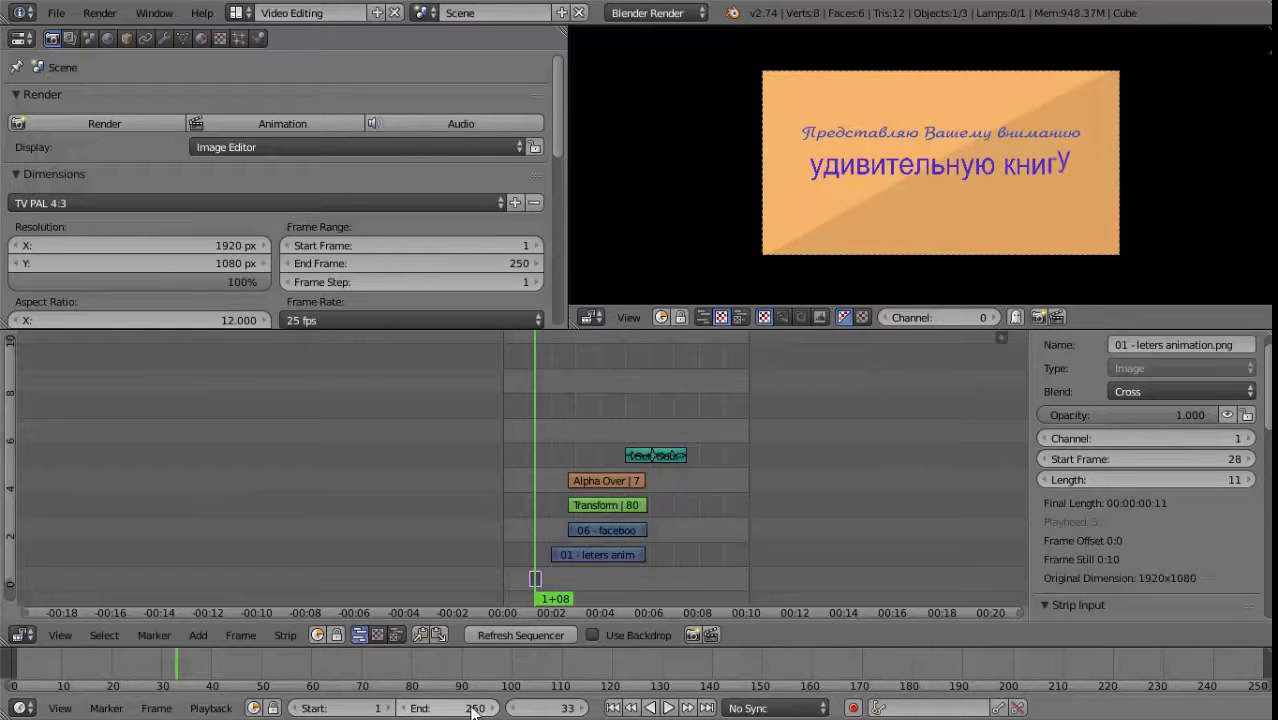
click(482, 710)
text(100)
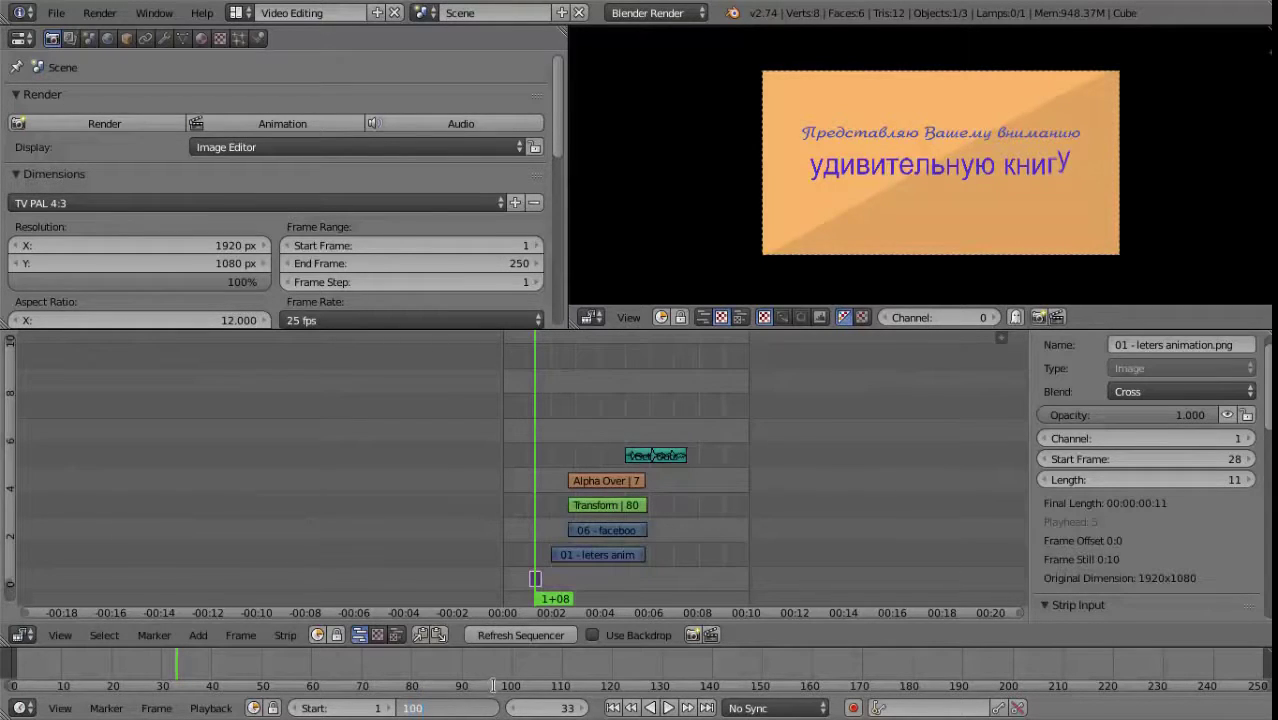
text(0)
key(Return)
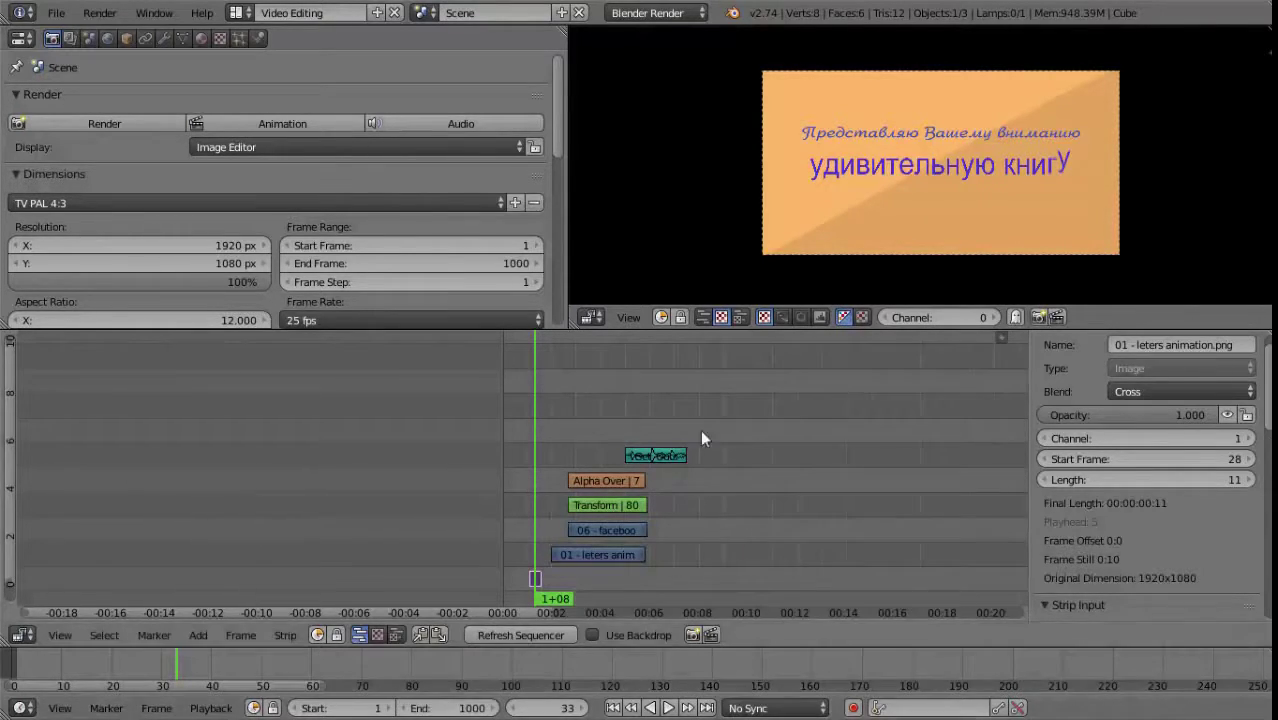
Make frame 186, where the strips finish, the scene end, then return to frame 128.
scroll(834, 479, down, 3)
scroll(570, 485, down, 3)
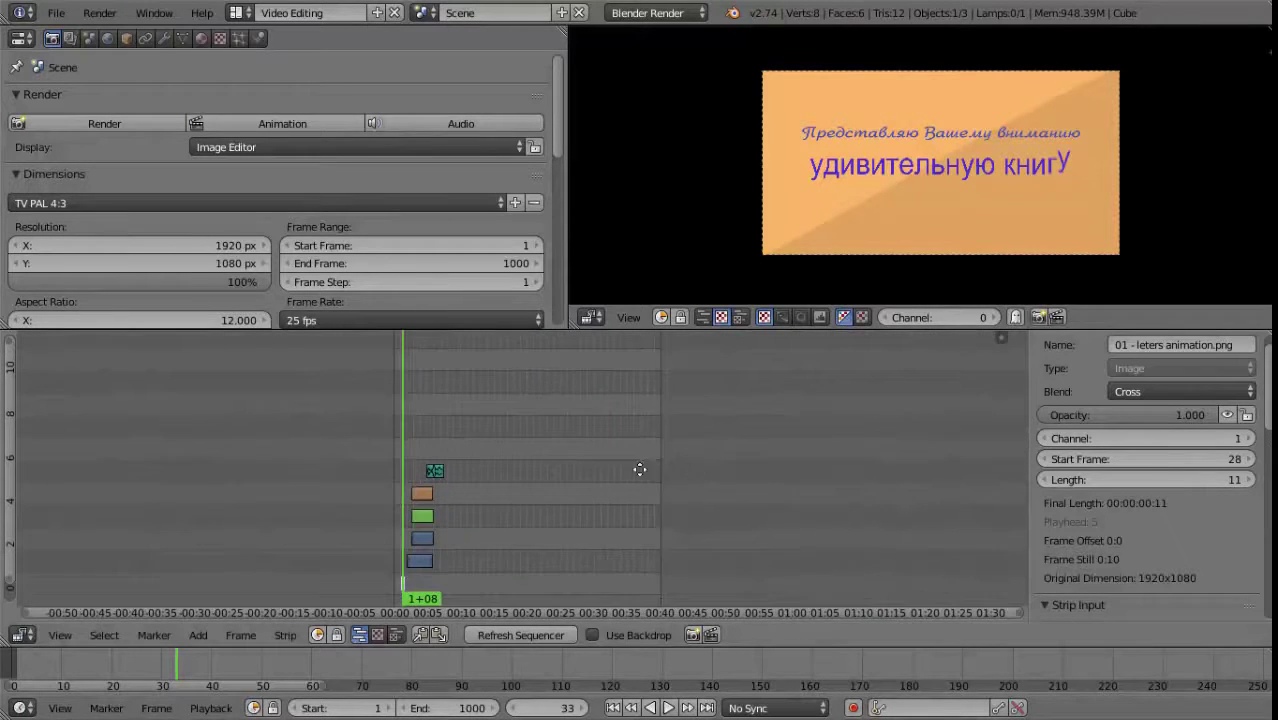
scroll(612, 483, down, 3)
scroll(580, 505, up, 2)
scroll(599, 517, up, 4)
scroll(599, 517, up, 3)
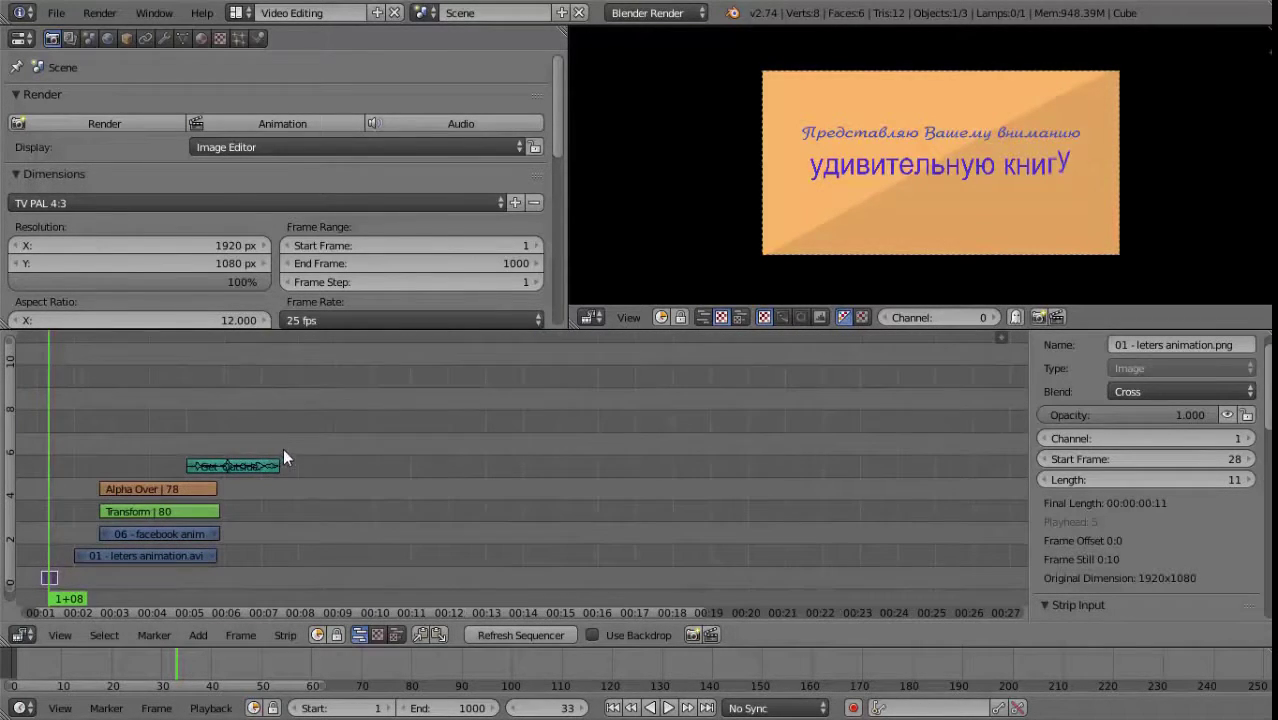
click(280, 447)
drag(284, 440, 277, 439)
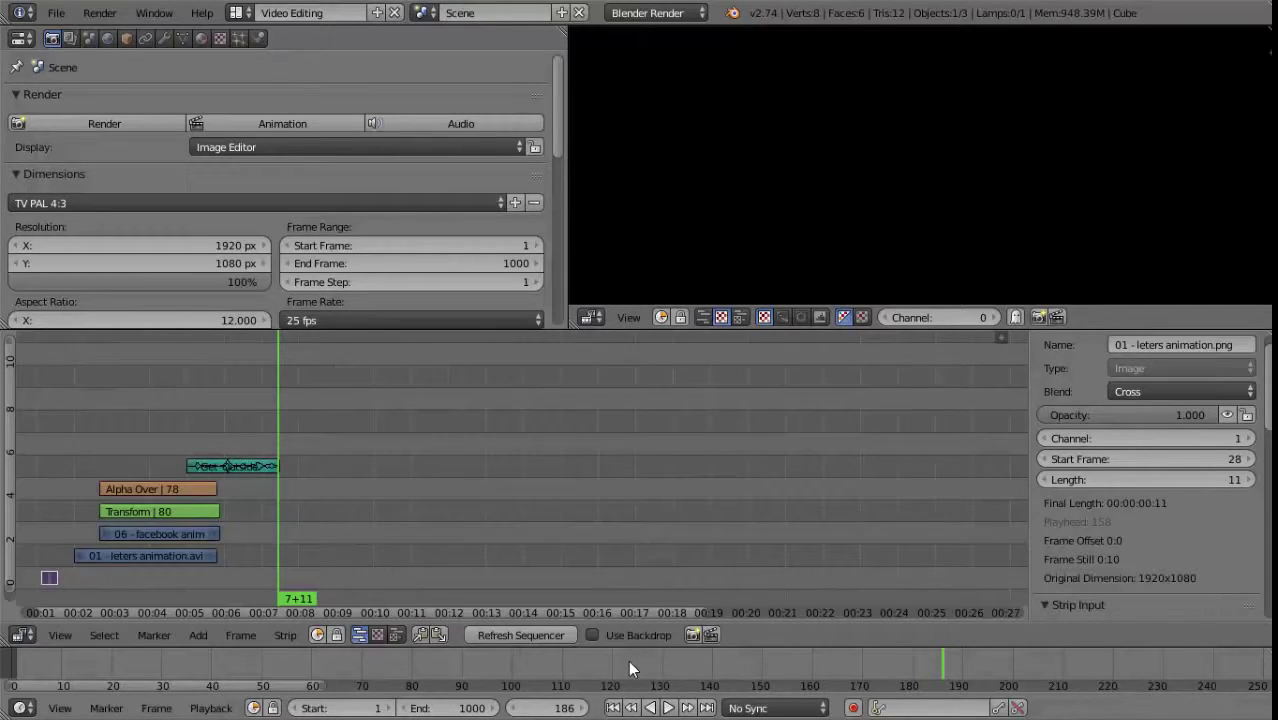
key(e)
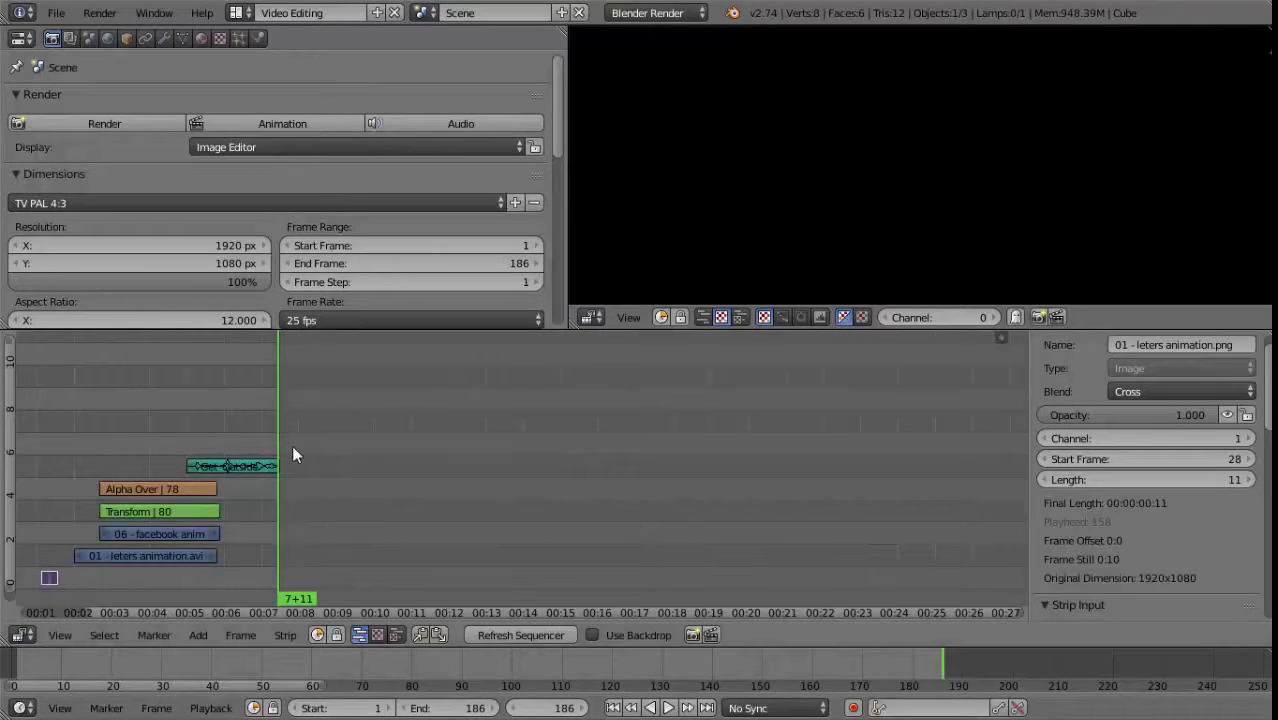
click(192, 456)
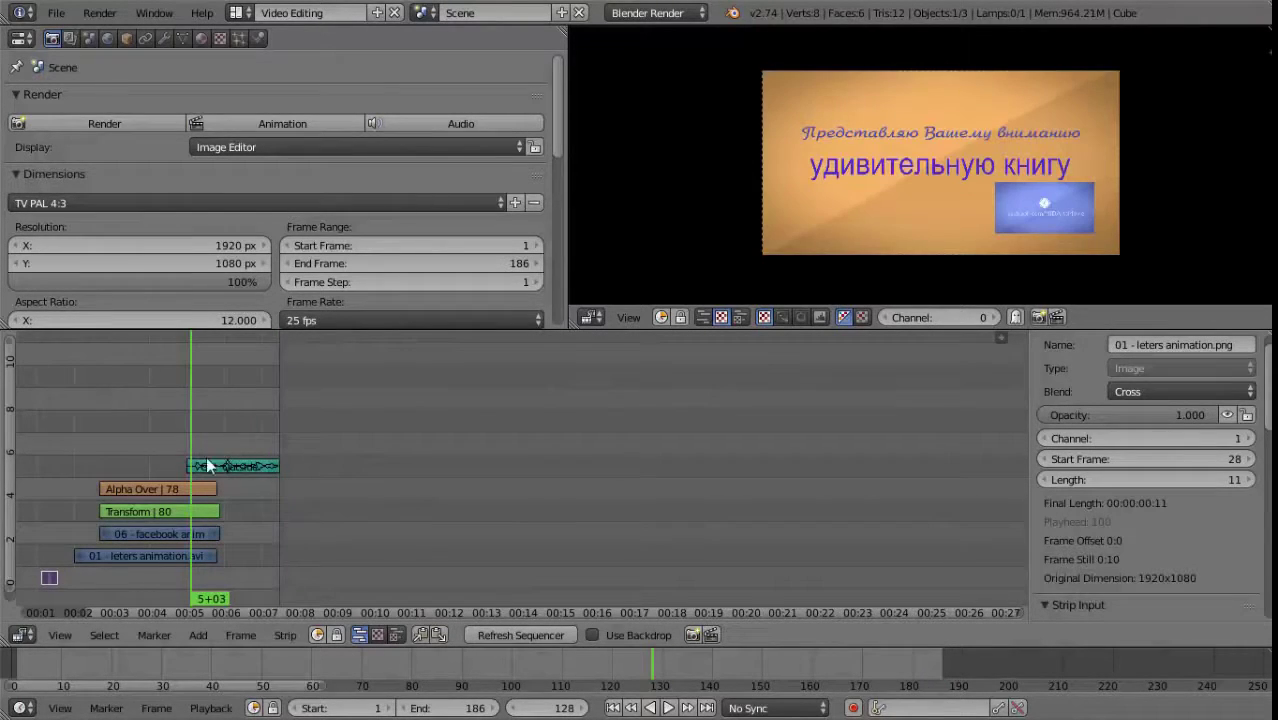
Set the output file format to H.264.
scroll(351, 456, left, 5)
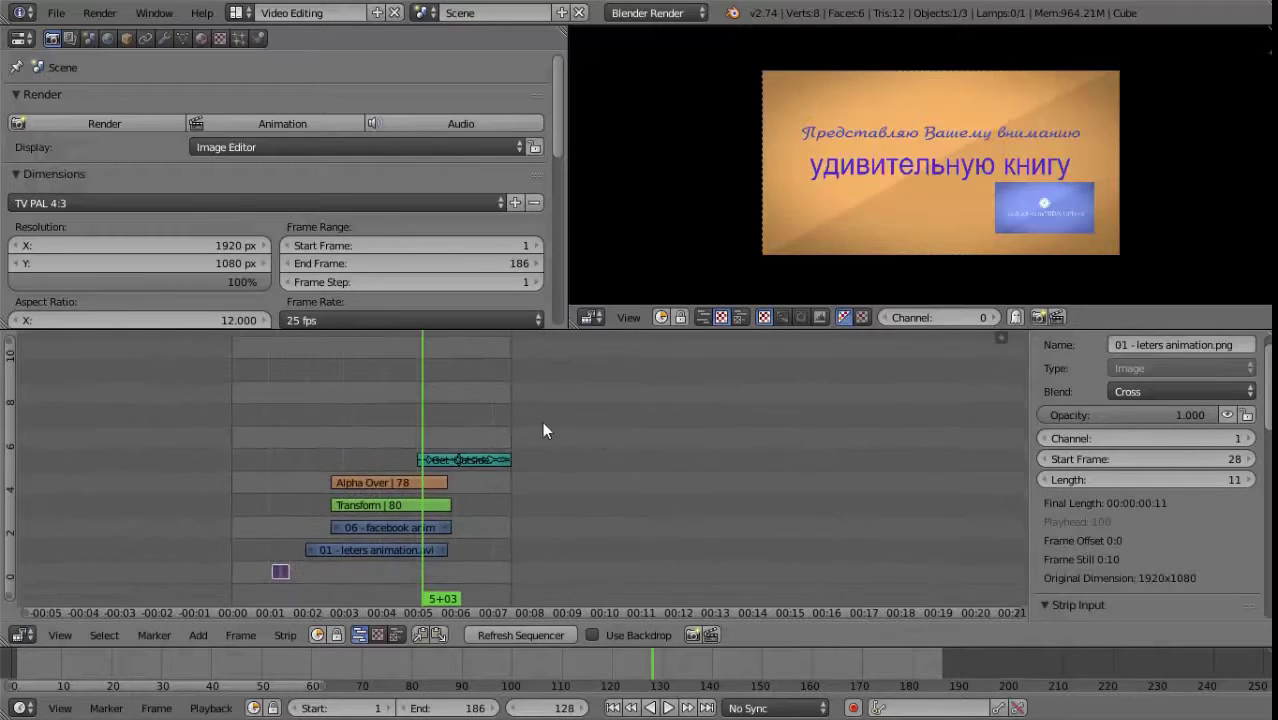
drag(561, 124, 557, 279)
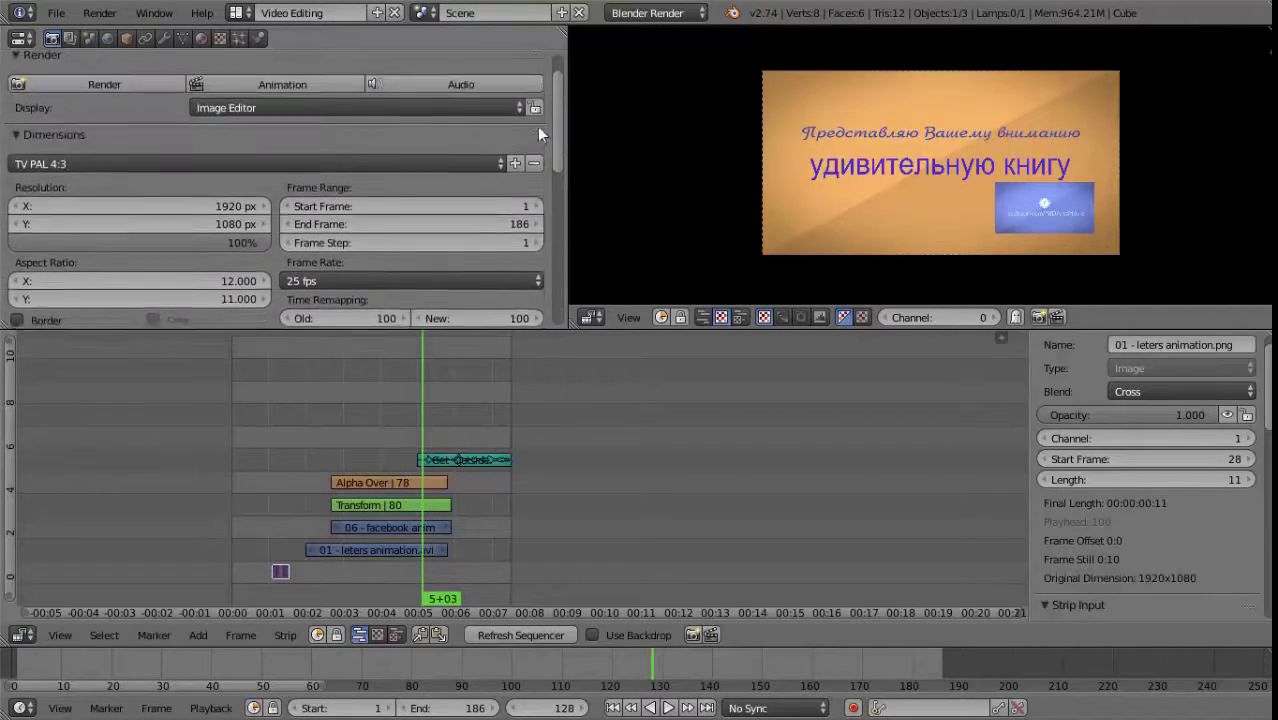
drag(556, 272, 200, 225)
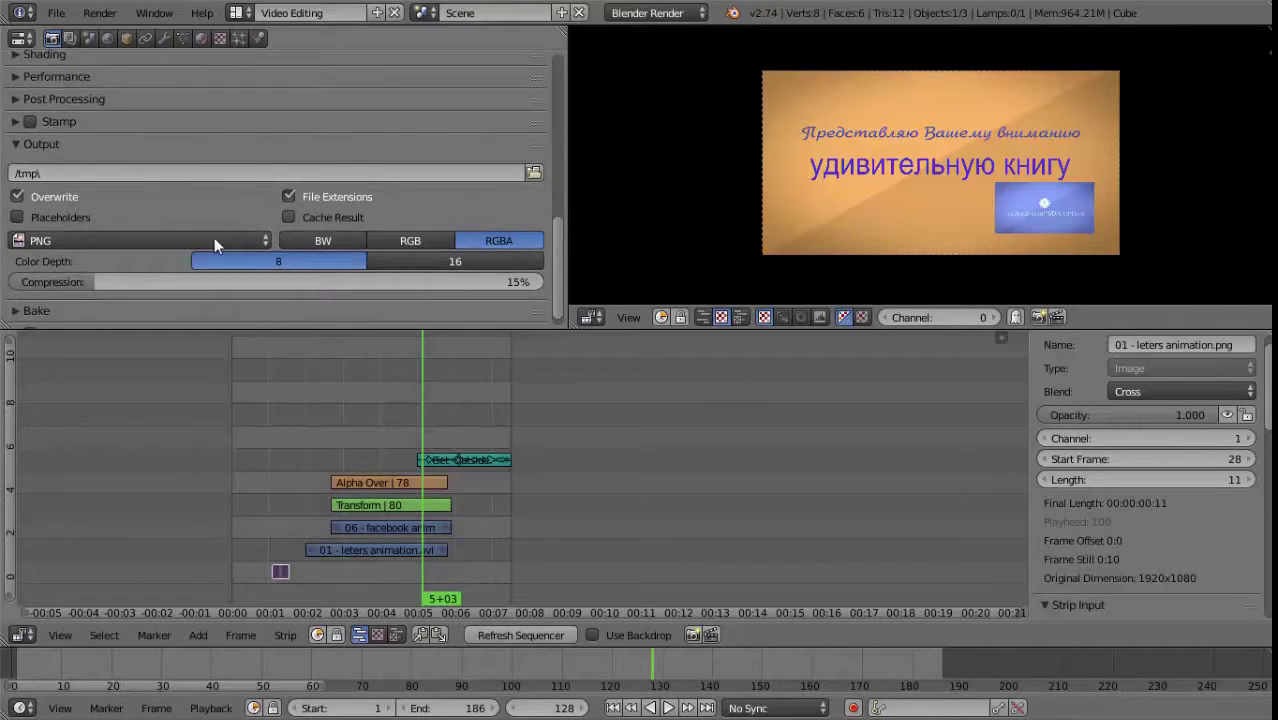
click(208, 239)
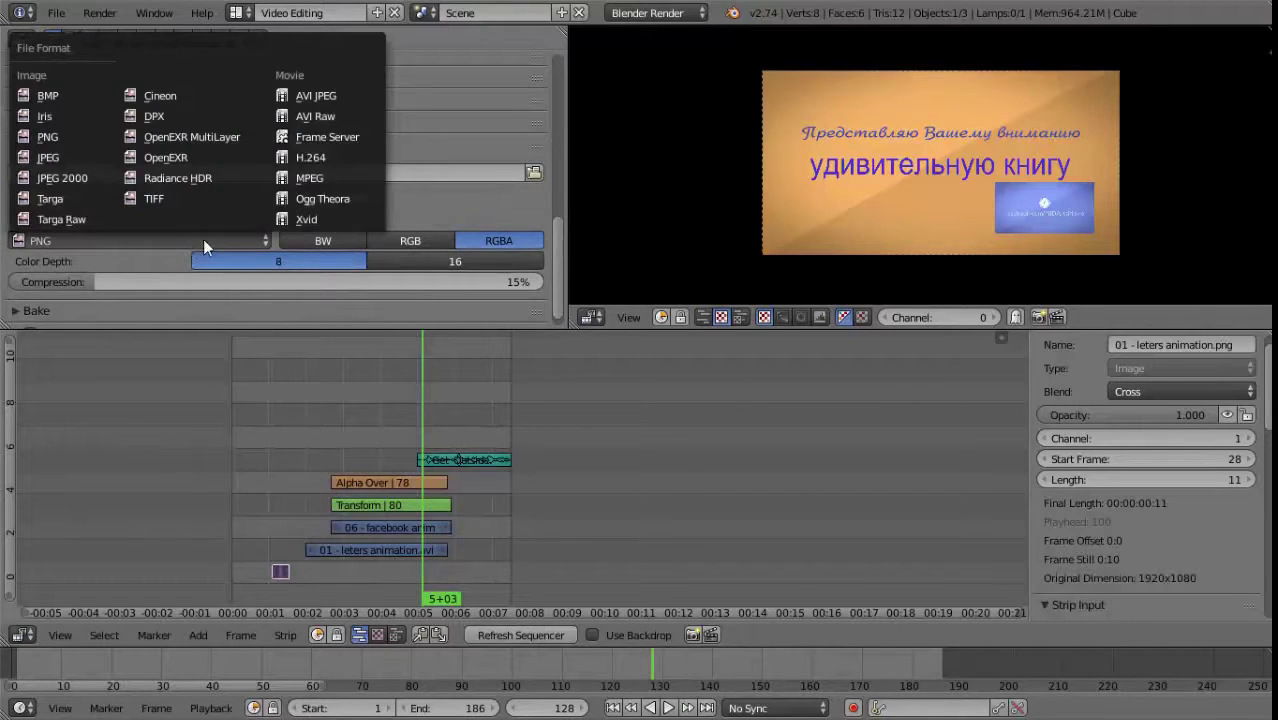
click(320, 157)
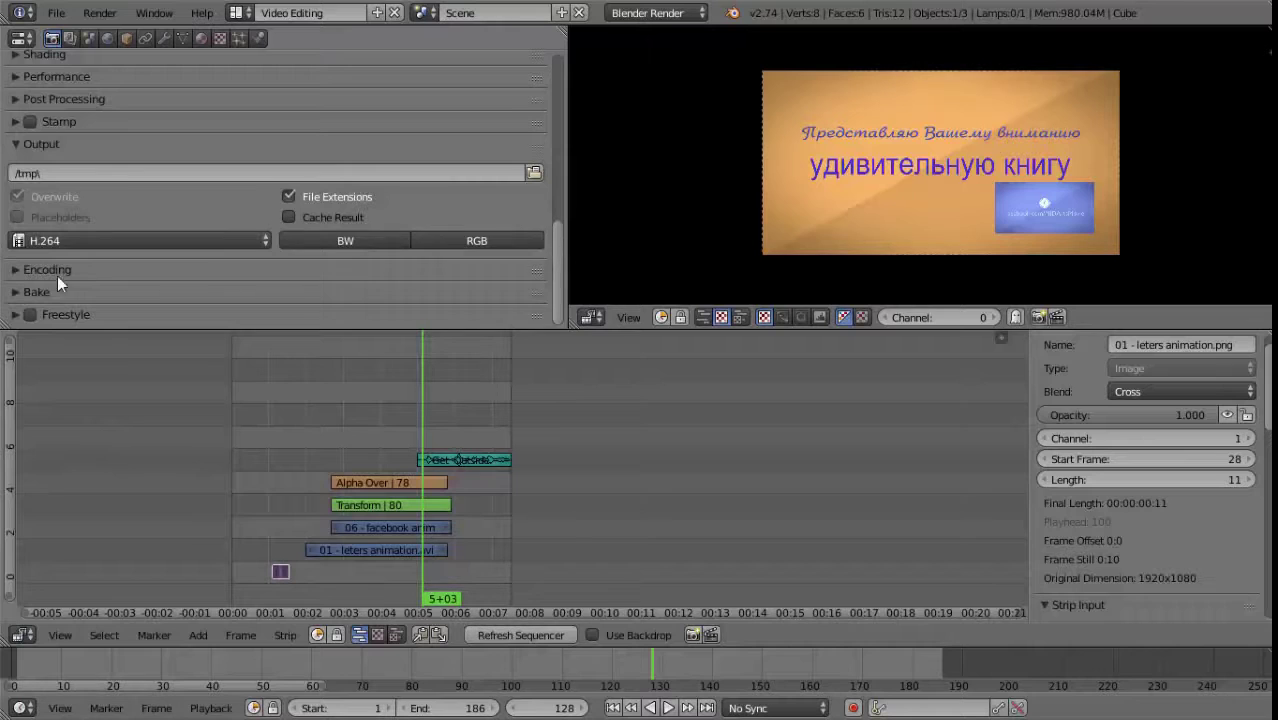
Set the audio codec to MP3 under Encoding and browse for the output folder.
click(91, 274)
drag(555, 230, 555, 290)
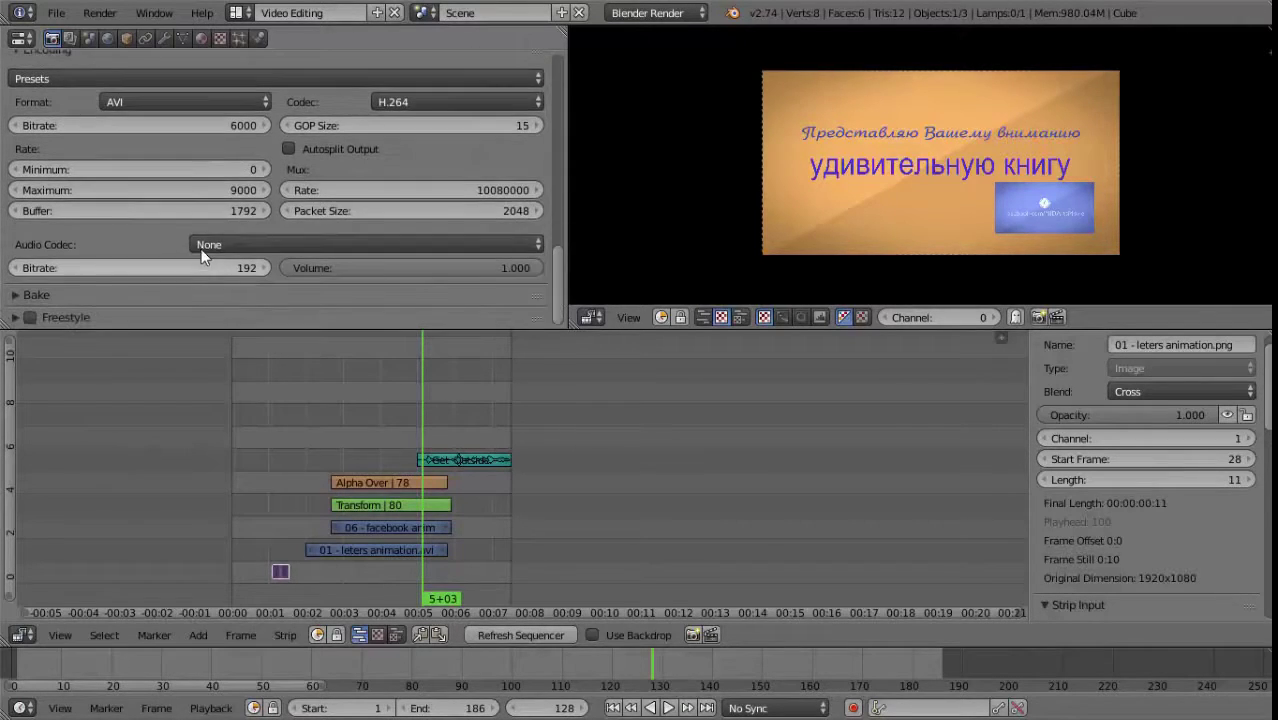
click(220, 245)
click(228, 180)
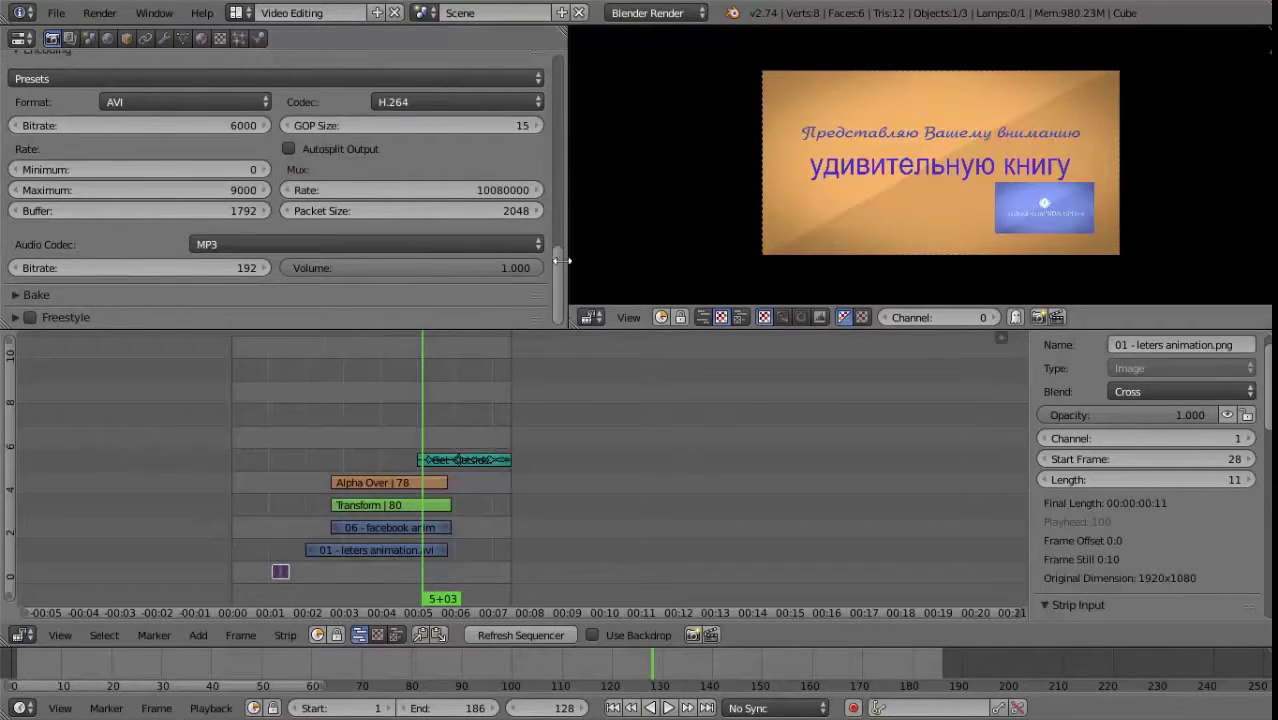
drag(556, 236, 556, 196)
click(535, 210)
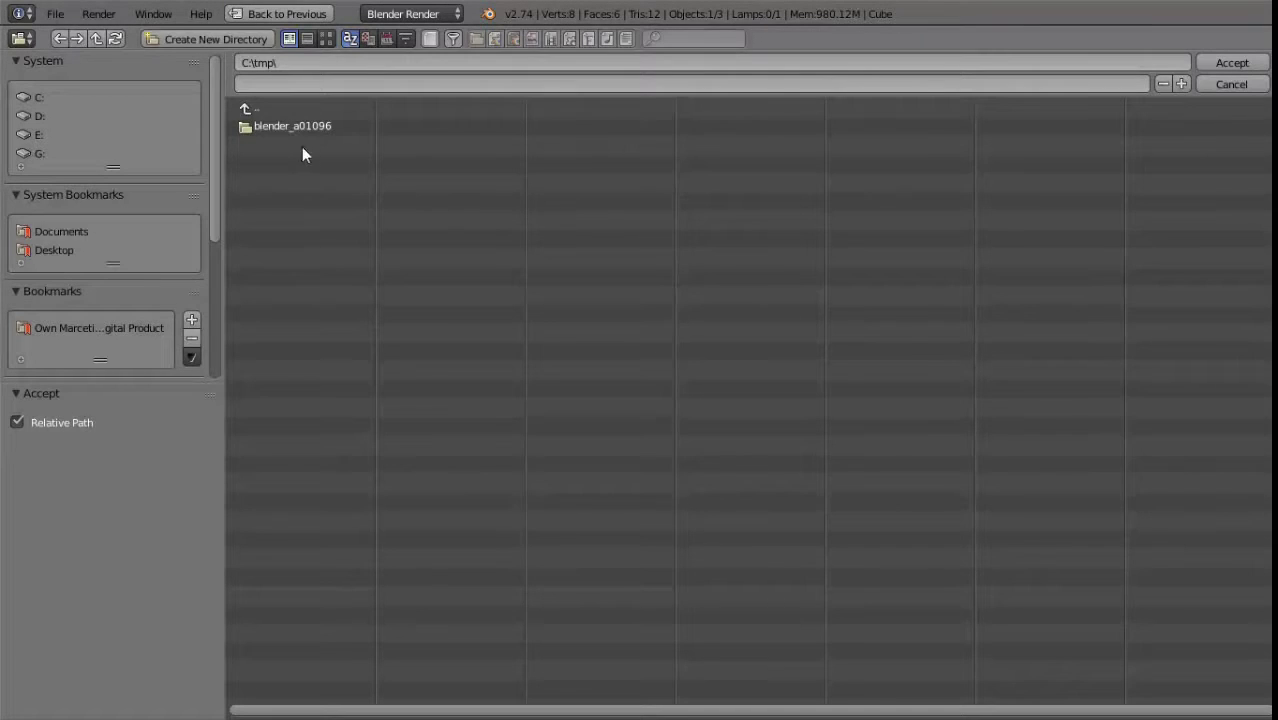
click(1222, 84)
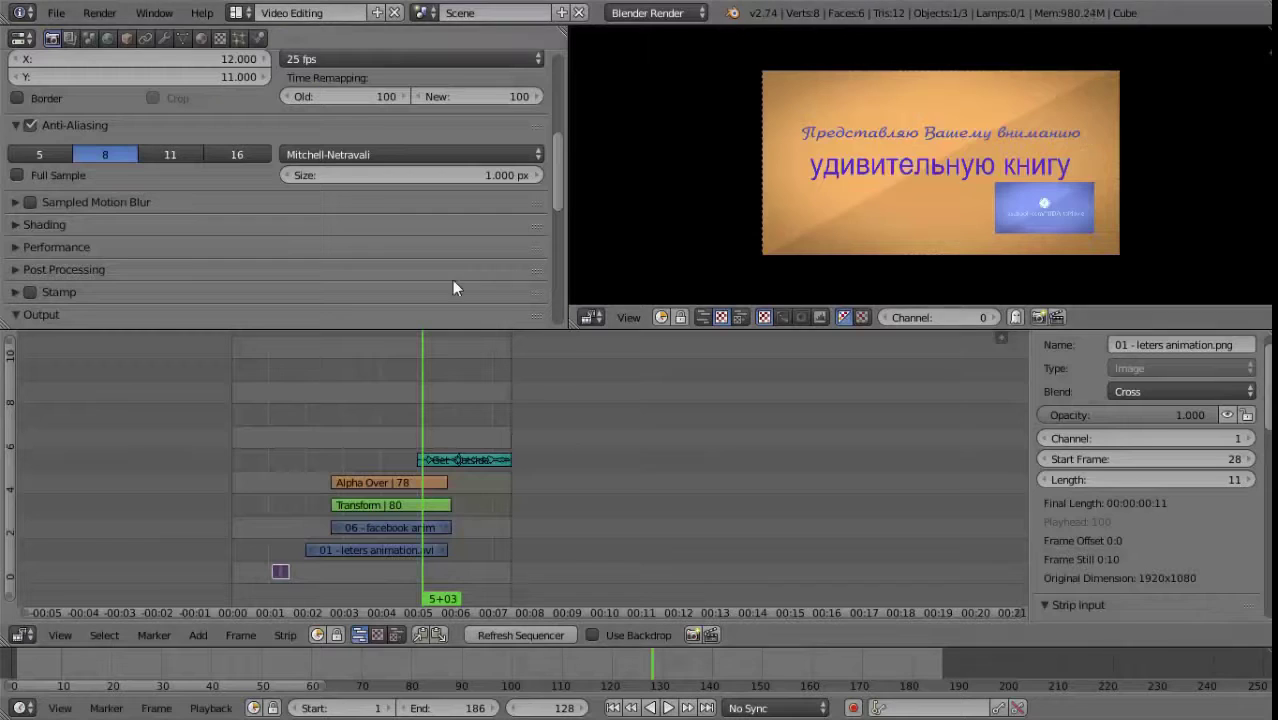
scroll(558, 175, up, 2)
scroll(556, 165, up, 1)
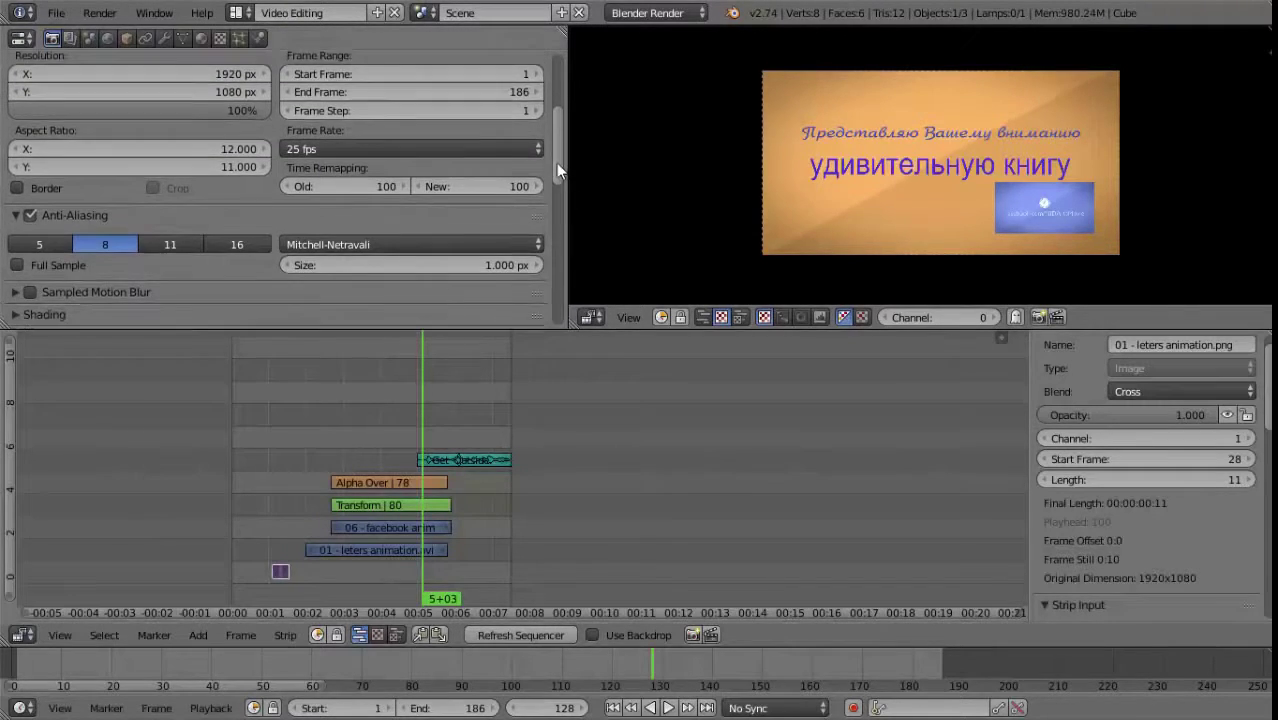
scroll(558, 162, down, 2)
scroll(561, 150, up, 4)
drag(560, 137, 548, 335)
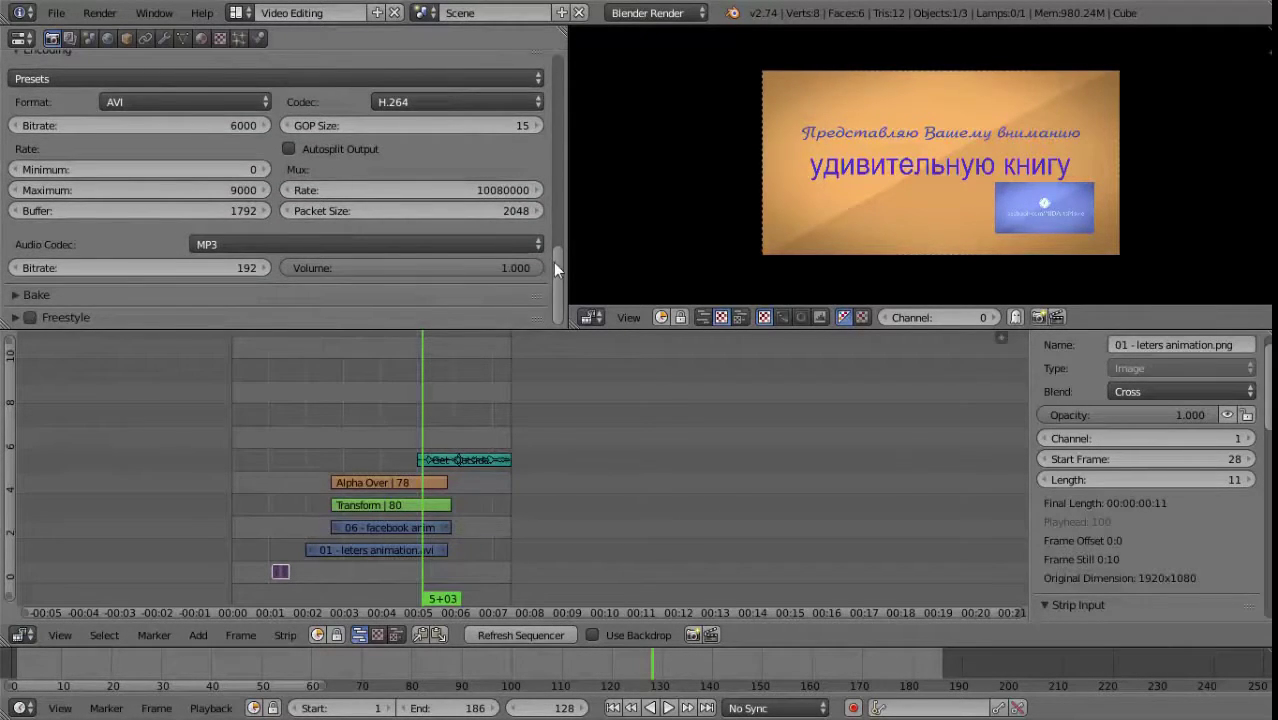
drag(555, 264, 577, 191)
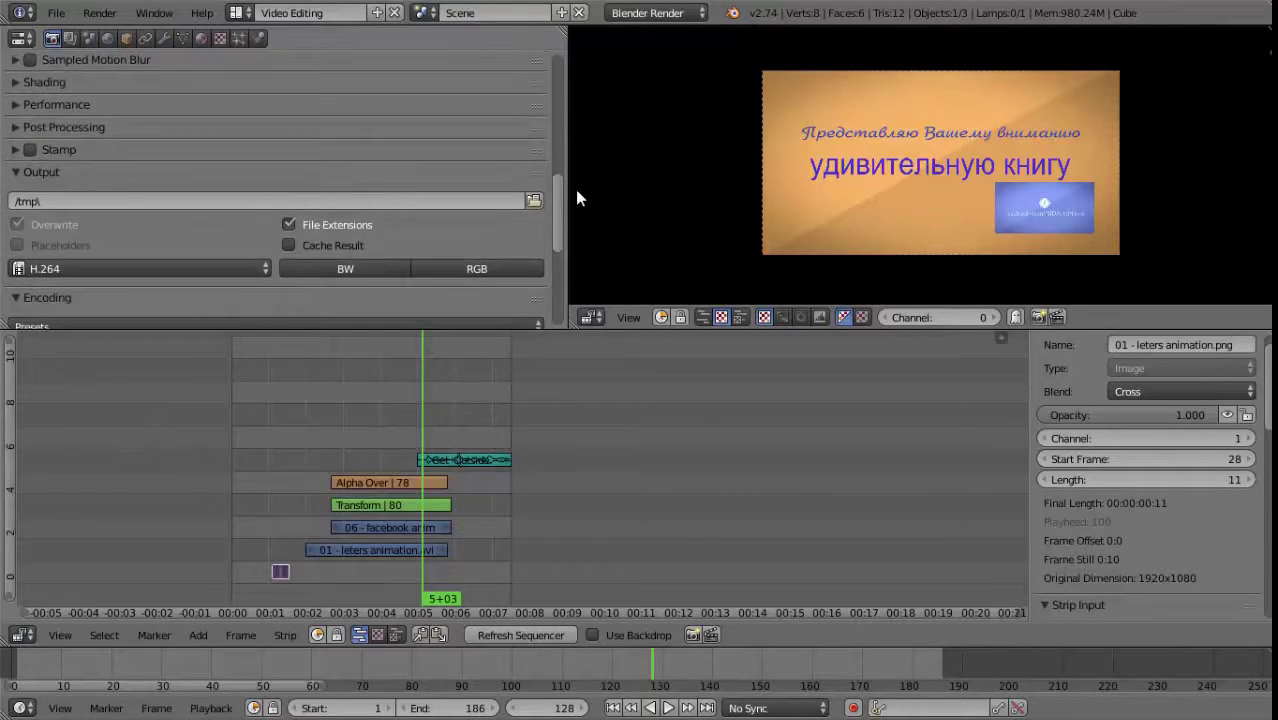
click(54, 134)
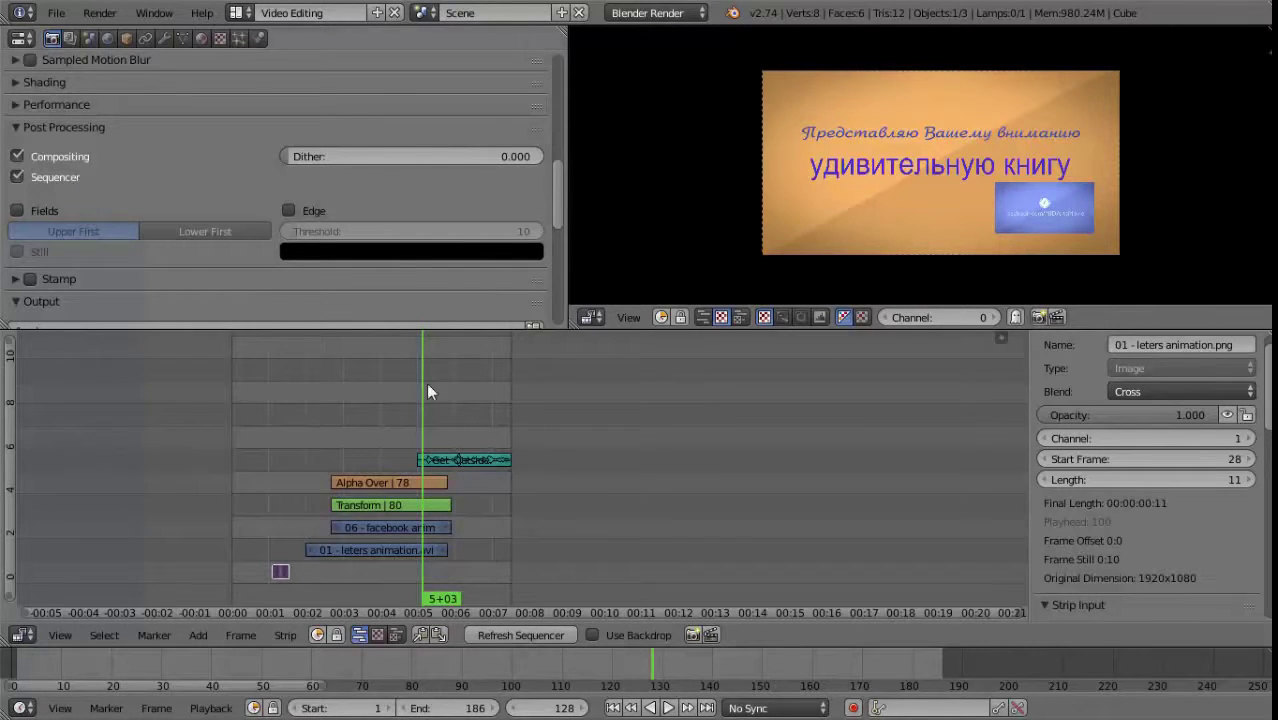
drag(555, 205, 575, 90)
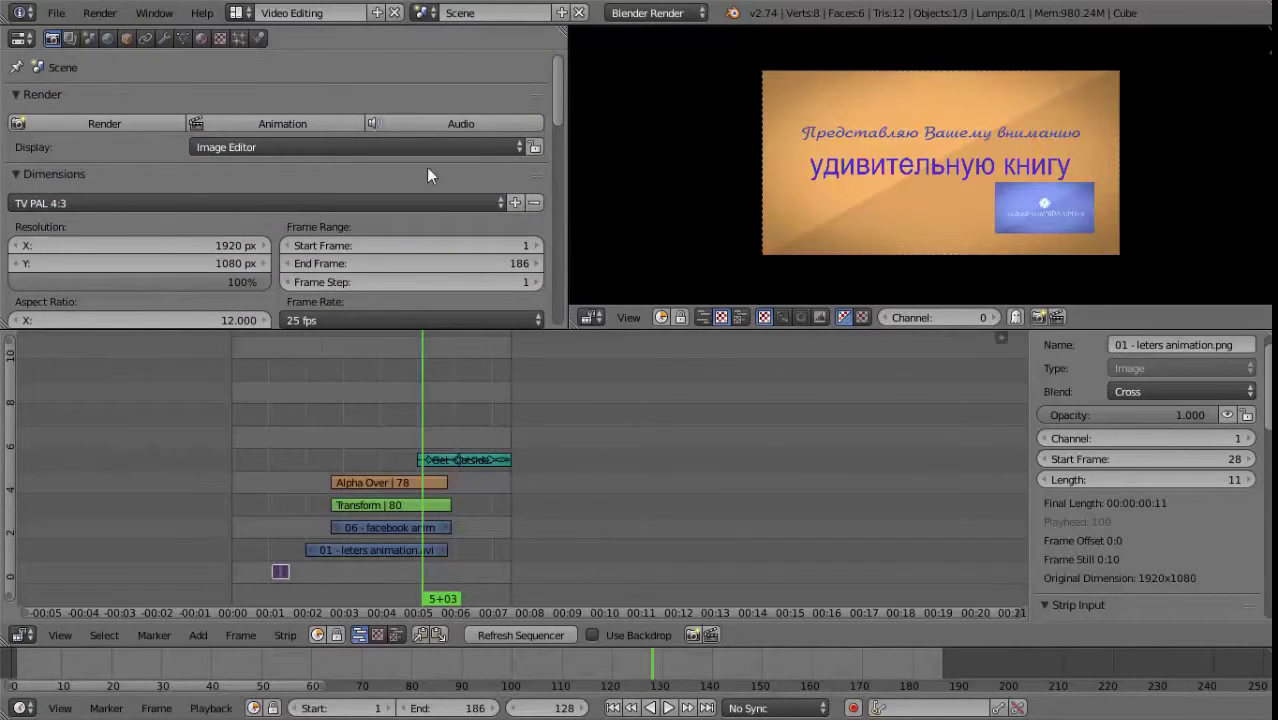
mouse_move(562, 97)
mouse_down()
mouse_move(550, 272)
mouse_move(569, 210)
mouse_up()
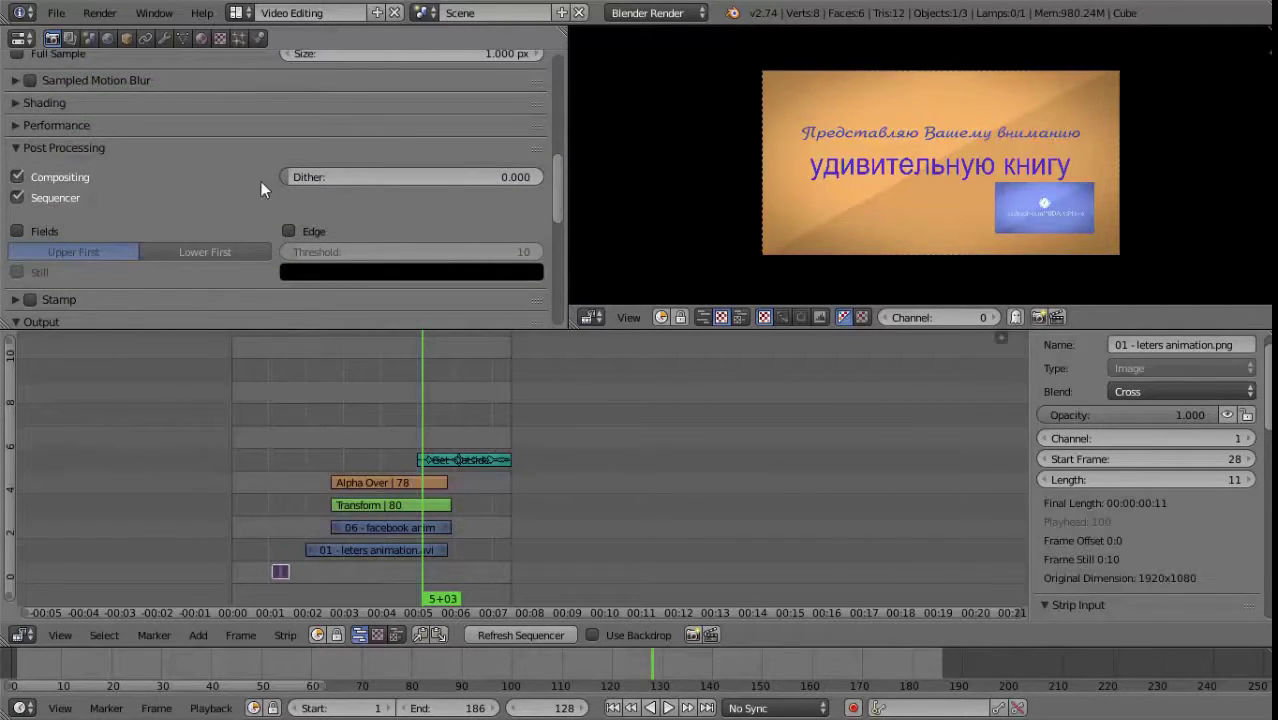
drag(557, 172, 561, 59)
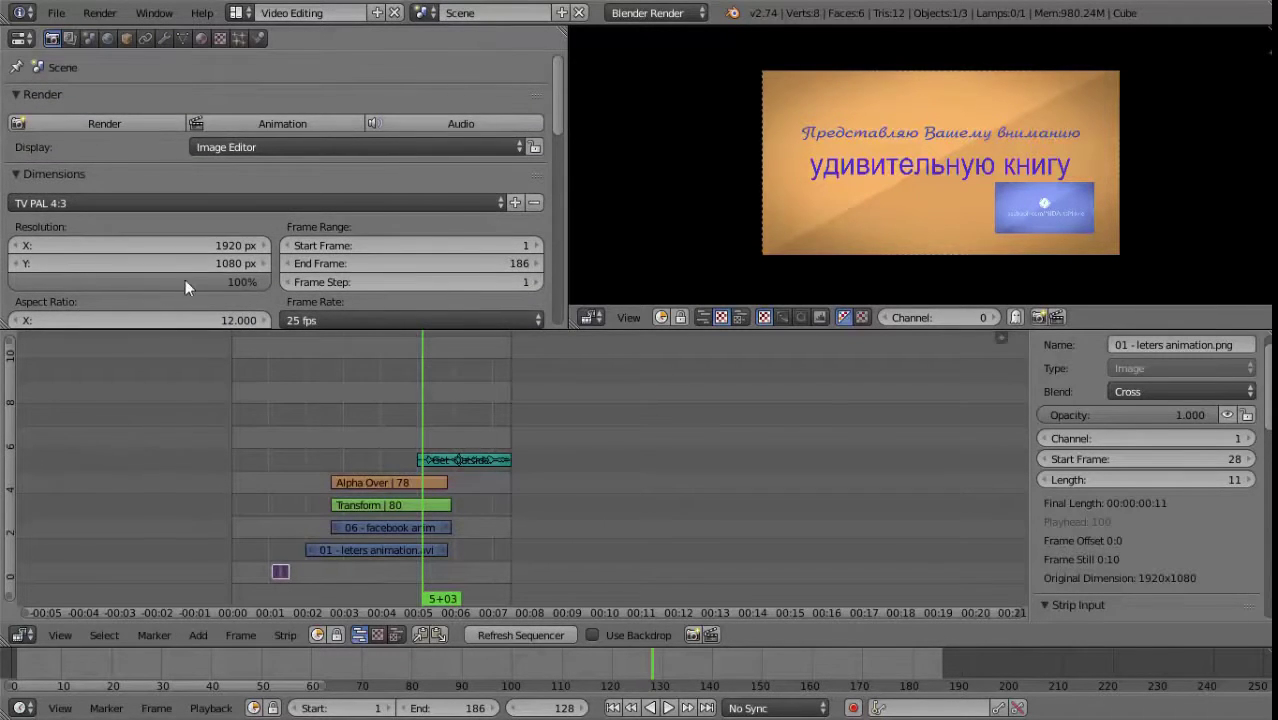
mouse_move(547, 124)
mouse_down()
mouse_move(562, 137)
mouse_move(513, 161)
mouse_up()
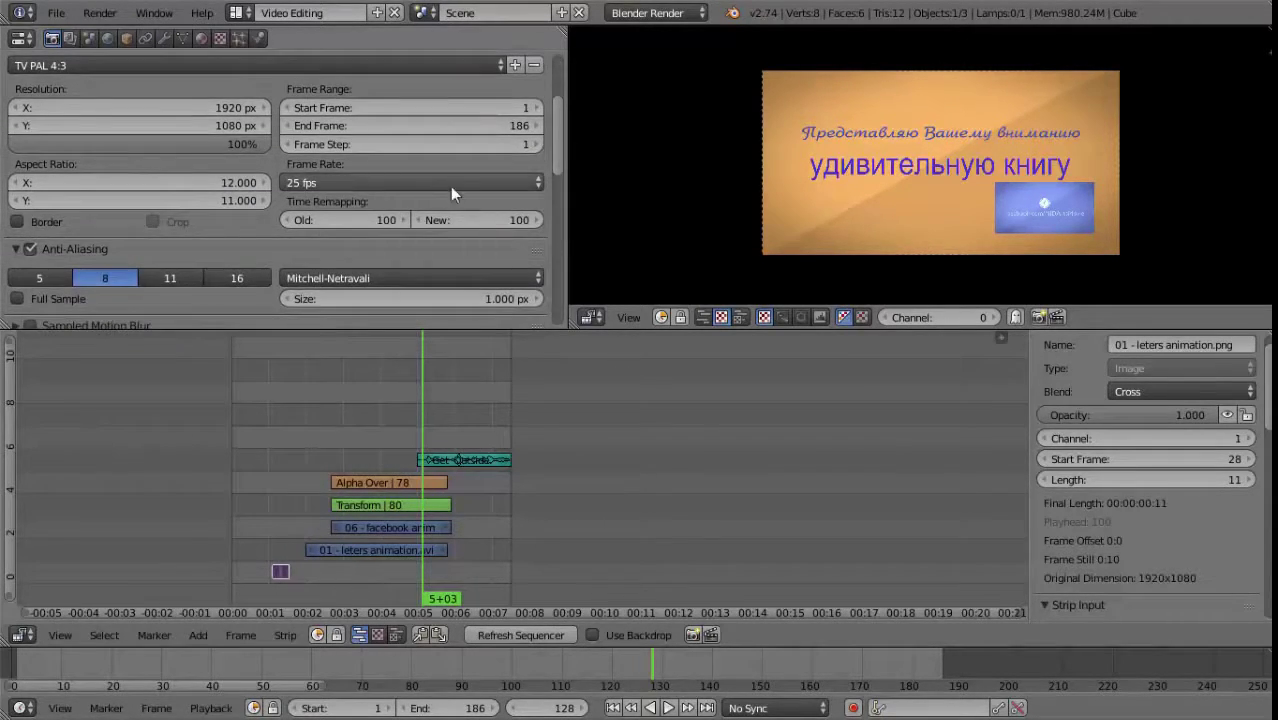
scroll(560, 134, up, 4)
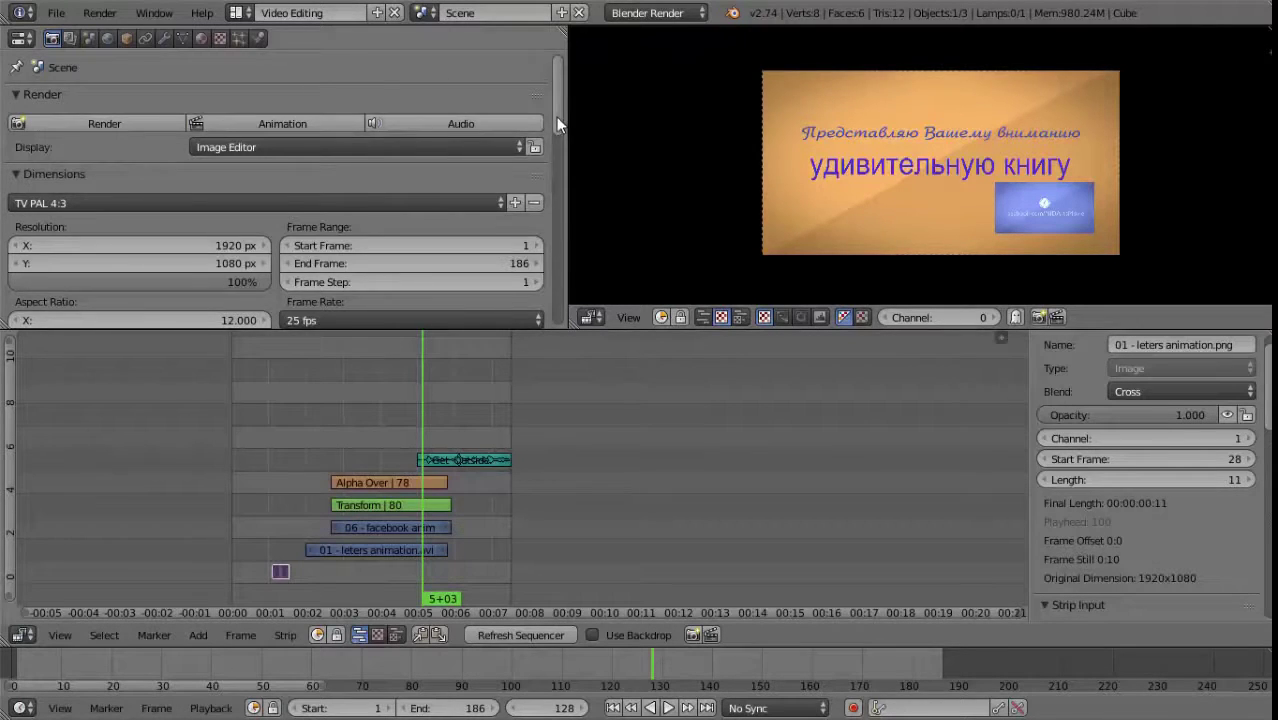
mouse_move(556, 117)
mouse_down()
mouse_move(548, 166)
mouse_move(555, 94)
mouse_up()
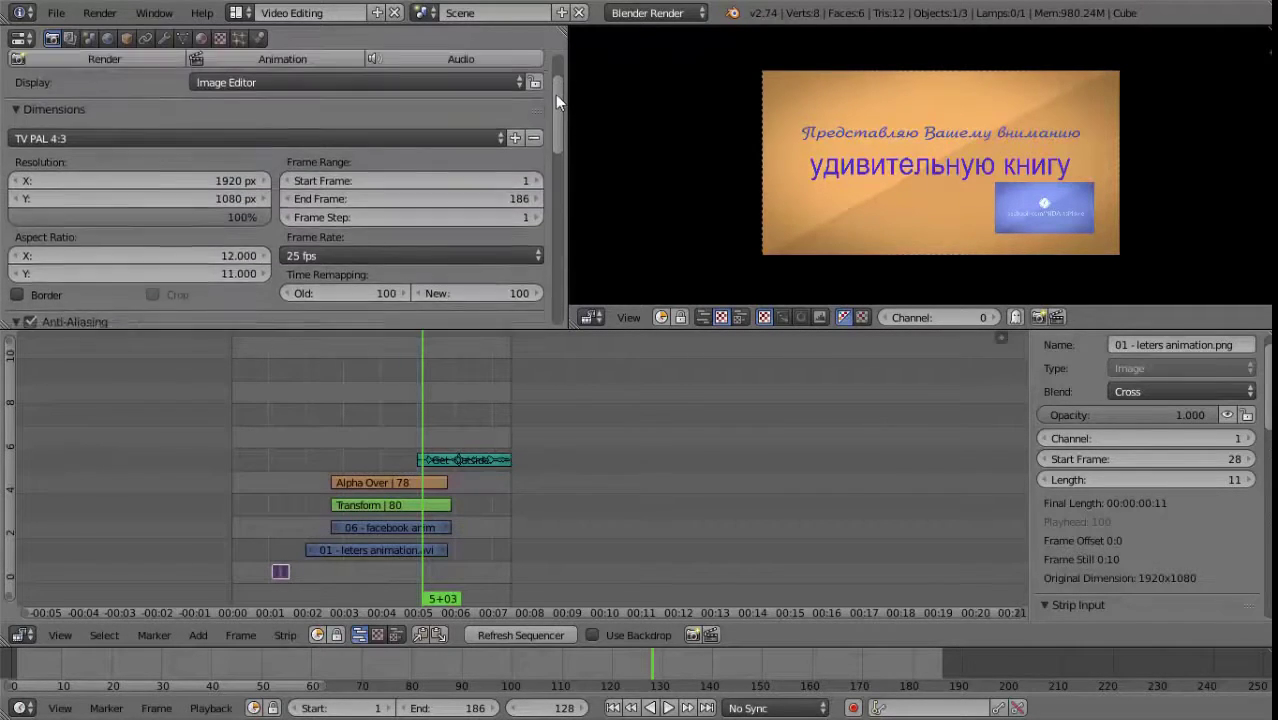